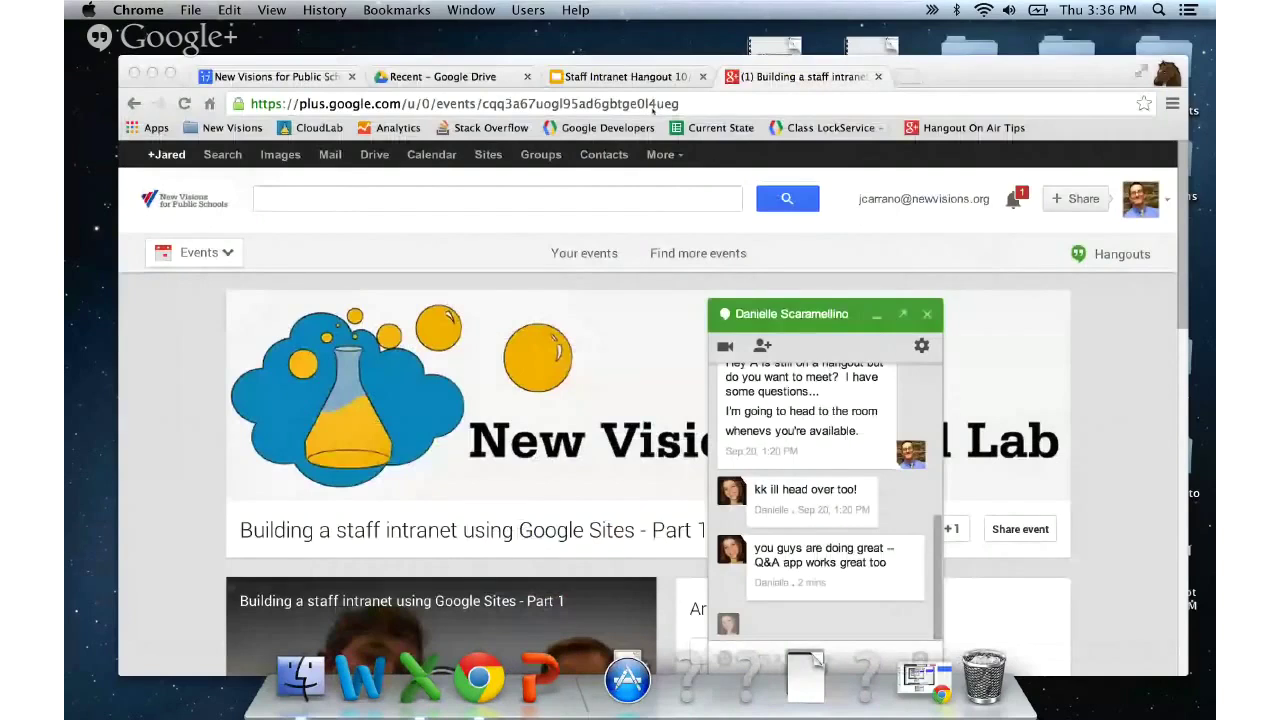
# - Move the Chrome window slightly up and to the left
pyautogui.moveTo(964, 76); pyautogui.dragTo(934, 47)
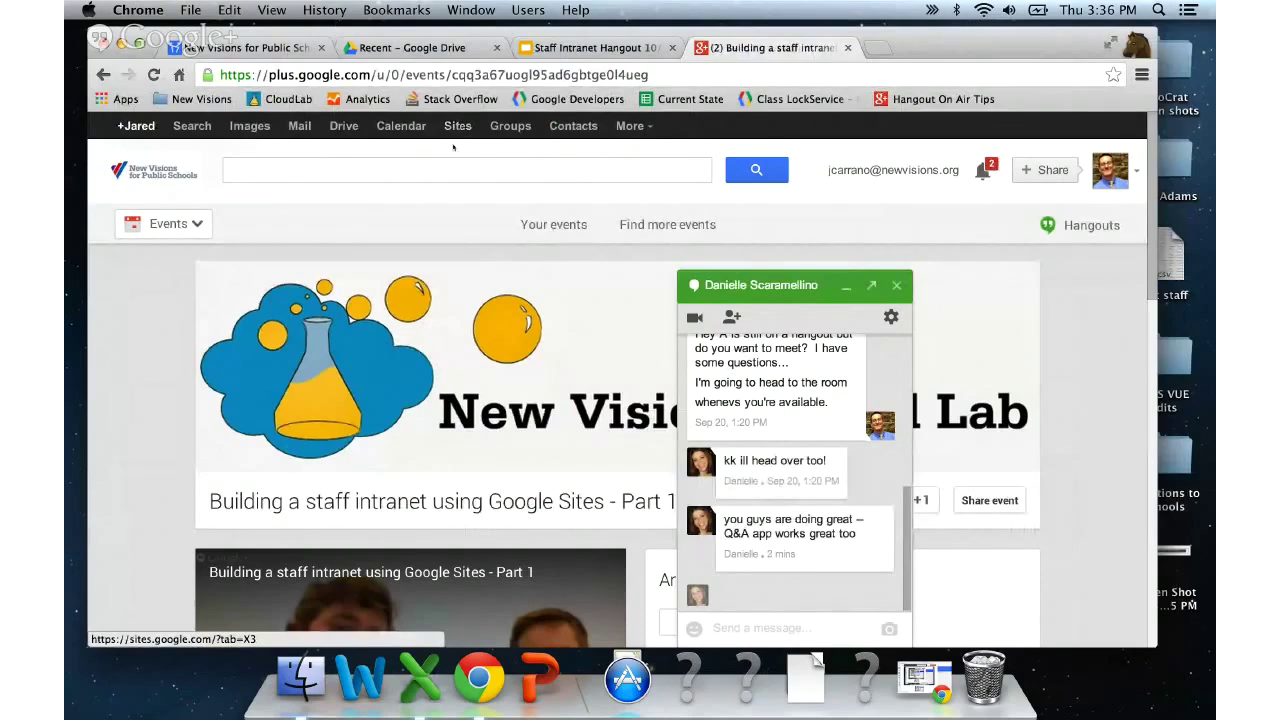
# - Open sites.google.com in a new tab and start creating a new site
pyautogui.press('super+l')
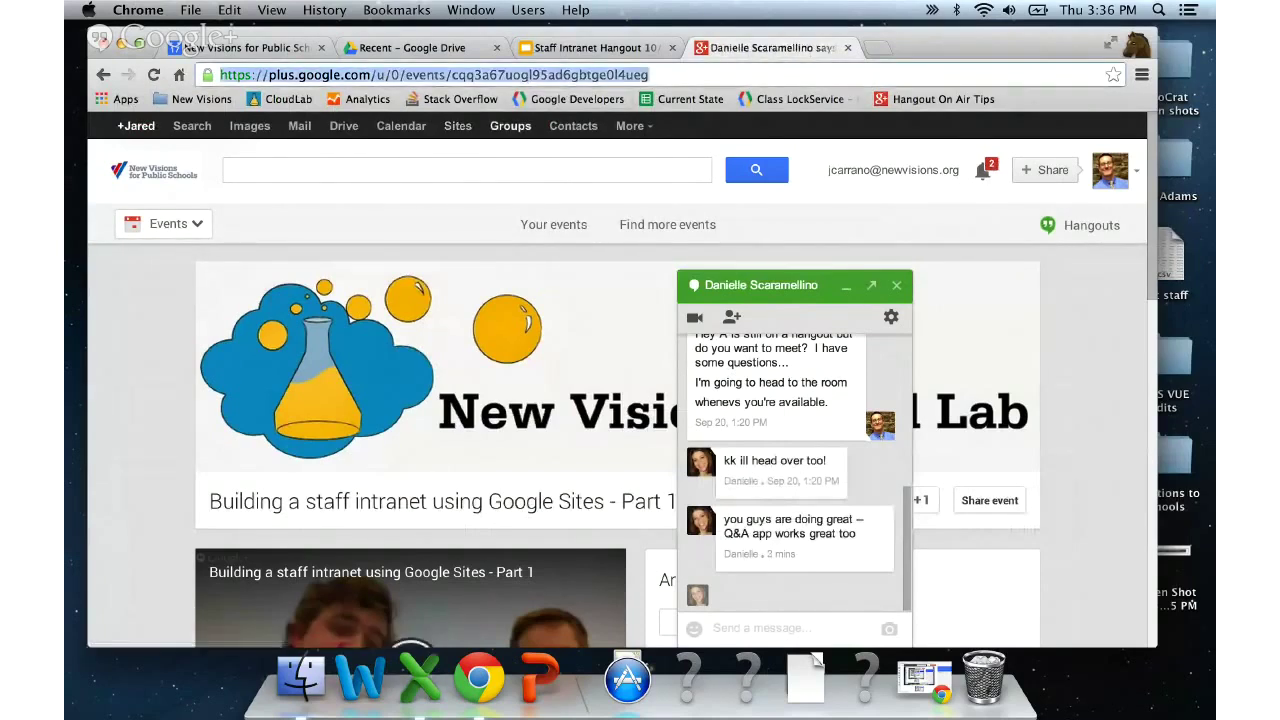
pyautogui.press('super+t')
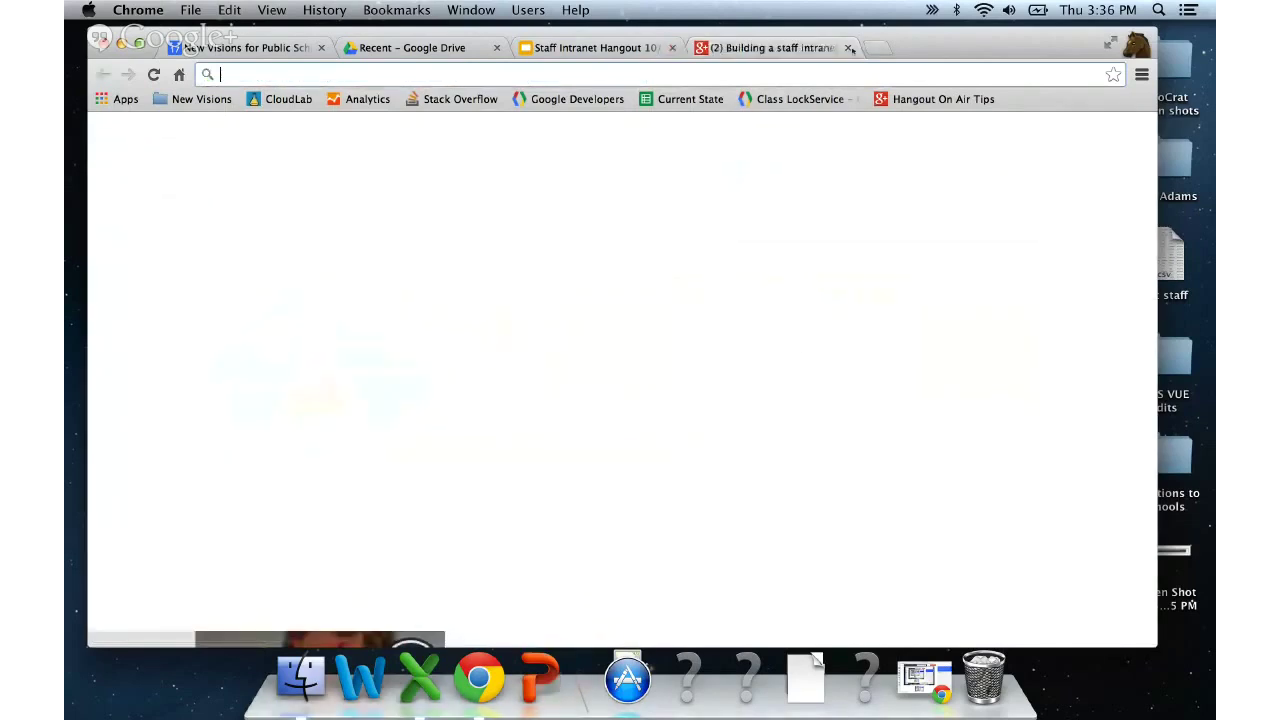
pyautogui.write('d')
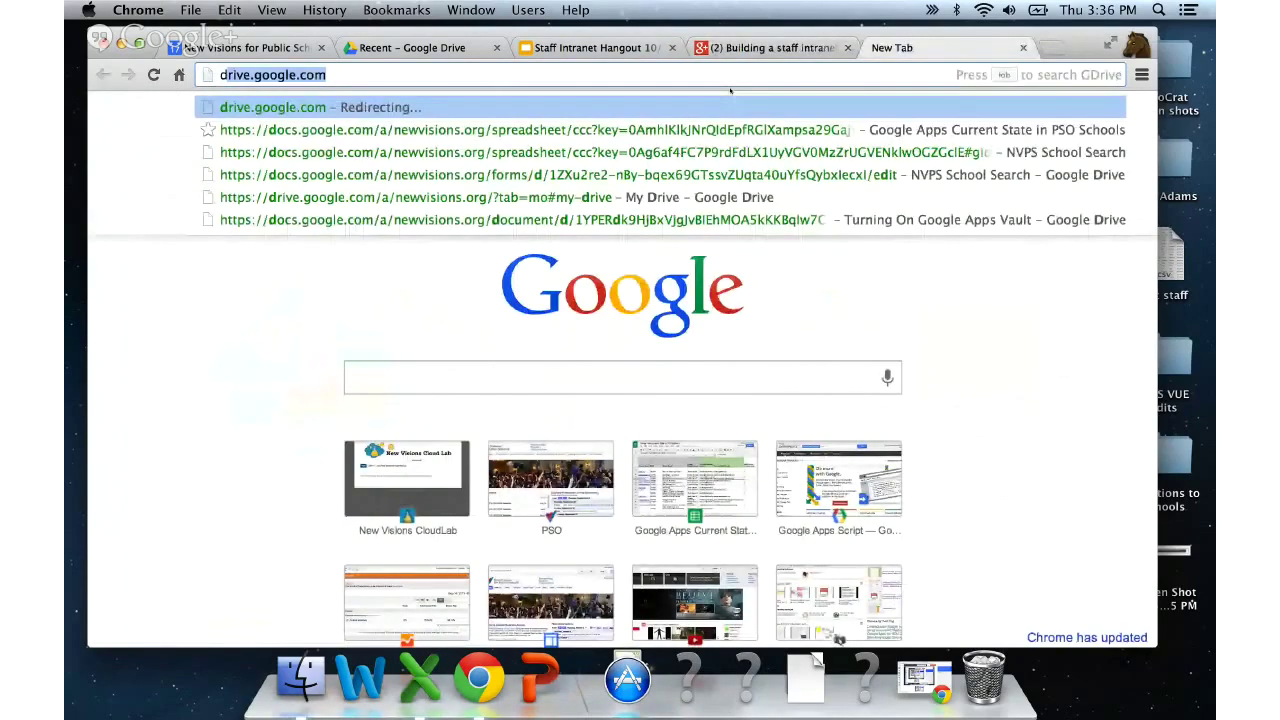
pyautogui.press('BackSpace')
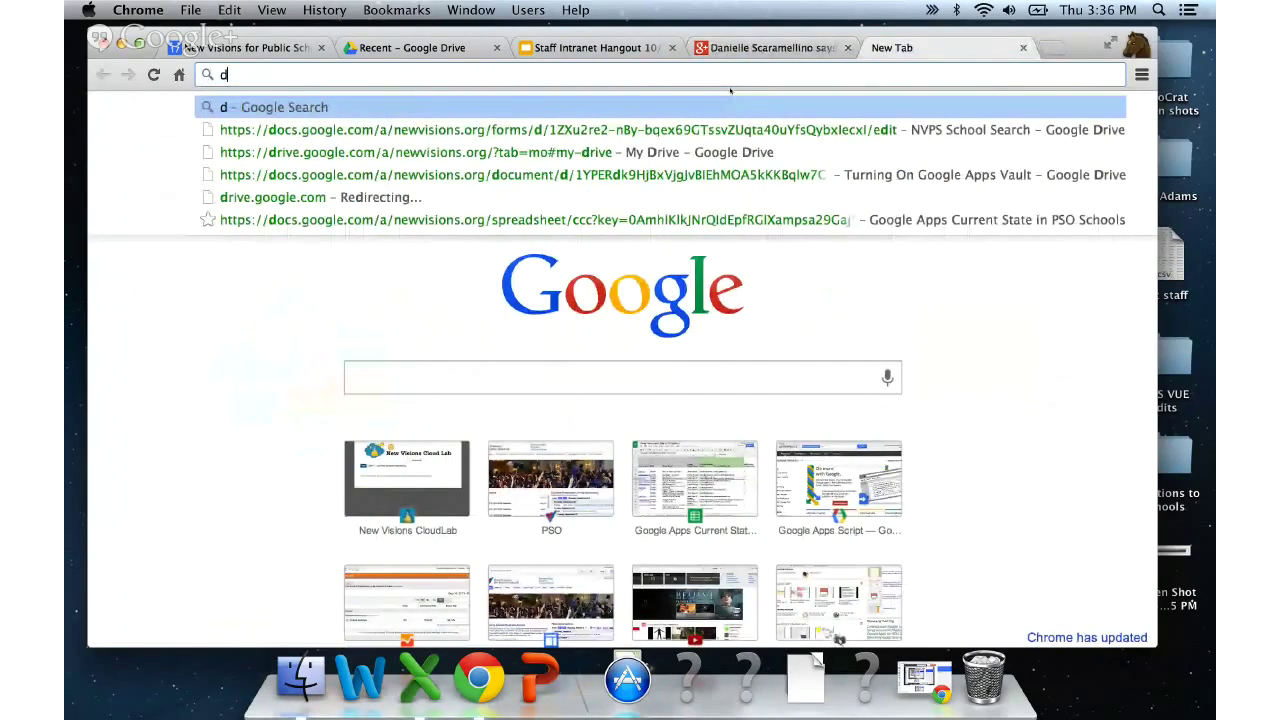
pyautogui.press('BackSpace')
pyautogui.write('sites.google.com')
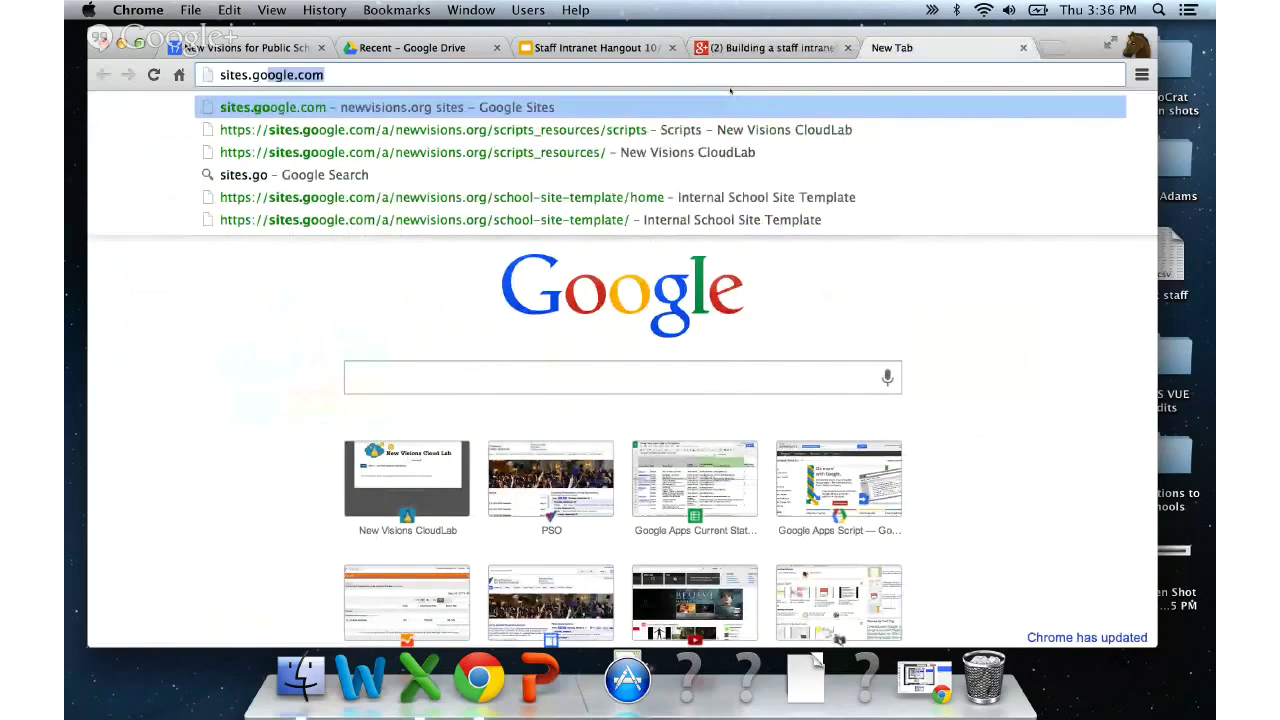
pyautogui.press('Return')
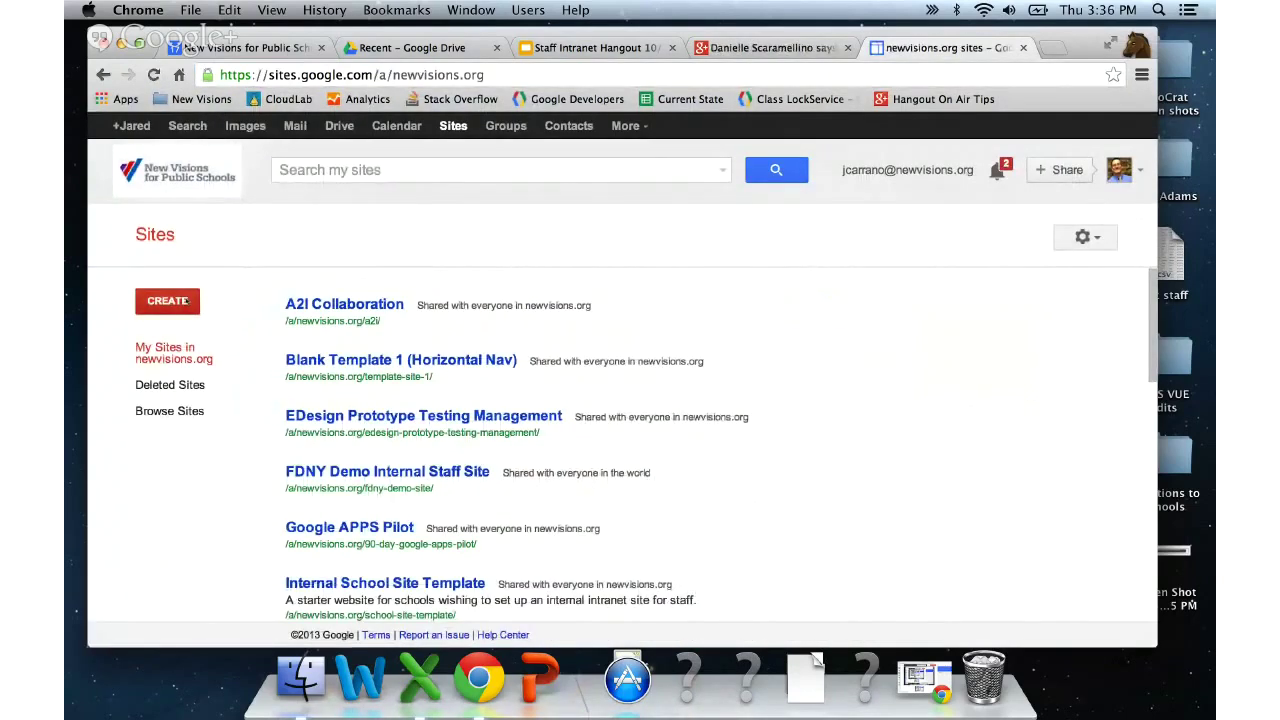
pyautogui.click(186, 301)
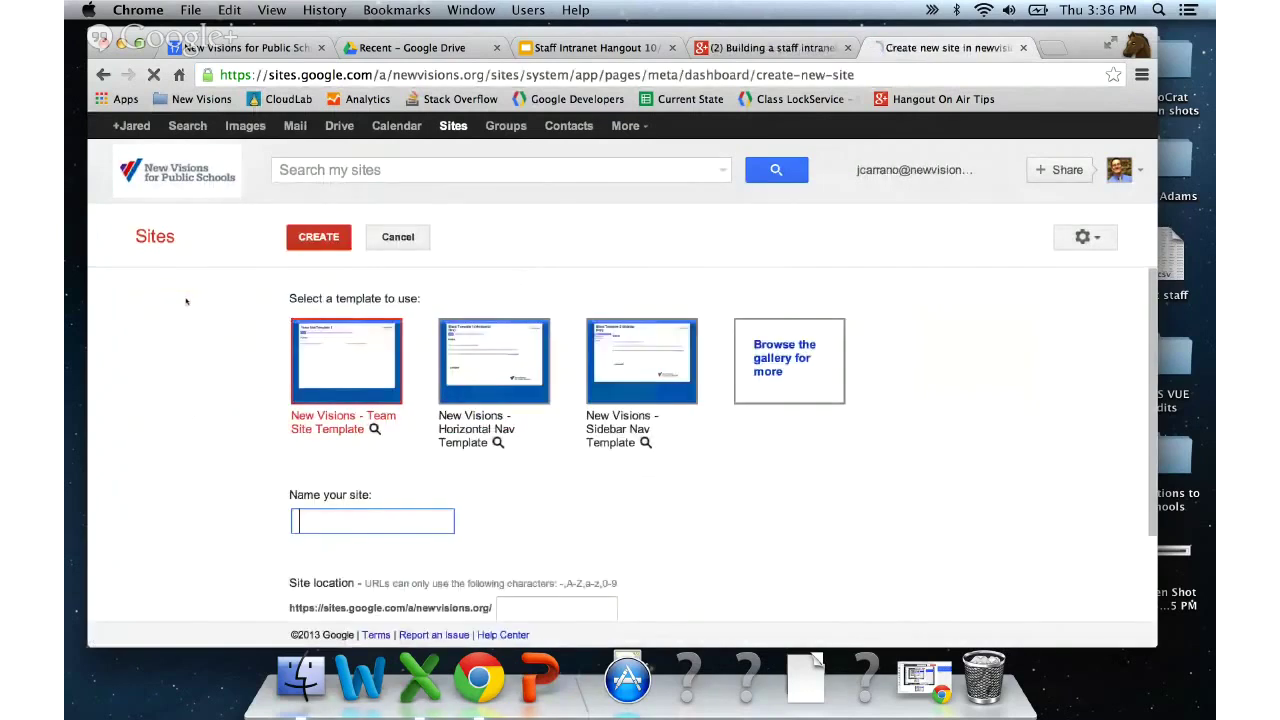
# - Find 'New Visions for Public Schools Intranet Template' among the public templates and select it
pyautogui.click(801, 366)
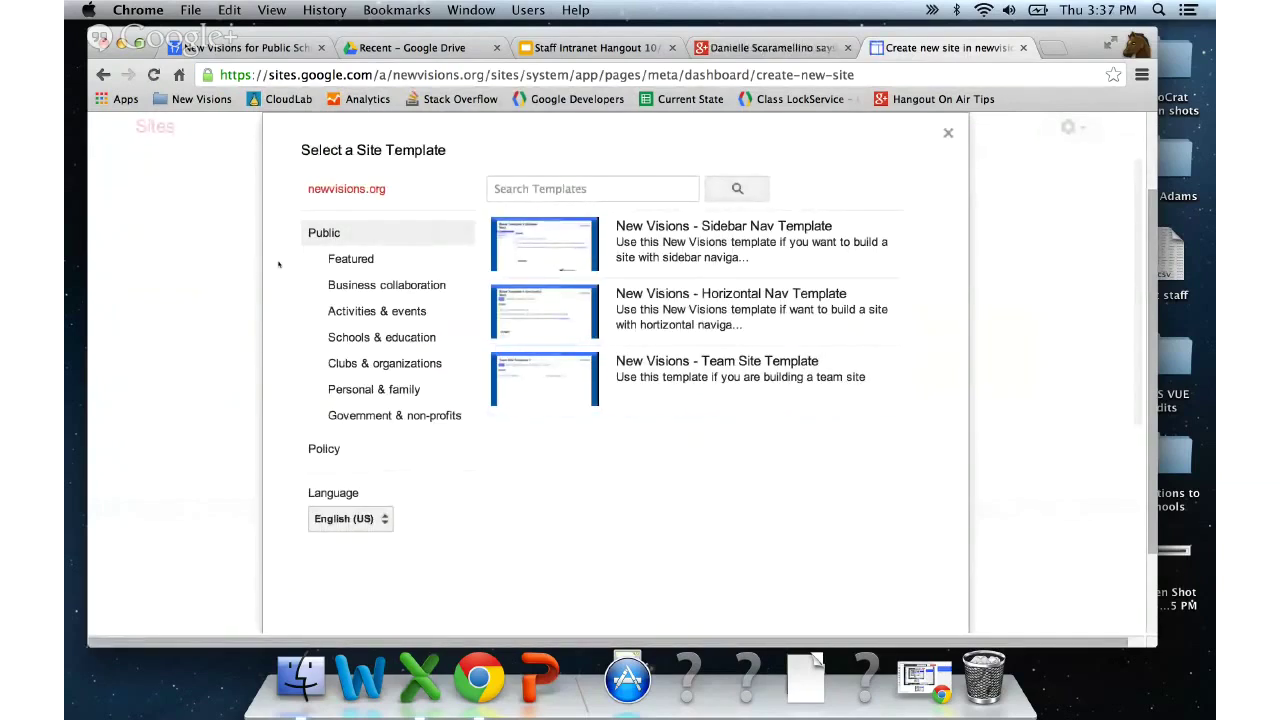
pyautogui.click(321, 234)
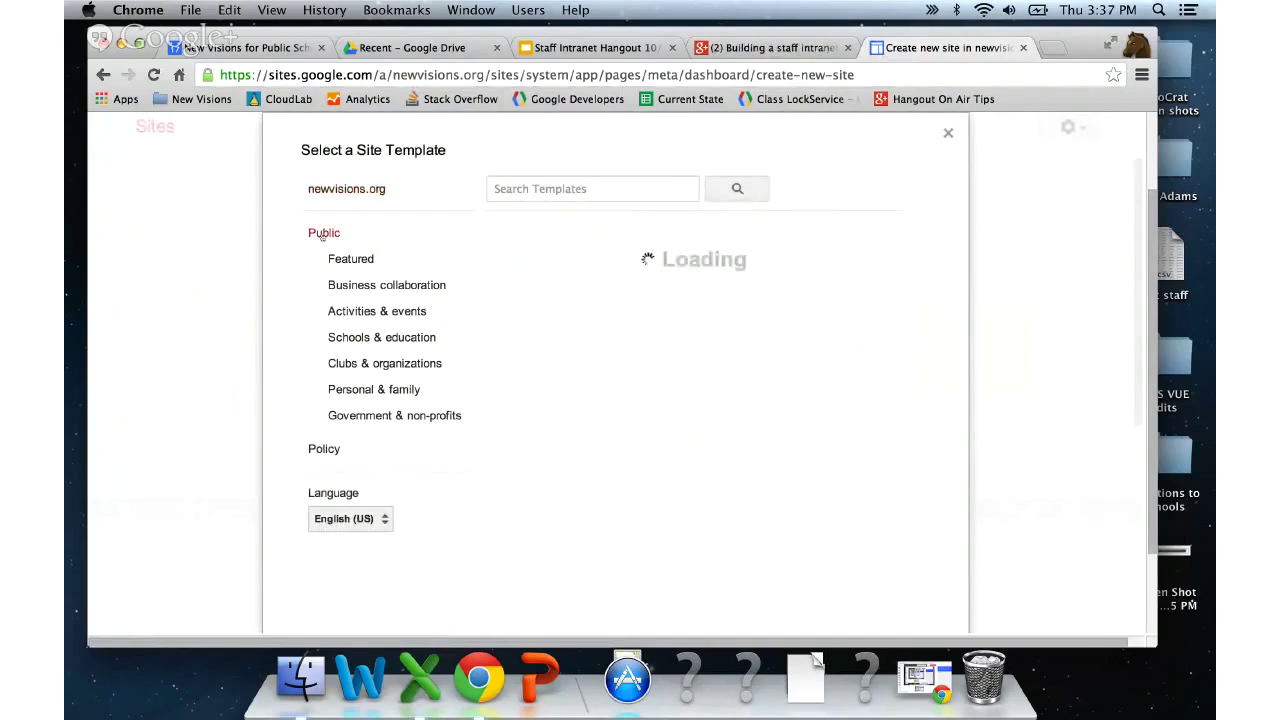
pyautogui.click(550, 190)
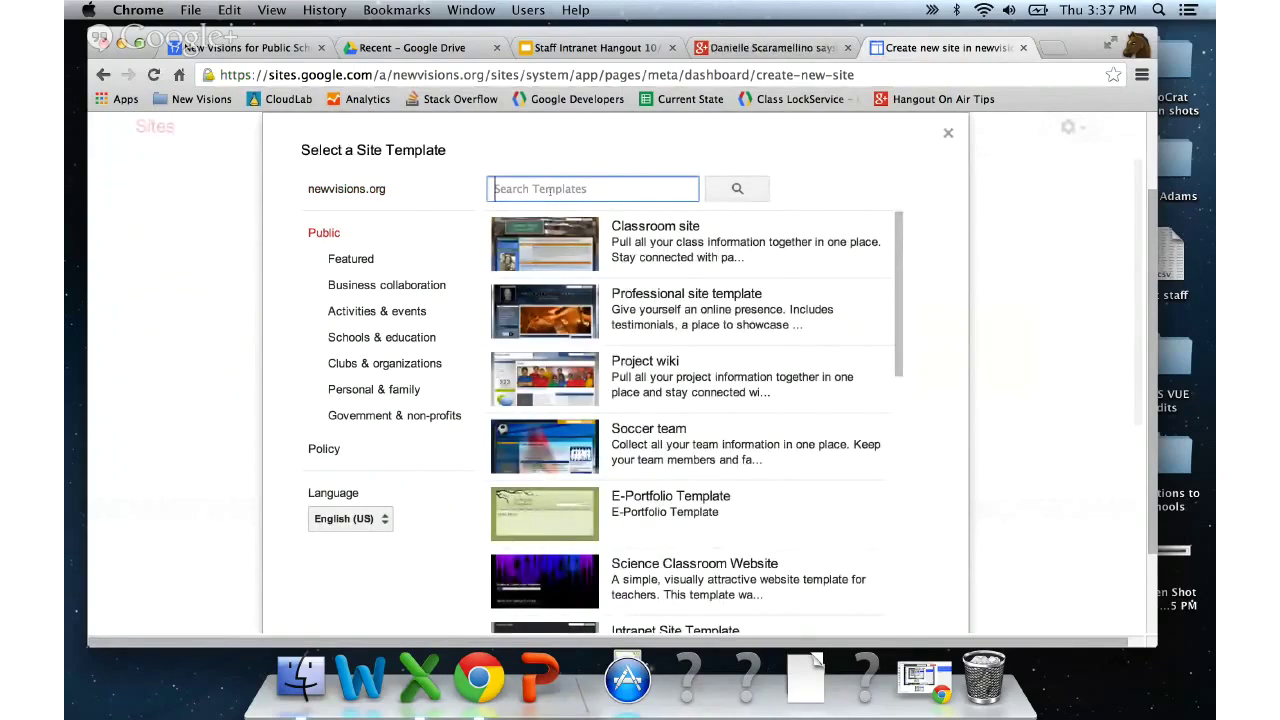
pyautogui.write('new visions for public schools')
pyautogui.press('Return')
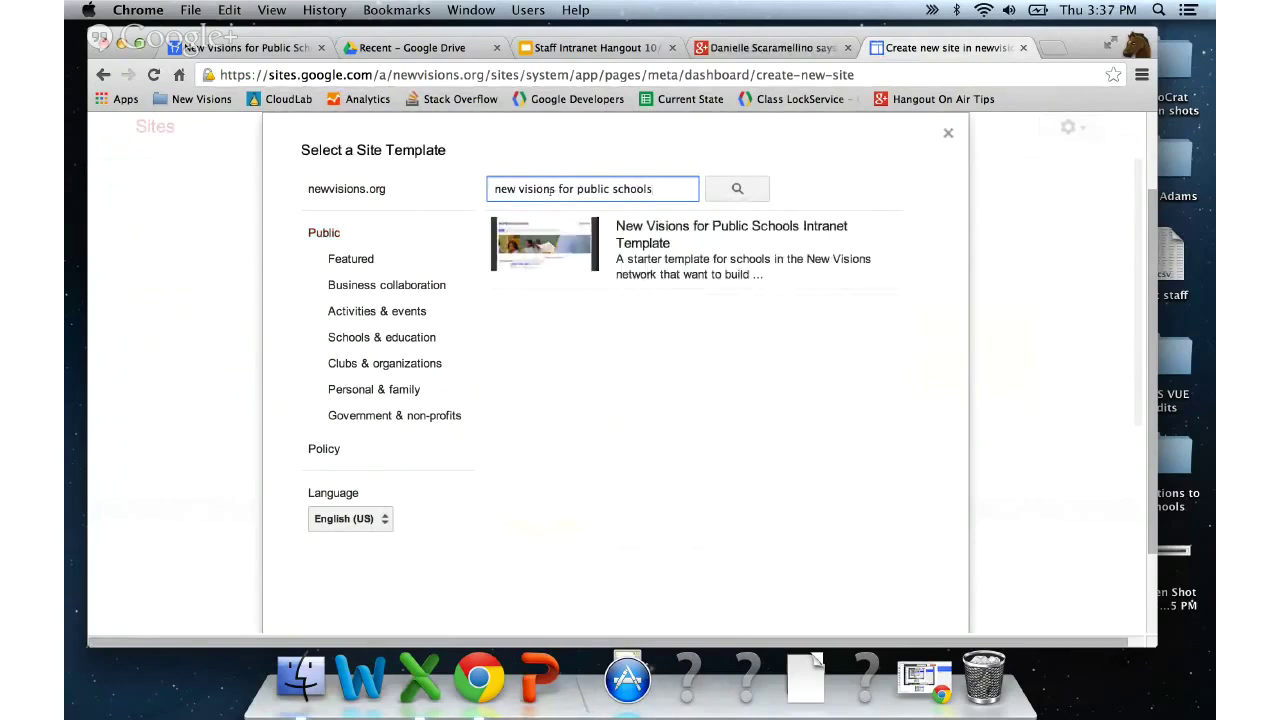
pyautogui.click(680, 278)
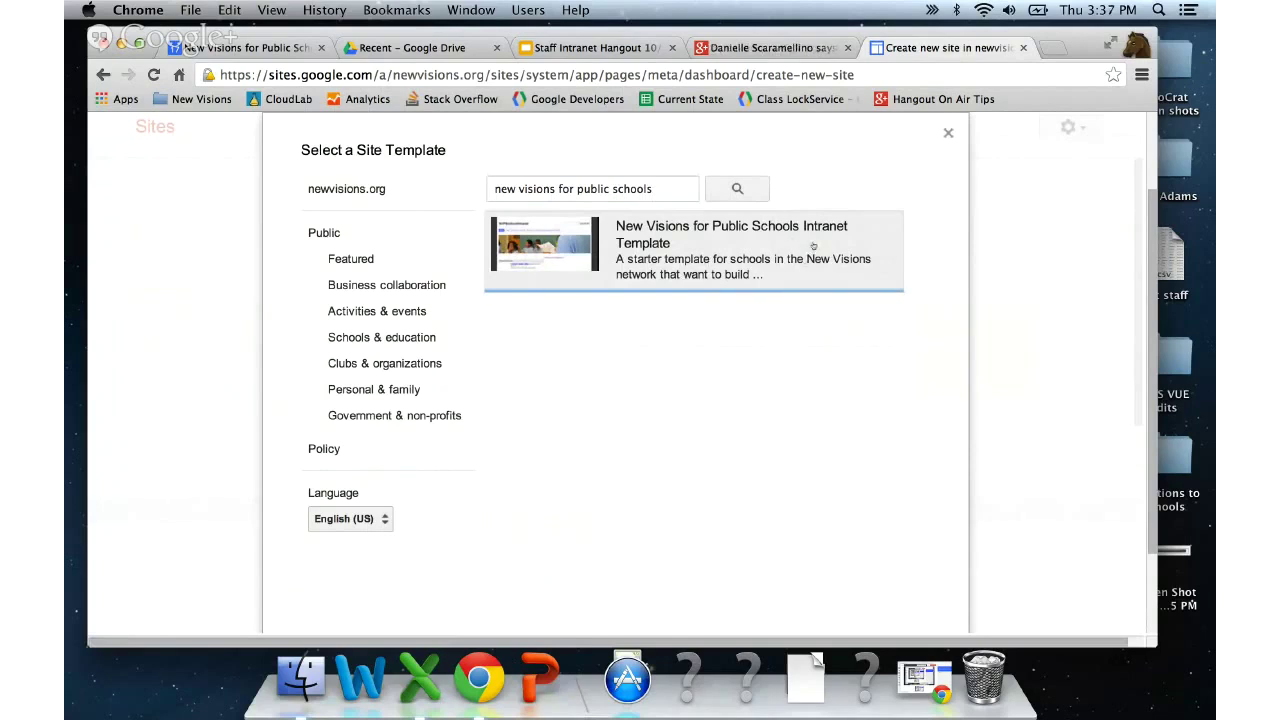
pyautogui.click(813, 245)
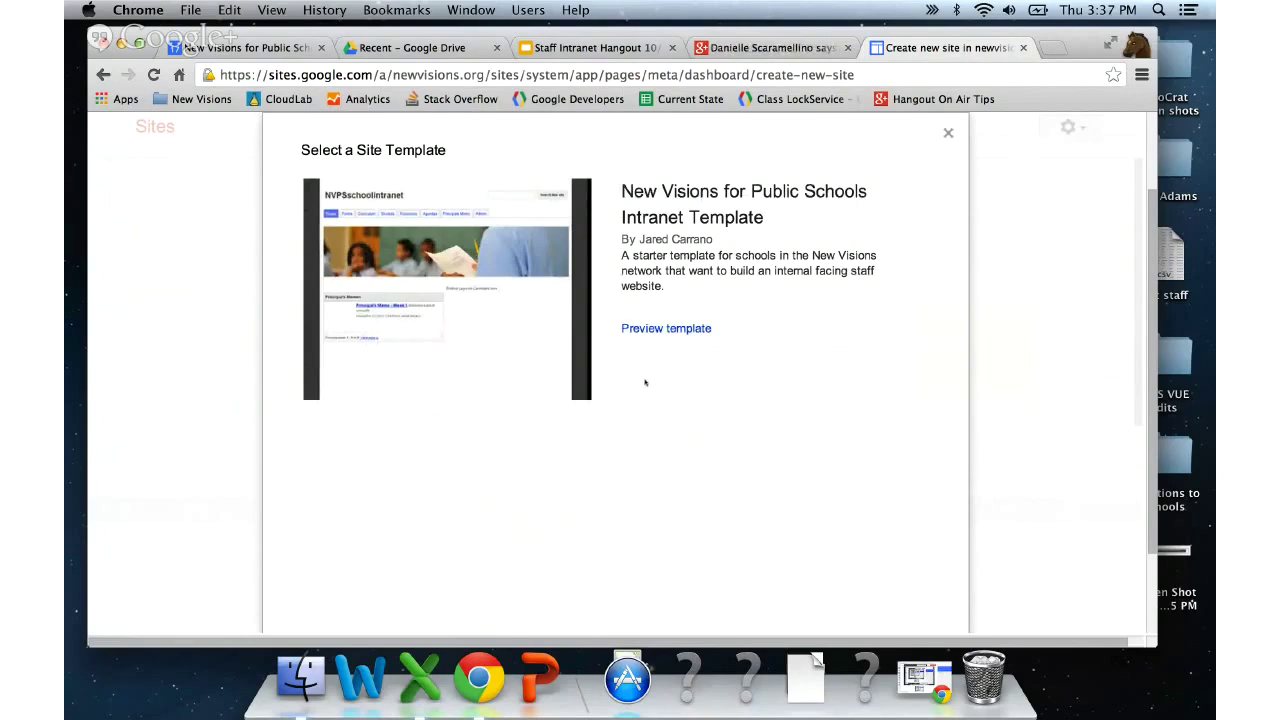
pyautogui.scroll(-3, 605, 398)
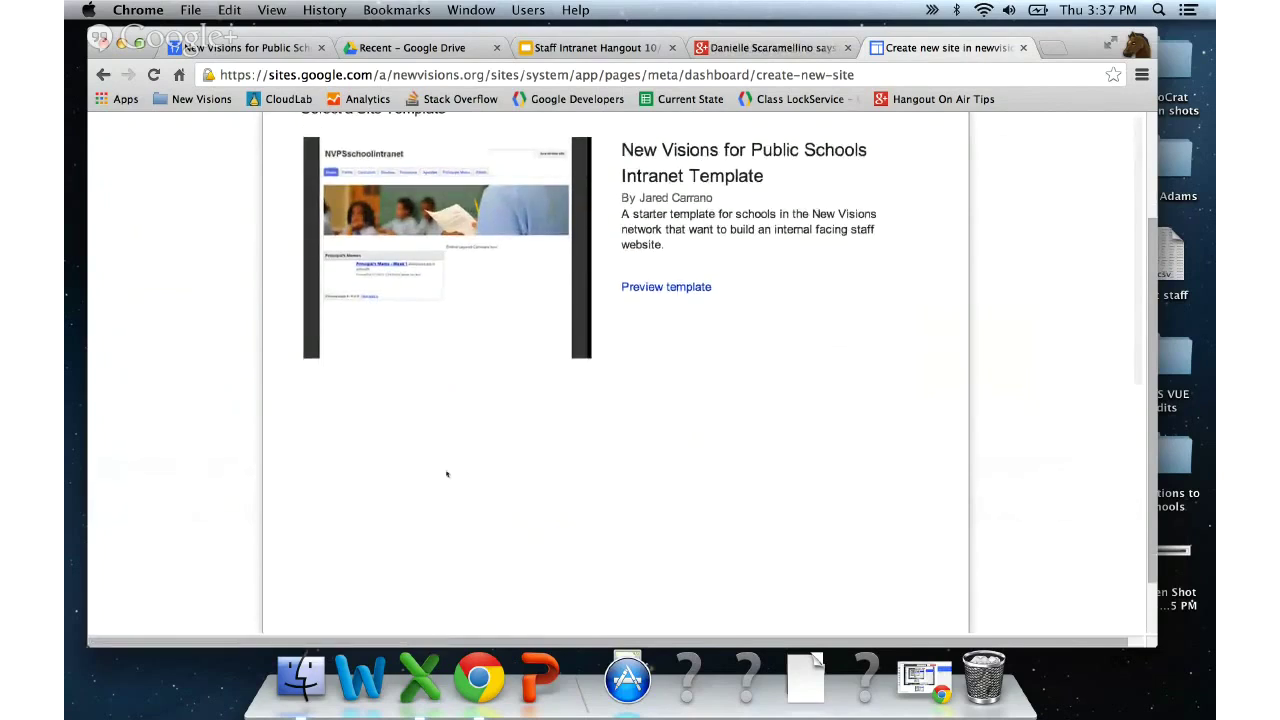
pyautogui.click(336, 592)
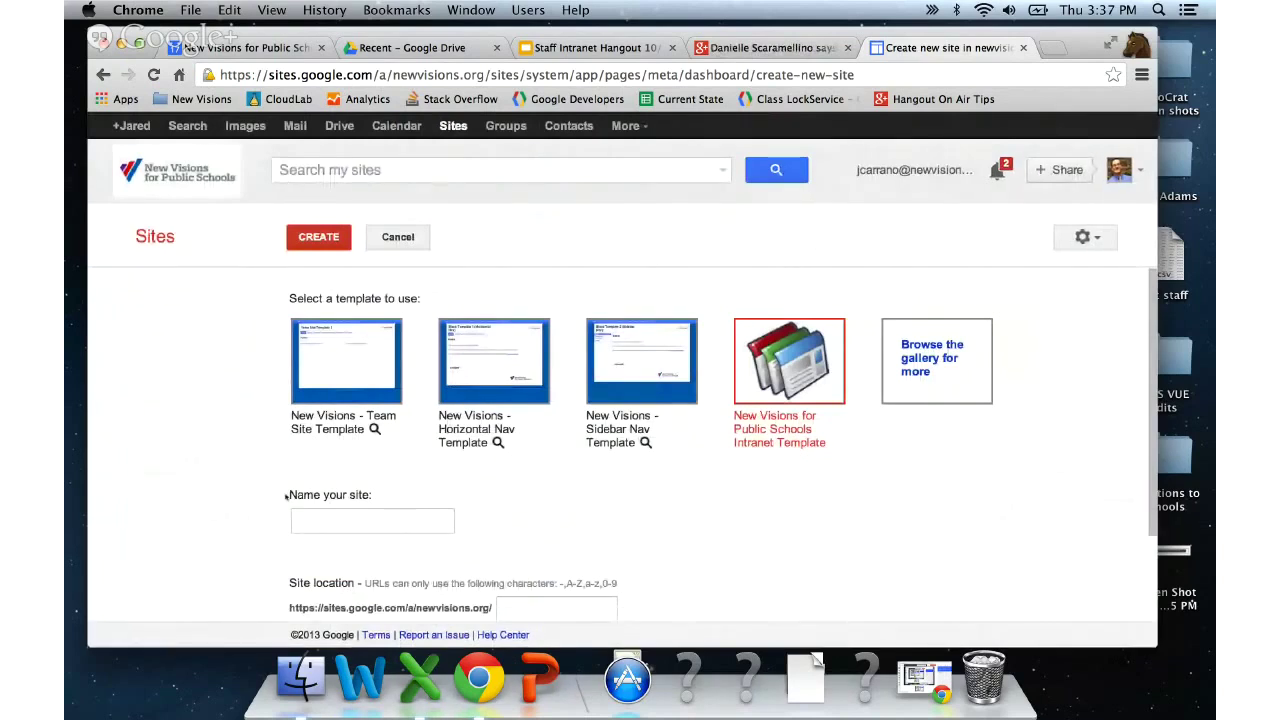
# - Name the new site 'School Intranet Site' and create it
pyautogui.click(293, 520)
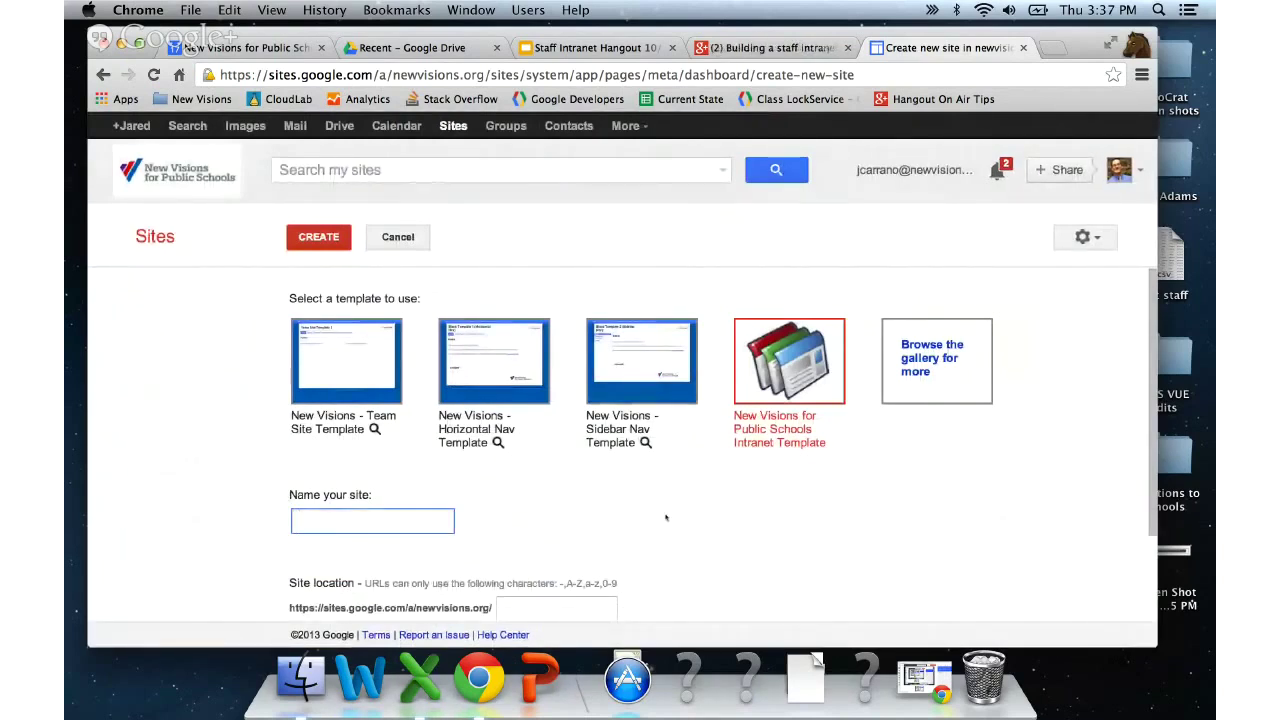
pyautogui.write('School ')
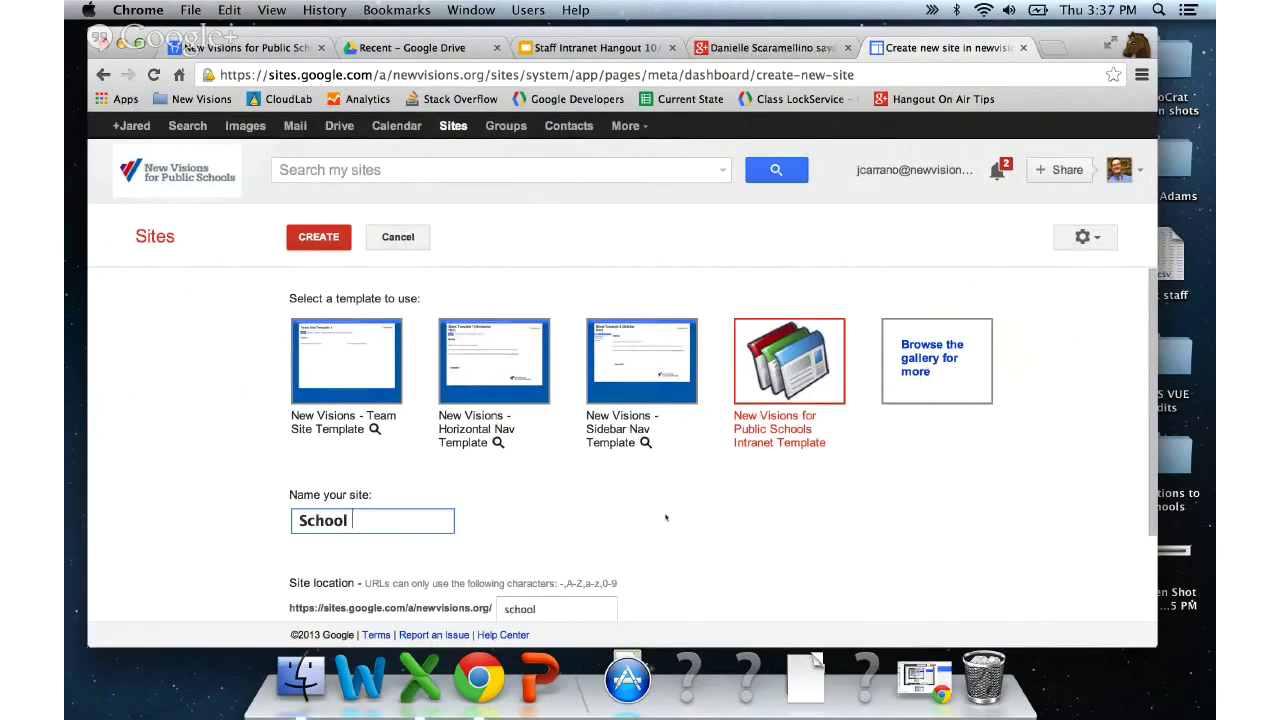
pyautogui.write('Intranet Site')
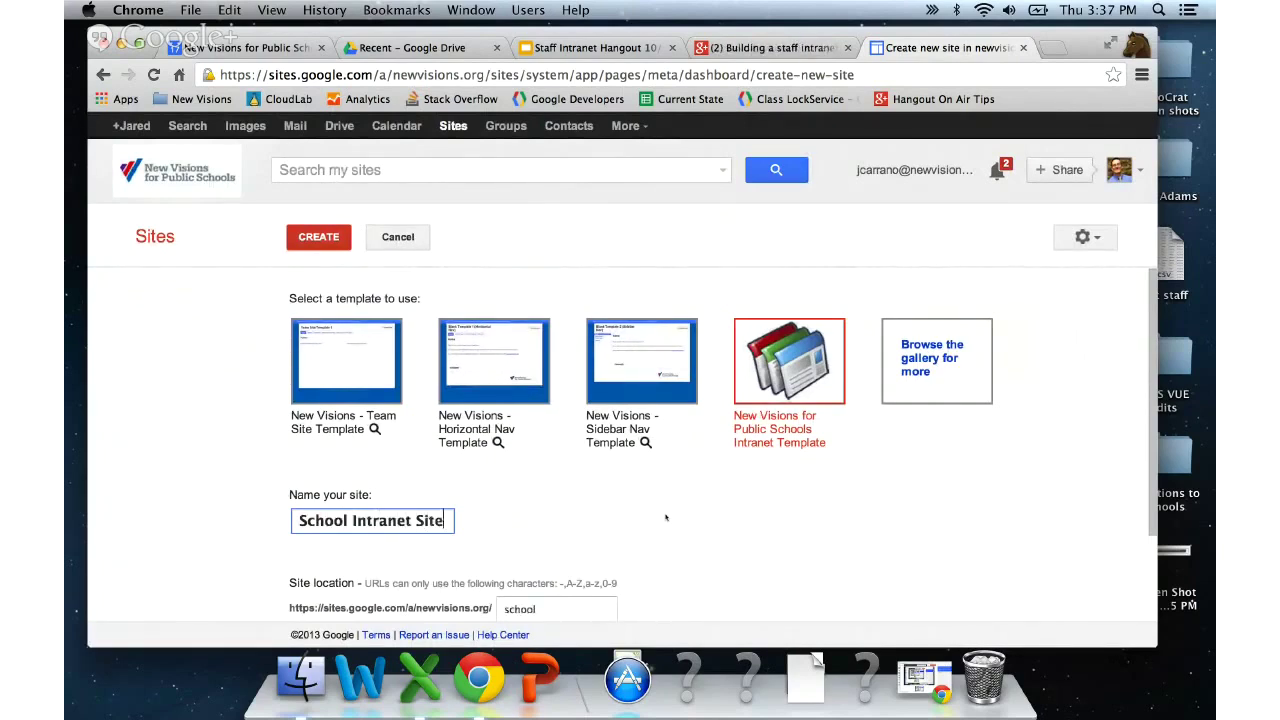
pyautogui.scroll(-3, 600, 540)
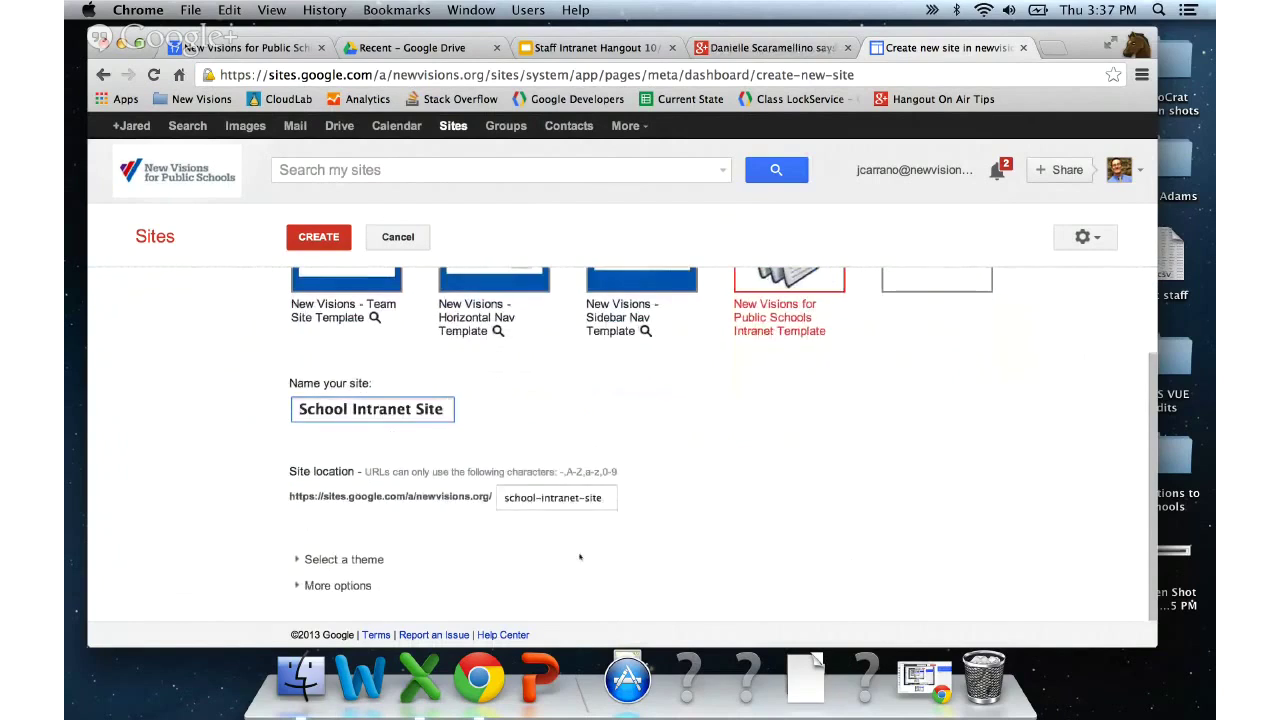
pyautogui.scroll(3, 520, 540)
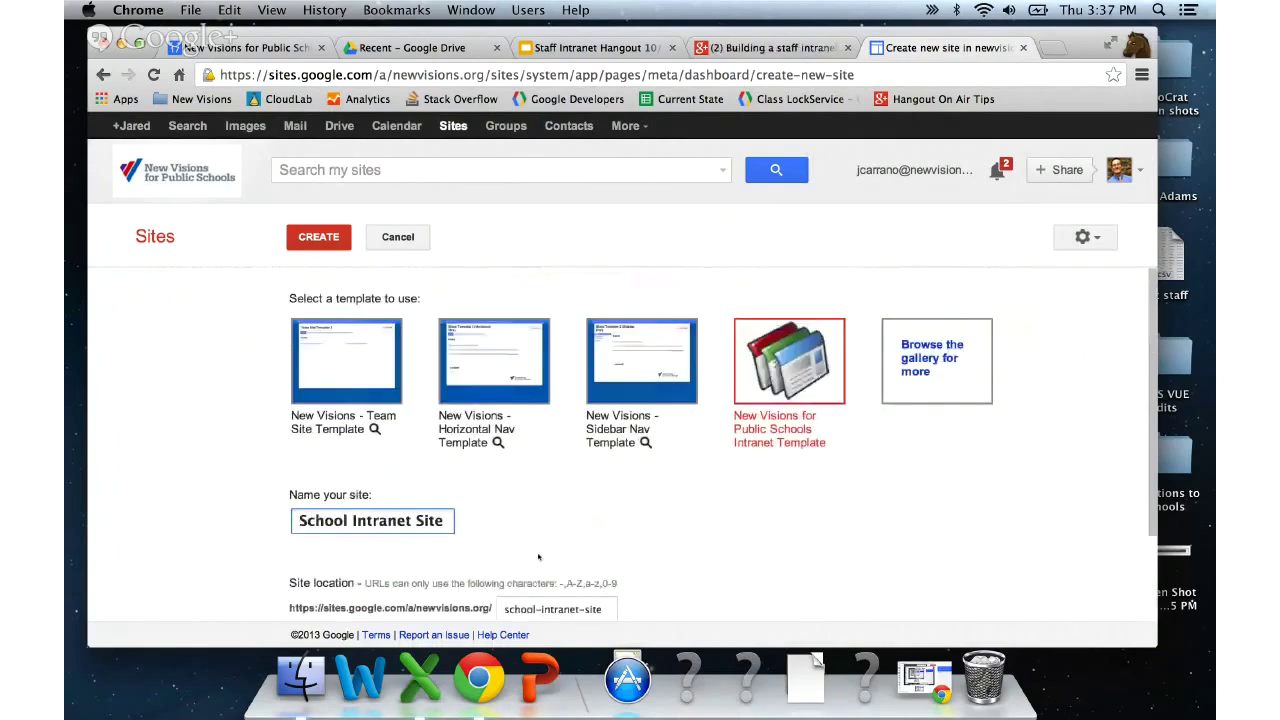
pyautogui.click(318, 237)
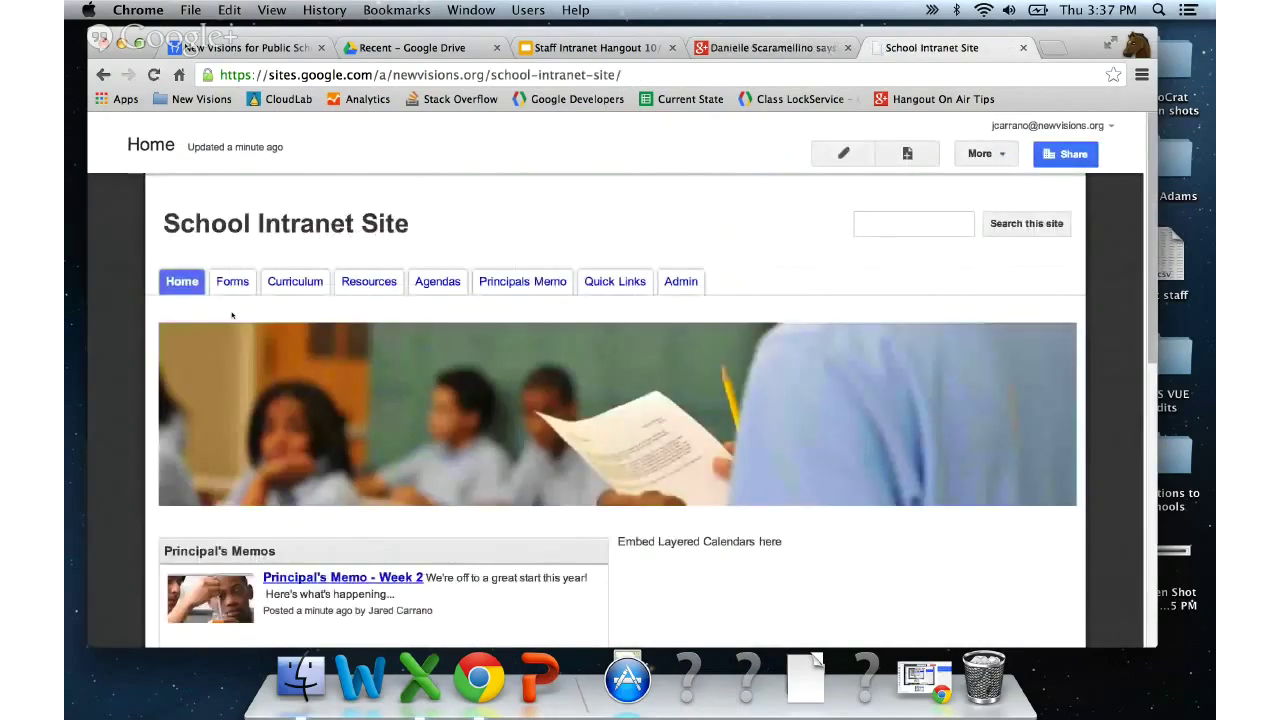
pyautogui.scroll(-3, 232, 316)
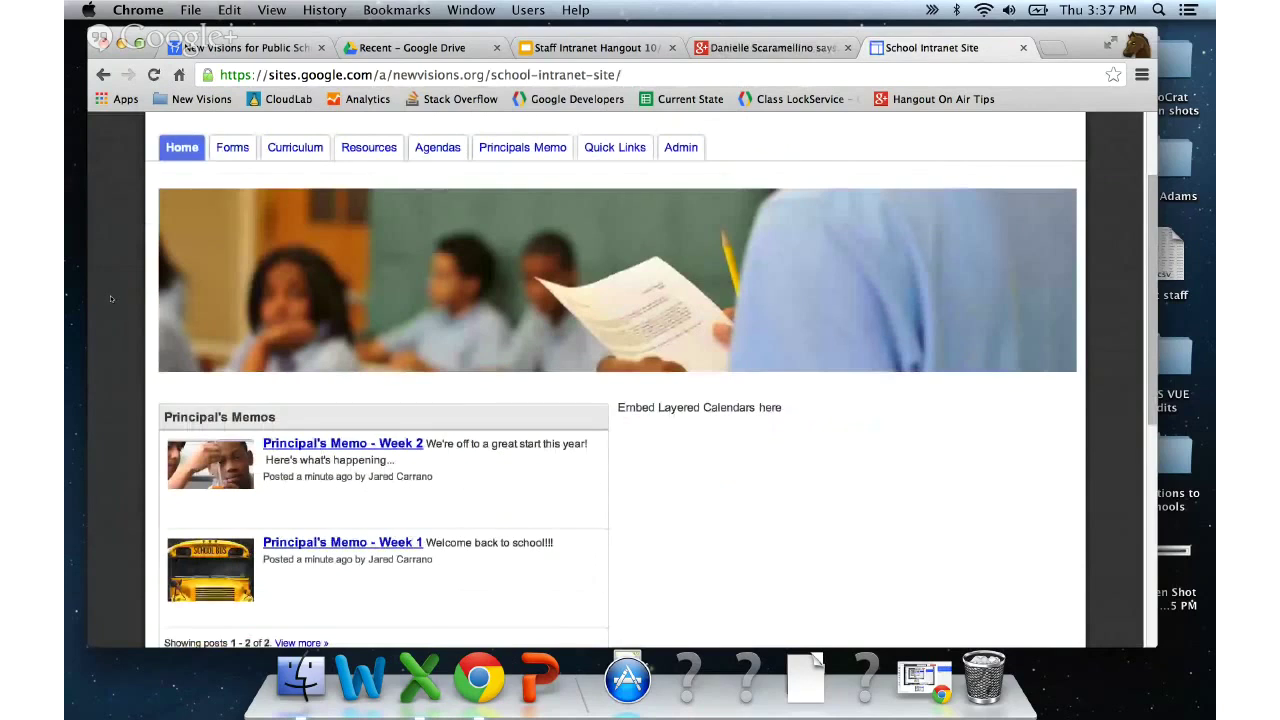
pyautogui.scroll(3, 111, 298)
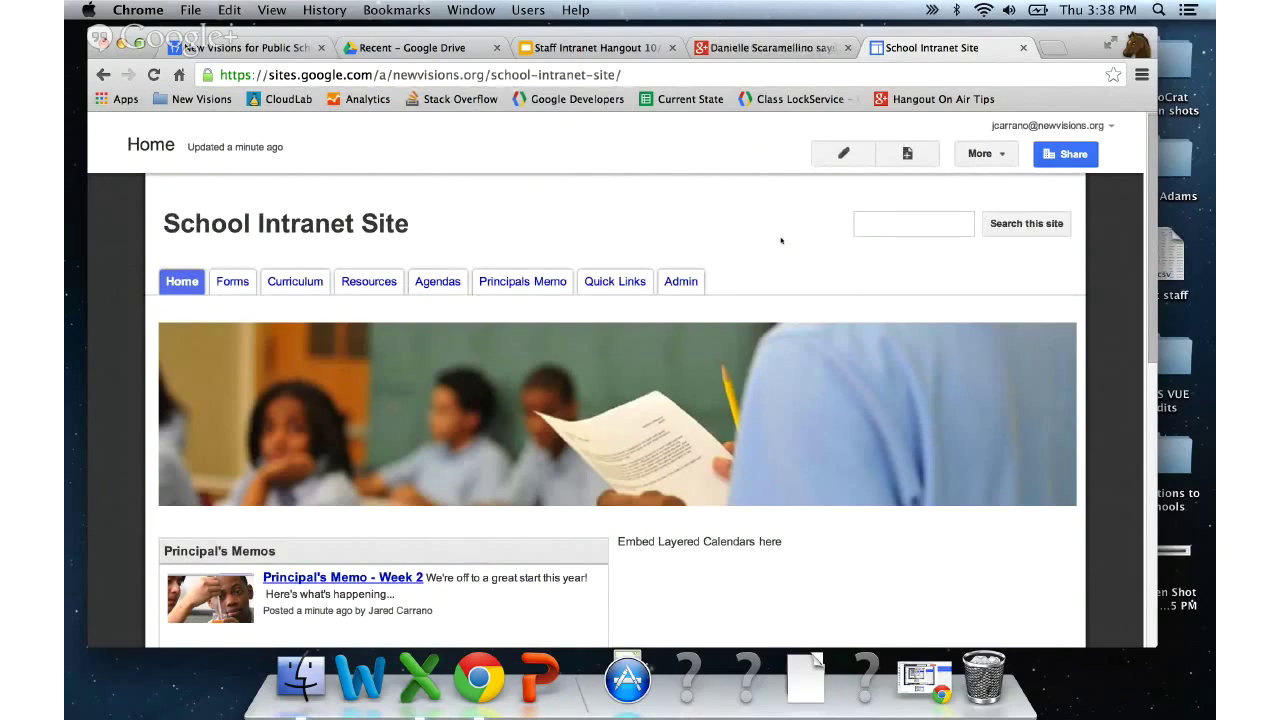
pyautogui.scroll(-2, 781, 240)
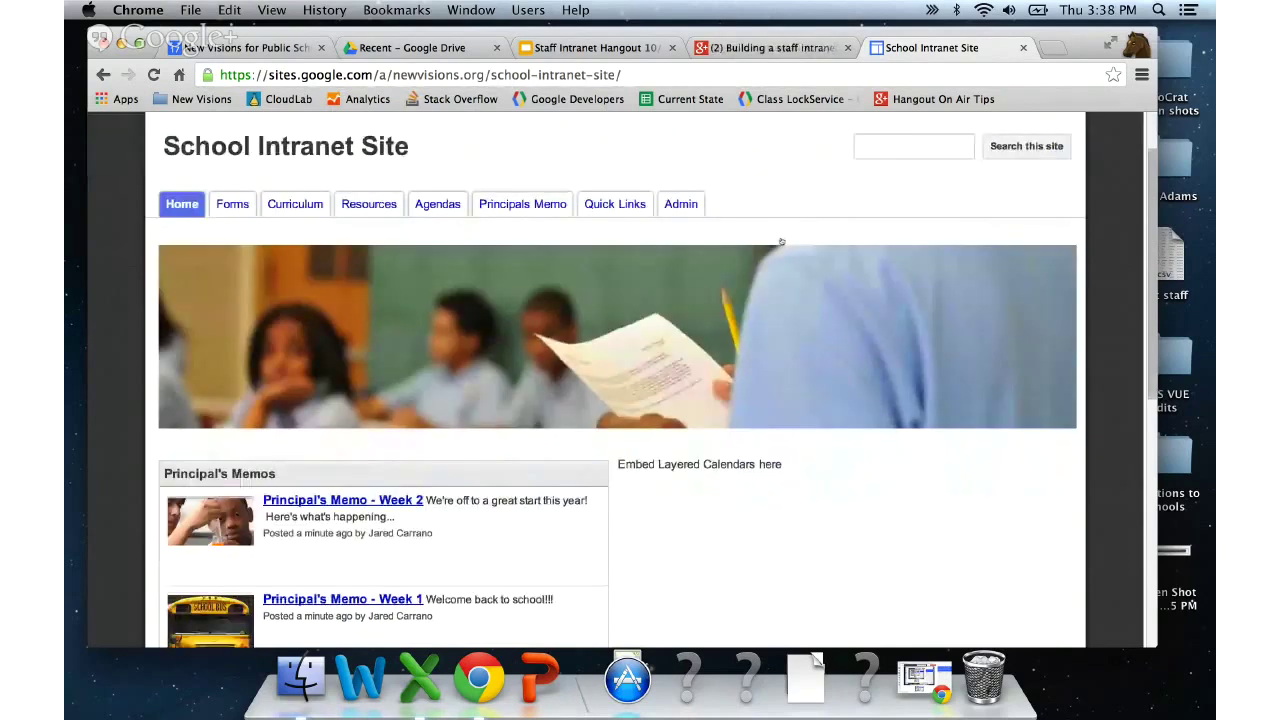
pyautogui.scroll(1, 781, 240)
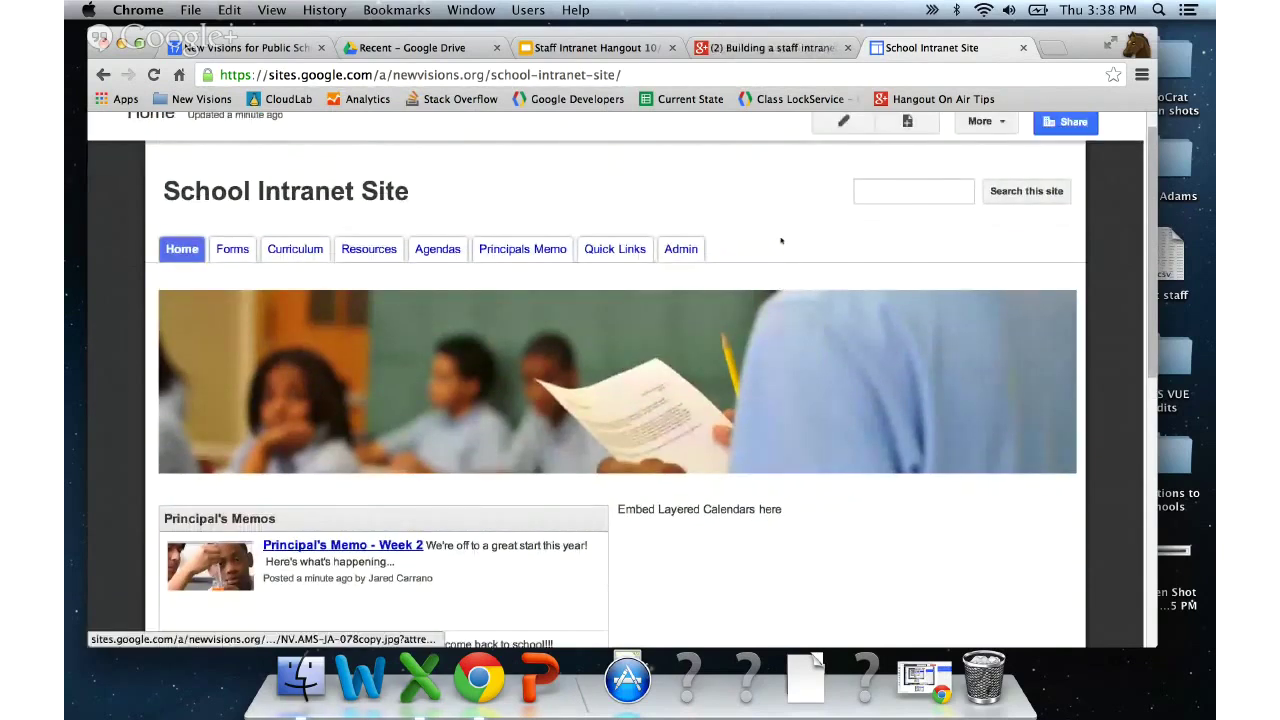
pyautogui.scroll(1, 781, 240)
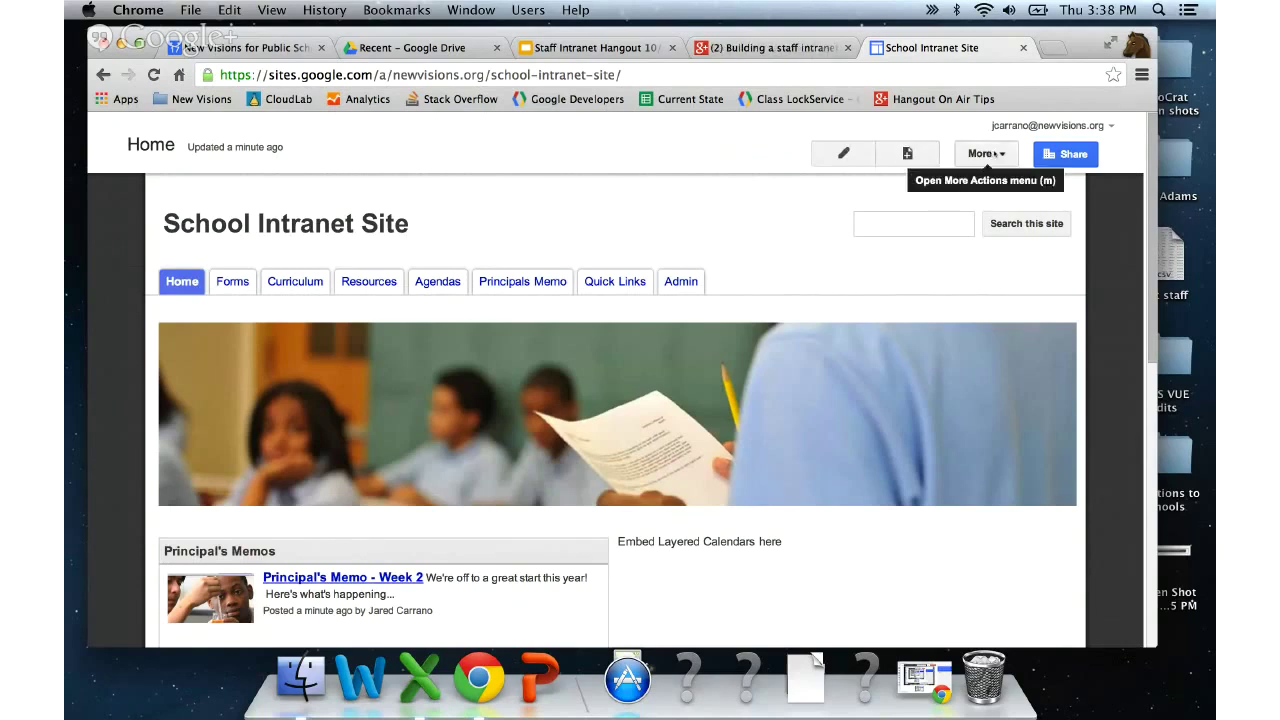
# - Switch the School Intranet Site into layout editing from the More actions menu
pyautogui.click(1004, 157)
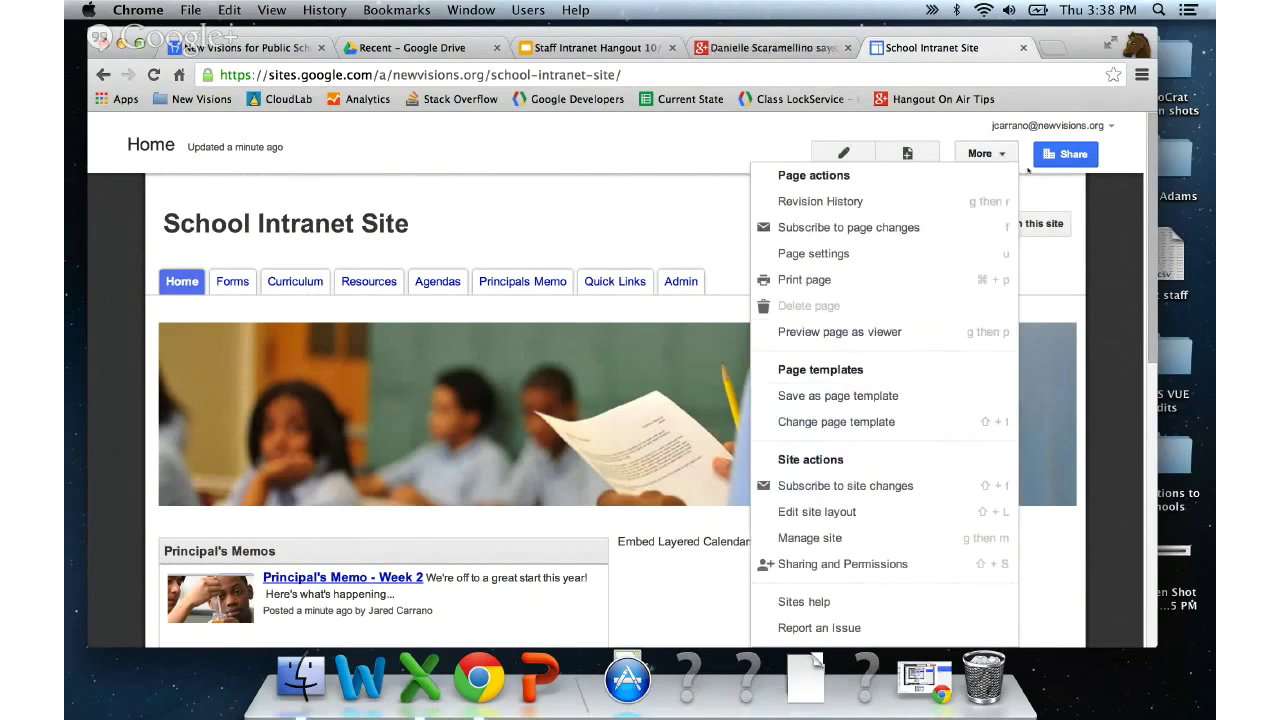
pyautogui.click(1028, 172)
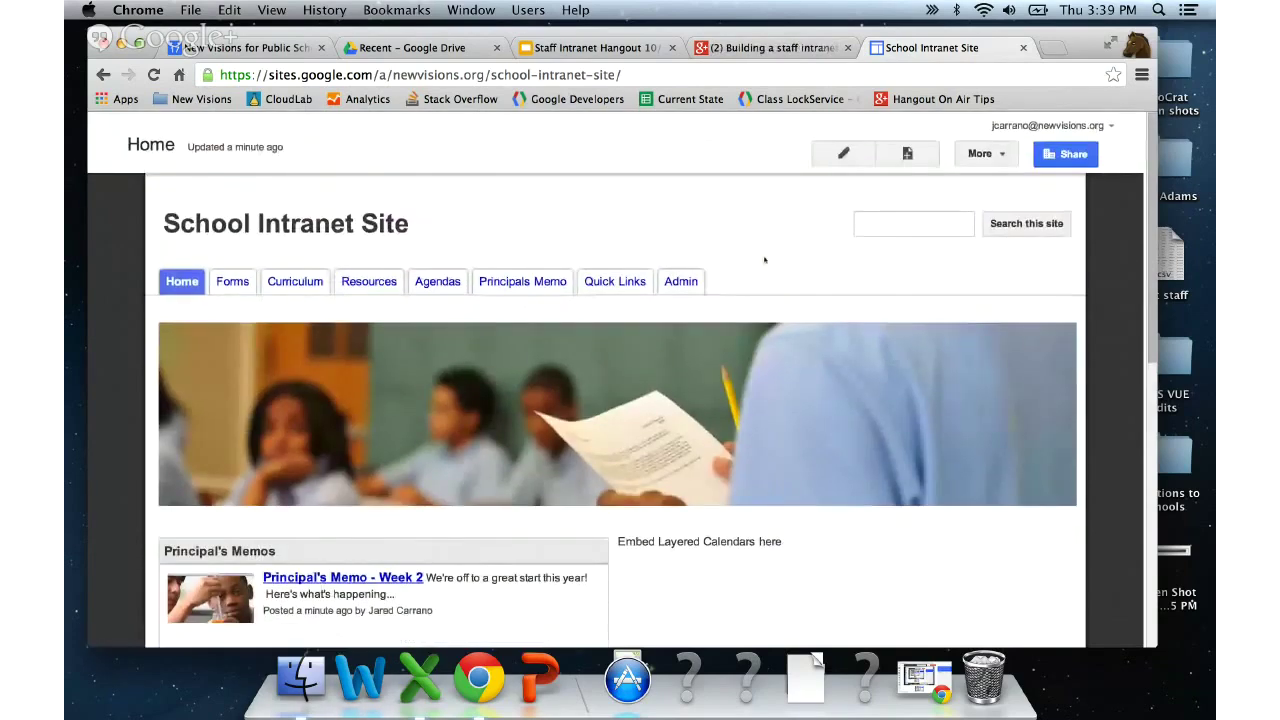
pyautogui.click(986, 153)
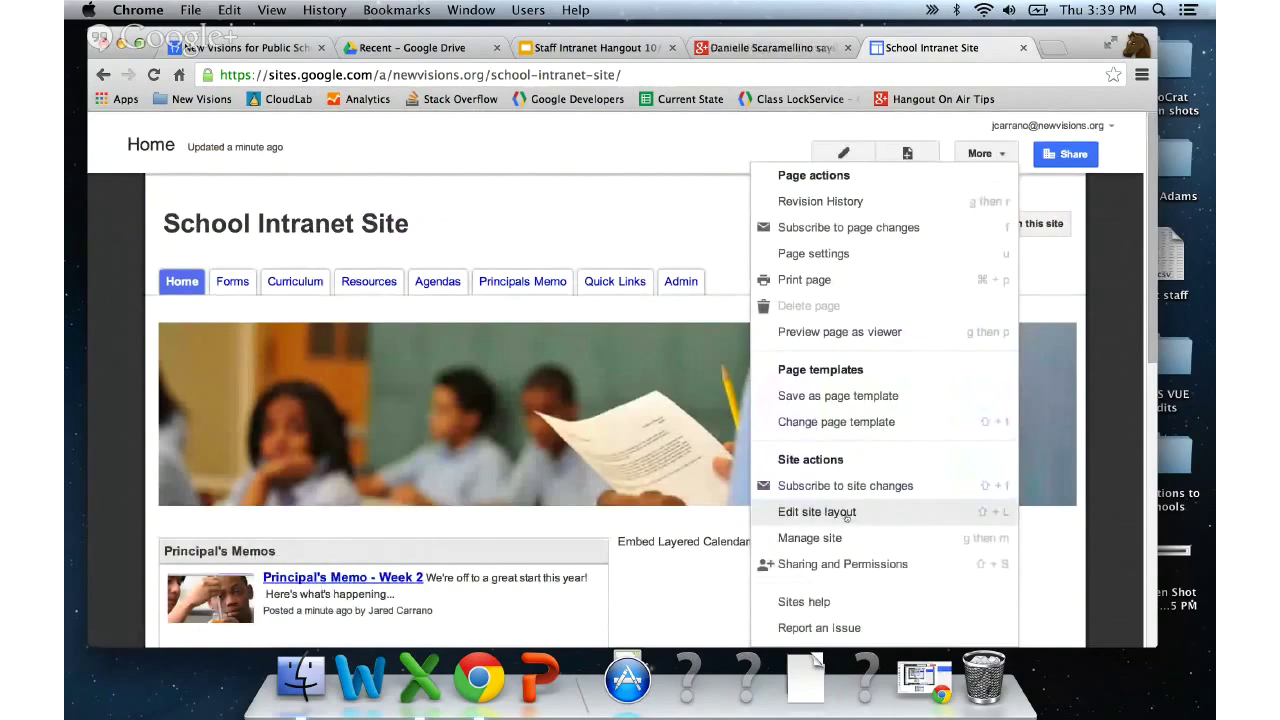
pyautogui.click(846, 513)
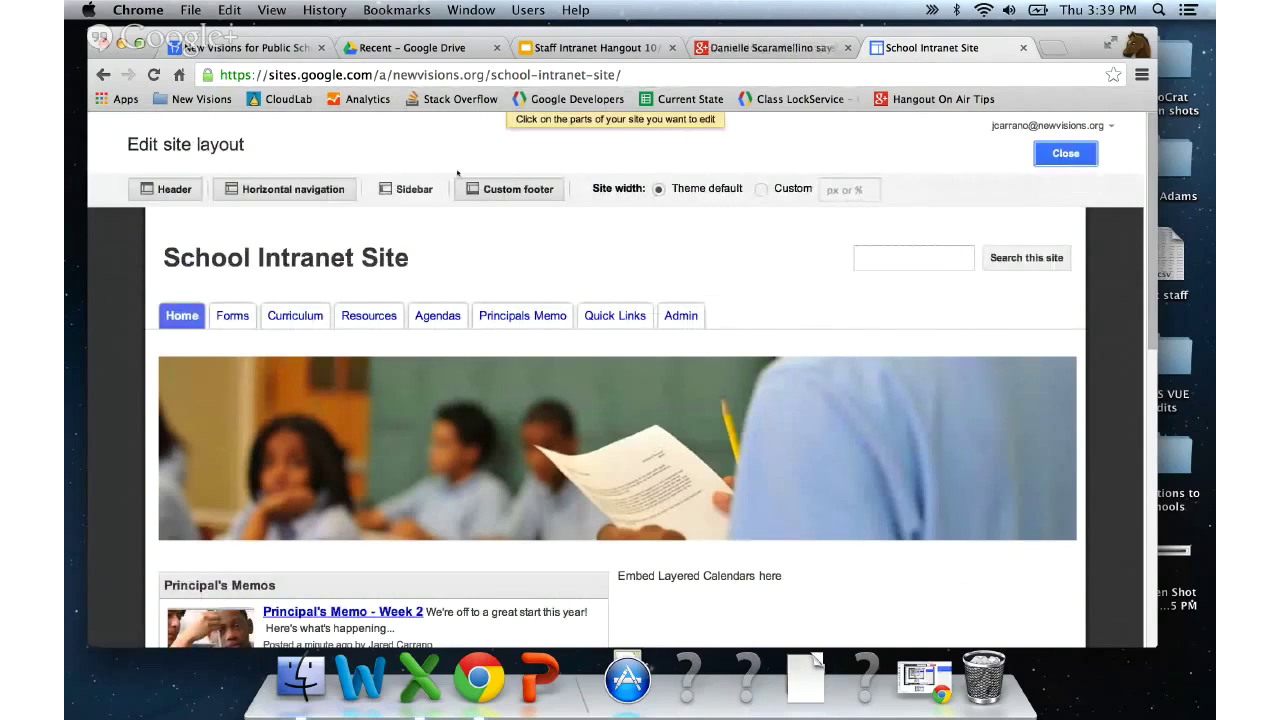
pyautogui.click(249, 189)
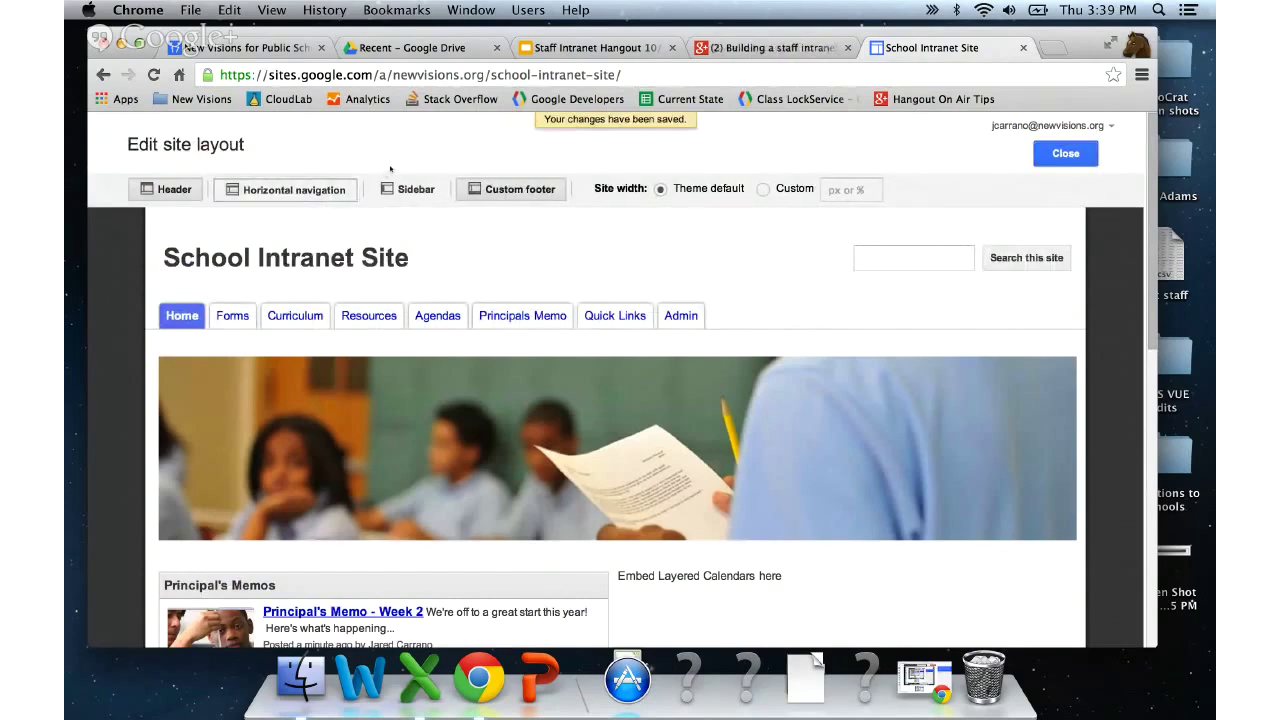
pyautogui.click(405, 189)
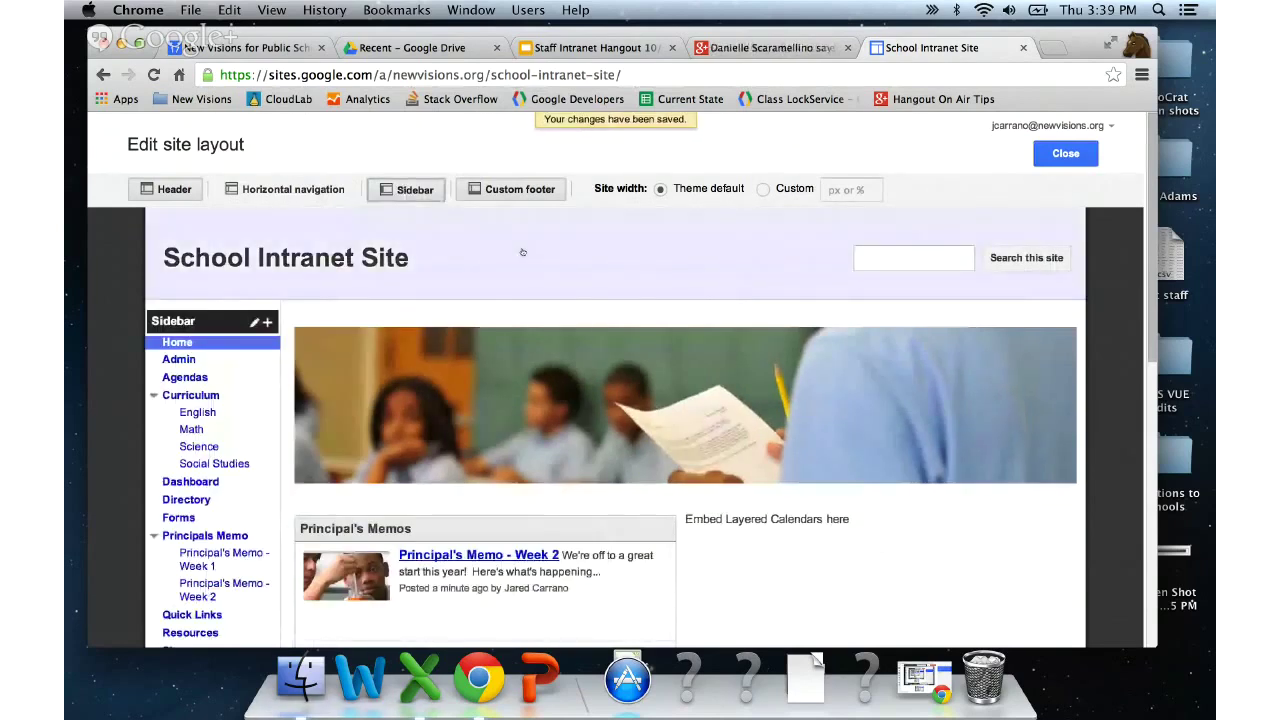
pyautogui.click(290, 189)
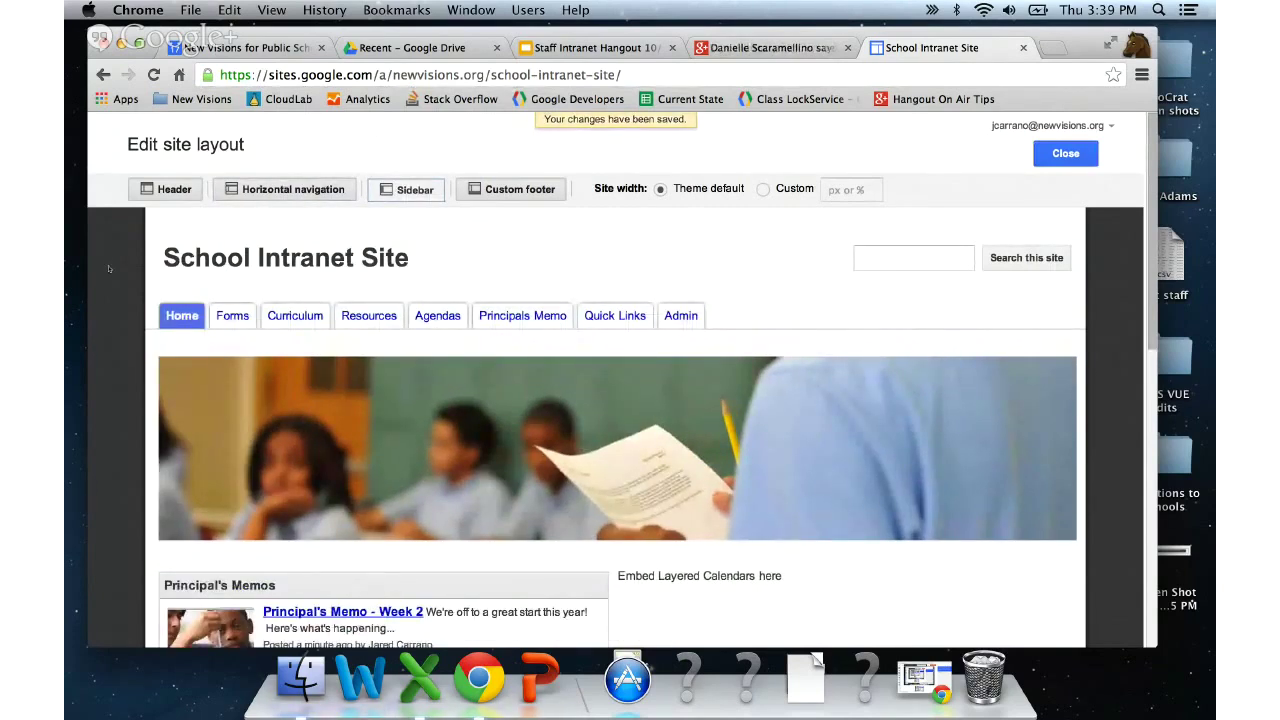
pyautogui.scroll(-1, 110, 268)
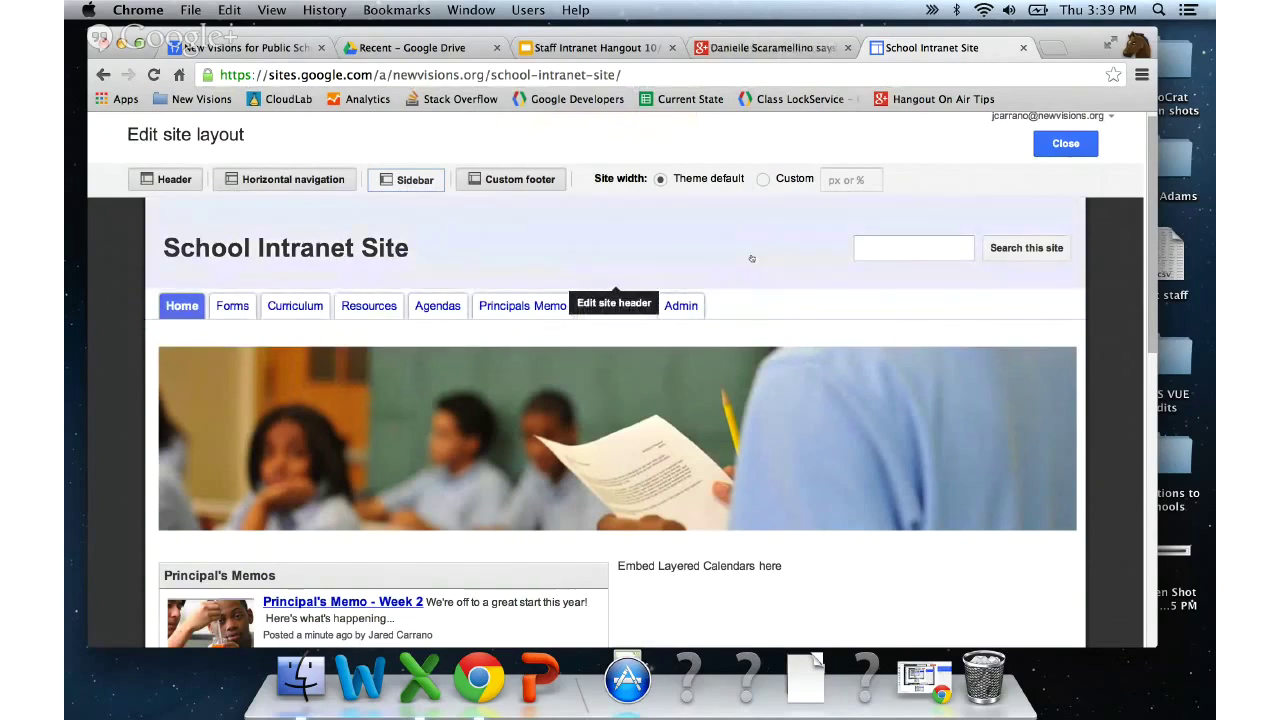
# - Set the site header logo to Domain Default and save the header settings
pyautogui.click(752, 259)
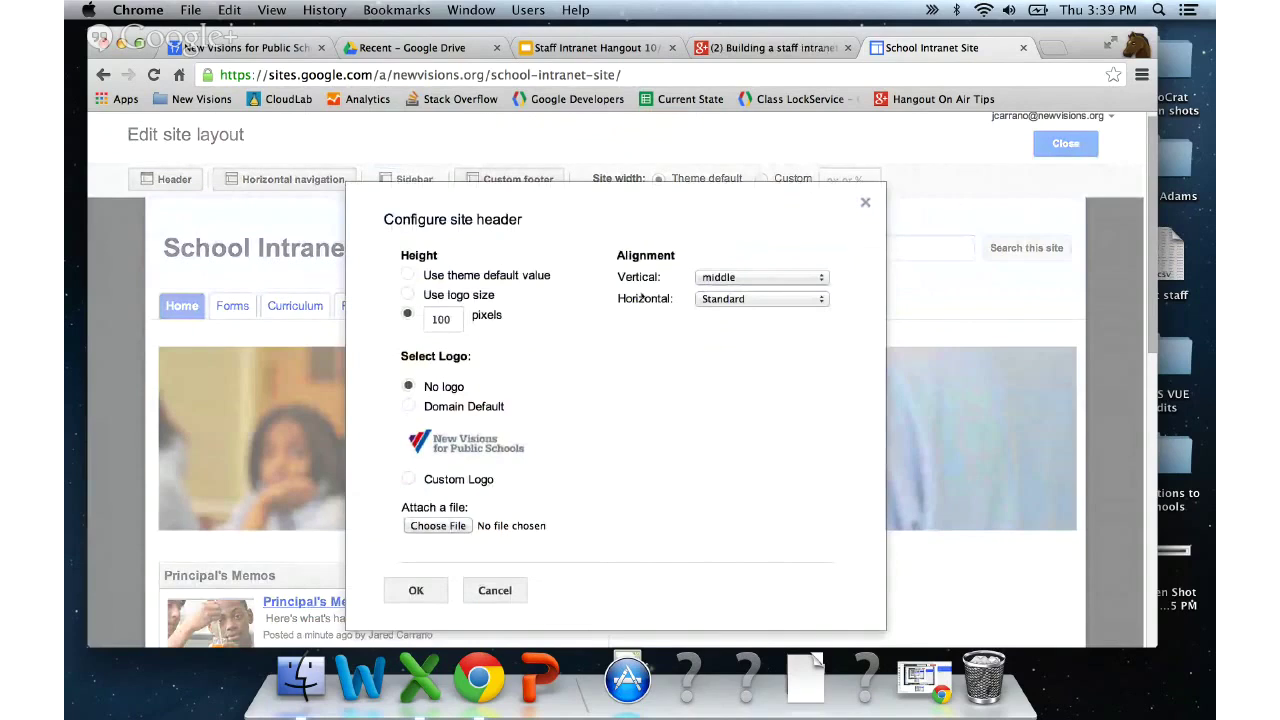
pyautogui.scroll(-1, 643, 298)
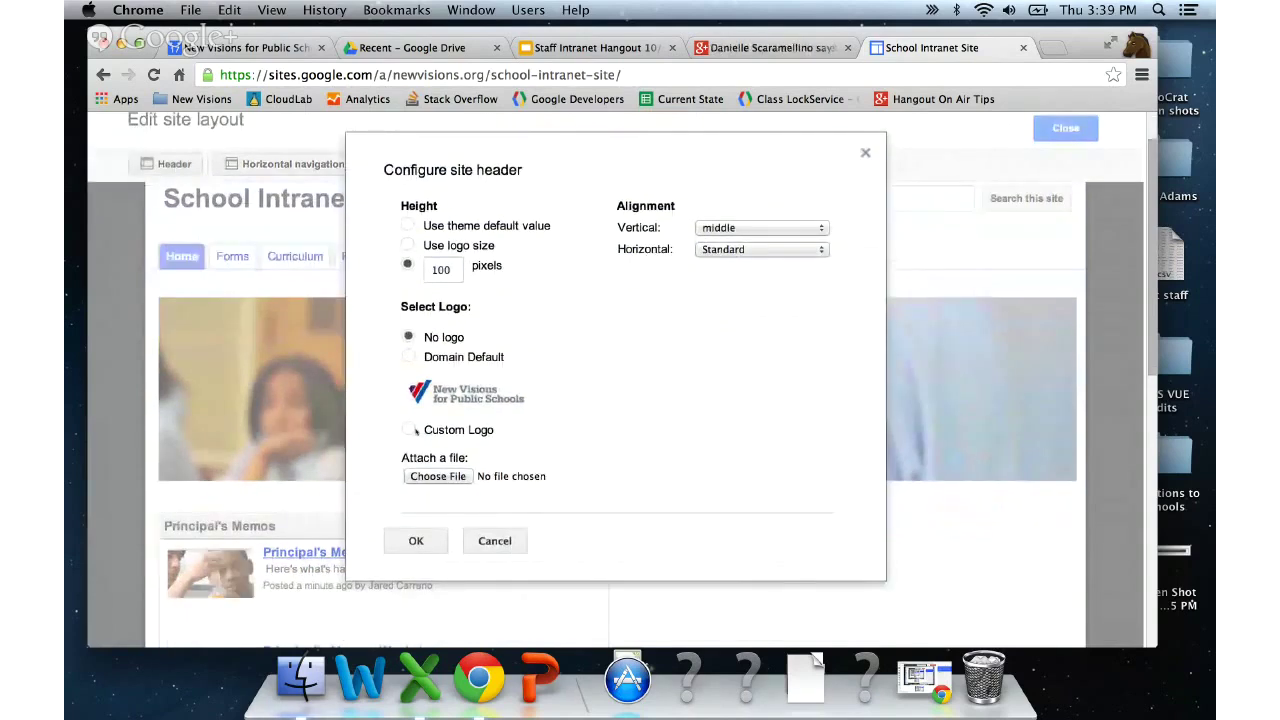
pyautogui.click(410, 430)
pyautogui.click(408, 357)
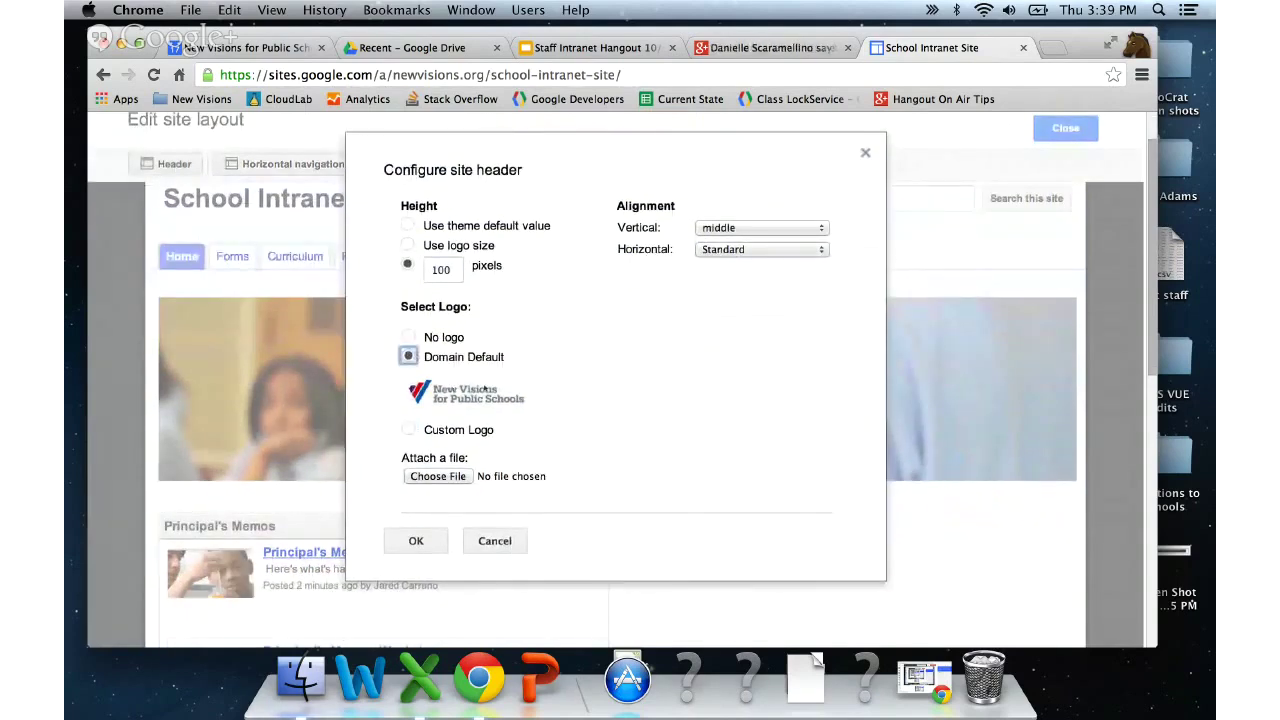
pyautogui.click(431, 540)
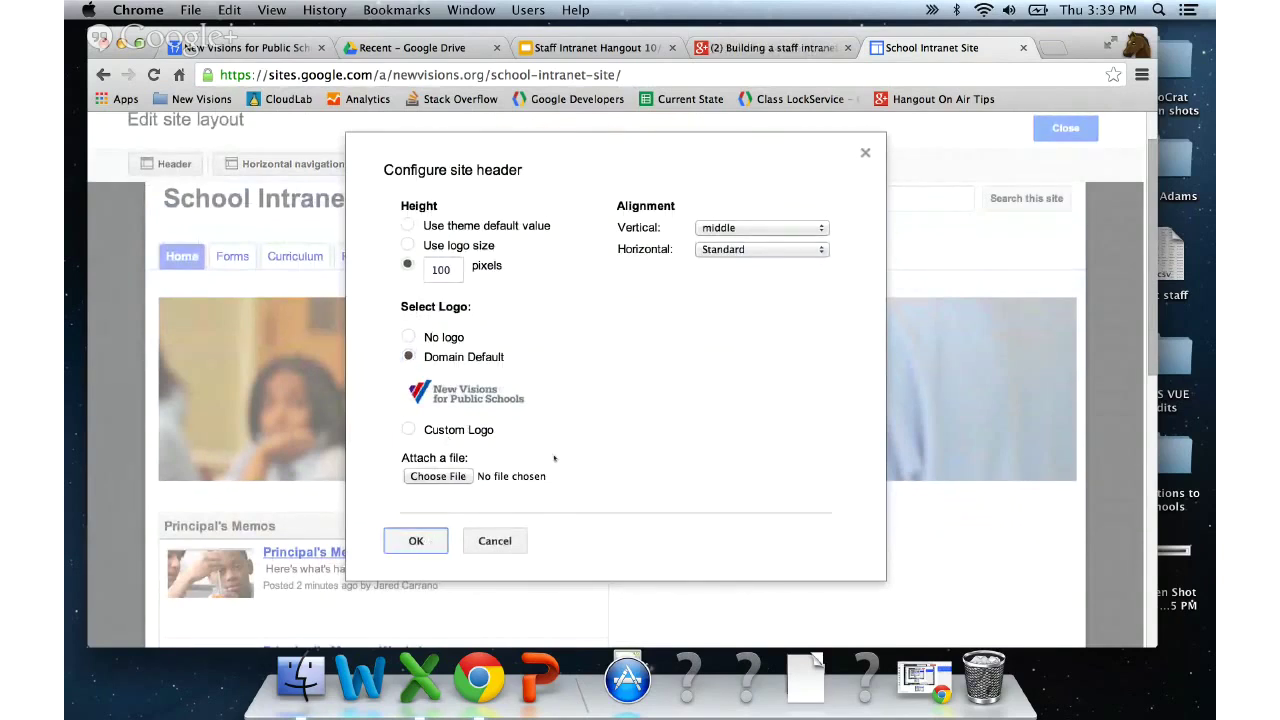
pyautogui.click(431, 538)
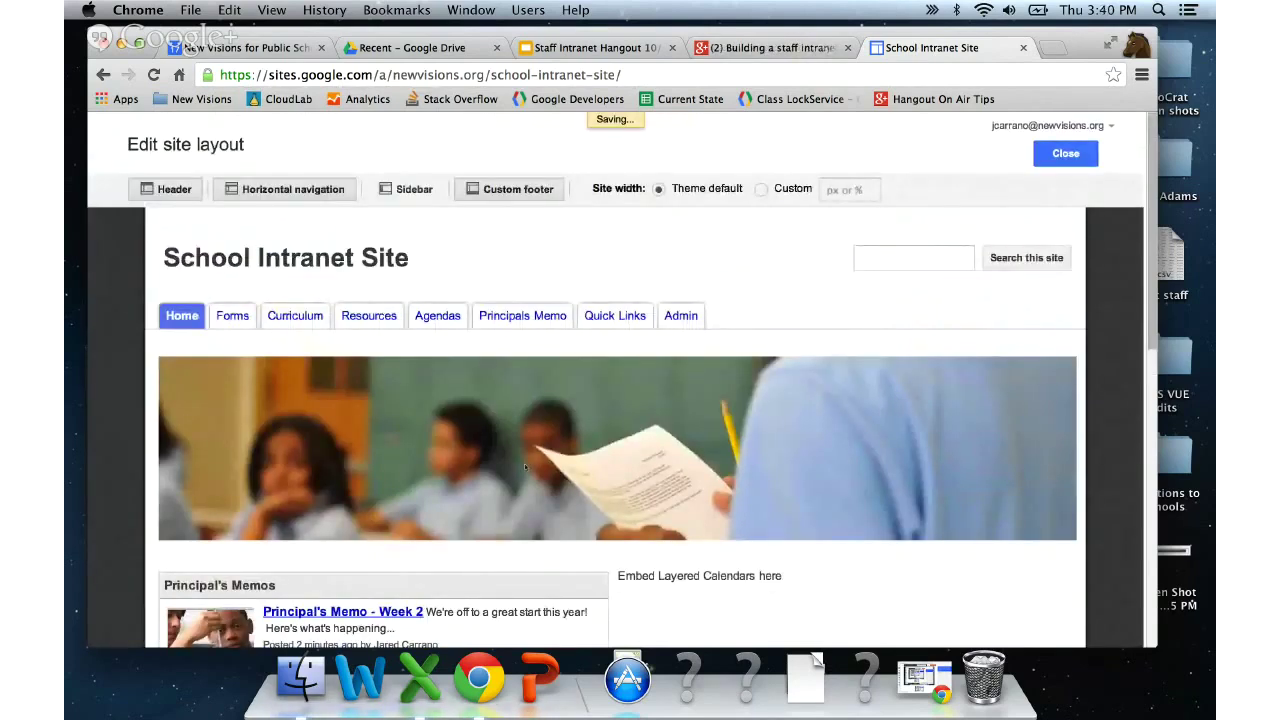
# - Change the navigation bar style from Tabs to Boxes
pyautogui.click(787, 323)
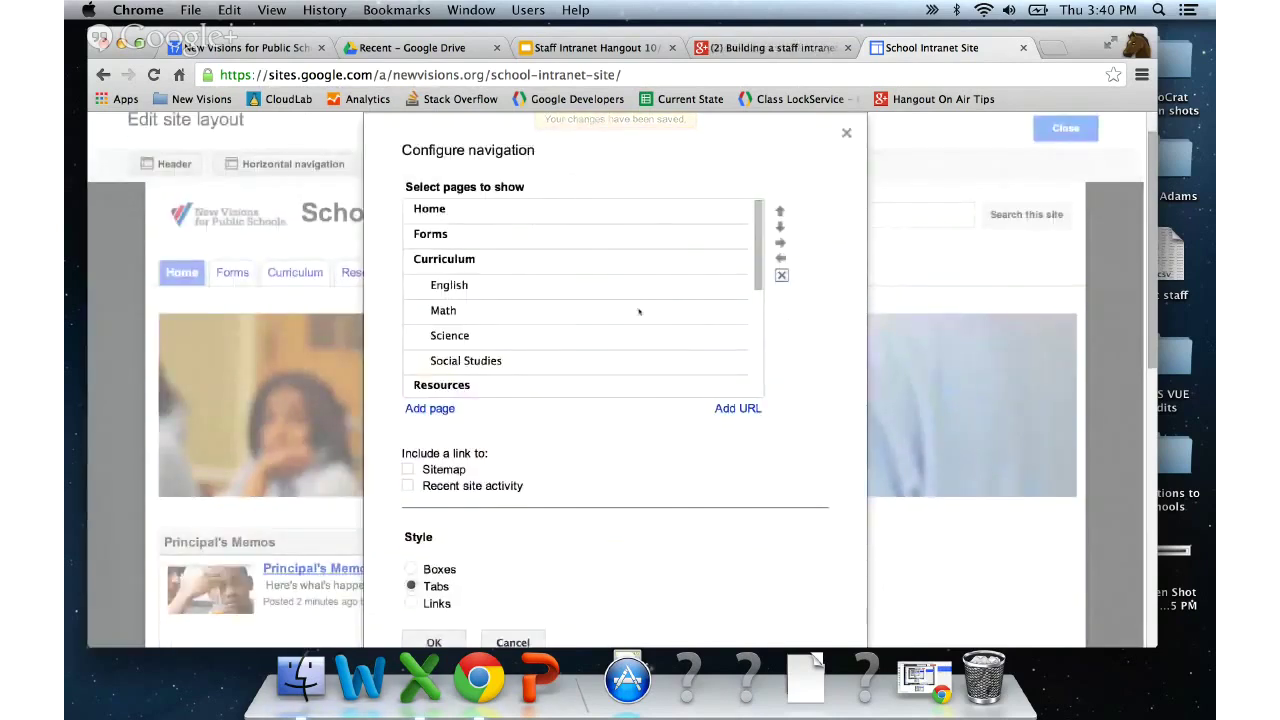
pyautogui.scroll(-5, 639, 311)
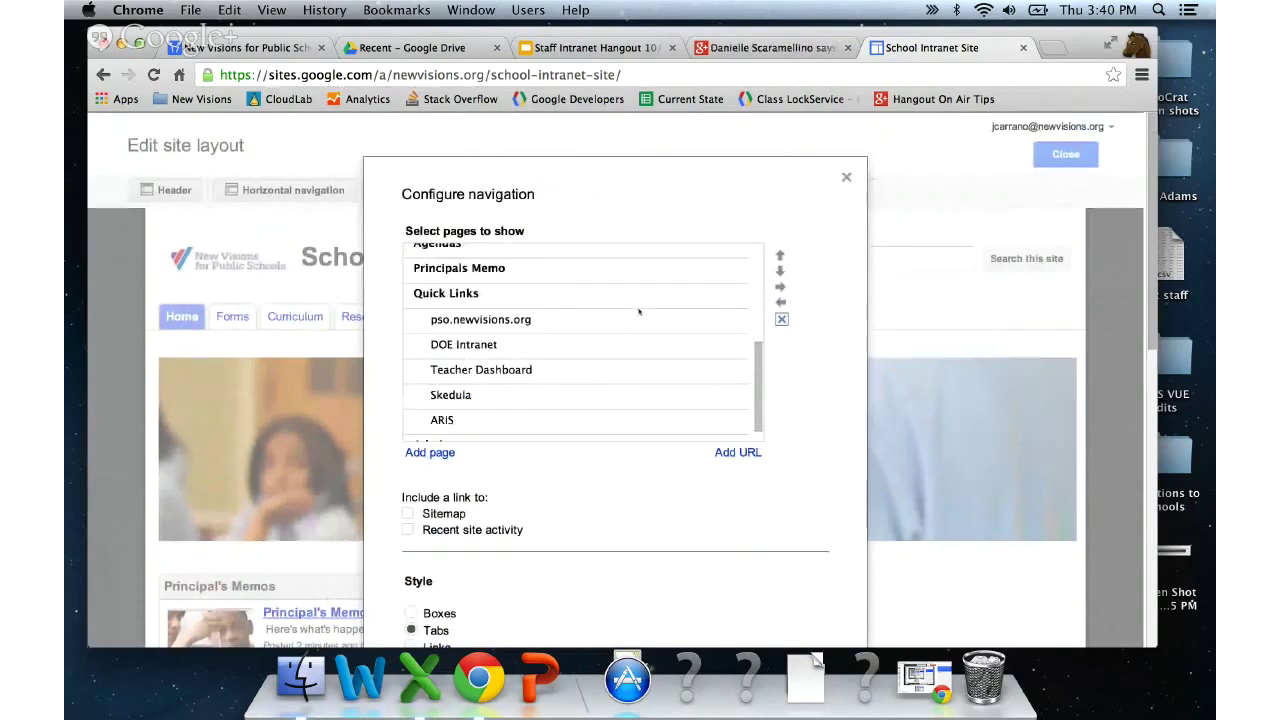
pyautogui.scroll(-3, 402, 383)
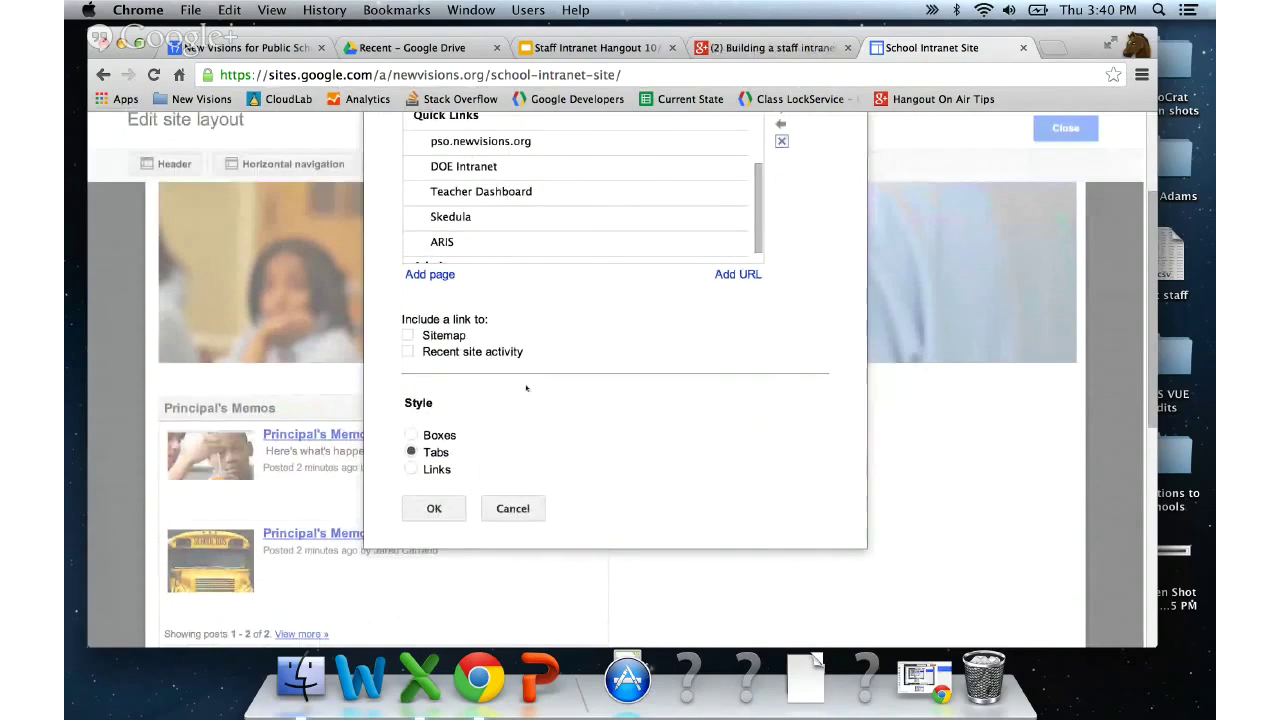
pyautogui.click(455, 436)
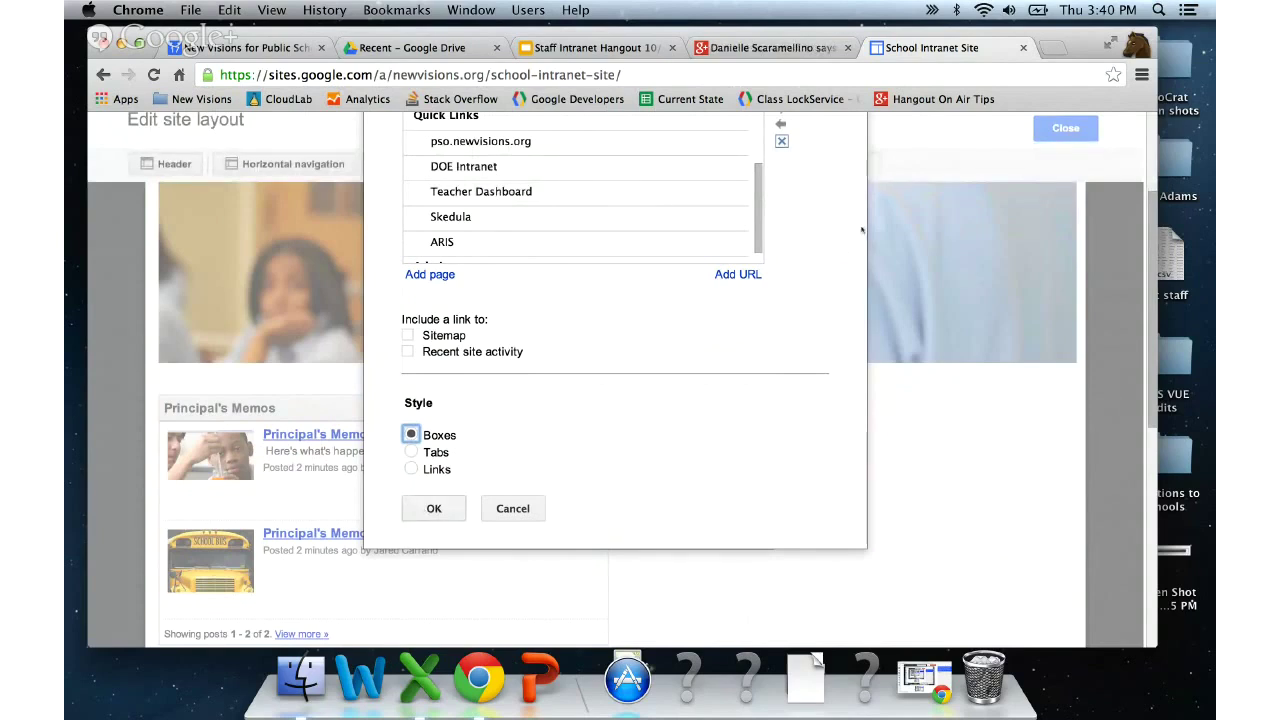
pyautogui.scroll(3, 819, 234)
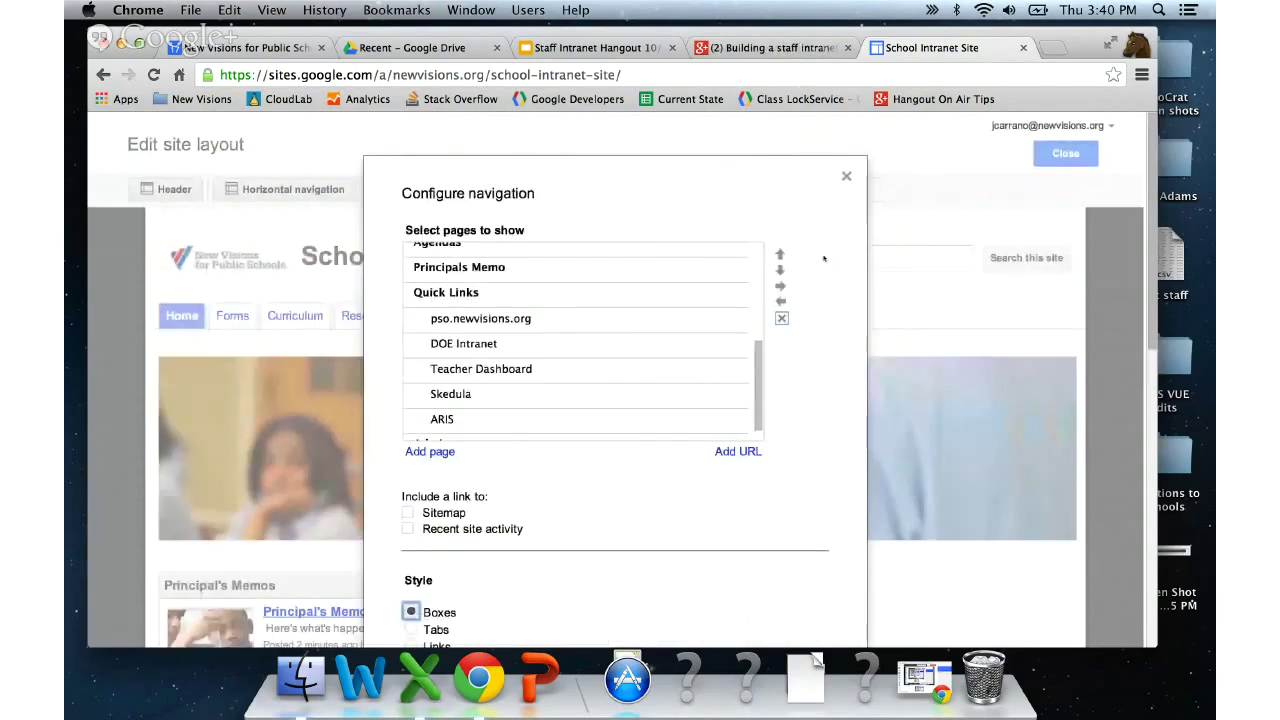
pyautogui.scroll(5, 637, 363)
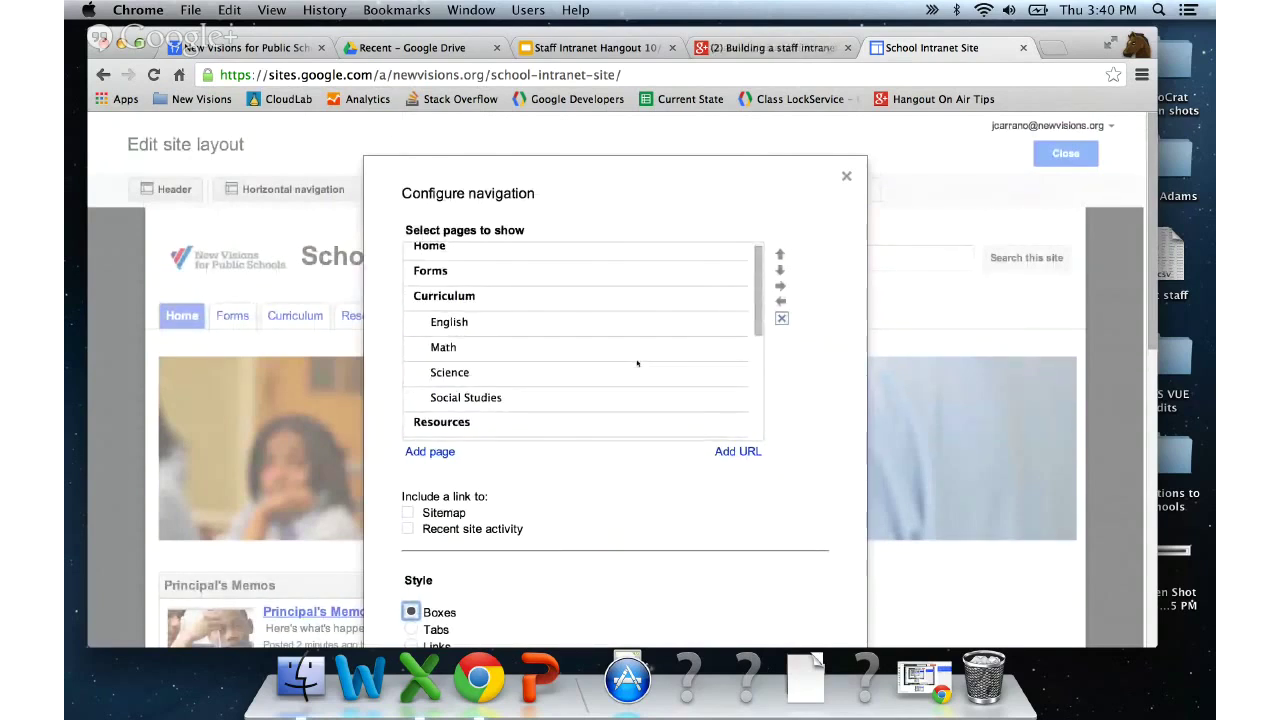
pyautogui.scroll(1, 637, 363)
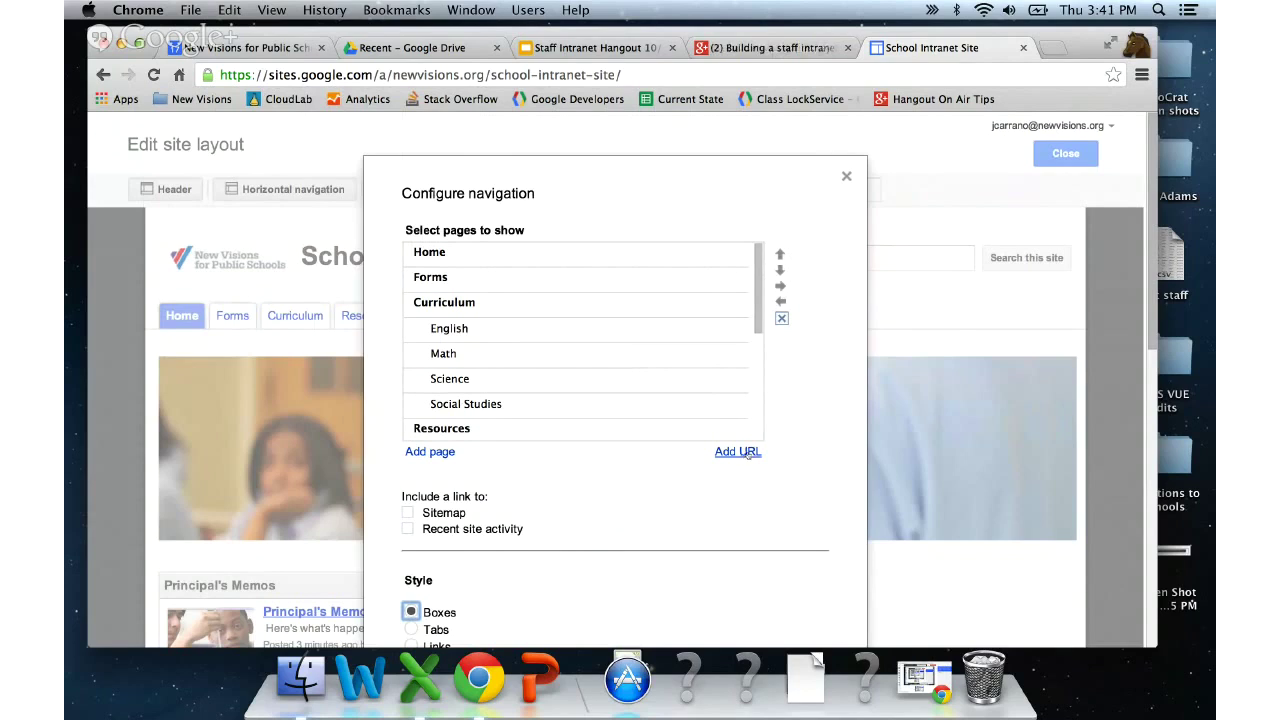
# - Add a navigation link 'New Visions' pointing to newvisions.org
pyautogui.click(748, 453)
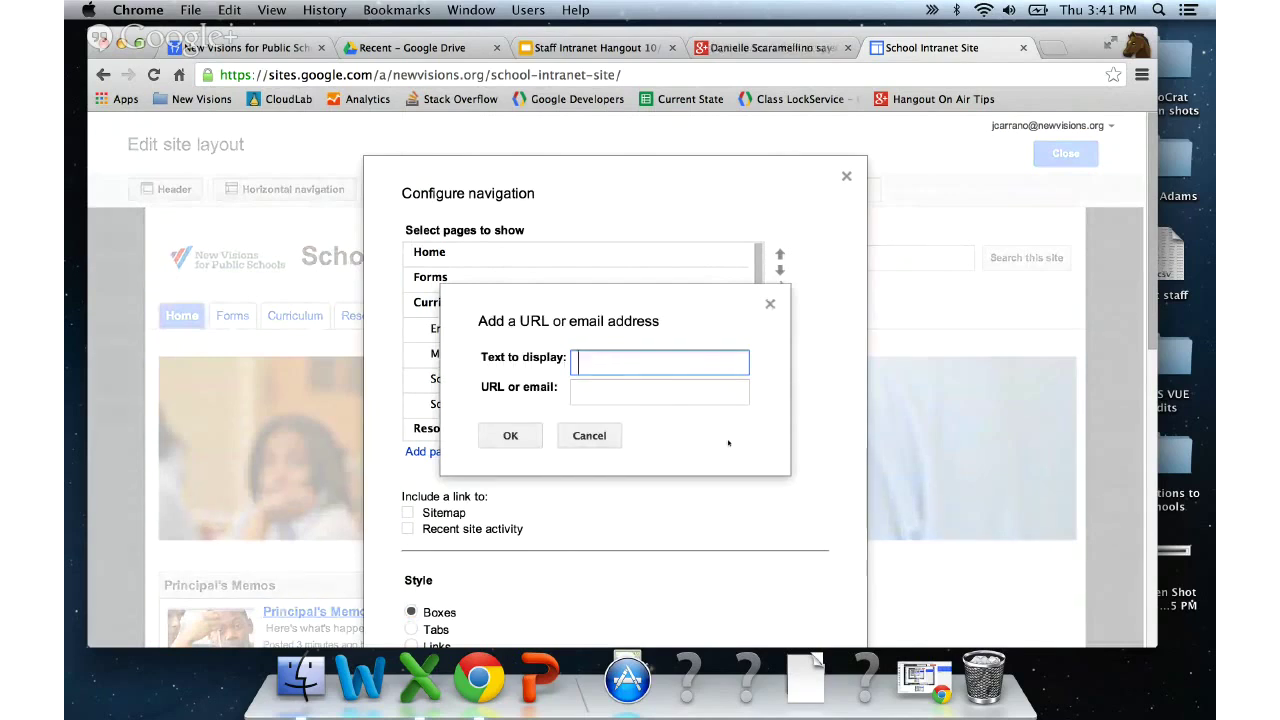
pyautogui.write('New Visions')
pyautogui.press('Tab')
pyautogui.write('newvisions.org')
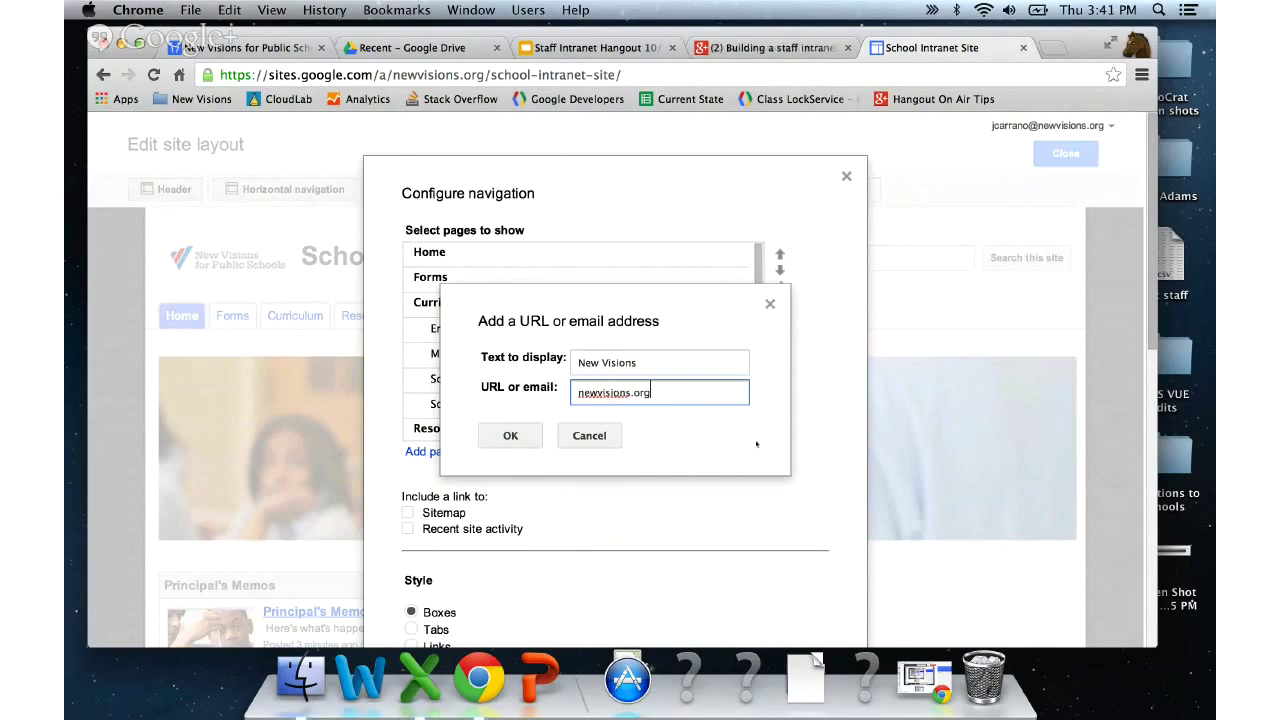
pyautogui.click(528, 436)
# - Move the New Visions link up the page list to sit just below Home
pyautogui.scroll(-1, 598, 371)
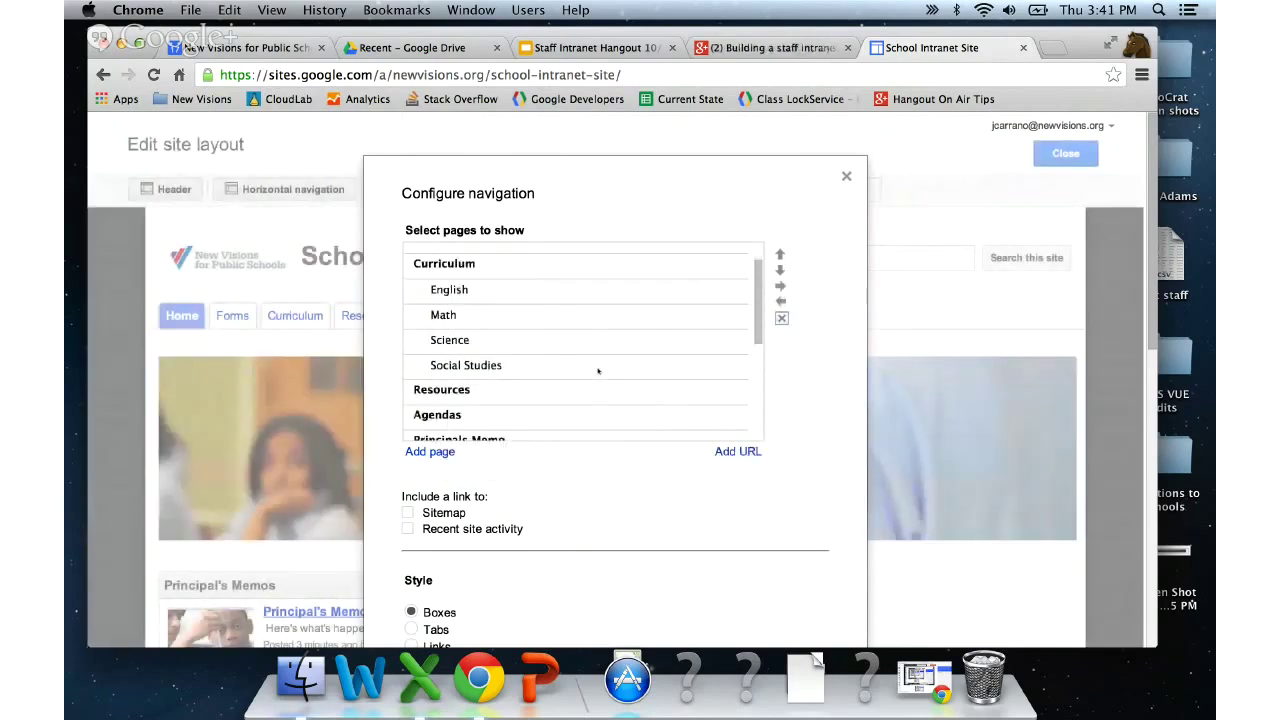
pyautogui.scroll(-5, 598, 371)
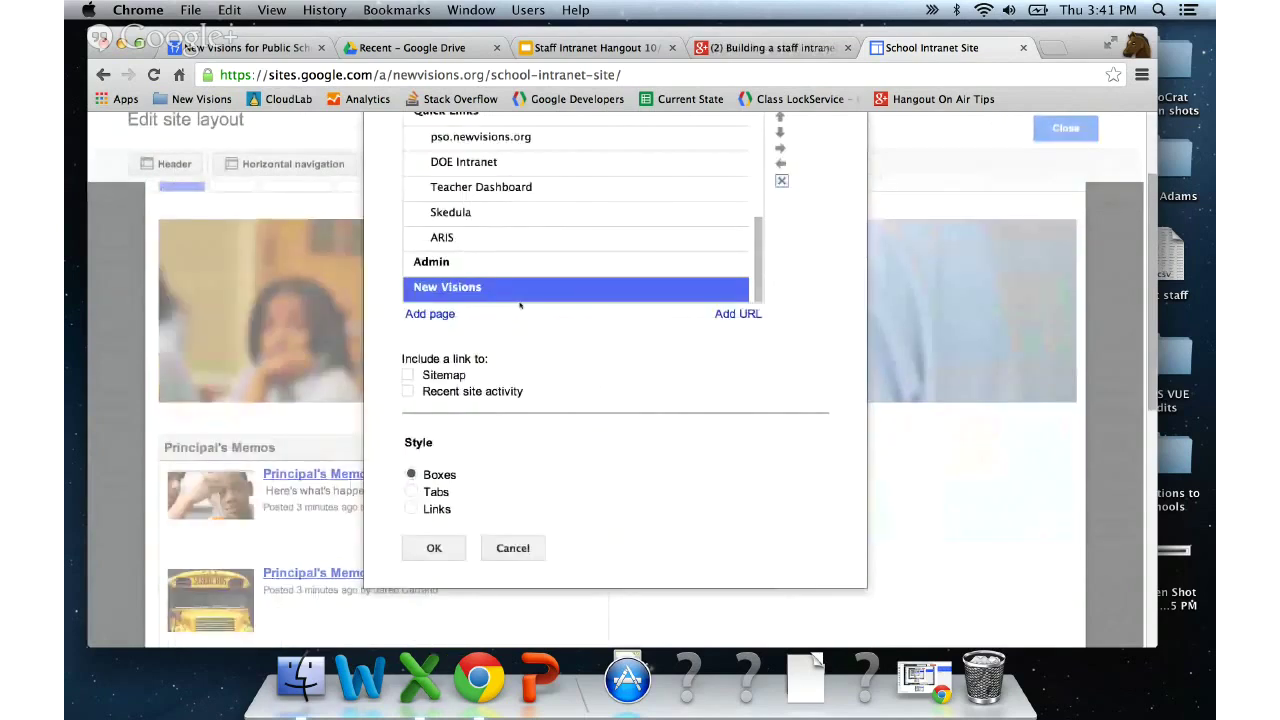
pyautogui.scroll(2, 780, 251)
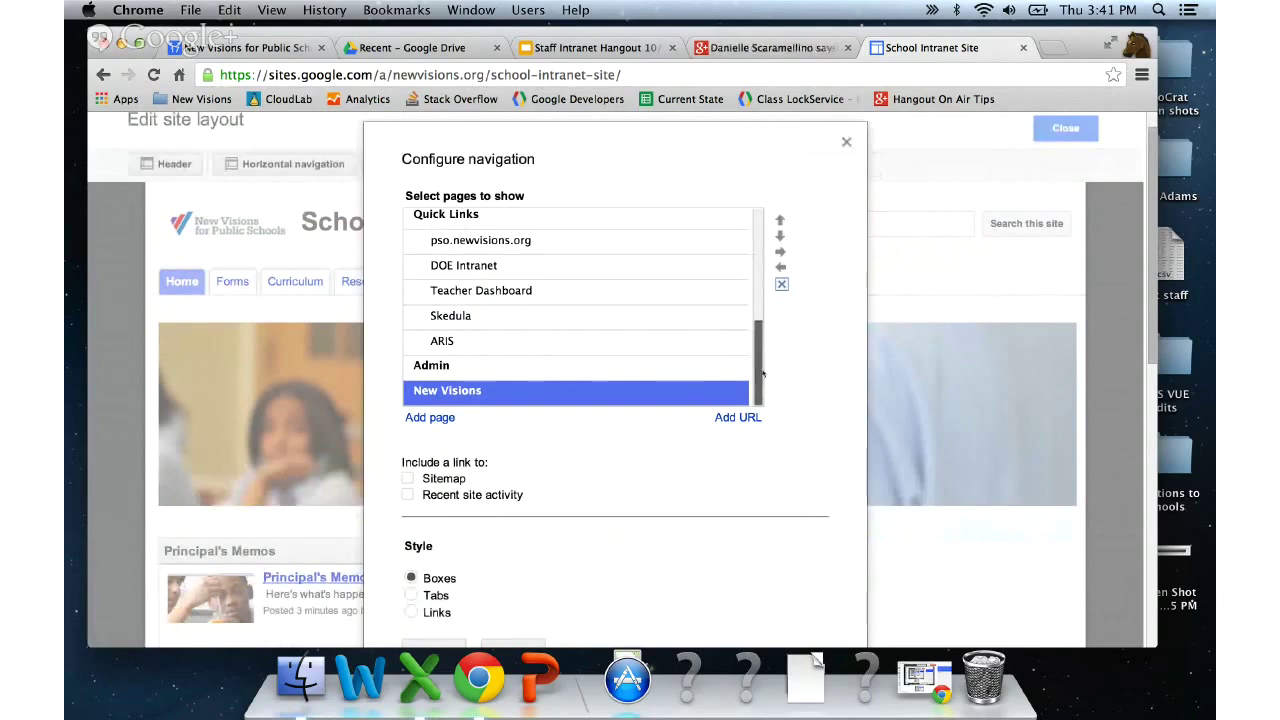
pyautogui.moveTo(757, 374); pyautogui.dragTo(761, 338)
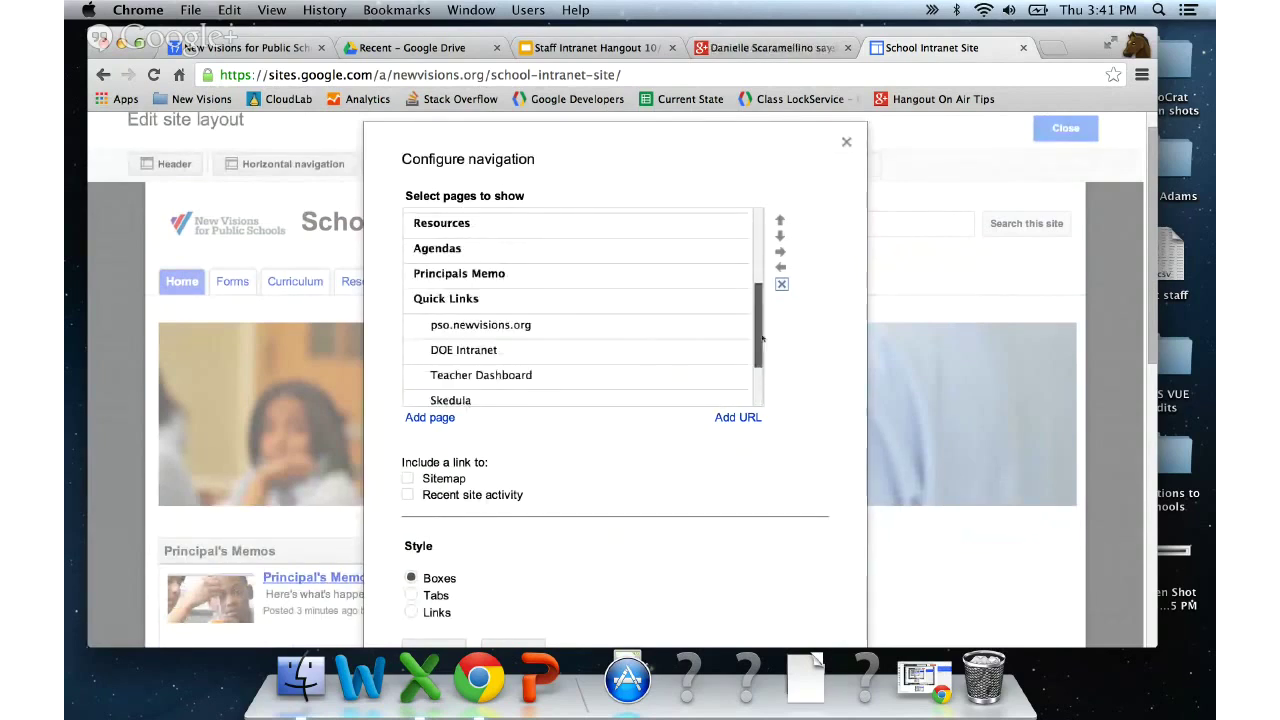
pyautogui.click(781, 221)
pyautogui.click(781, 221)
pyautogui.click(781, 221)
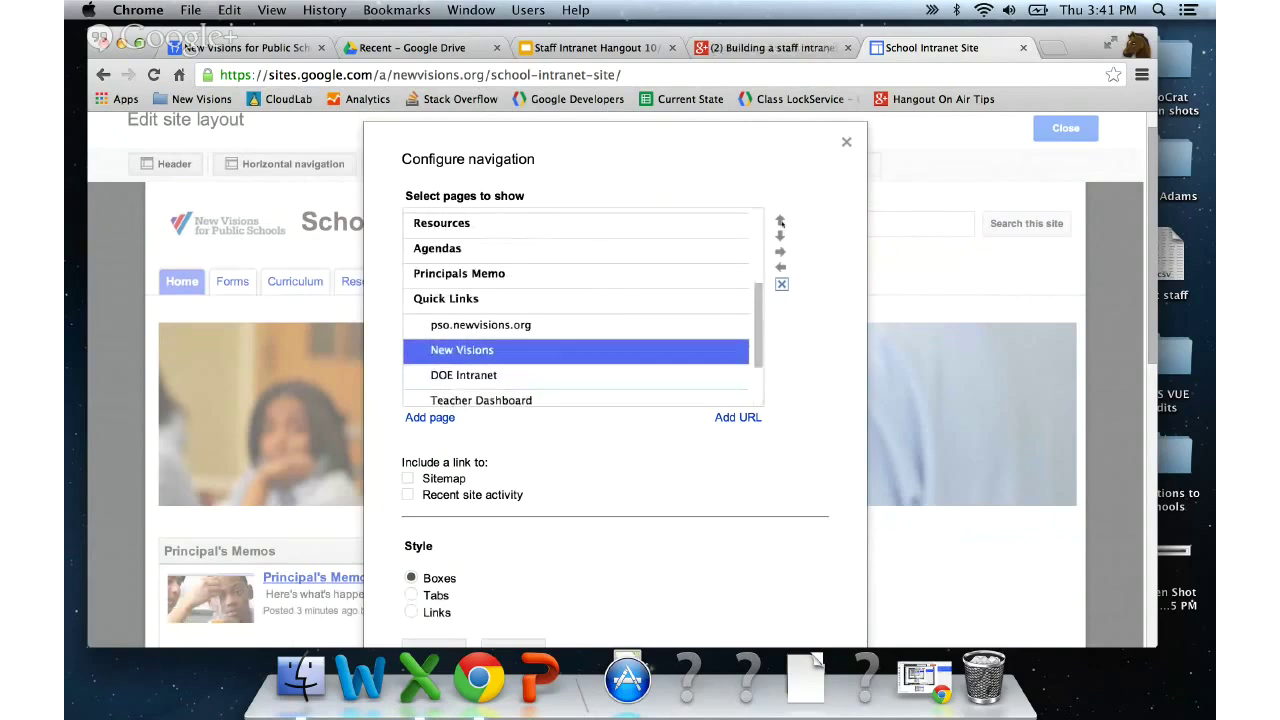
pyautogui.click(781, 221)
pyautogui.click(781, 221)
pyautogui.click(781, 221)
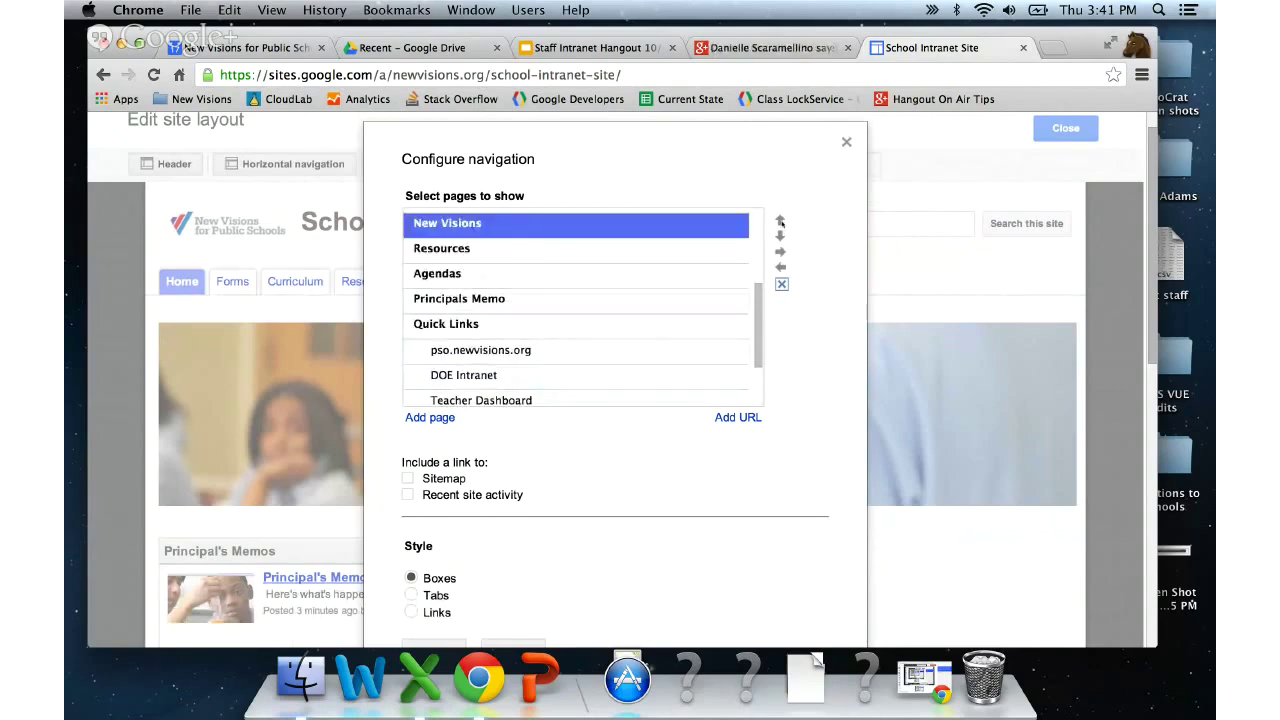
pyautogui.click(781, 221)
pyautogui.scroll(3, 763, 238)
pyautogui.click(781, 221)
pyautogui.click(781, 221)
pyautogui.click(781, 221)
pyautogui.click(781, 221)
pyautogui.click(781, 221)
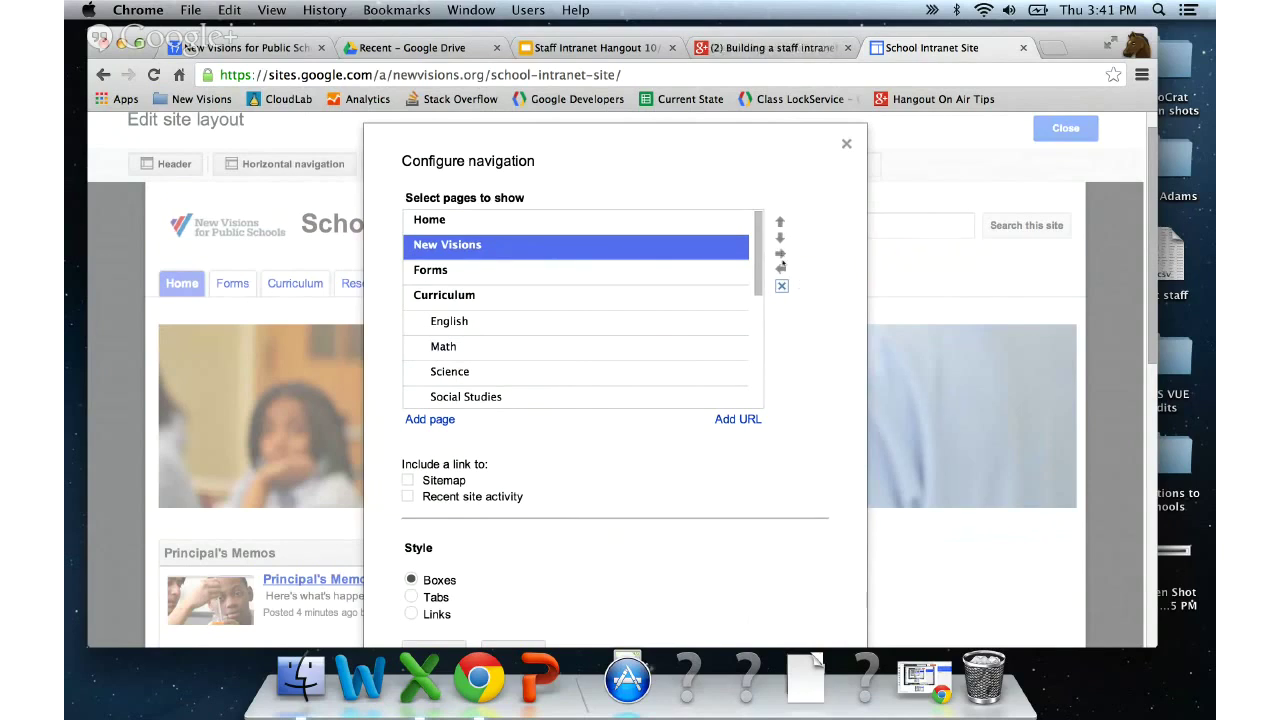
# - Nest New Visions under Home and save the navigation changes
pyautogui.click(781, 254)
pyautogui.scroll(-3, 798, 330)
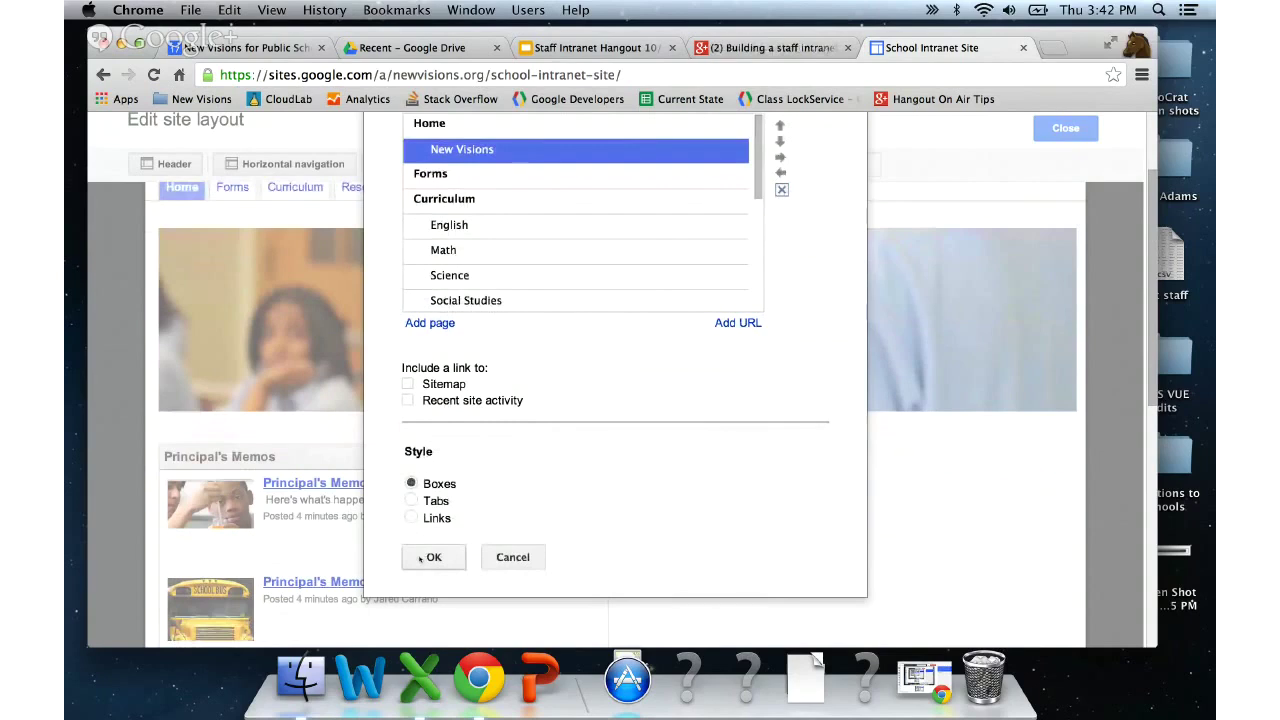
pyautogui.click(428, 557)
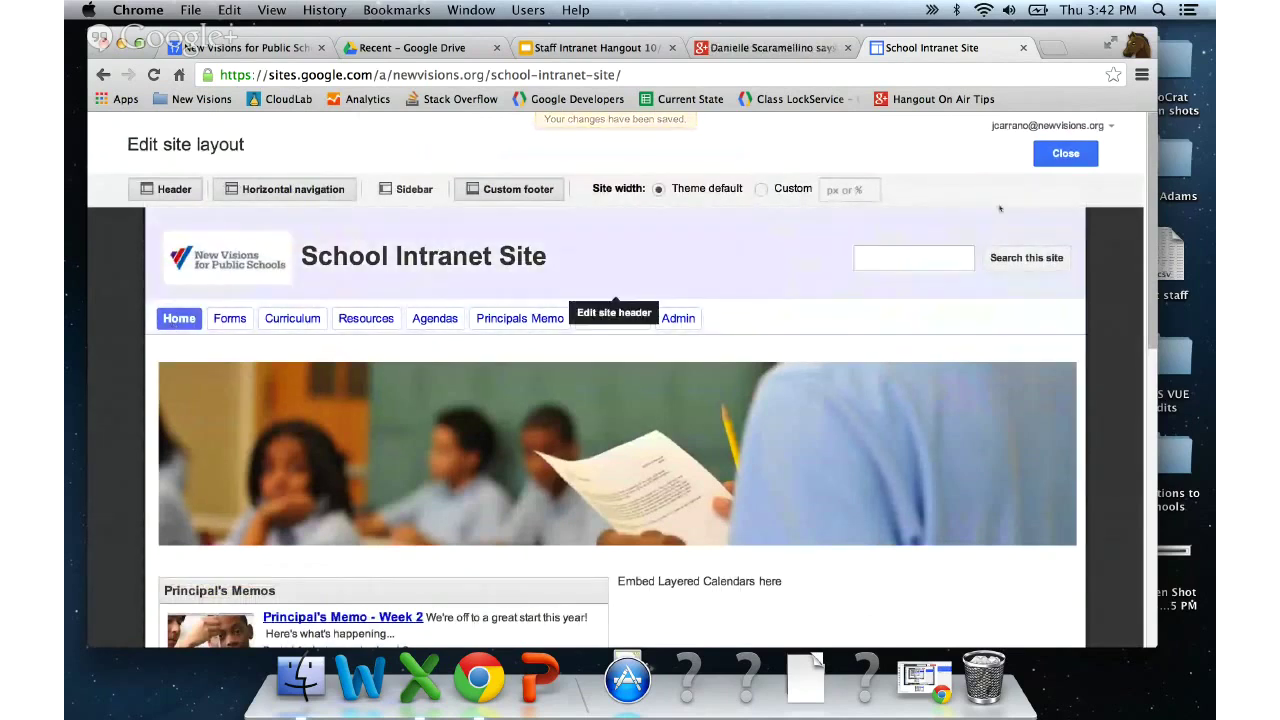
# - Leave layout editing to view the site with boxed navigation
pyautogui.click(1066, 153)
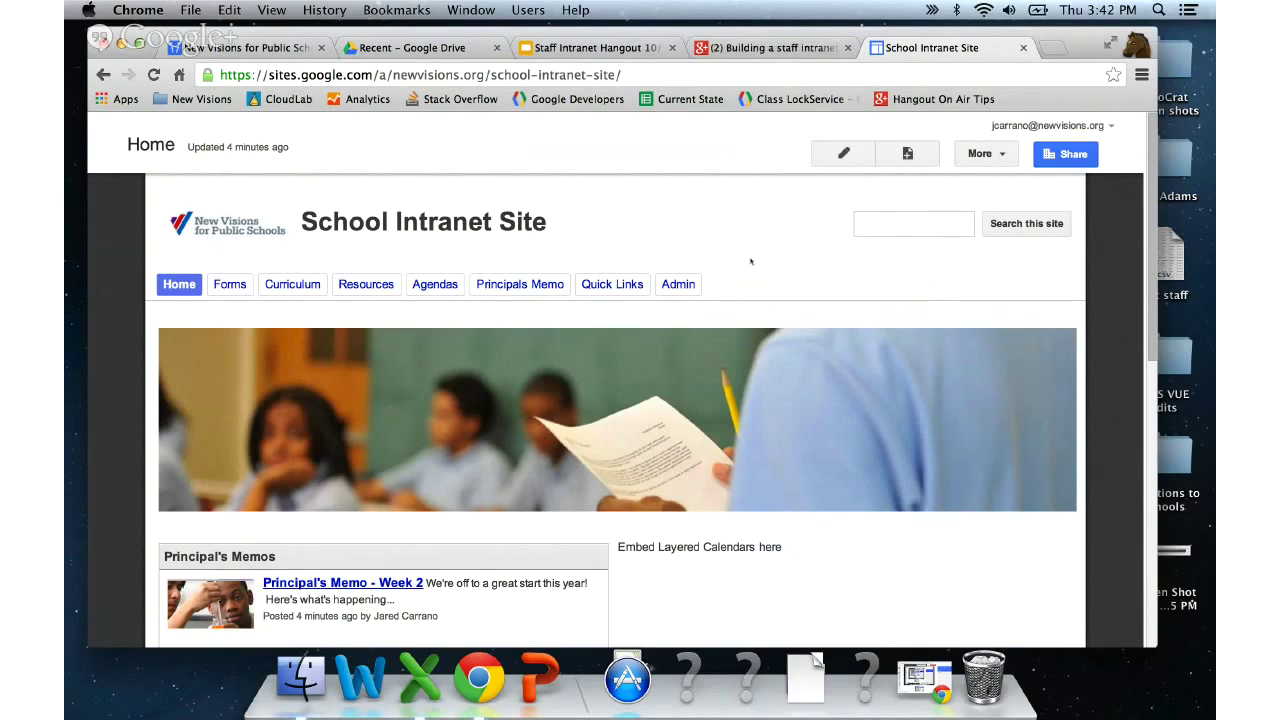
pyautogui.scroll(-1, 916, 270)
pyautogui.scroll(1, 916, 270)
# - Visit the Forms, Admin and Agendas pages, then return to Home
pyautogui.click(229, 285)
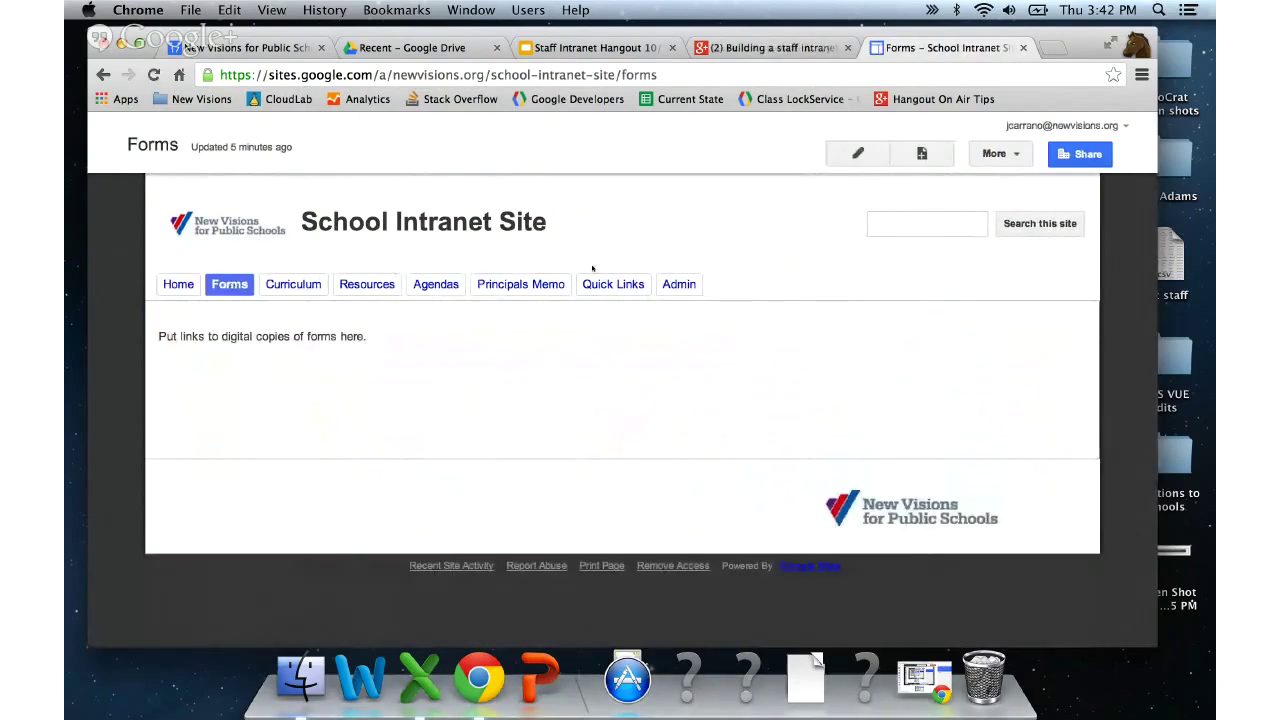
pyautogui.click(672, 285)
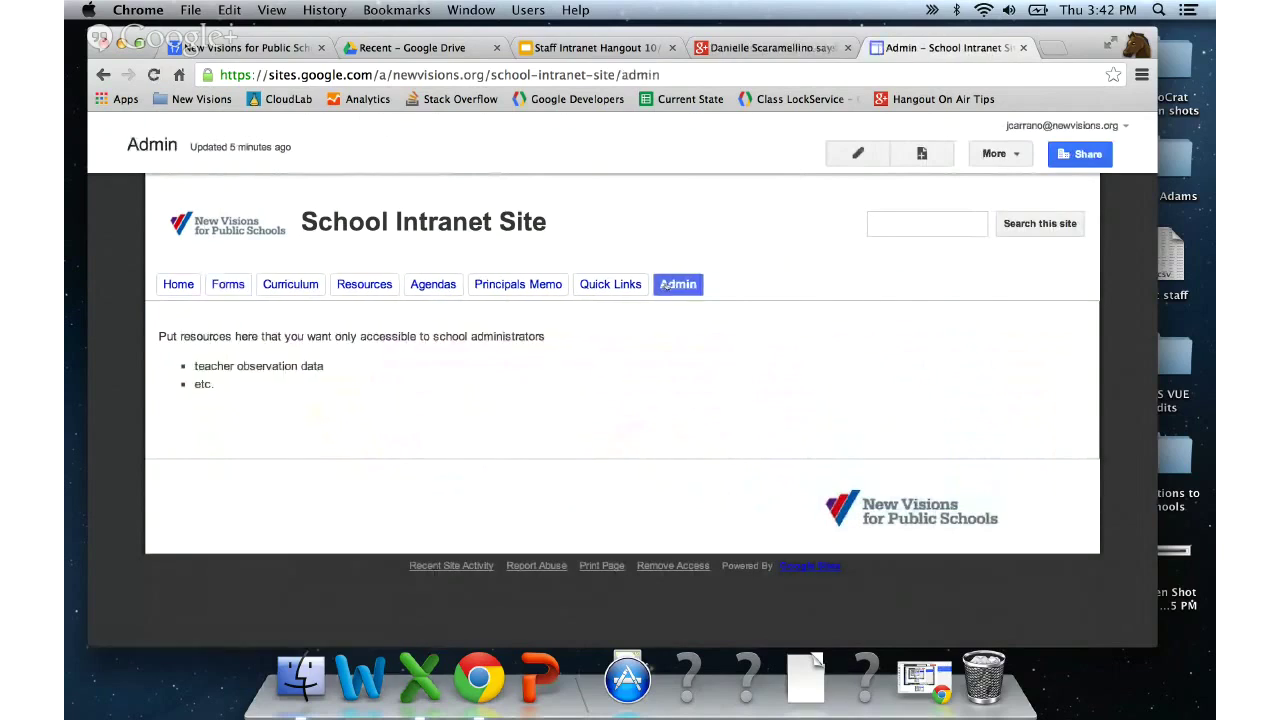
pyautogui.click(428, 290)
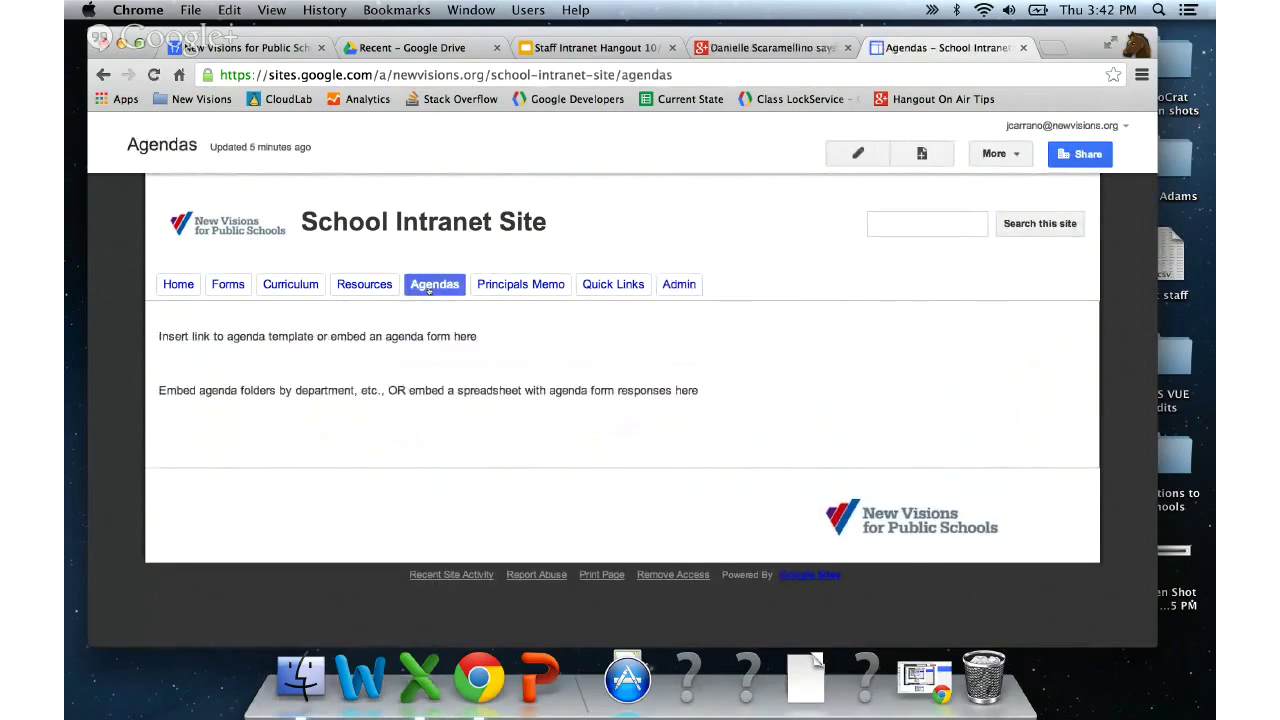
pyautogui.click(178, 284)
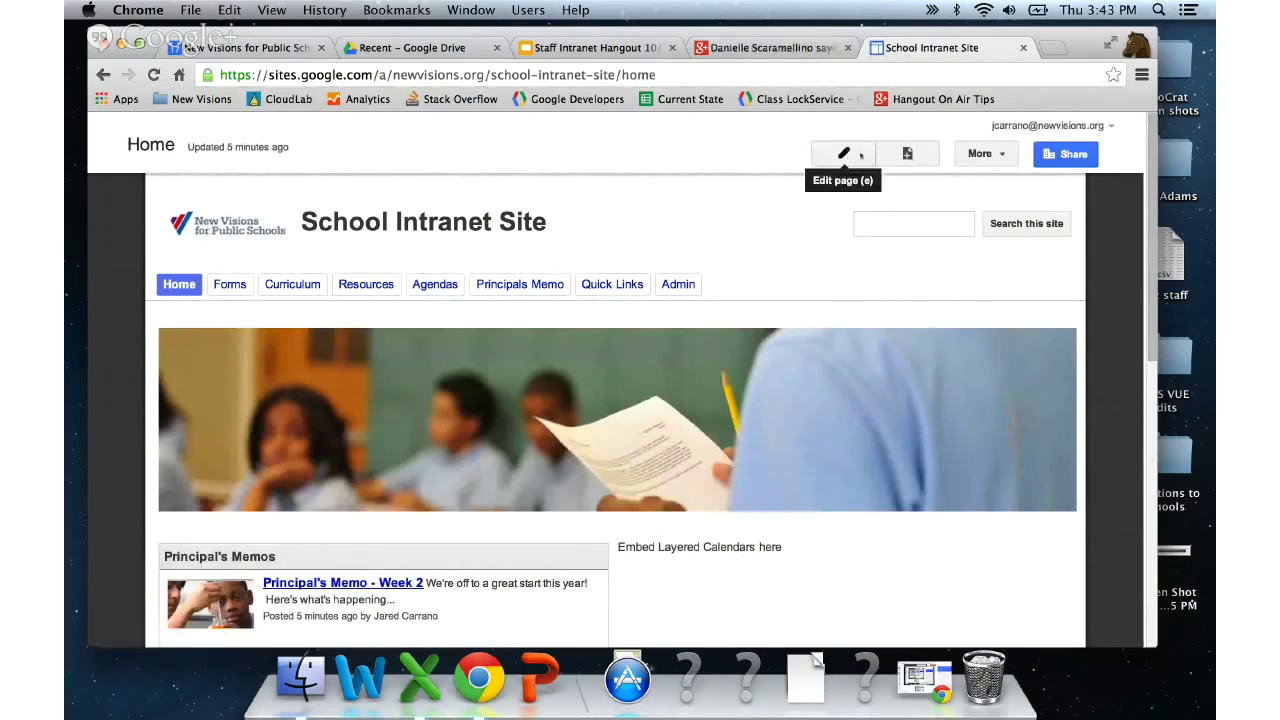
# - Put the Home page in edit mode and browse the Insert menu's Common, Gadgets and Google items
pyautogui.click(858, 155)
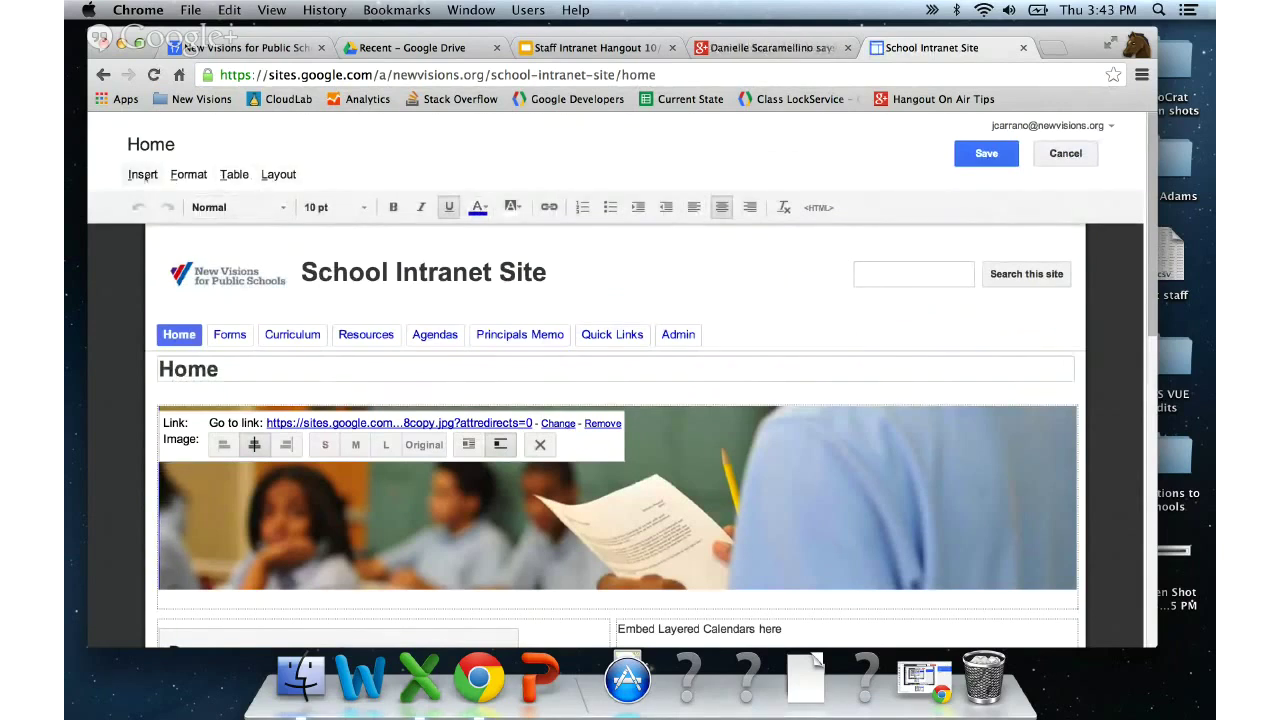
pyautogui.click(142, 175)
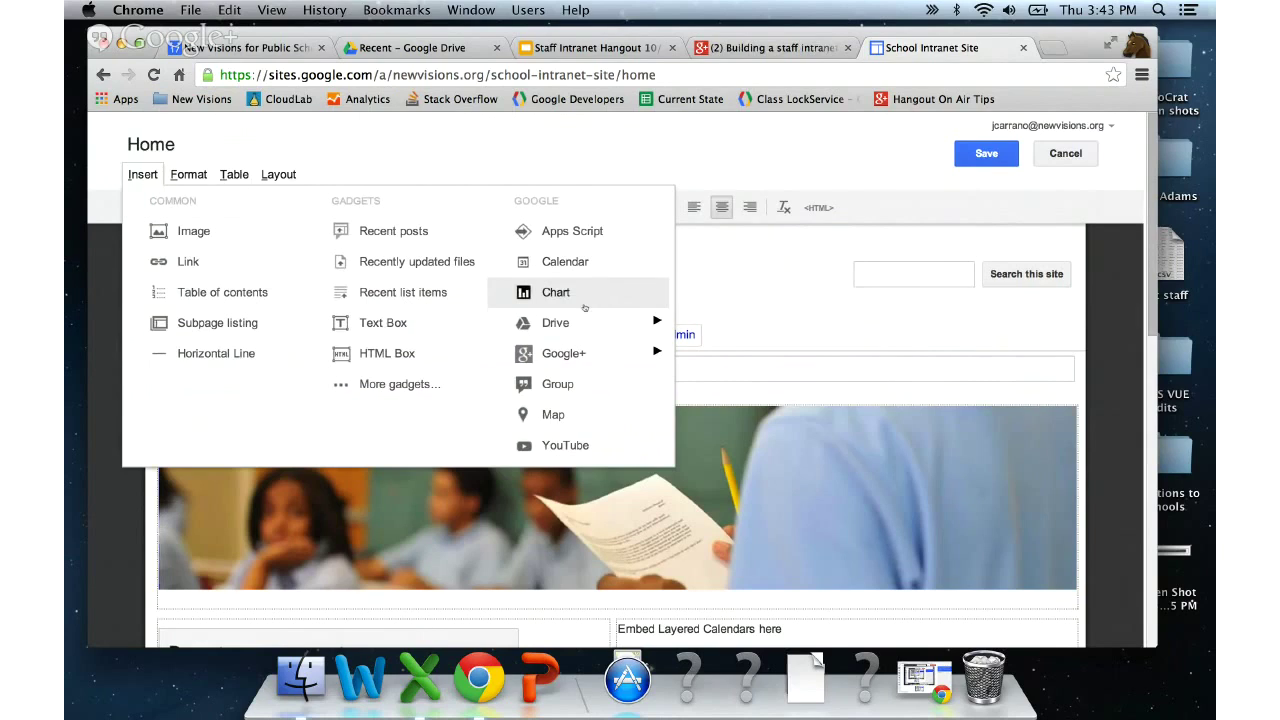
pyautogui.moveTo(586, 322)
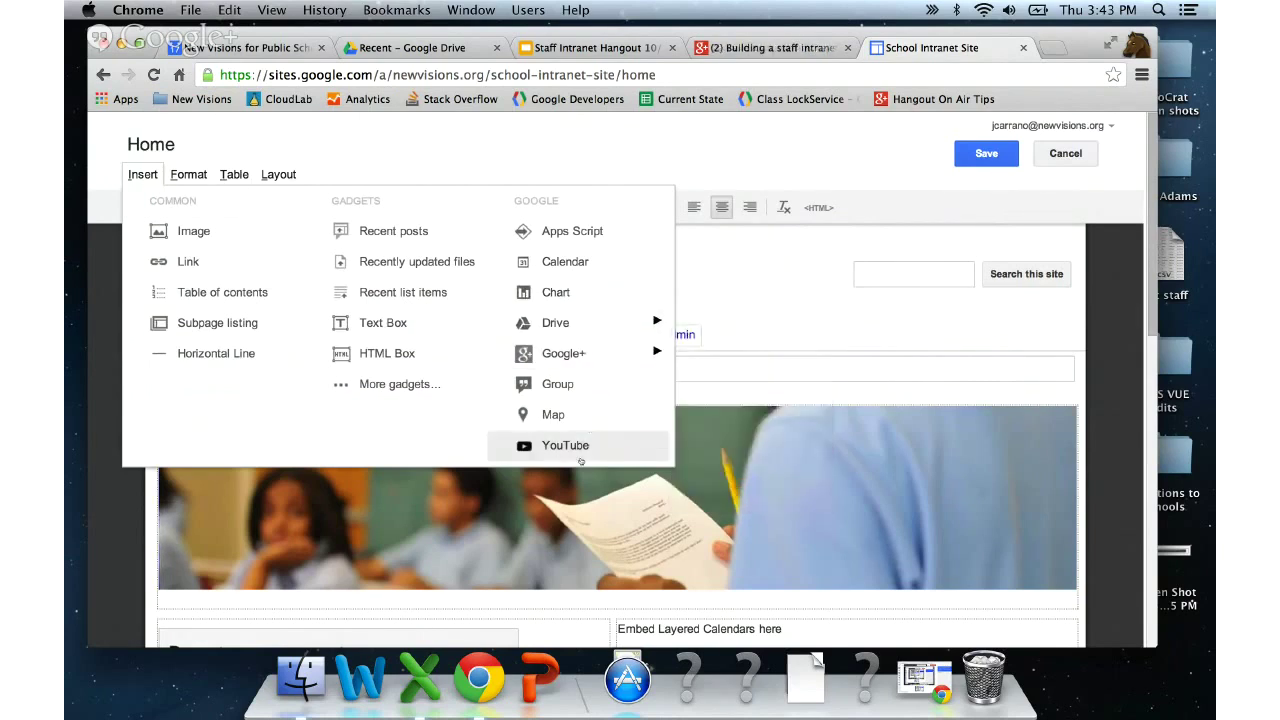
pyautogui.click(336, 152)
pyautogui.click(142, 174)
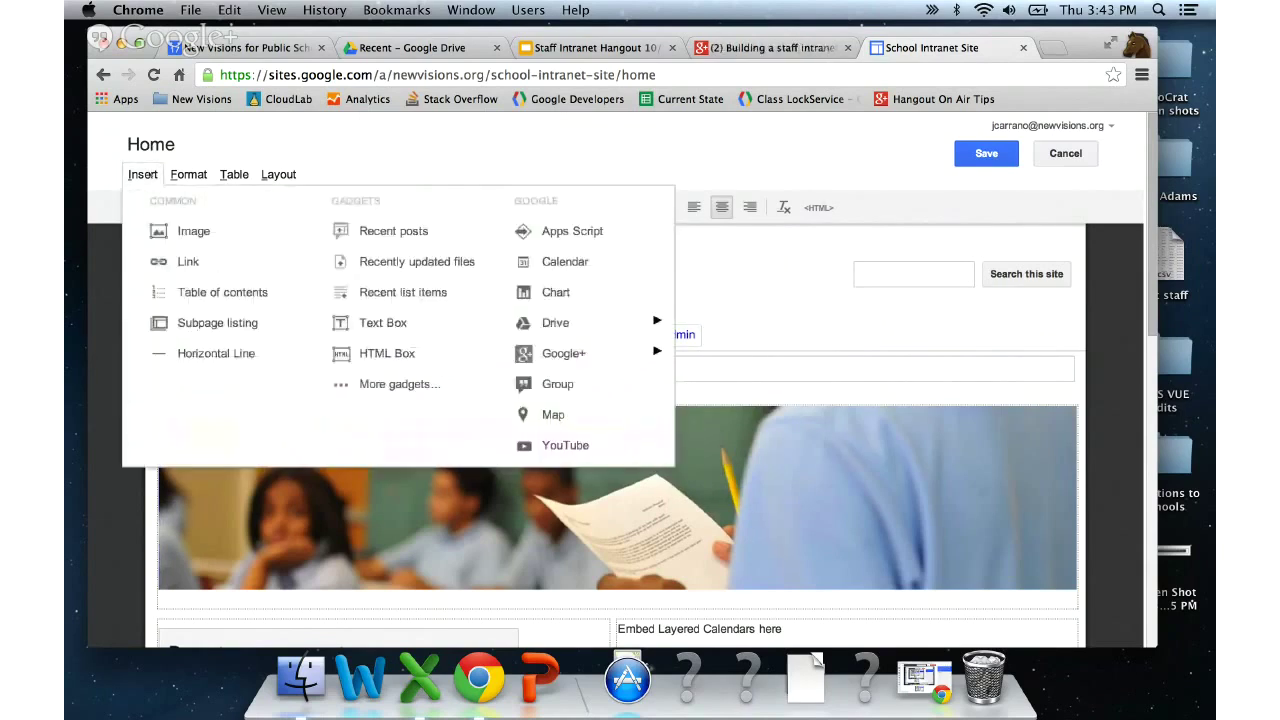
pyautogui.click(188, 174)
pyautogui.click(142, 174)
# - Delete the 'Embed Layered Calendars here' placeholder line from the Home page's right column
pyautogui.click(725, 258)
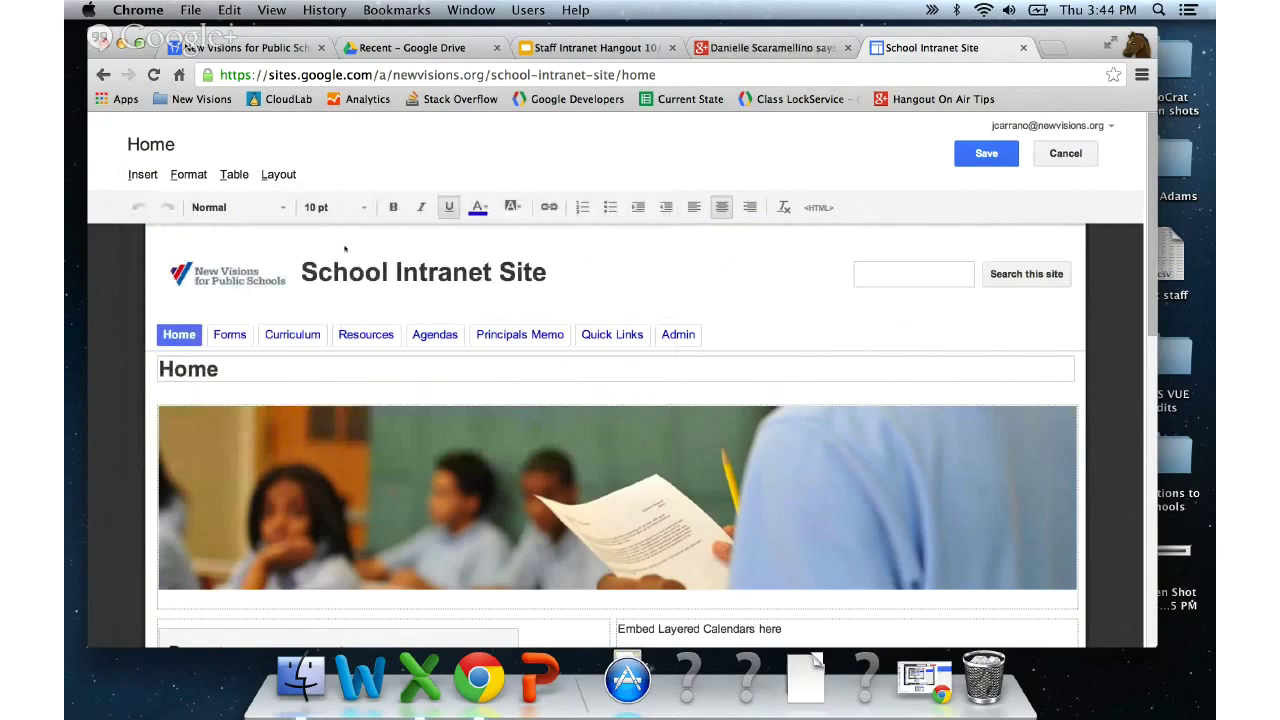
pyautogui.scroll(-3, 115, 267)
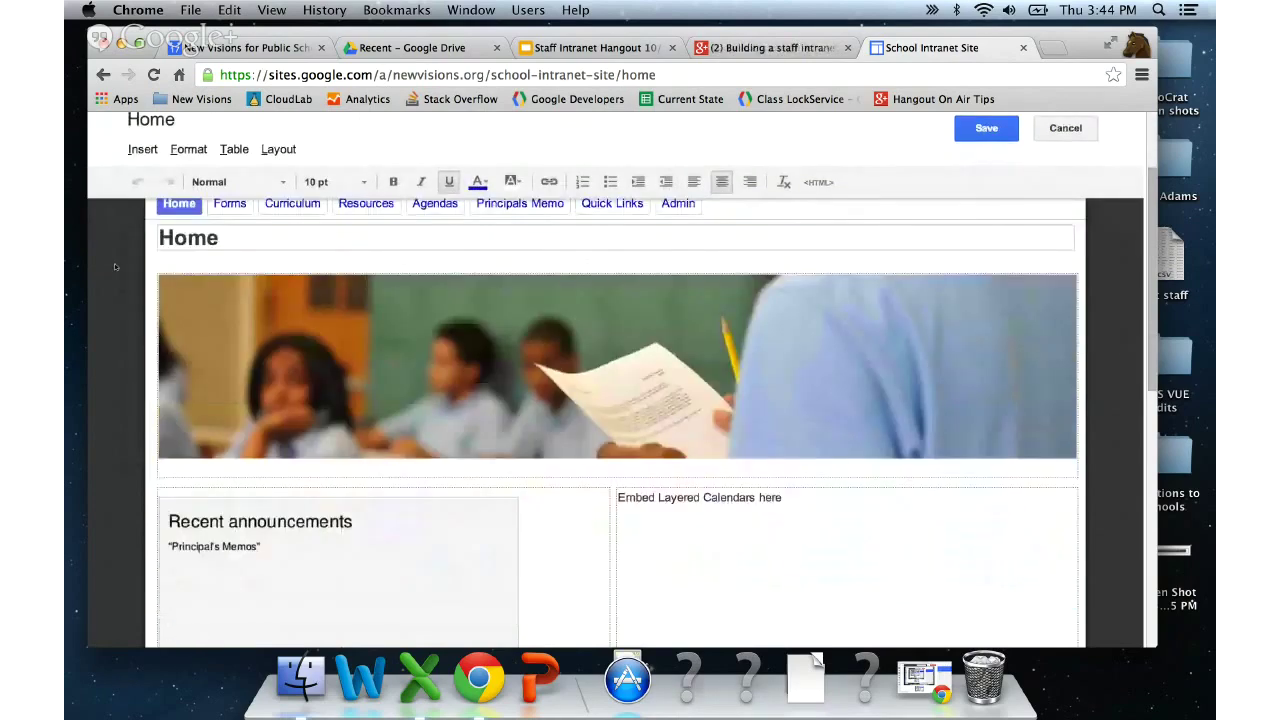
pyautogui.scroll(3, 115, 267)
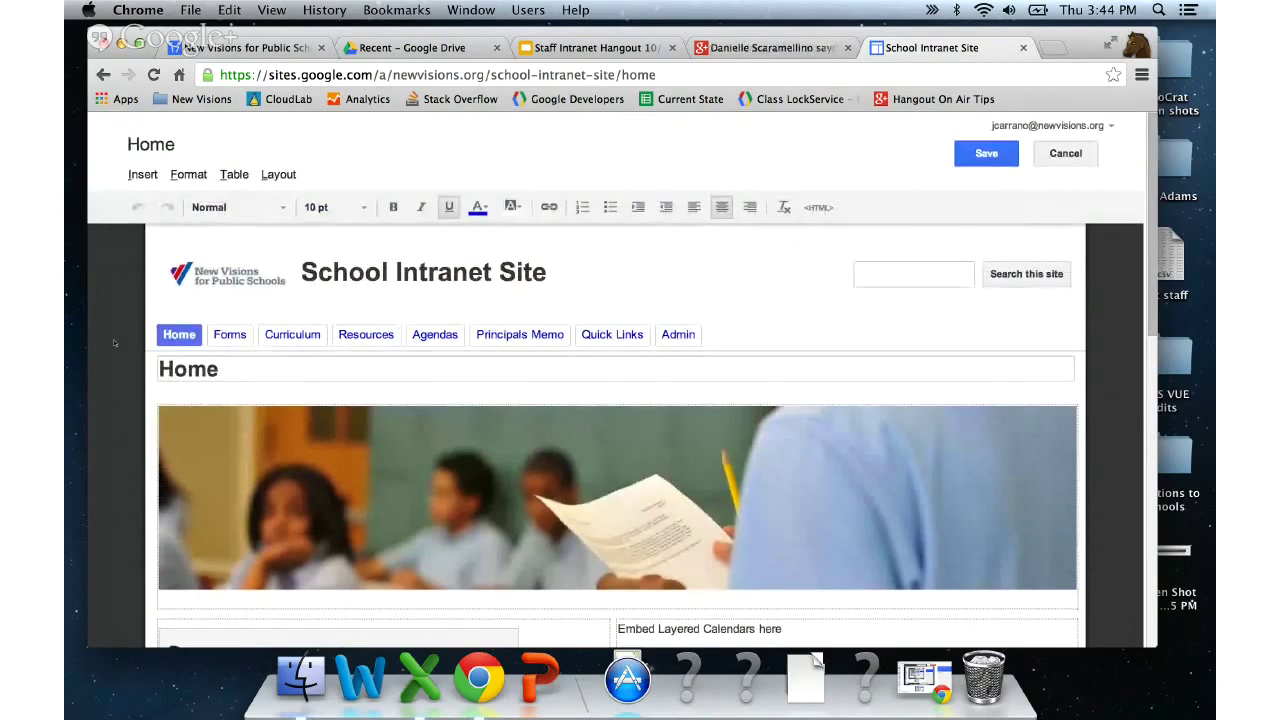
pyautogui.scroll(-4, 118, 350)
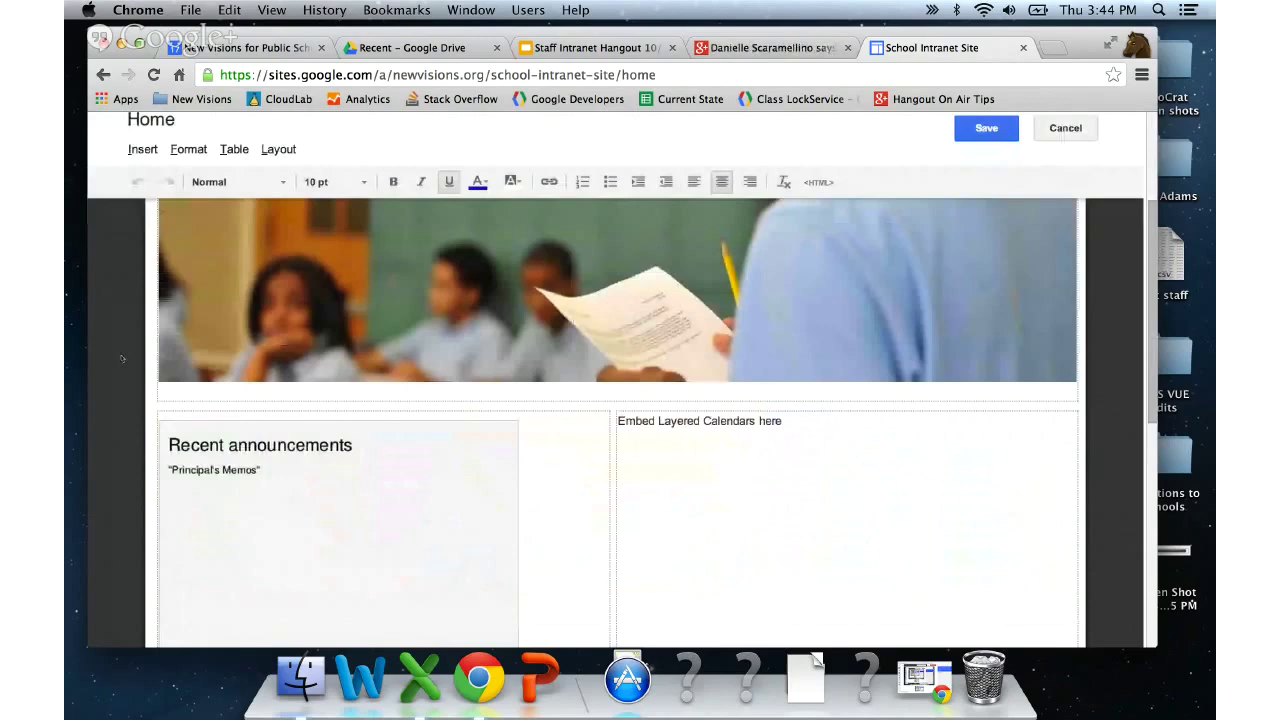
pyautogui.scroll(3, 122, 359)
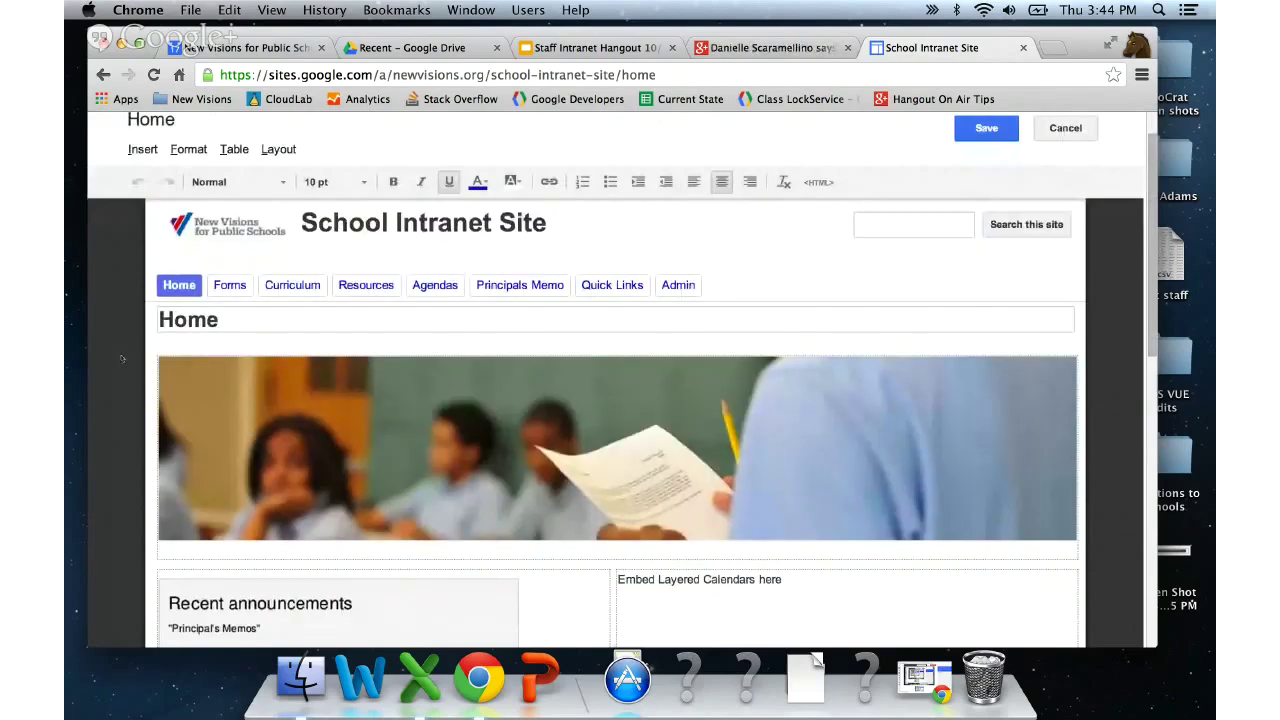
pyautogui.scroll(-1, 122, 359)
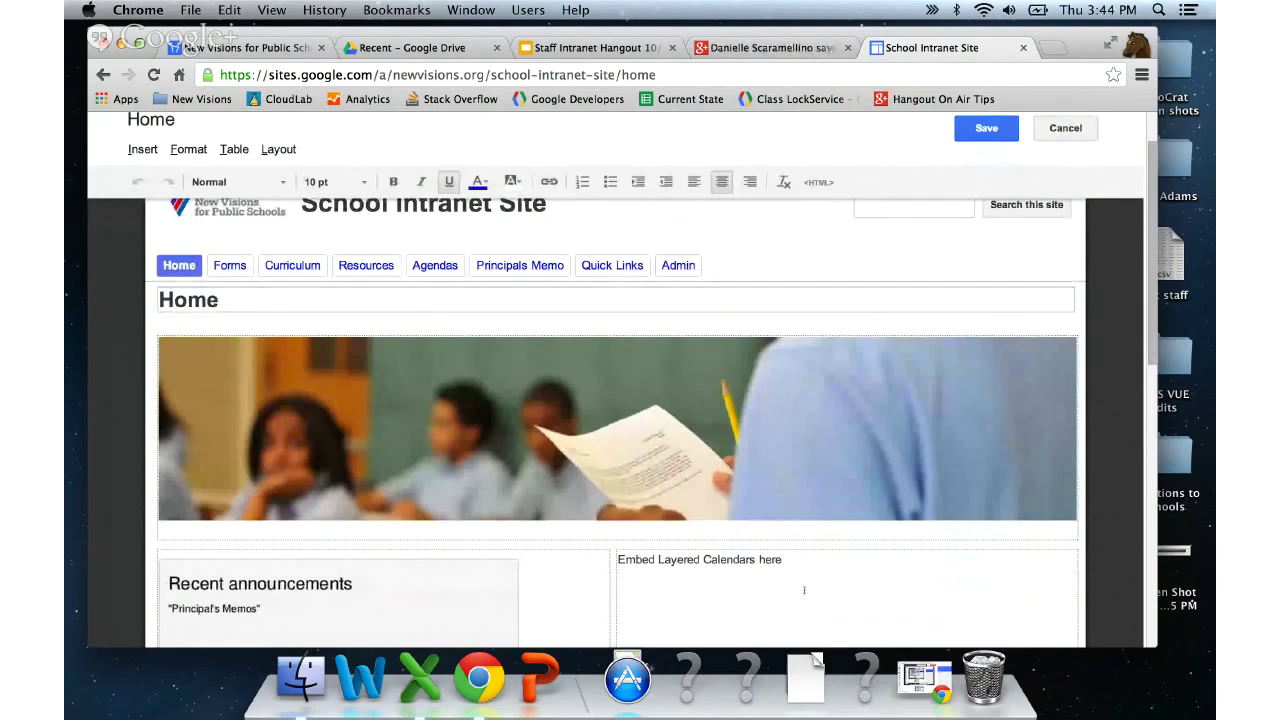
pyautogui.scroll(-2, 828, 580)
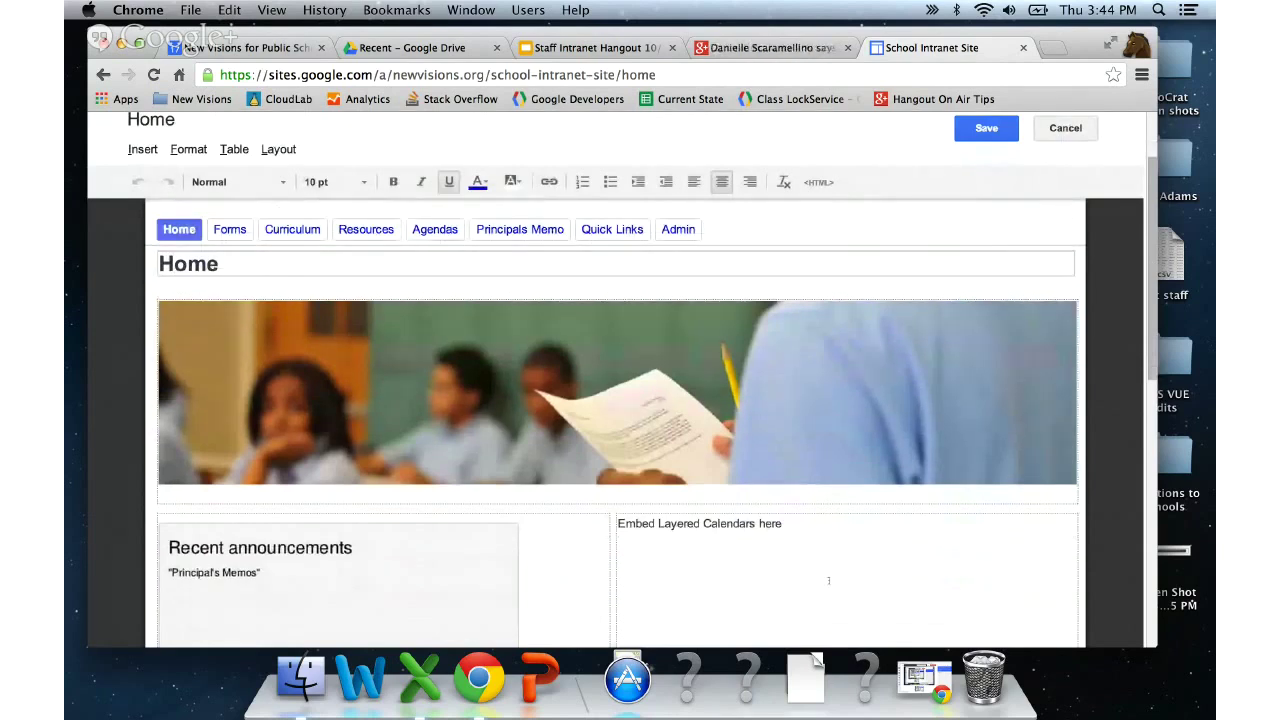
pyautogui.scroll(-5, 828, 580)
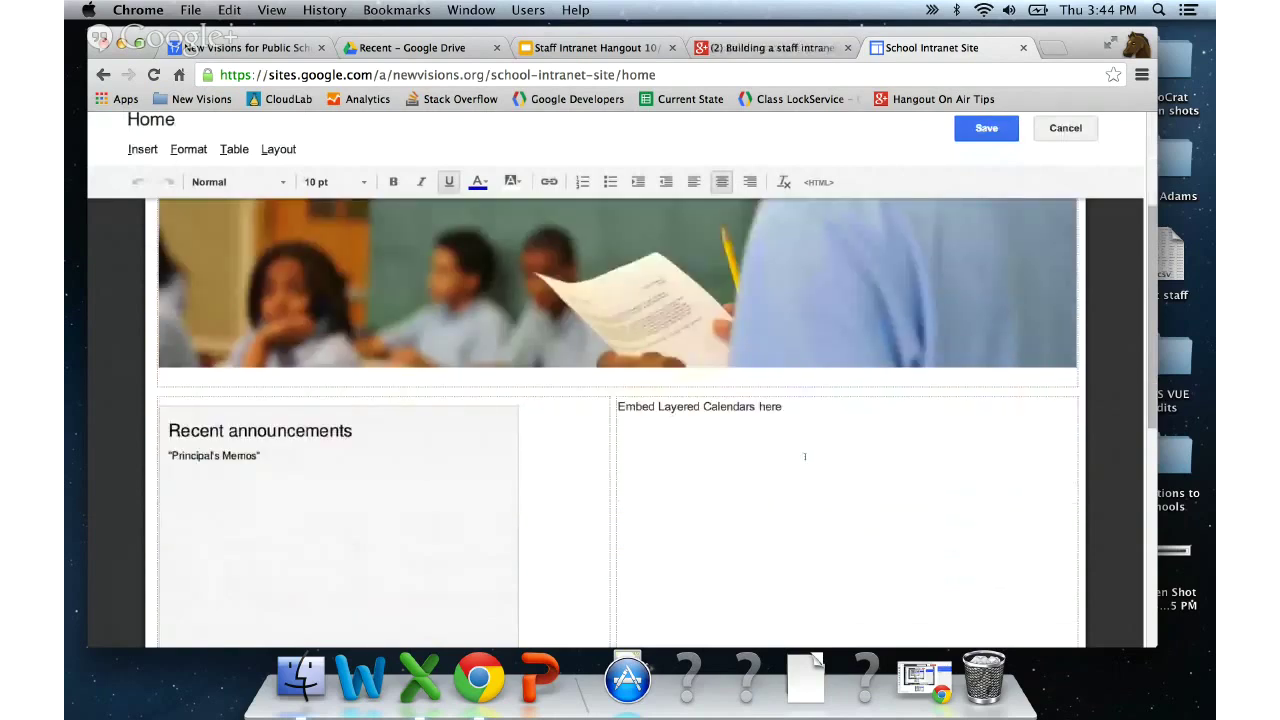
pyautogui.moveTo(804, 456); pyautogui.dragTo(614, 407)
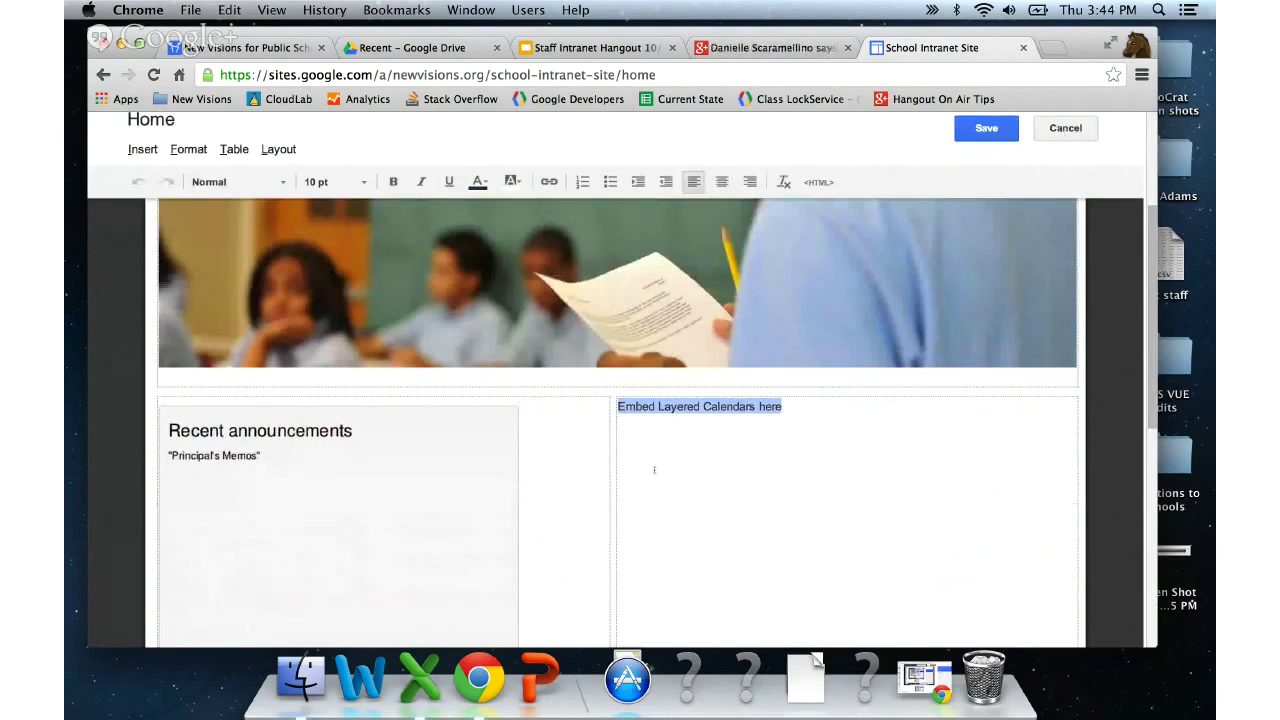
pyautogui.press('BackSpace')
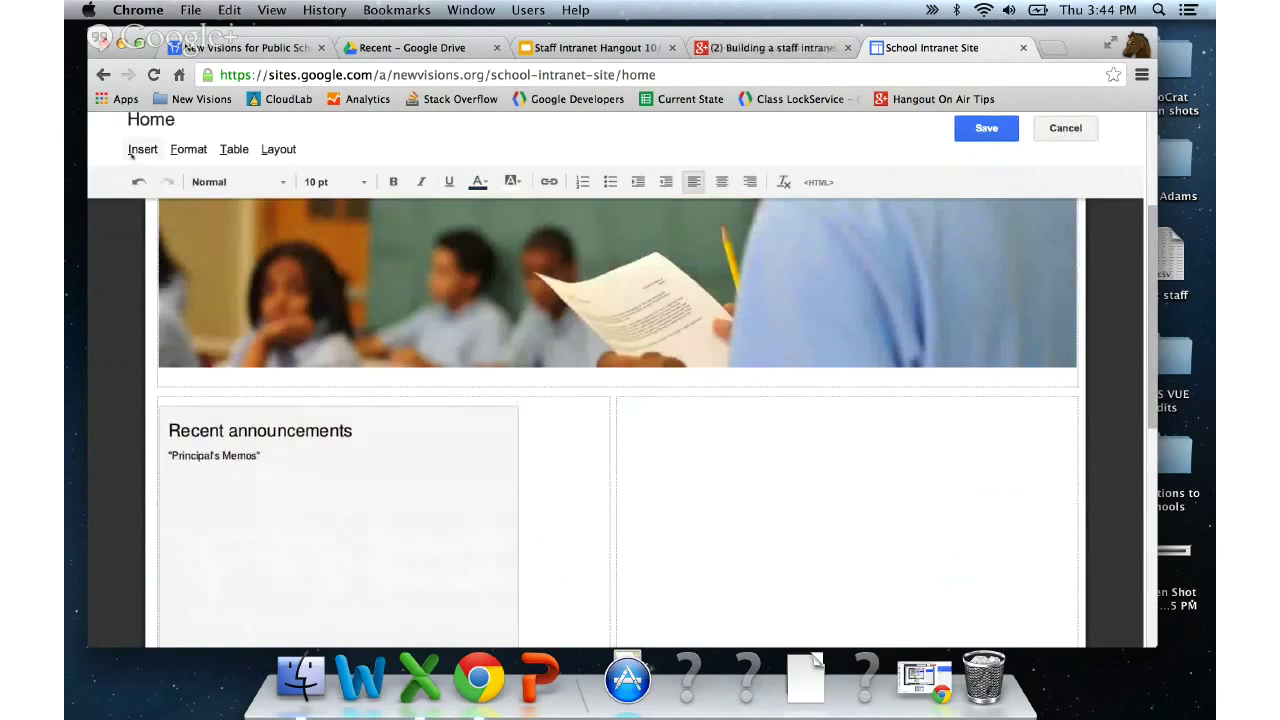
# - Insert a Google Calendar and select your own calendar to embed
pyautogui.click(135, 150)
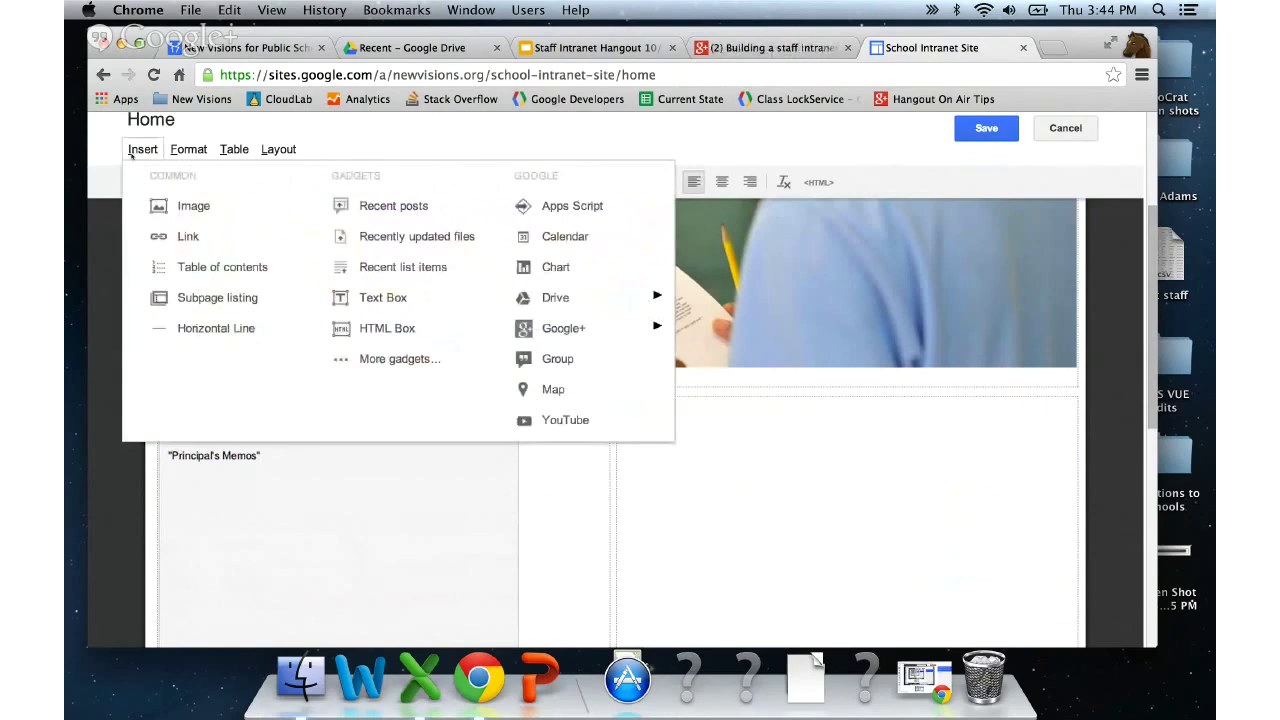
pyautogui.click(610, 237)
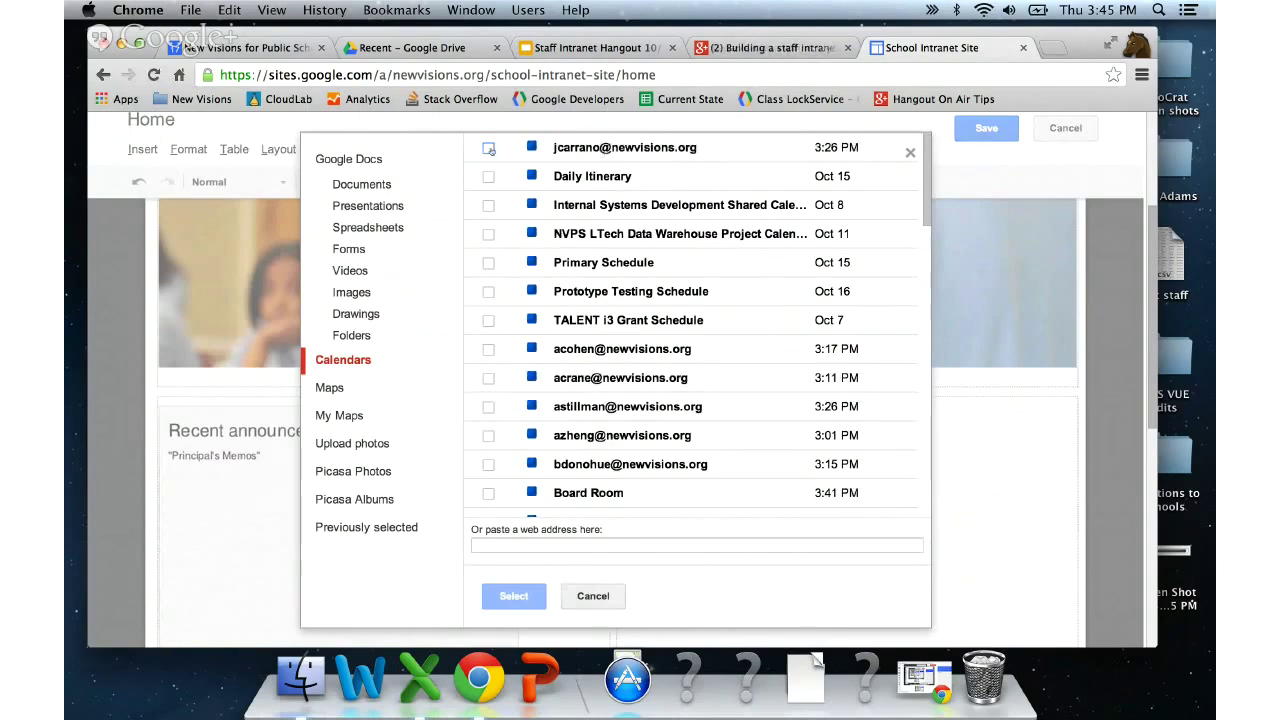
pyautogui.click(489, 148)
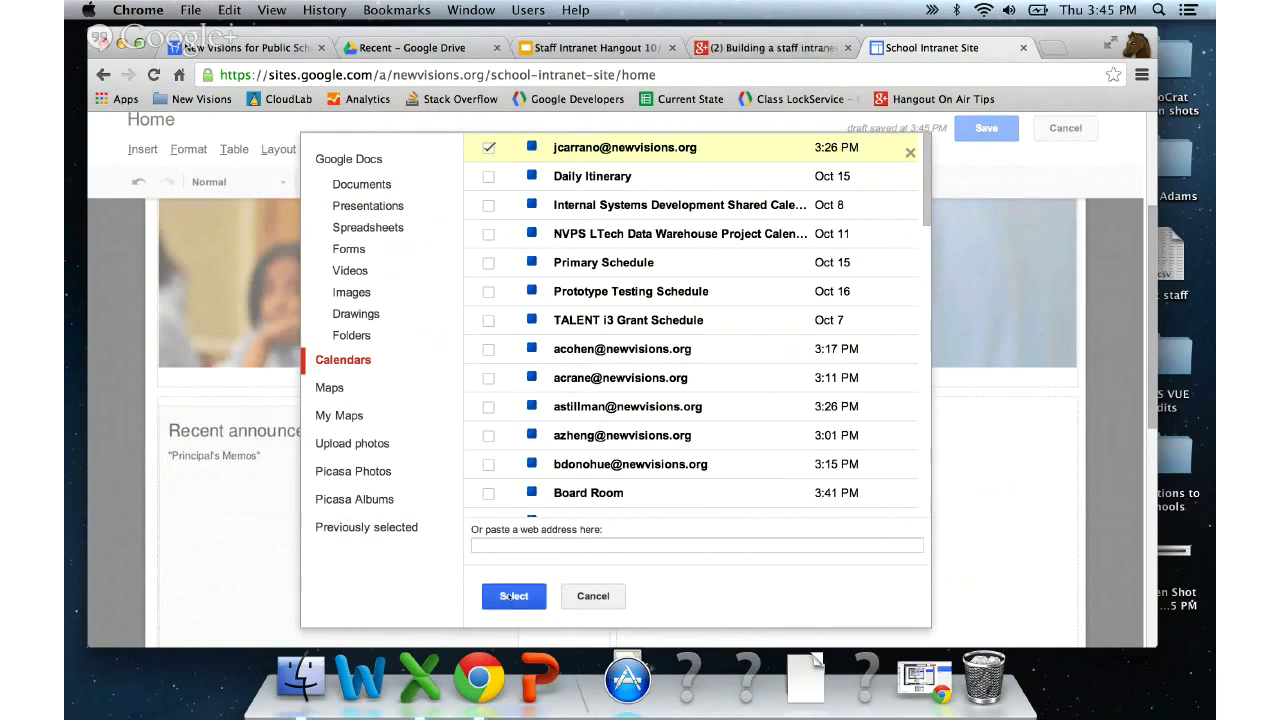
pyautogui.click(512, 596)
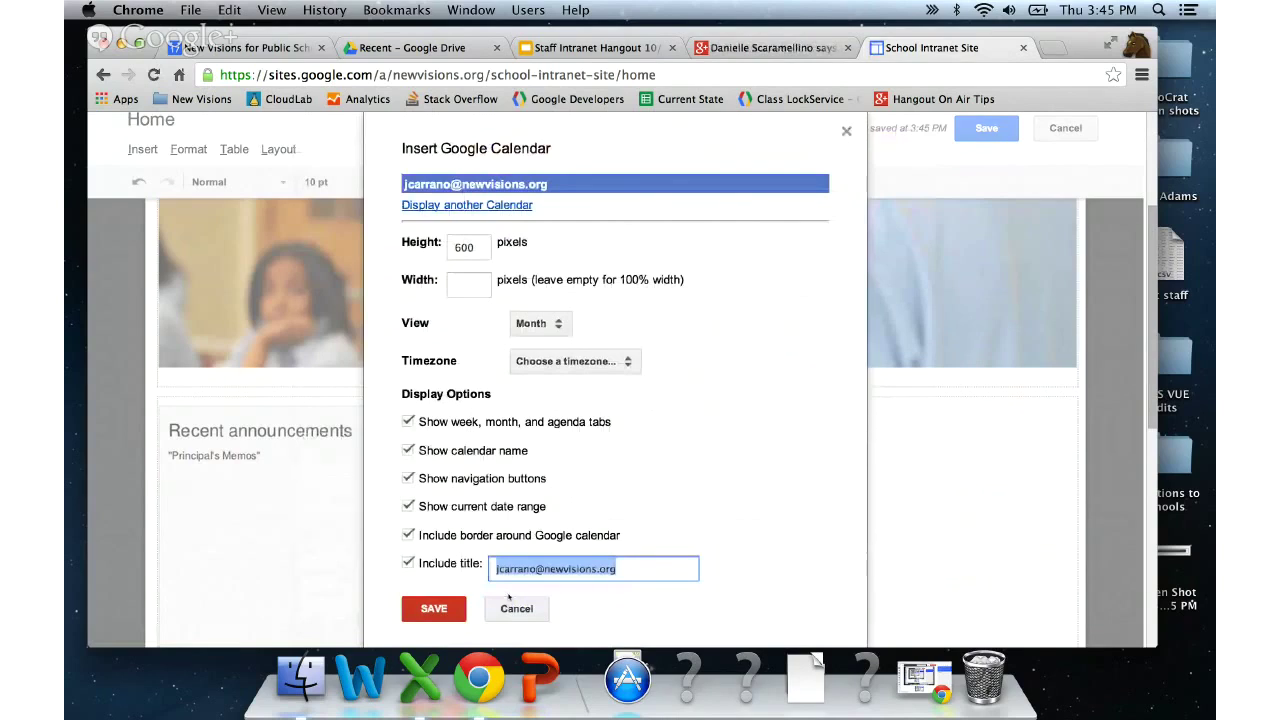
pyautogui.scroll(-1, 729, 438)
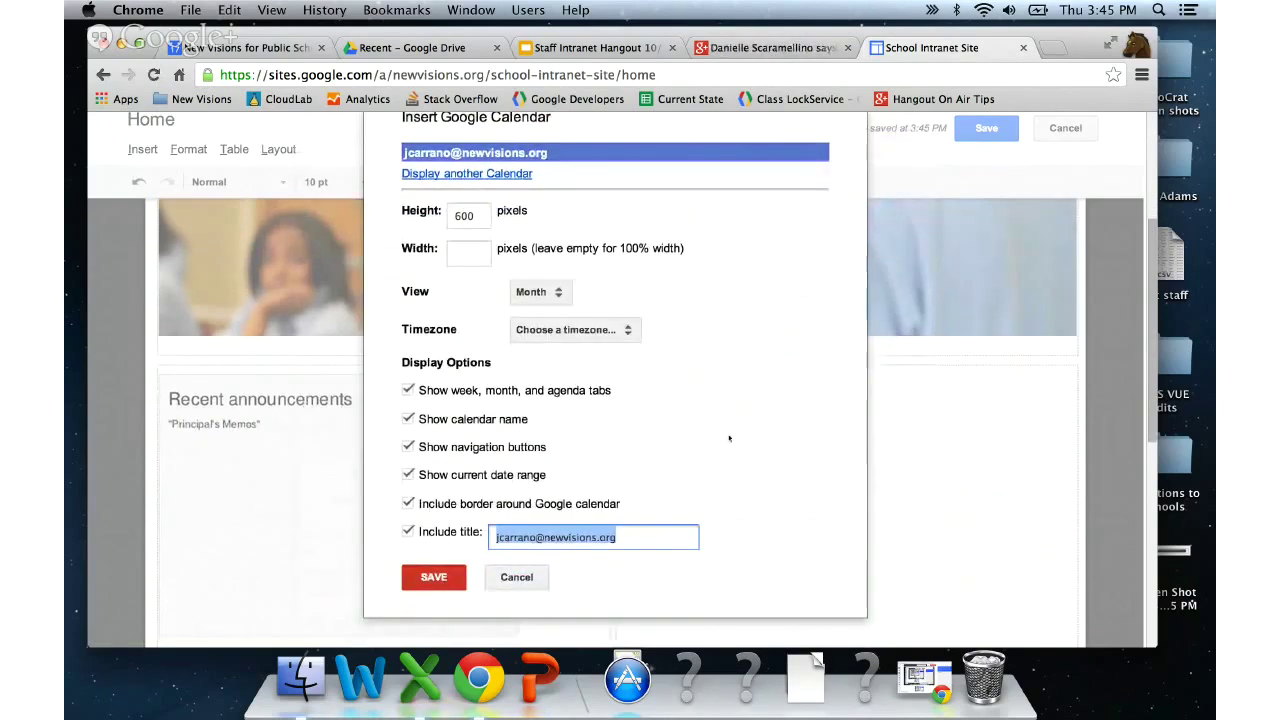
pyautogui.scroll(1, 729, 438)
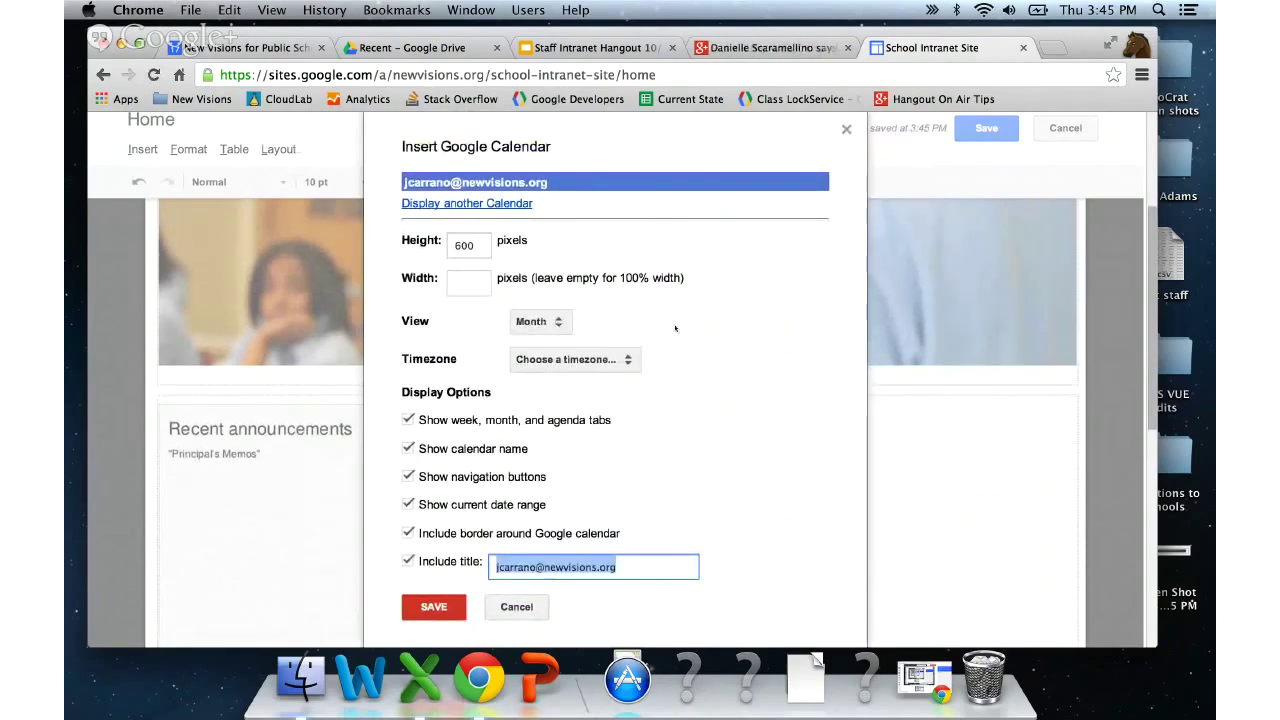
pyautogui.scroll(-1, 675, 328)
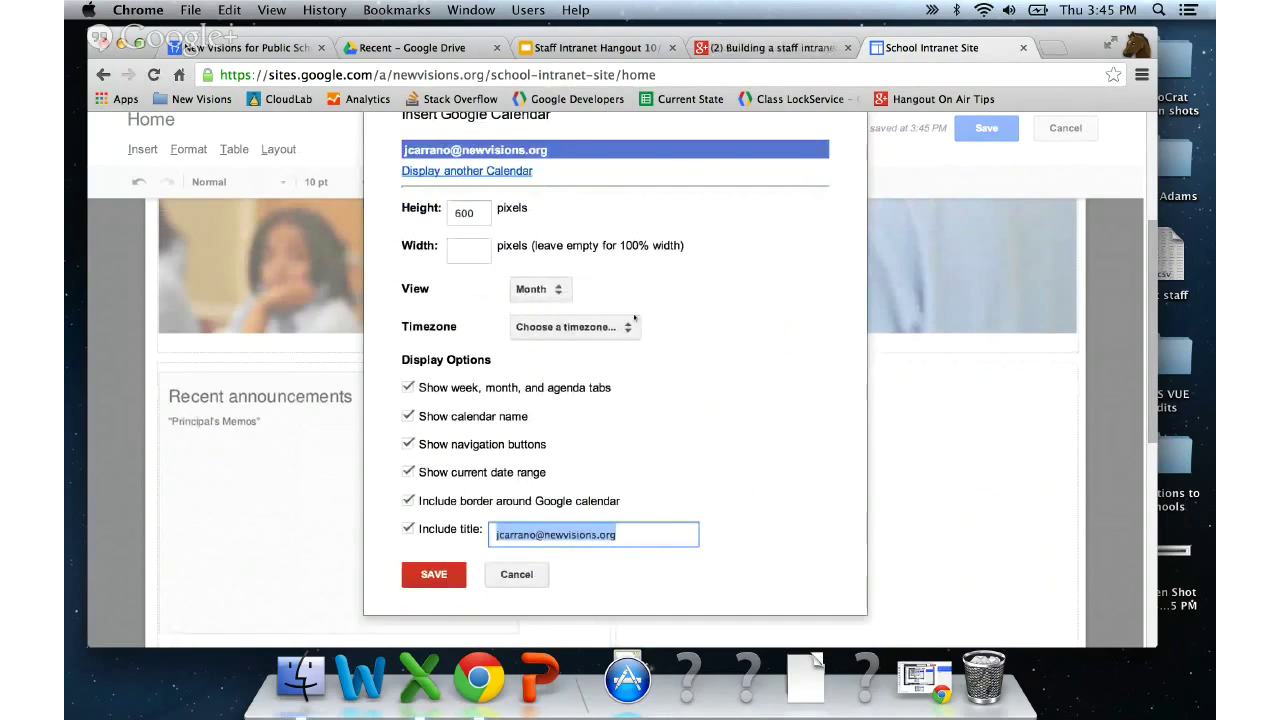
# - Set Agenda view, Eastern Time - New York timezone, hide the calendar name, and title it 'School Calendar'
pyautogui.click(545, 289)
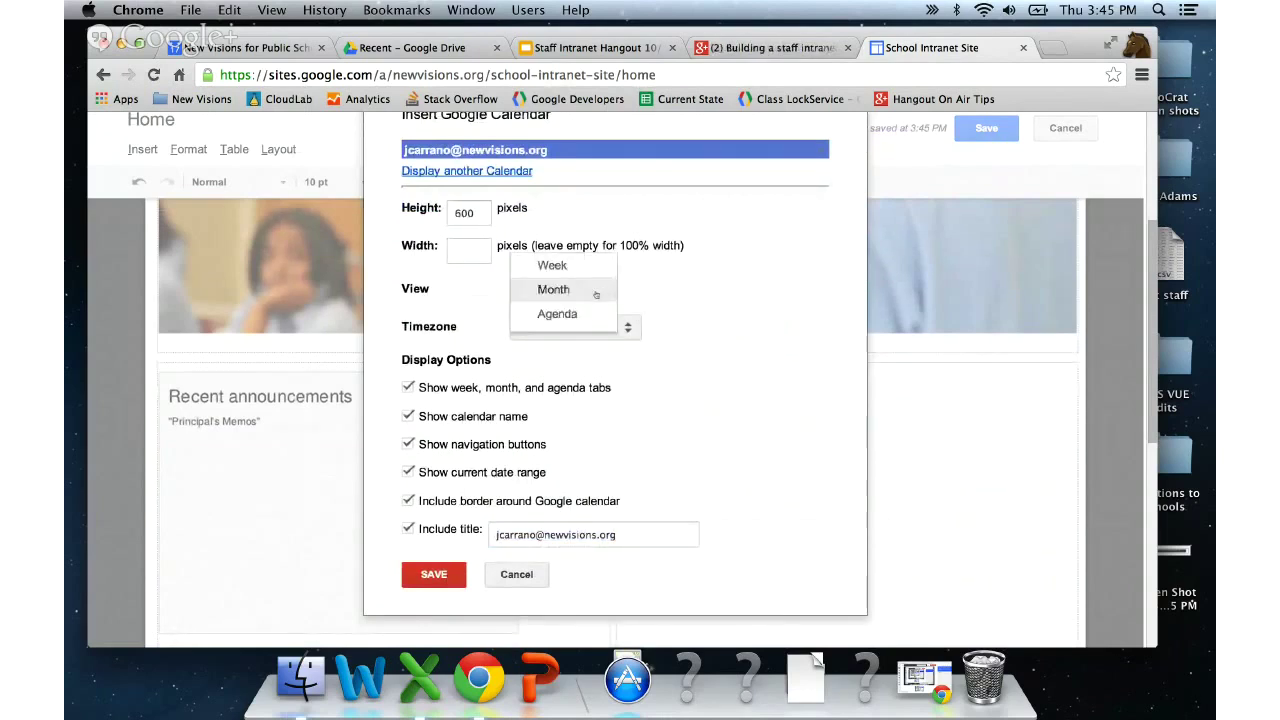
pyautogui.click(562, 315)
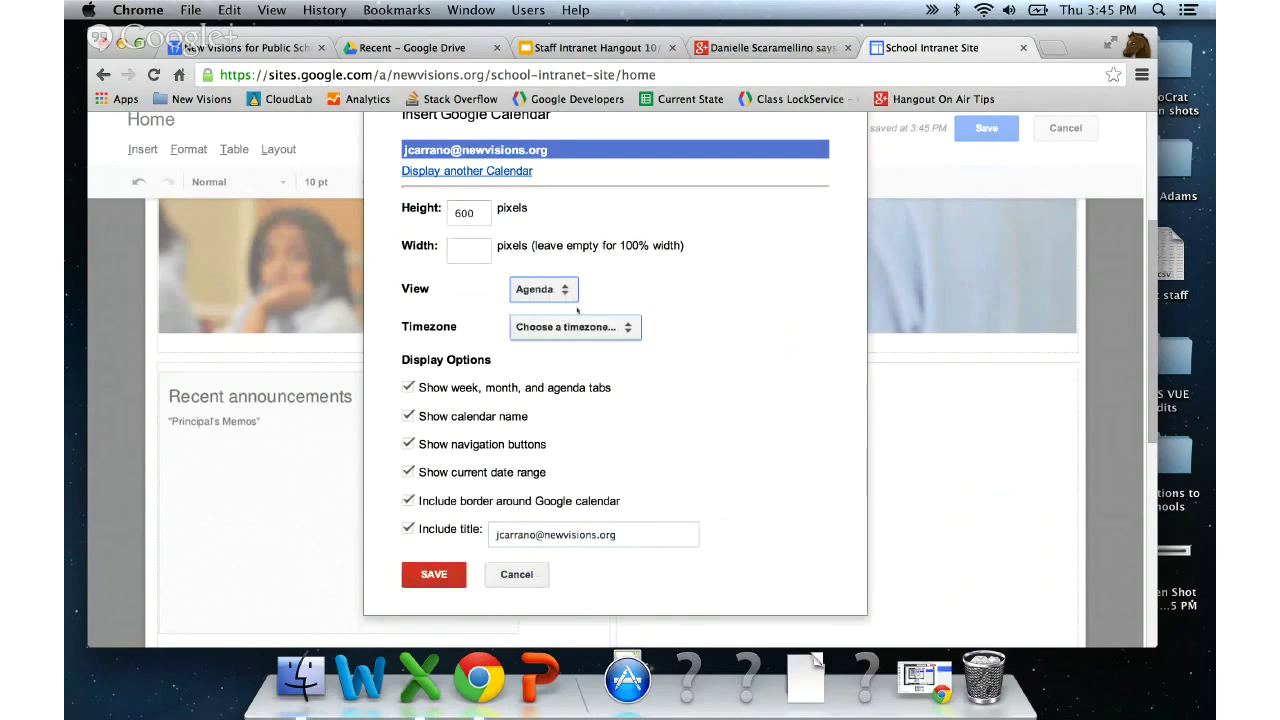
pyautogui.scroll(-2, 665, 288)
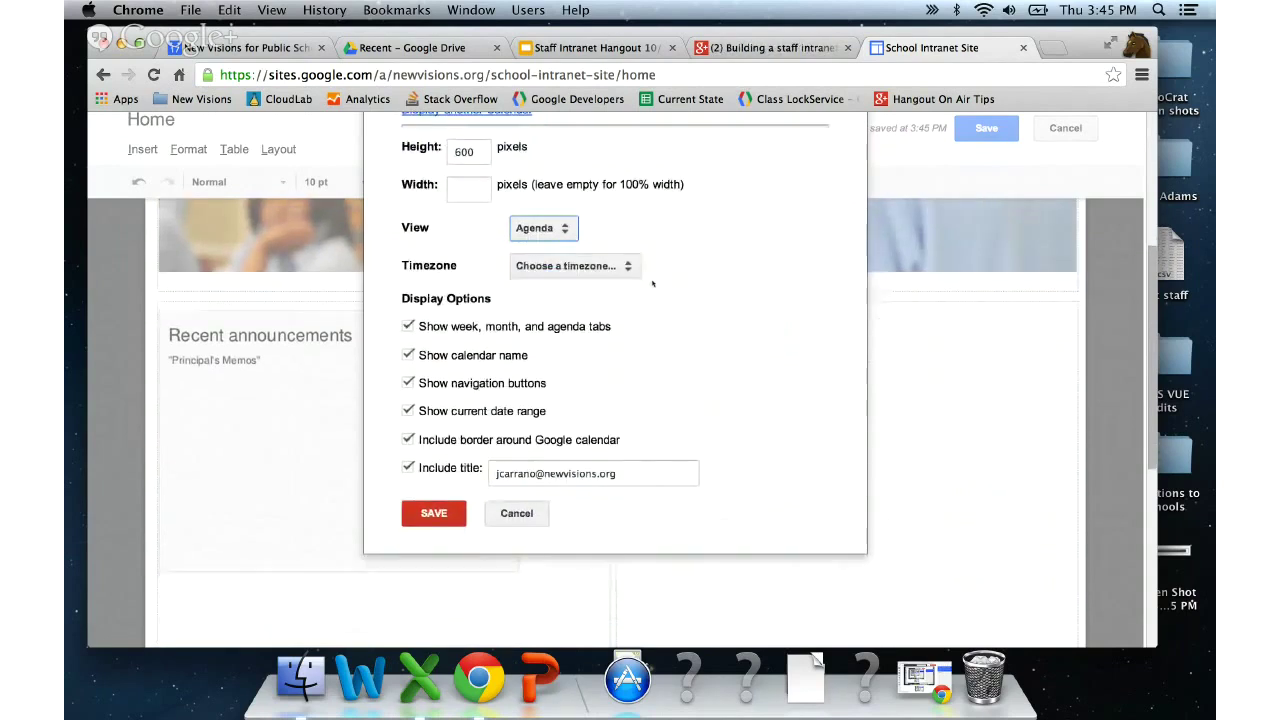
pyautogui.click(610, 266)
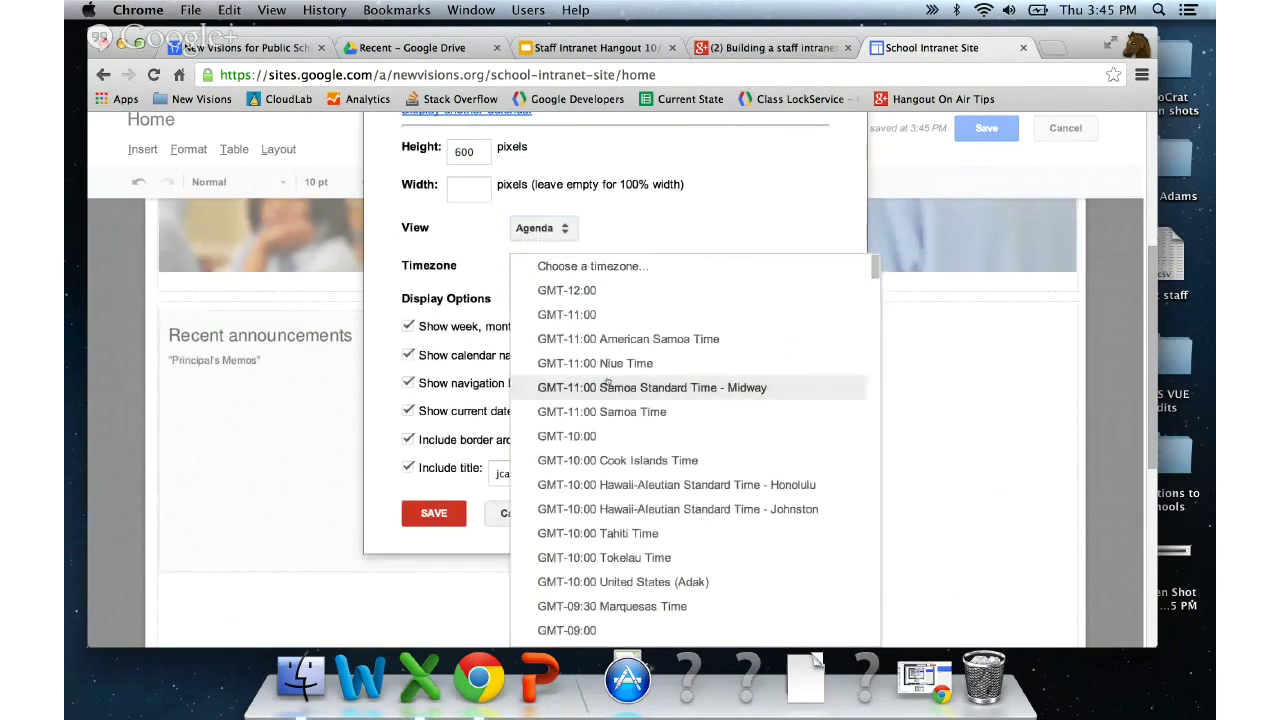
pyautogui.scroll(-10, 606, 384)
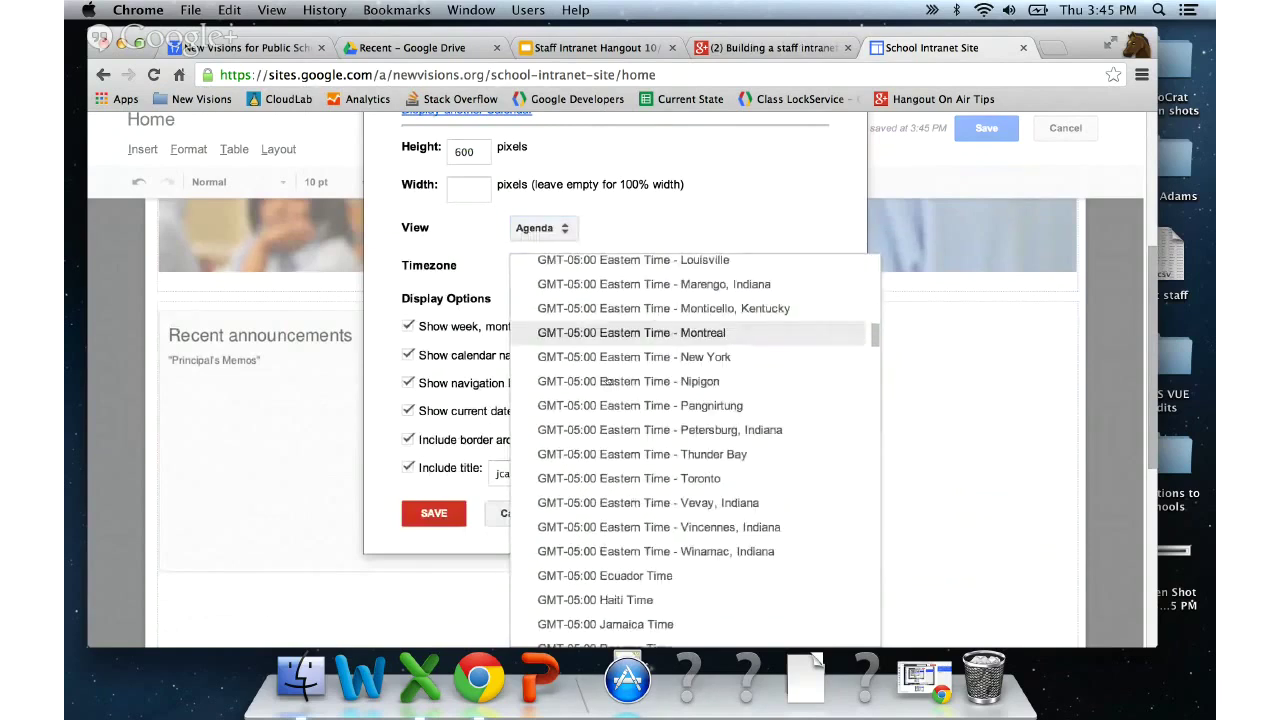
pyautogui.click(692, 357)
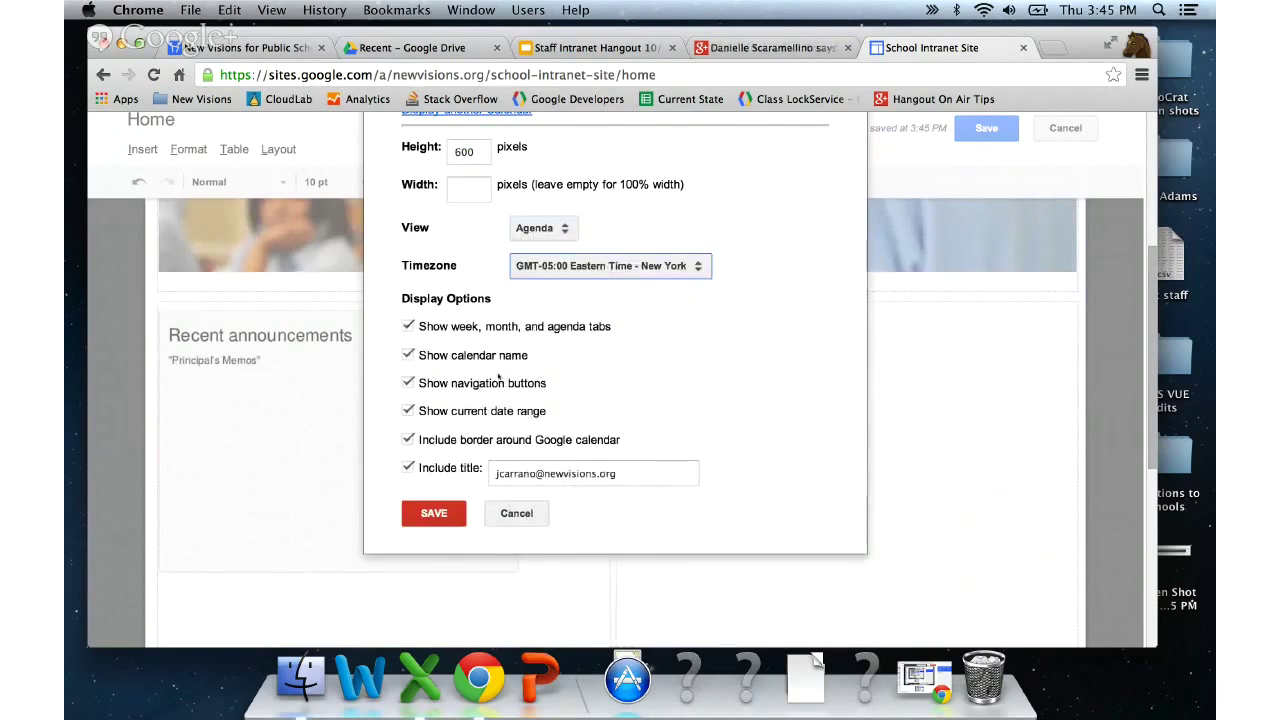
pyautogui.click(407, 355)
pyautogui.click(592, 478)
pyautogui.press('super+a')
pyautogui.write('School Calendar')
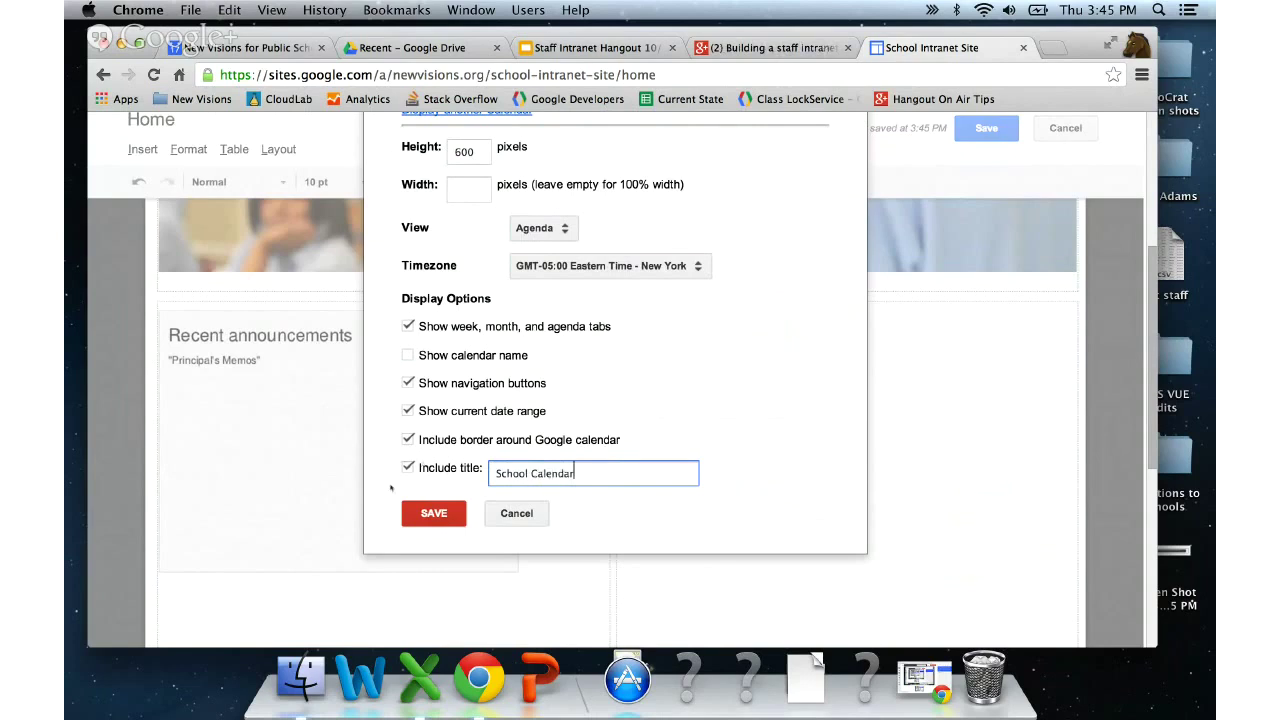
# - Add the School Calendar gadget, confirm its settings, and toggle its text wrap on then off
pyautogui.click(428, 516)
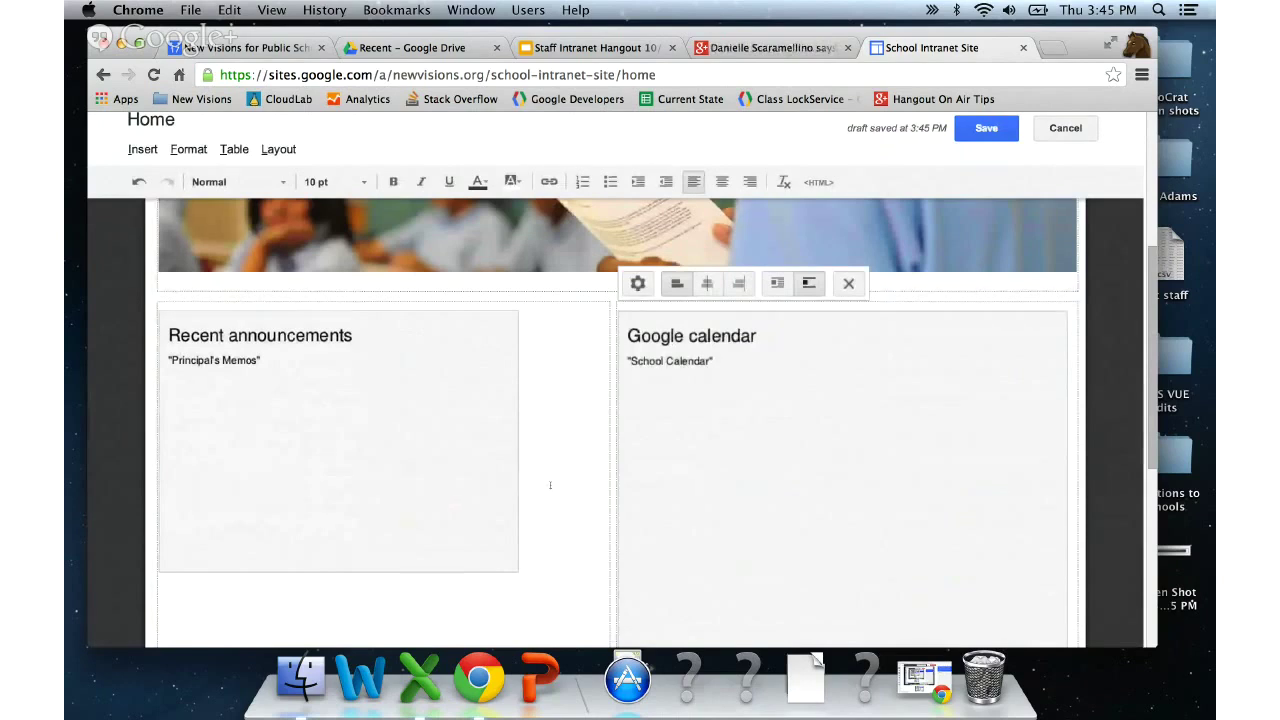
pyautogui.scroll(-1, 550, 485)
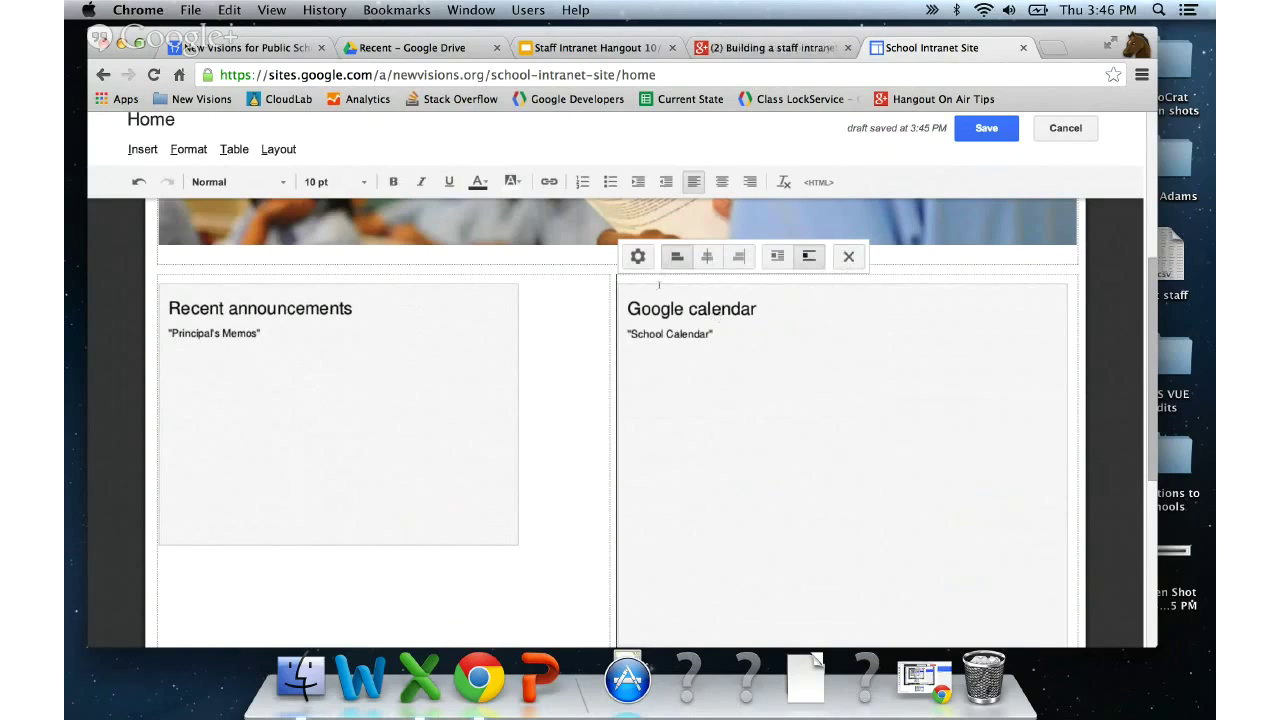
pyautogui.click(638, 258)
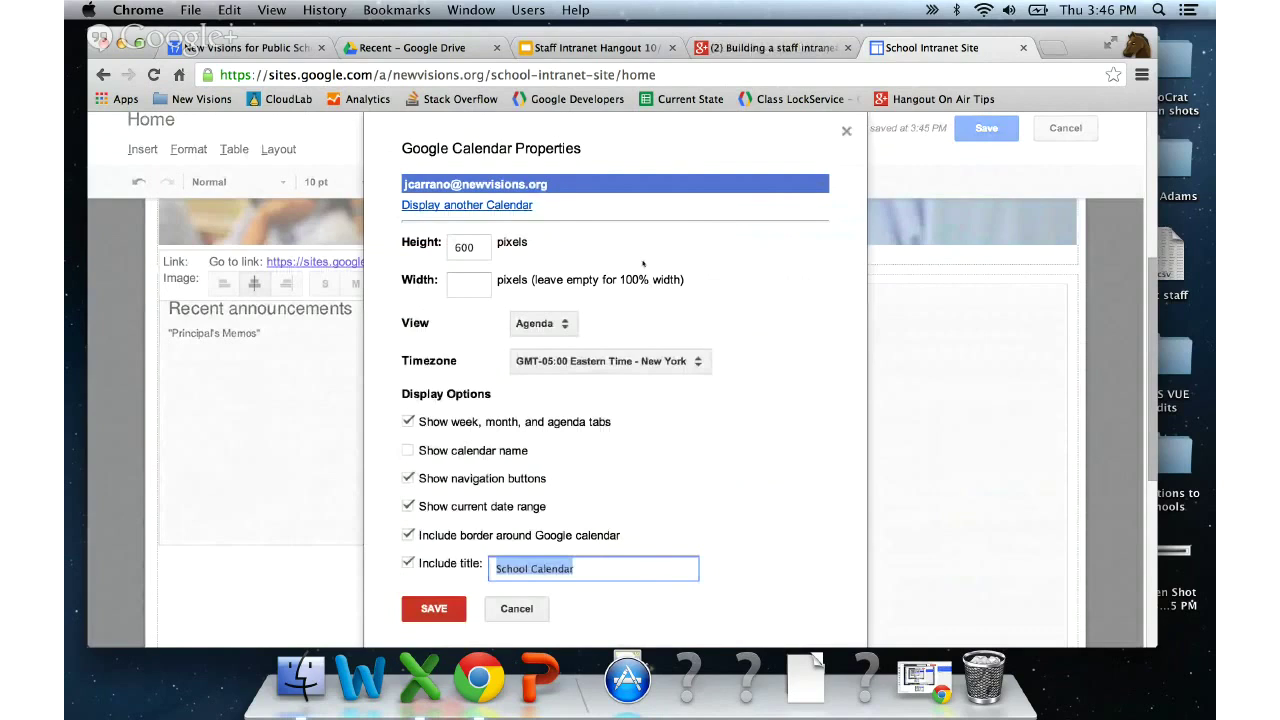
pyautogui.press('Return')
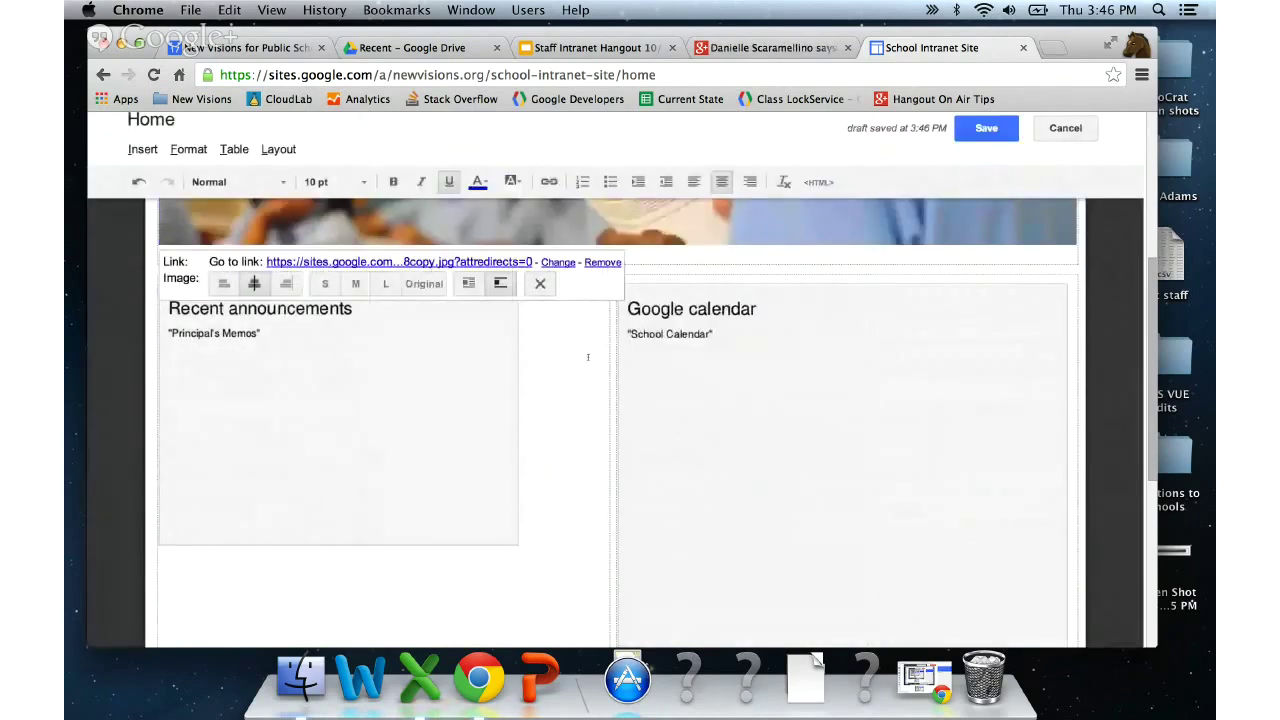
pyautogui.click(635, 335)
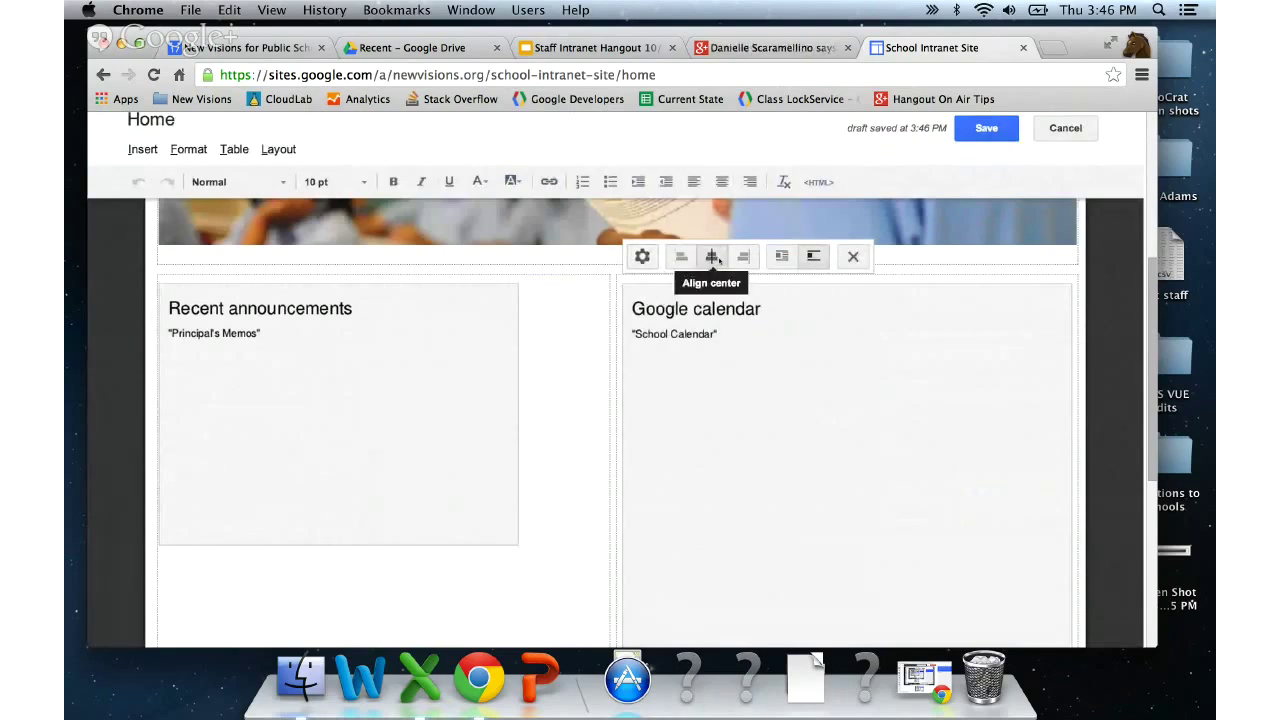
pyautogui.click(785, 261)
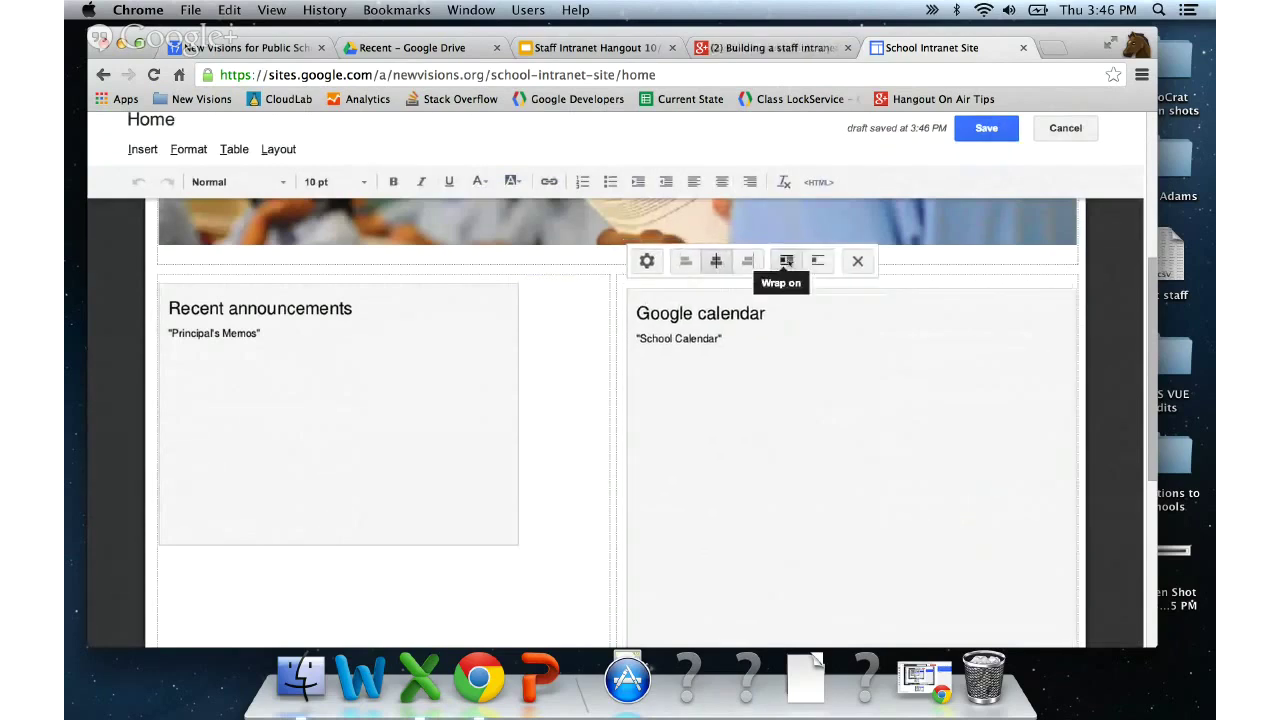
pyautogui.click(825, 262)
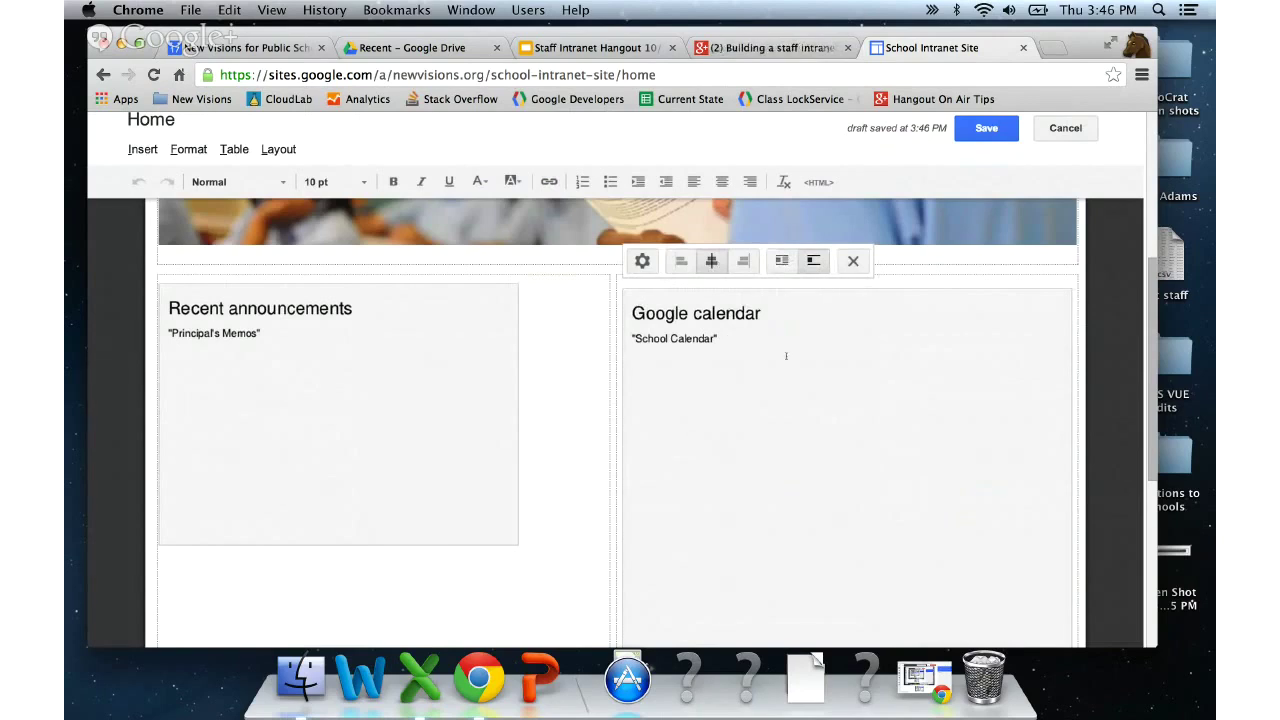
pyautogui.scroll(4, 786, 356)
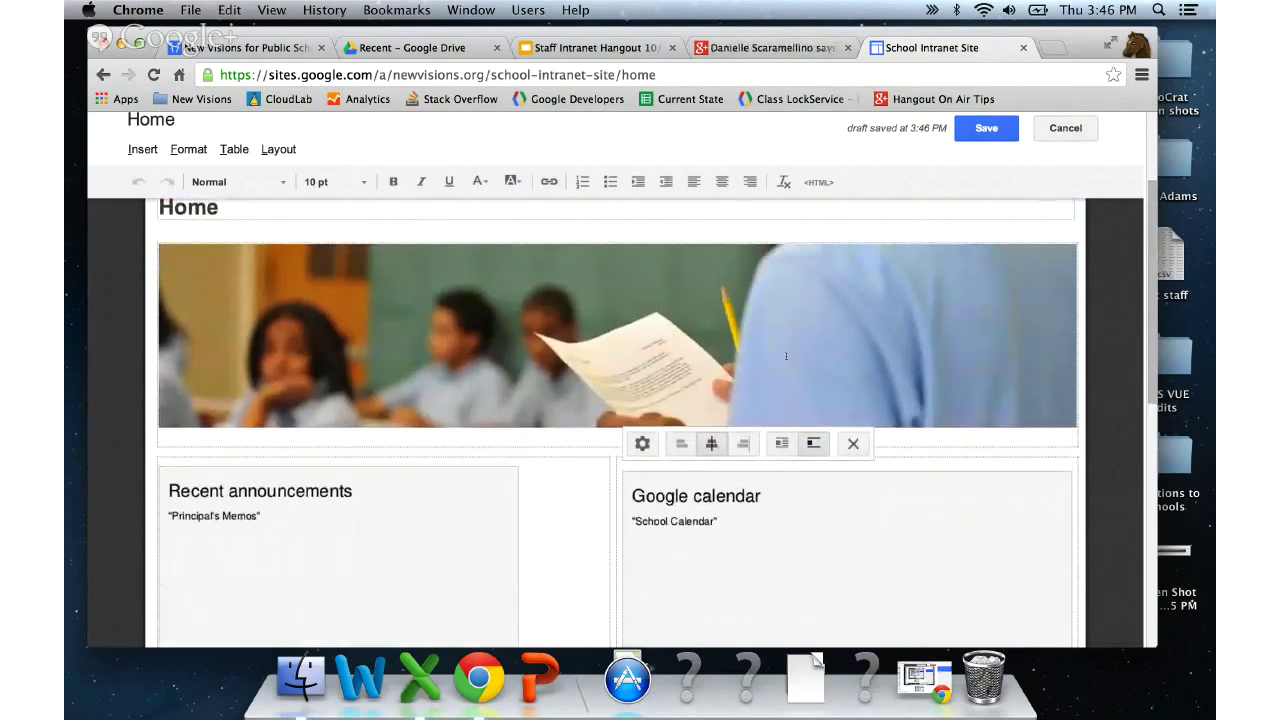
# - Save the Home page and switch the School Calendar to Month, then Week view
pyautogui.click(986, 128)
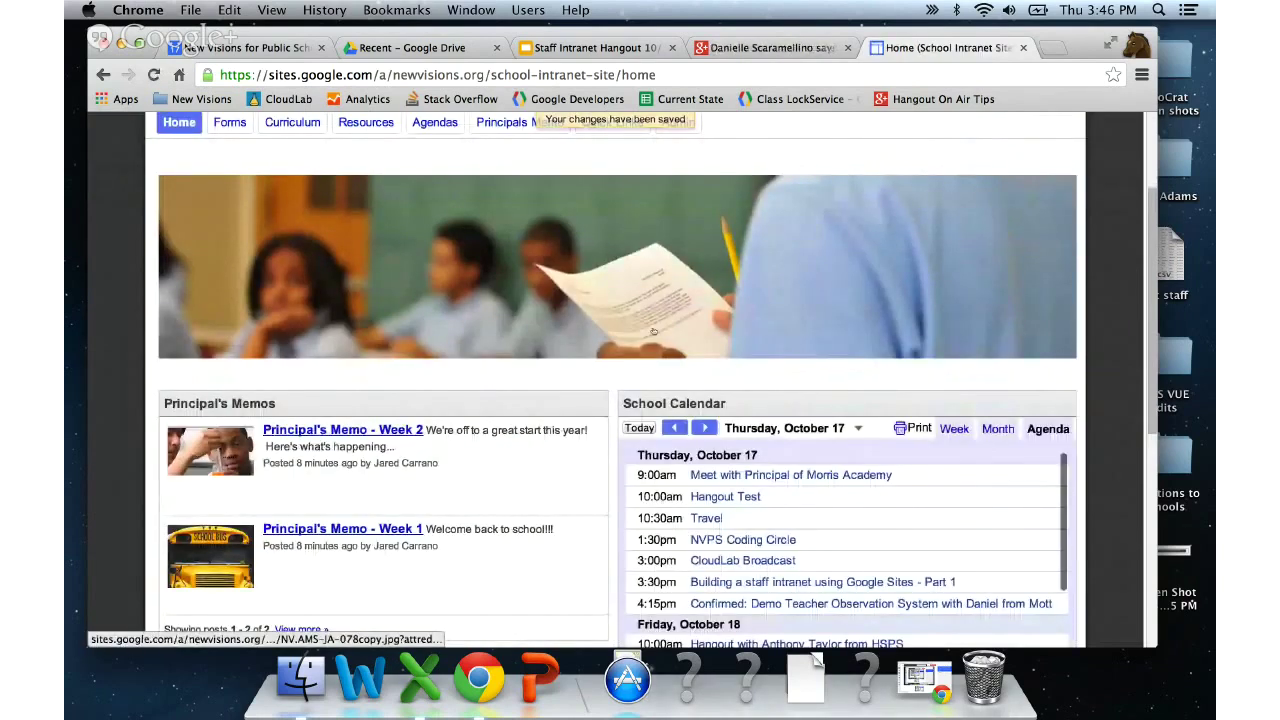
pyautogui.scroll(-4, 653, 332)
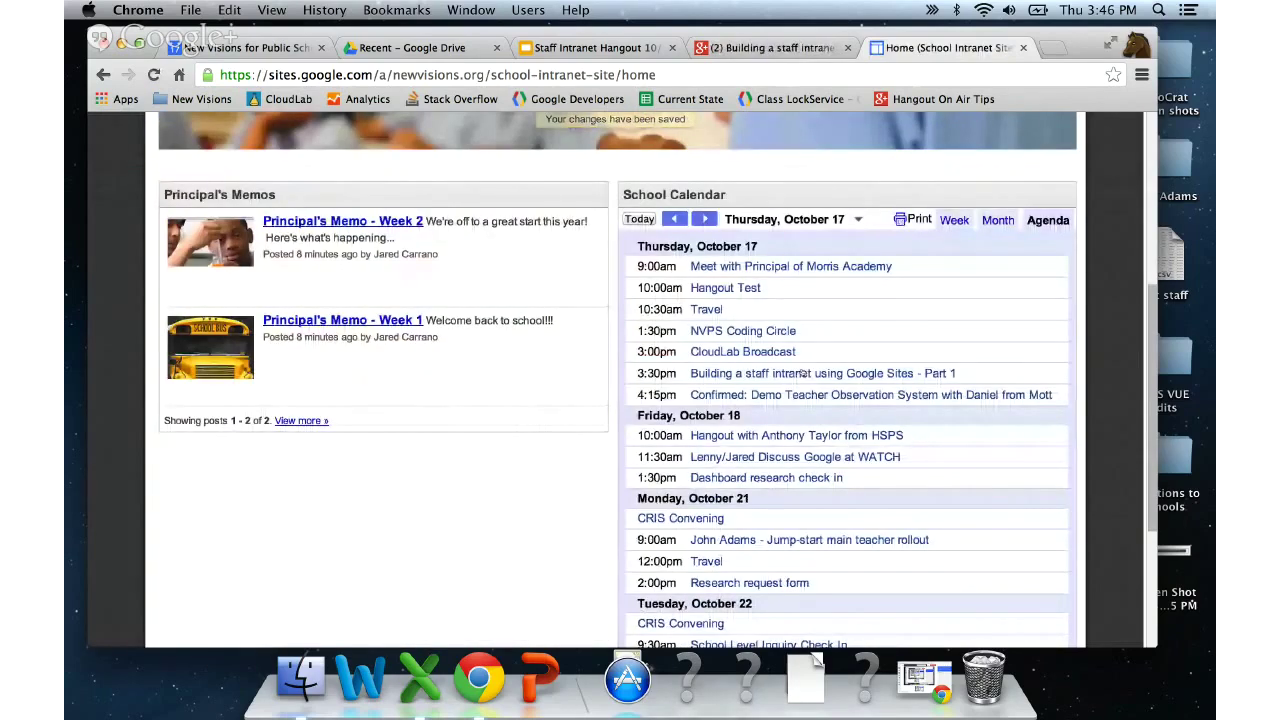
pyautogui.scroll(1, 801, 373)
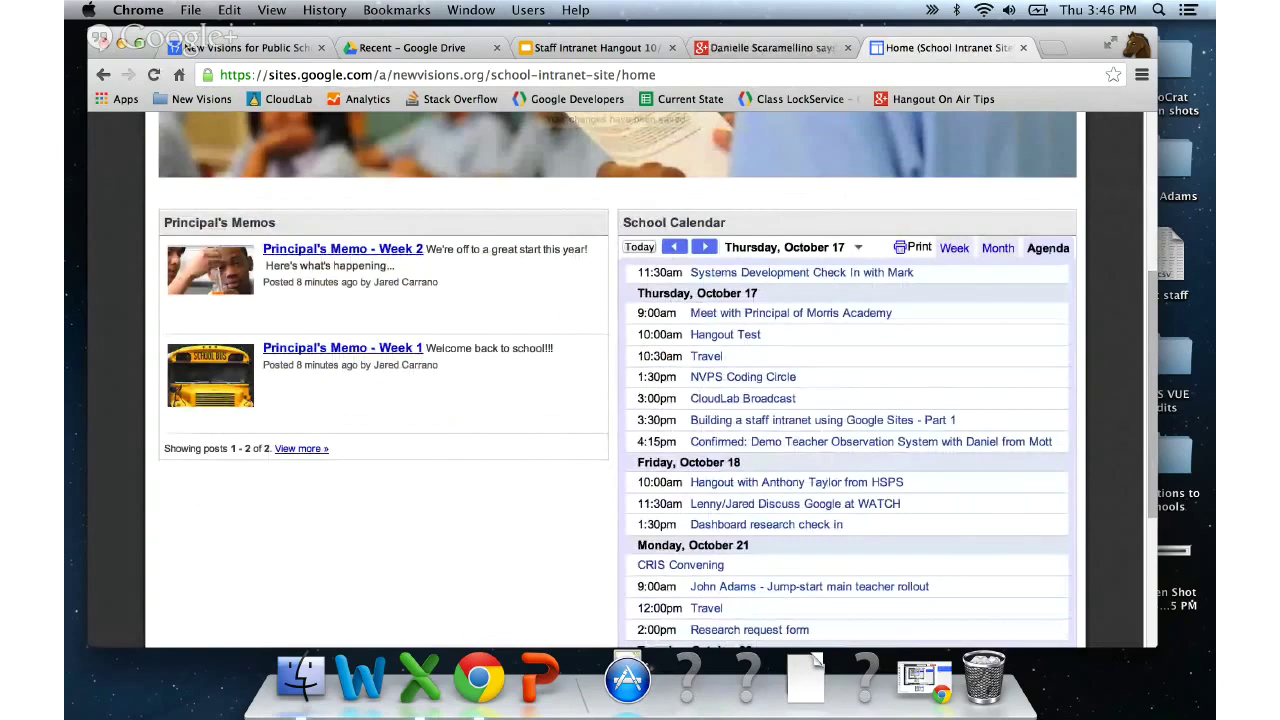
pyautogui.click(1000, 249)
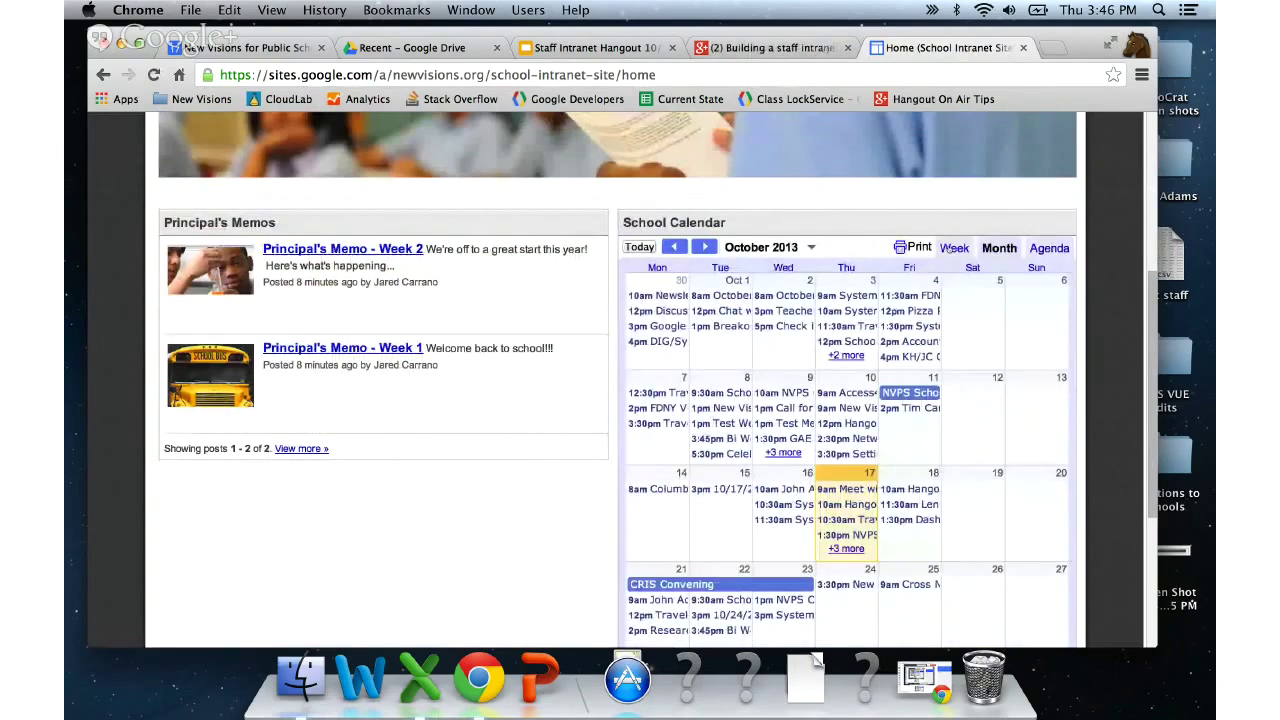
pyautogui.click(948, 249)
# - Advance the School Calendar to the Oct 21–27 week and return to the page top
pyautogui.click(705, 248)
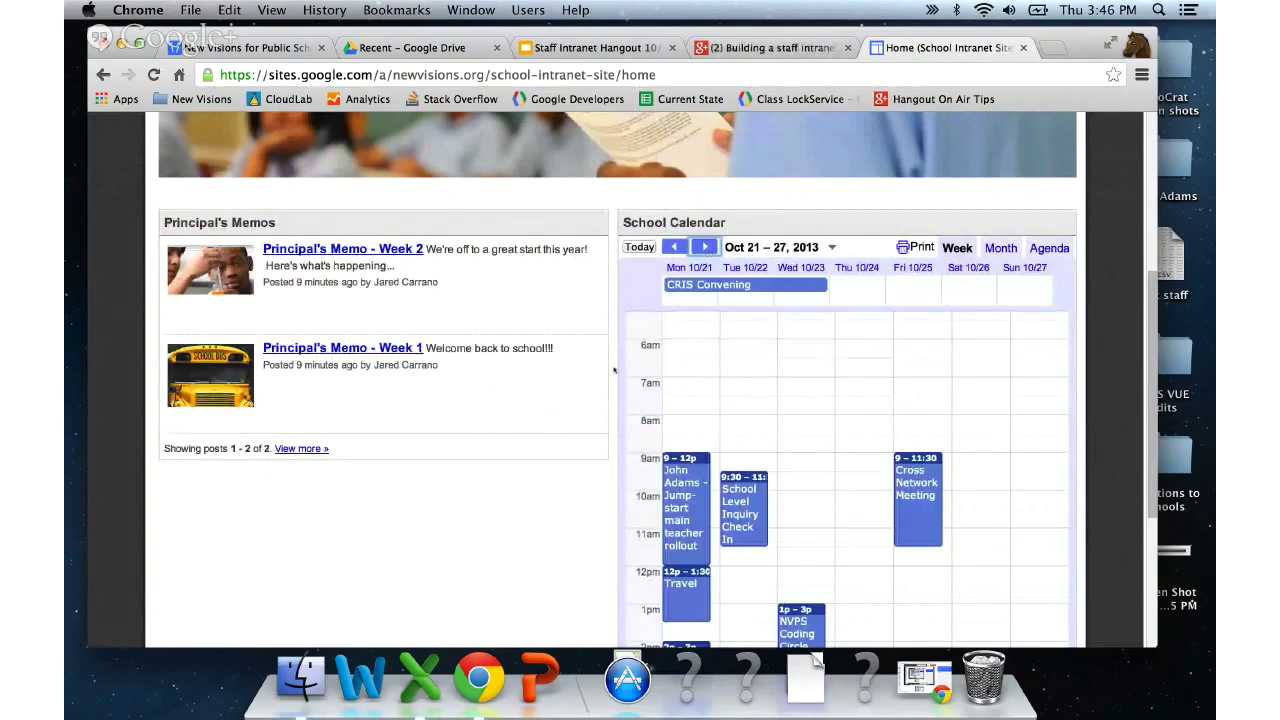
pyautogui.scroll(-2, 614, 371)
pyautogui.scroll(3, 614, 371)
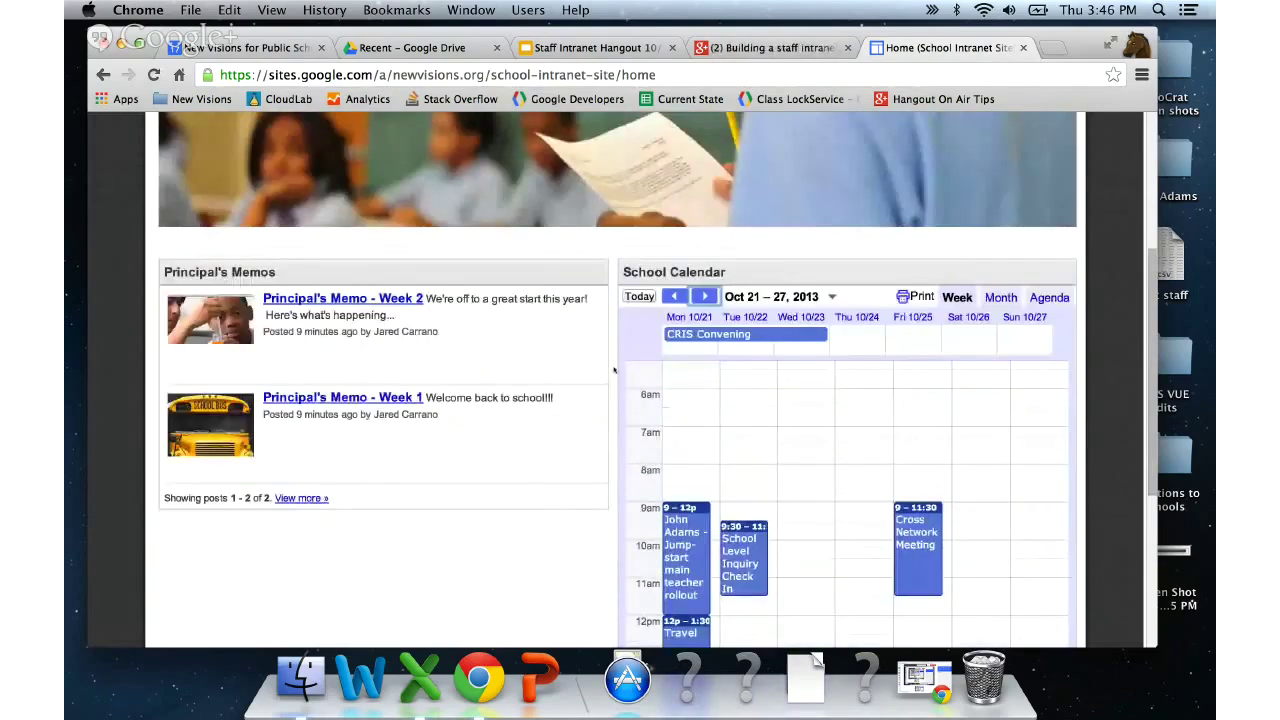
pyautogui.scroll(3, 614, 371)
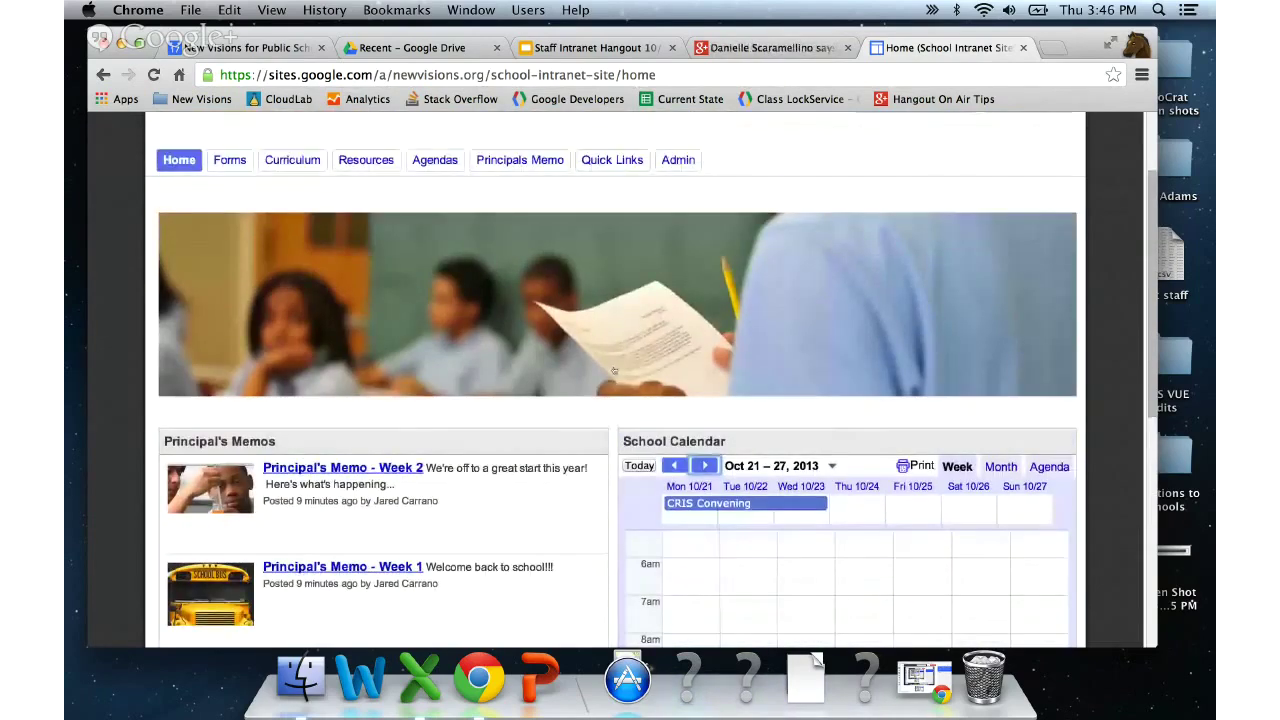
pyautogui.scroll(-1, 614, 371)
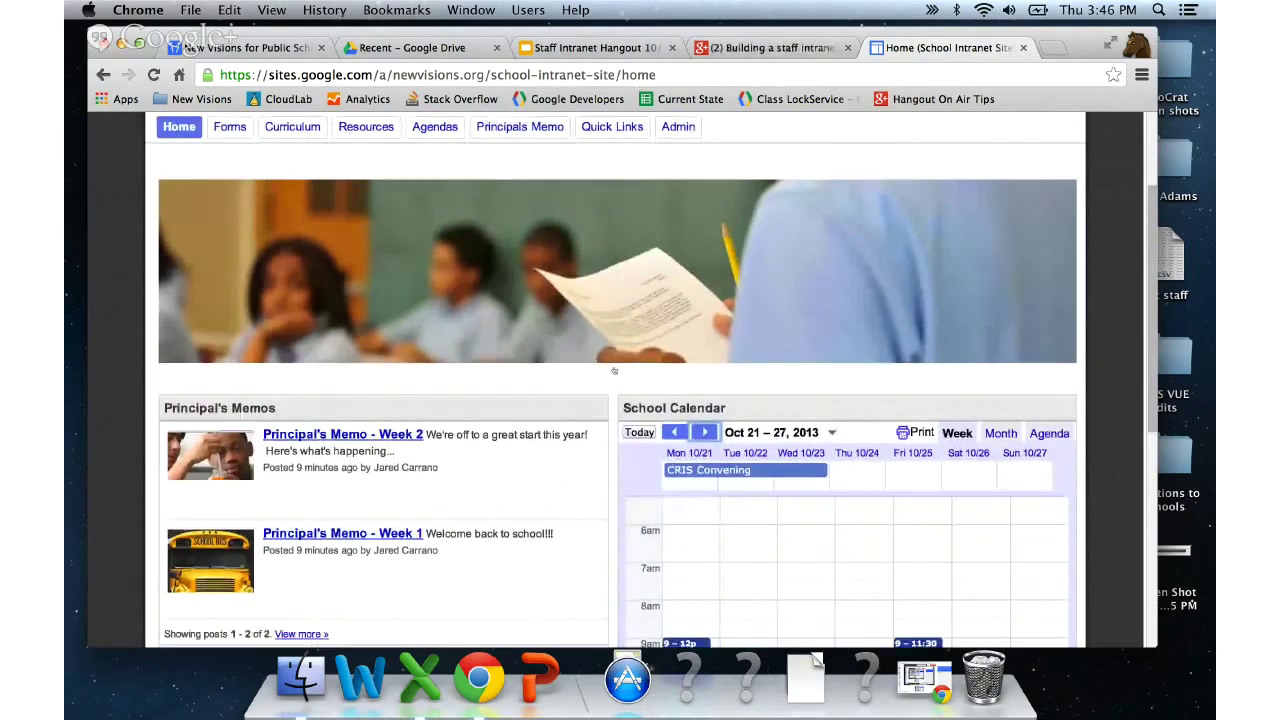
pyautogui.scroll(2, 614, 371)
pyautogui.scroll(-2, 614, 371)
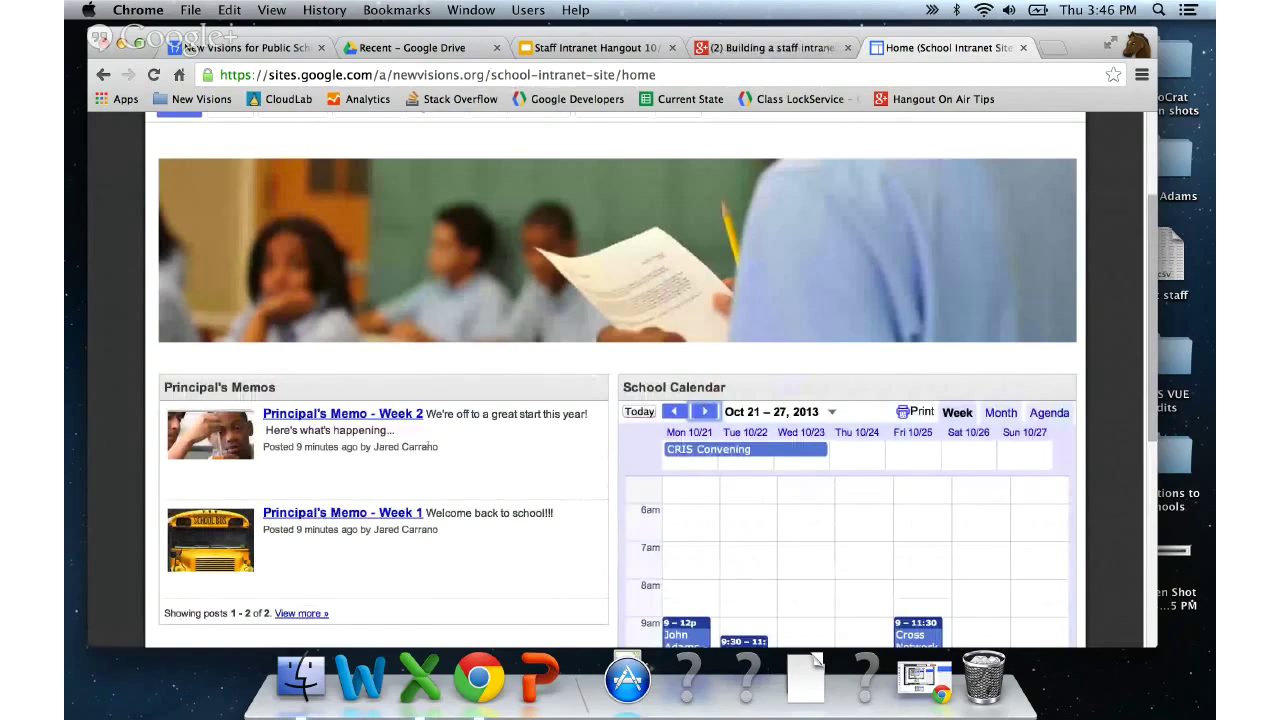
pyautogui.scroll(2, 557, 443)
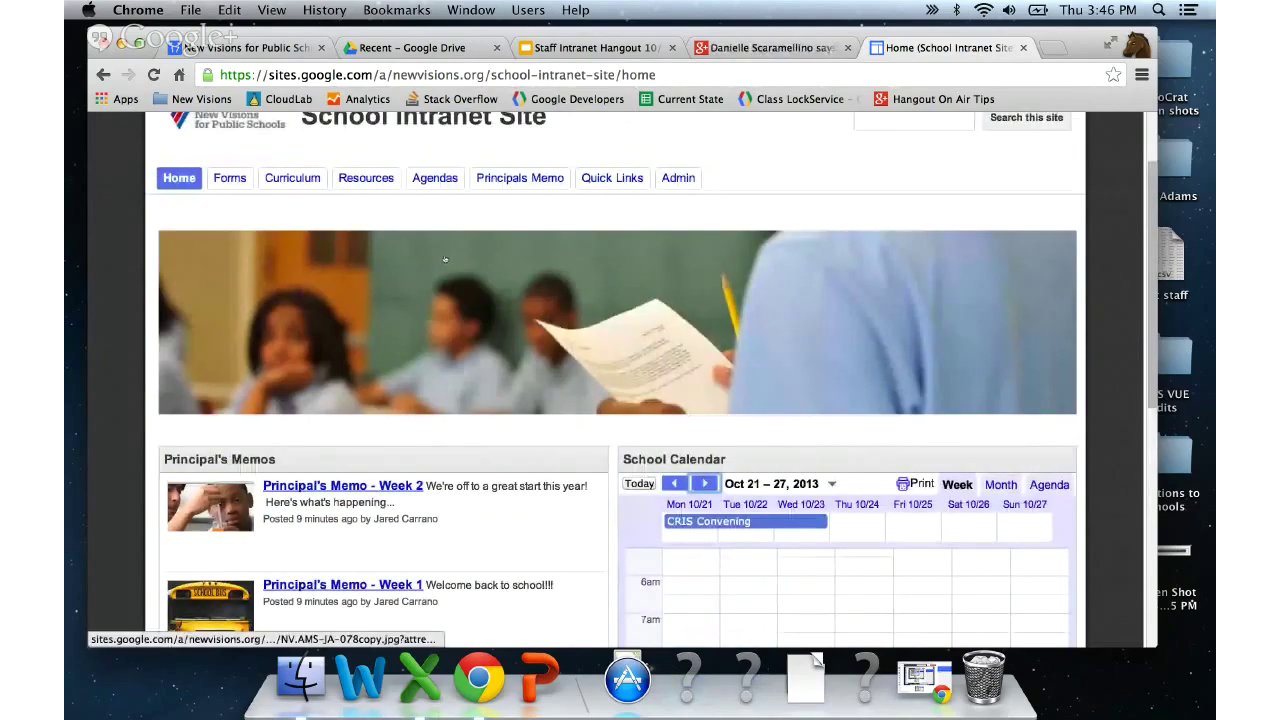
pyautogui.scroll(2, 445, 259)
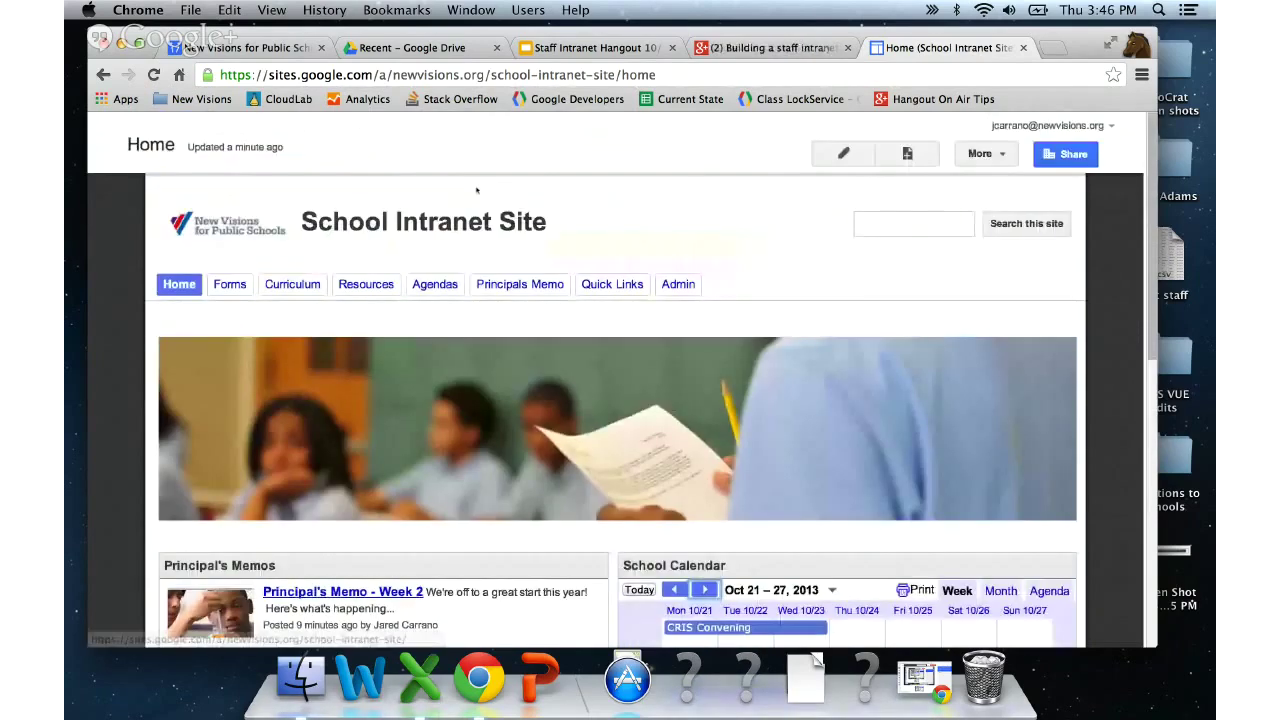
pyautogui.click(843, 153)
pyautogui.click(142, 174)
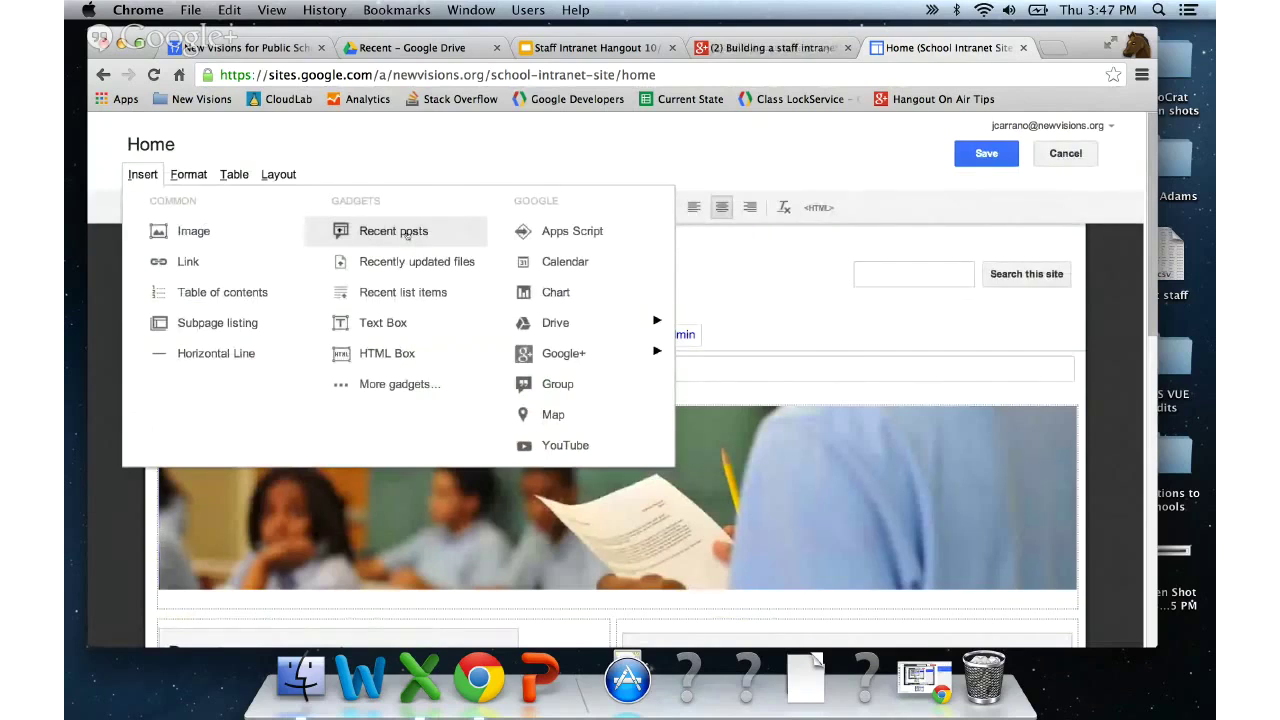
pyautogui.click(564, 145)
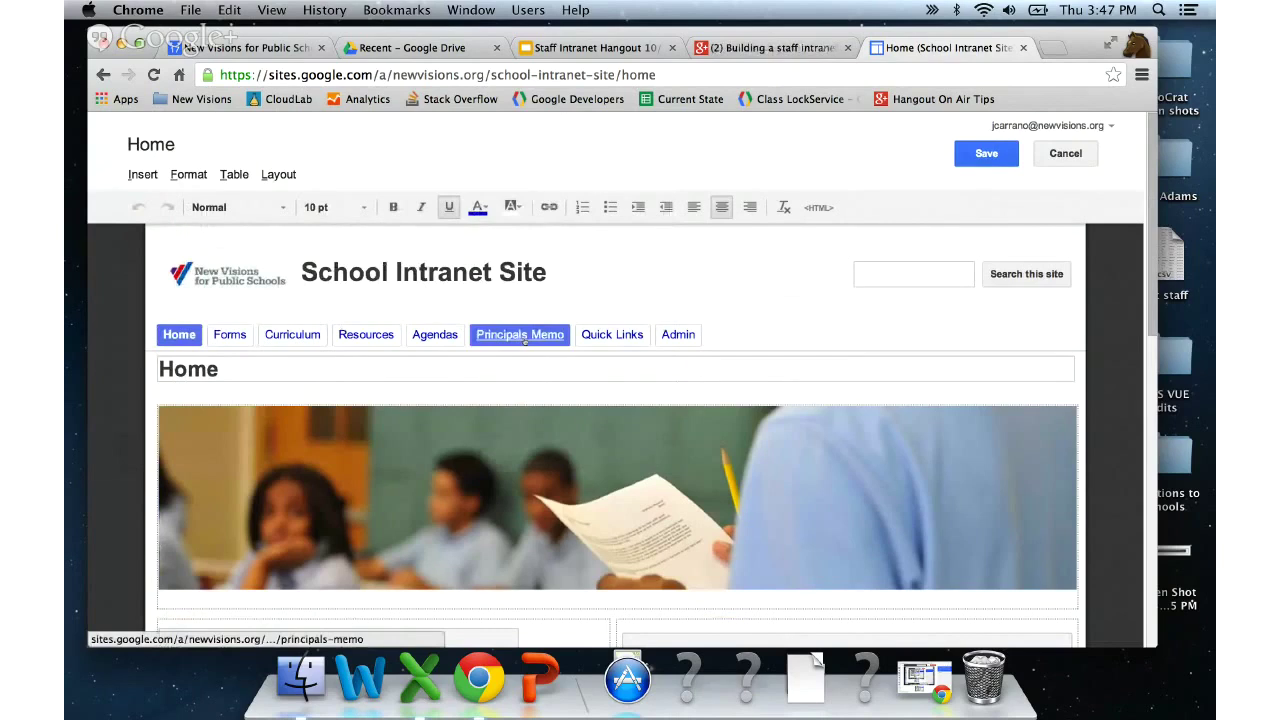
pyautogui.scroll(-2, 523, 340)
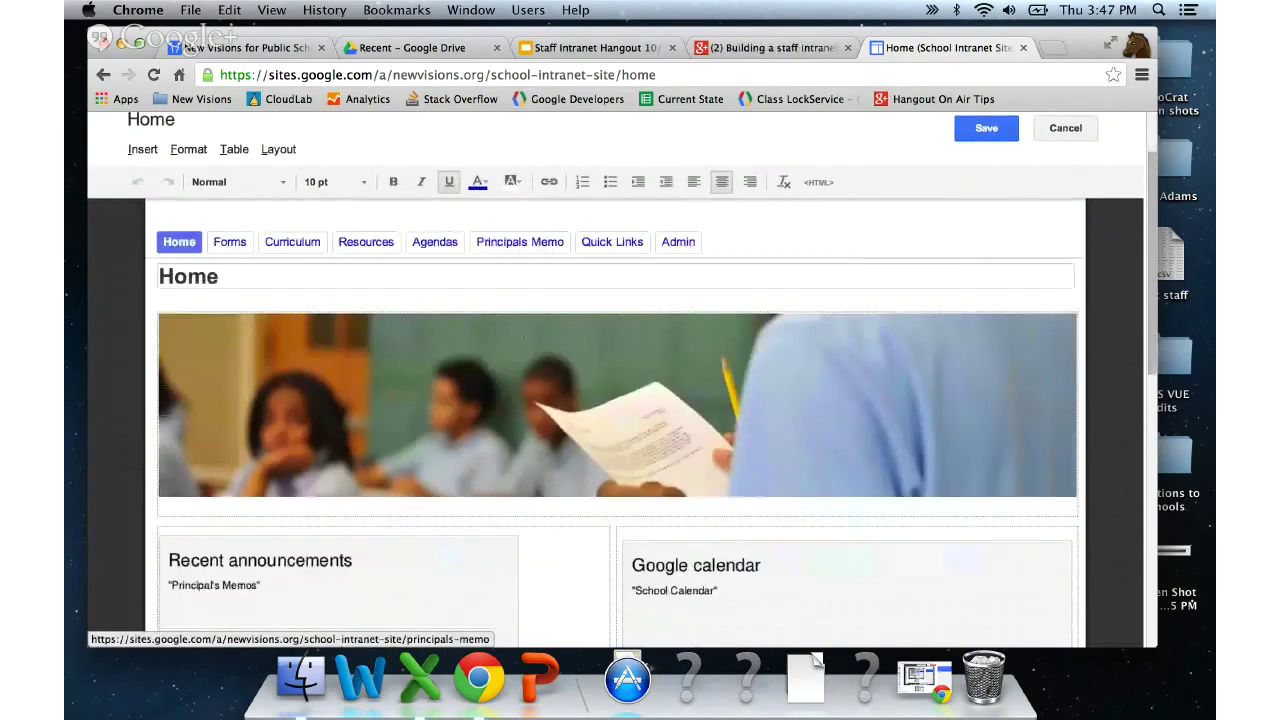
pyautogui.scroll(-4, 560, 377)
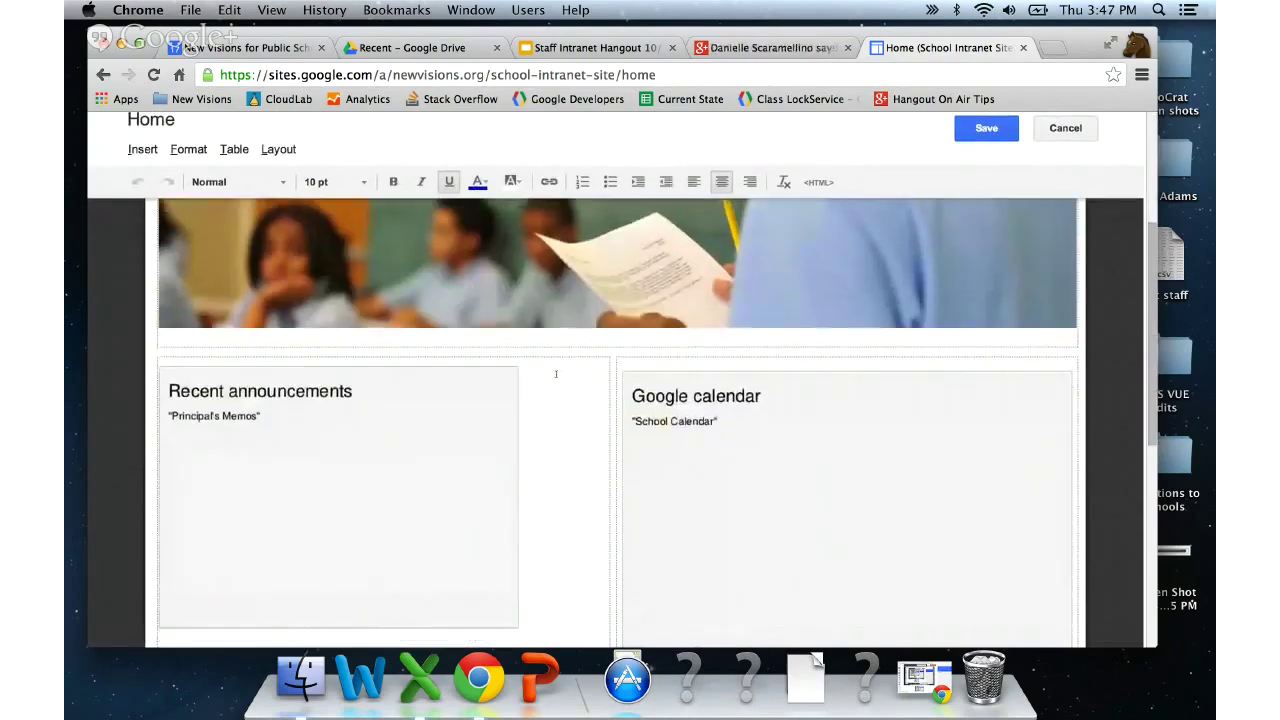
pyautogui.click(987, 129)
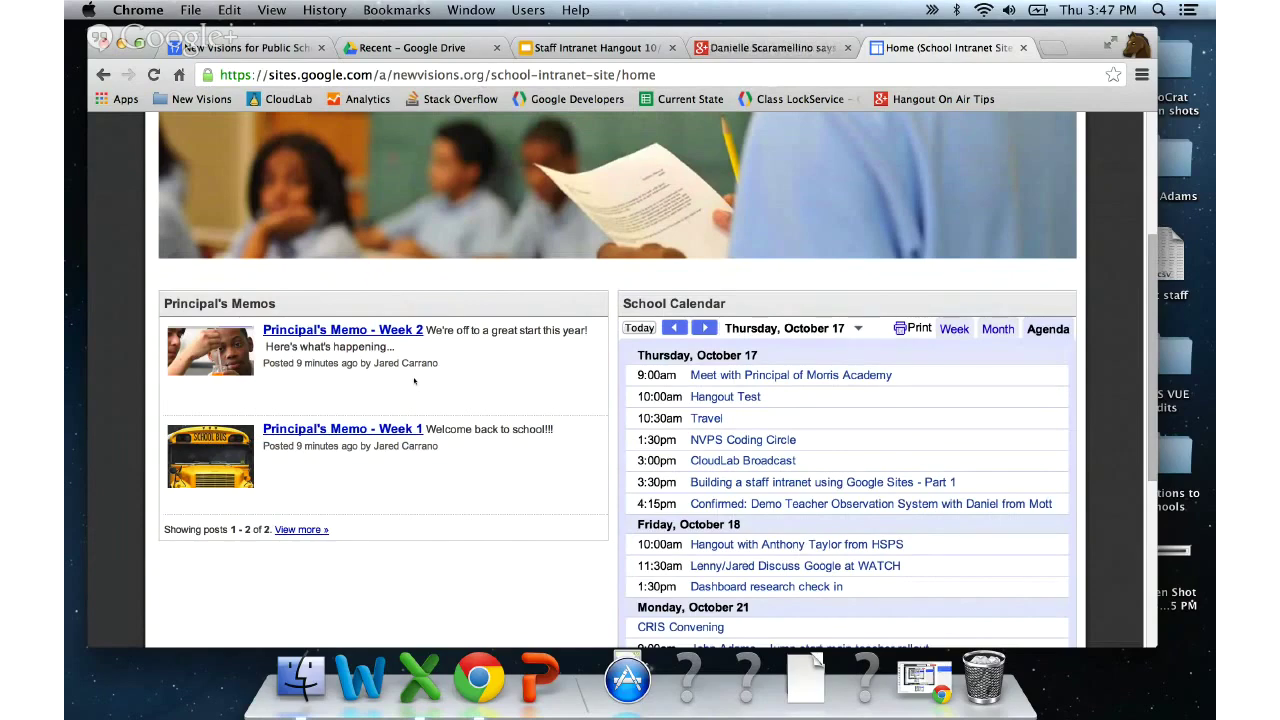
pyautogui.scroll(-2, 614, 358)
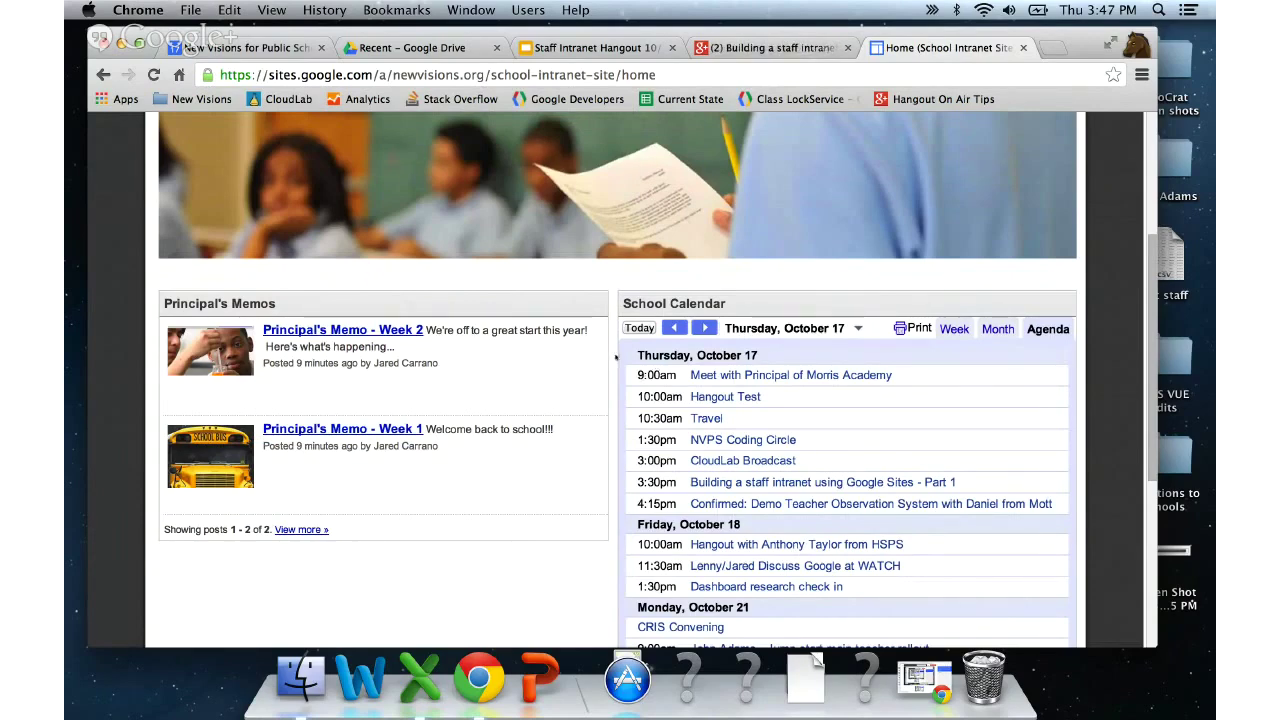
pyautogui.scroll(5, 614, 358)
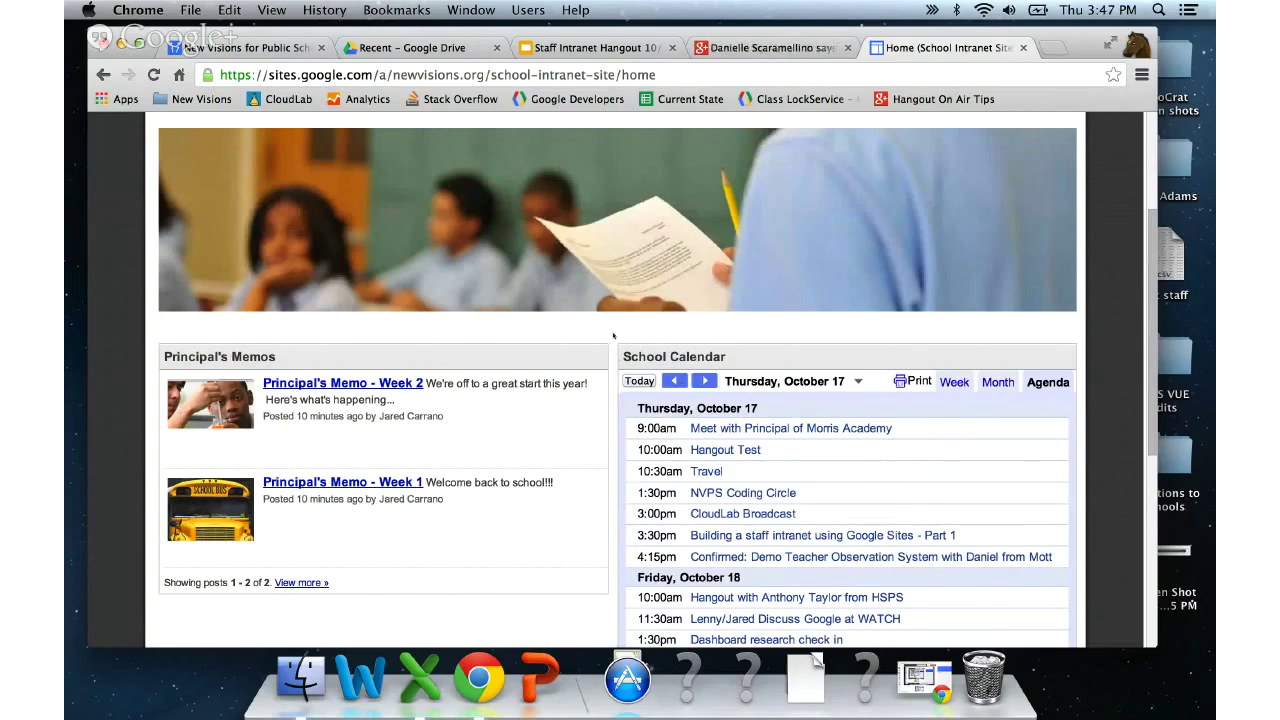
pyautogui.scroll(-2, 613, 335)
pyautogui.scroll(5, 613, 335)
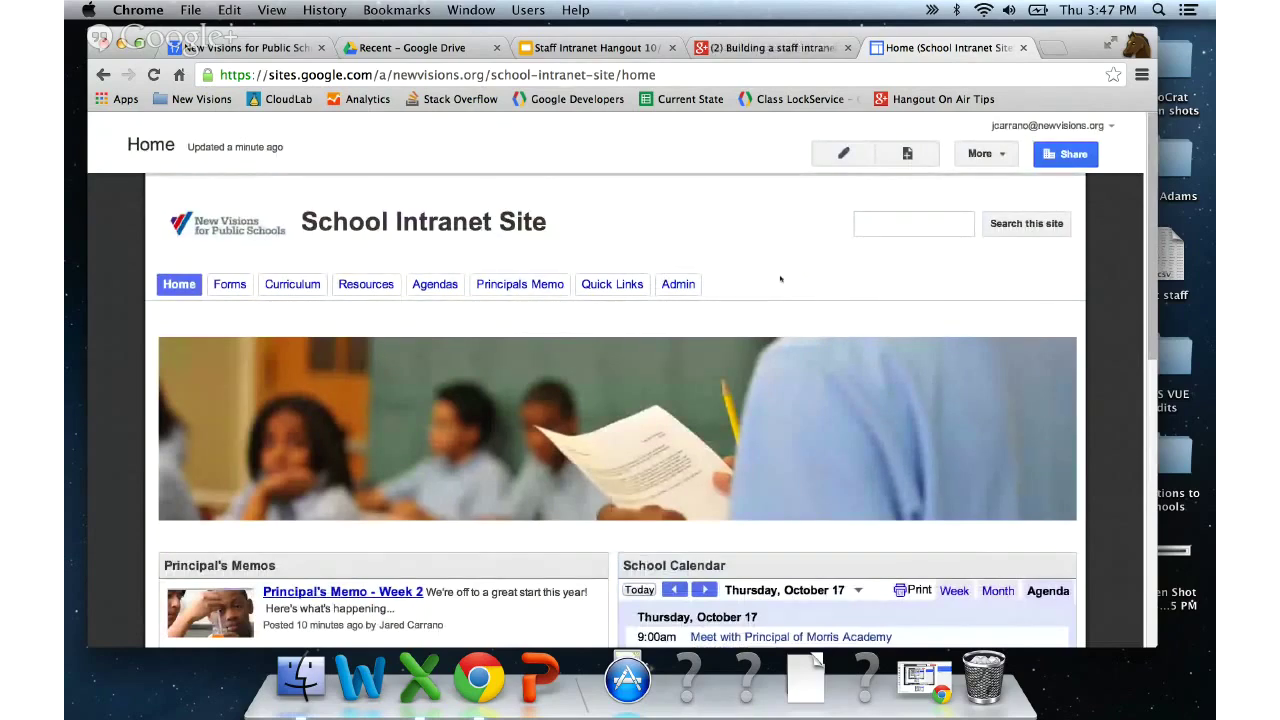
pyautogui.scroll(-3, 781, 279)
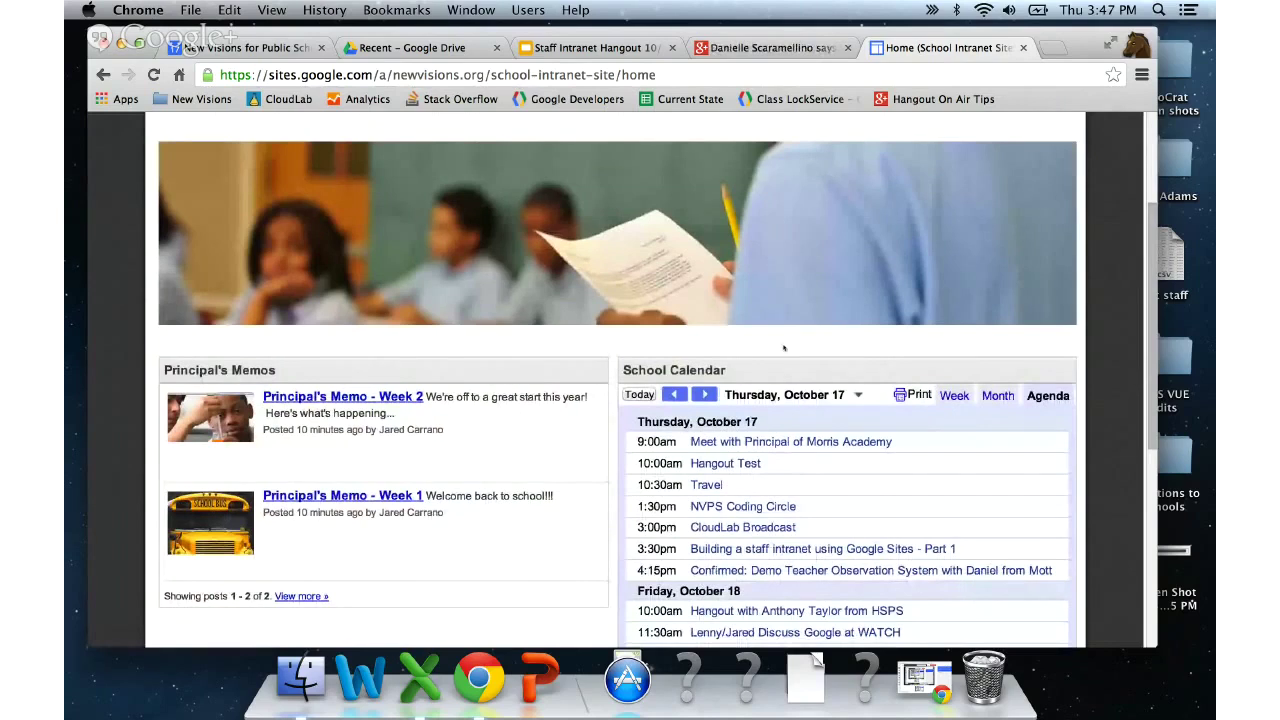
# - Go to the Math page through the Curriculum tab's dropdown
pyautogui.scroll(3, 784, 348)
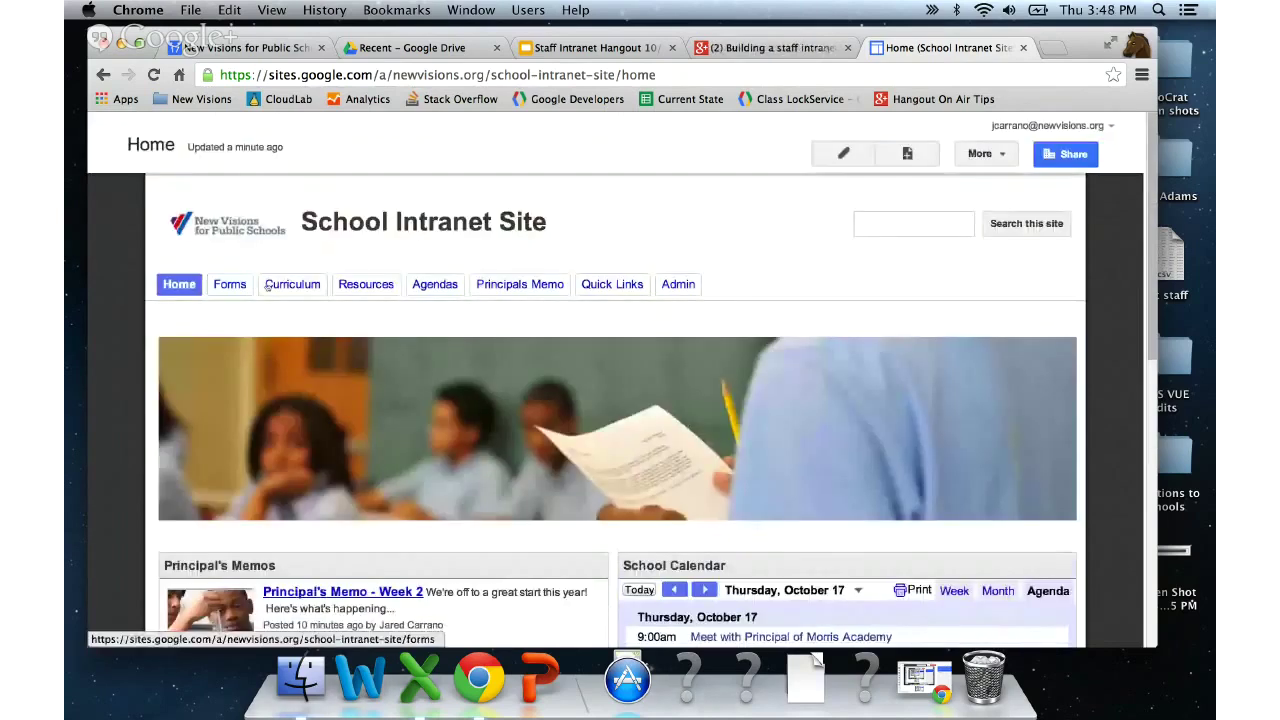
pyautogui.moveTo(284, 286)
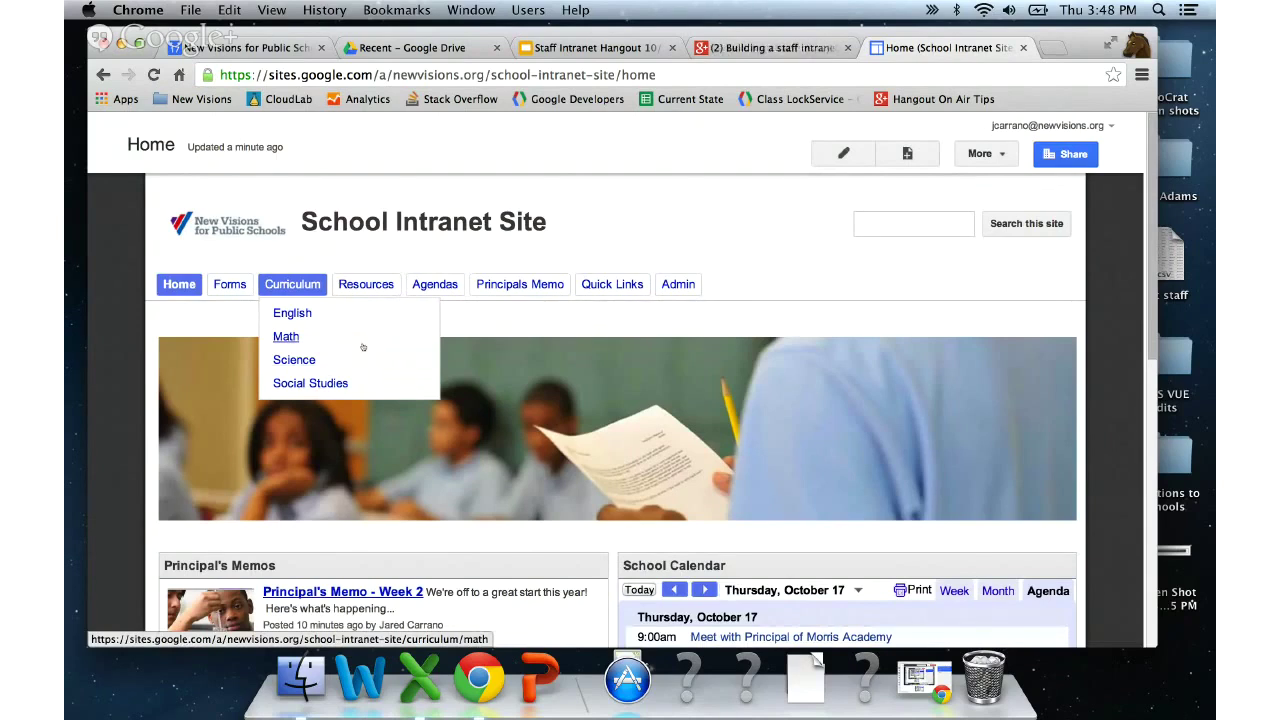
pyautogui.click(286, 338)
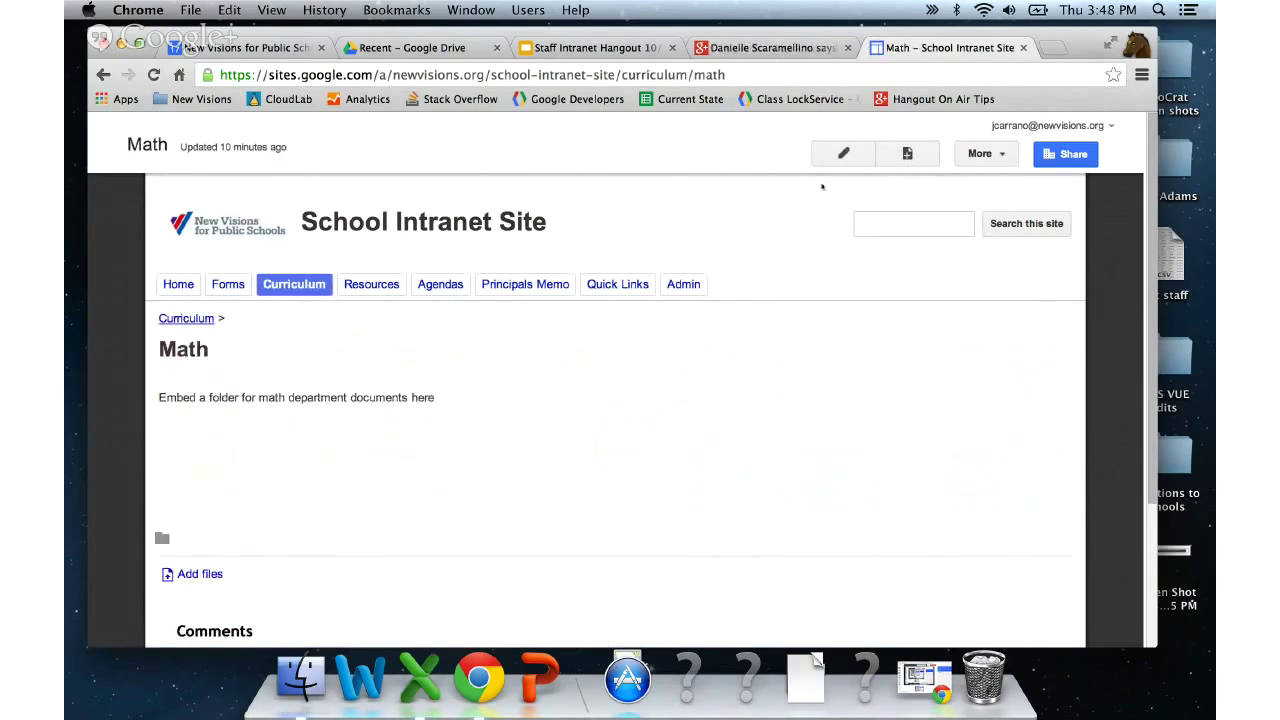
# - Delete the Math page's folder placeholder line and start inserting a Drive folder
pyautogui.click(843, 153)
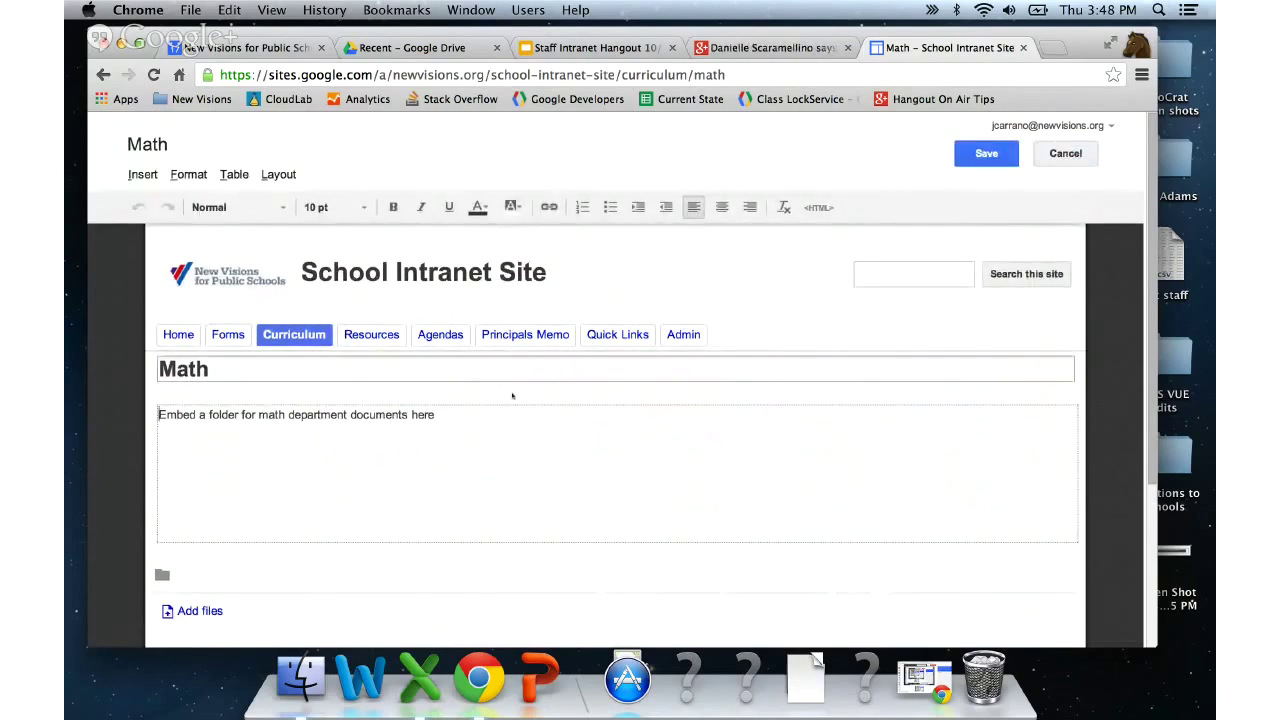
pyautogui.moveTo(440, 414); pyautogui.dragTo(122, 402)
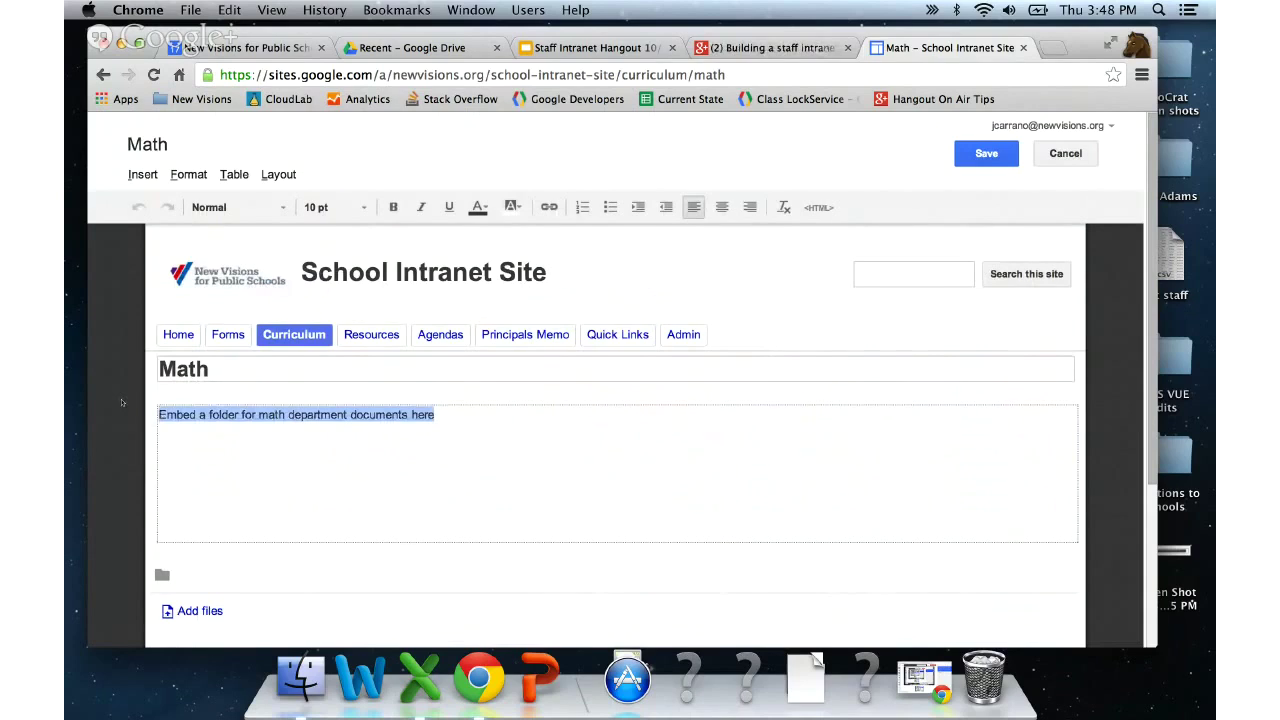
pyautogui.press('BackSpace')
pyautogui.click(142, 174)
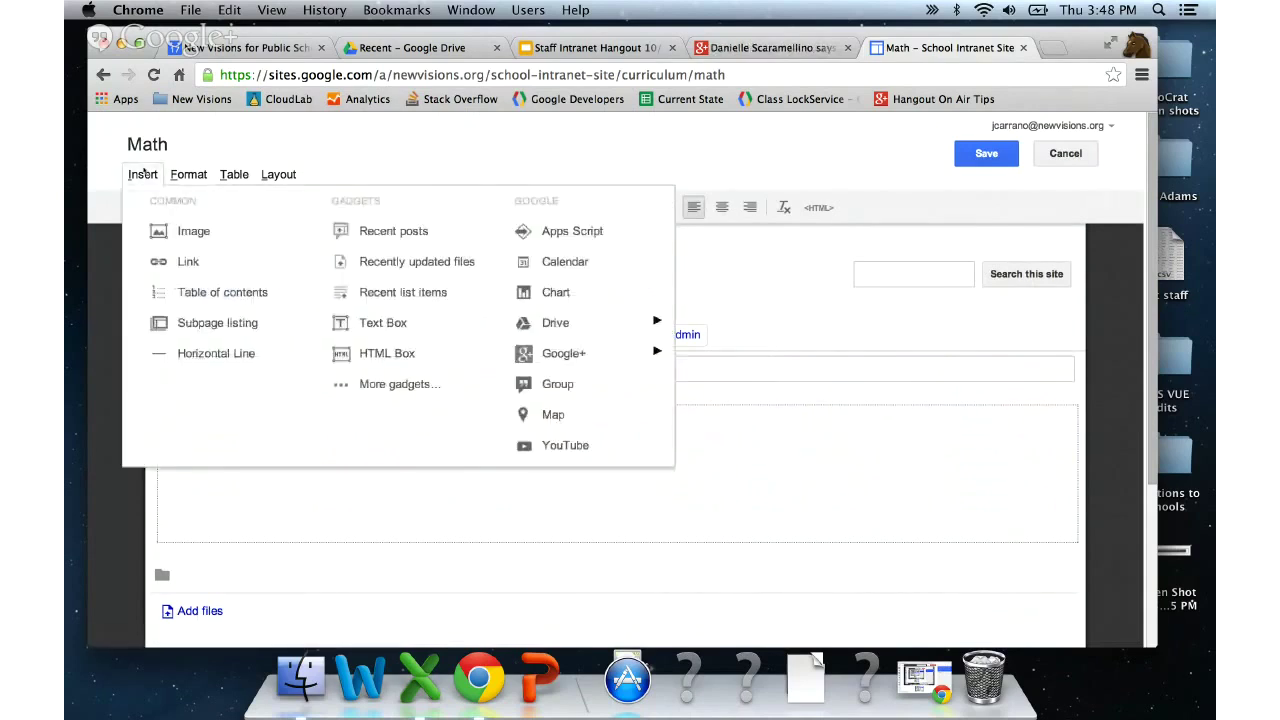
pyautogui.moveTo(570, 325)
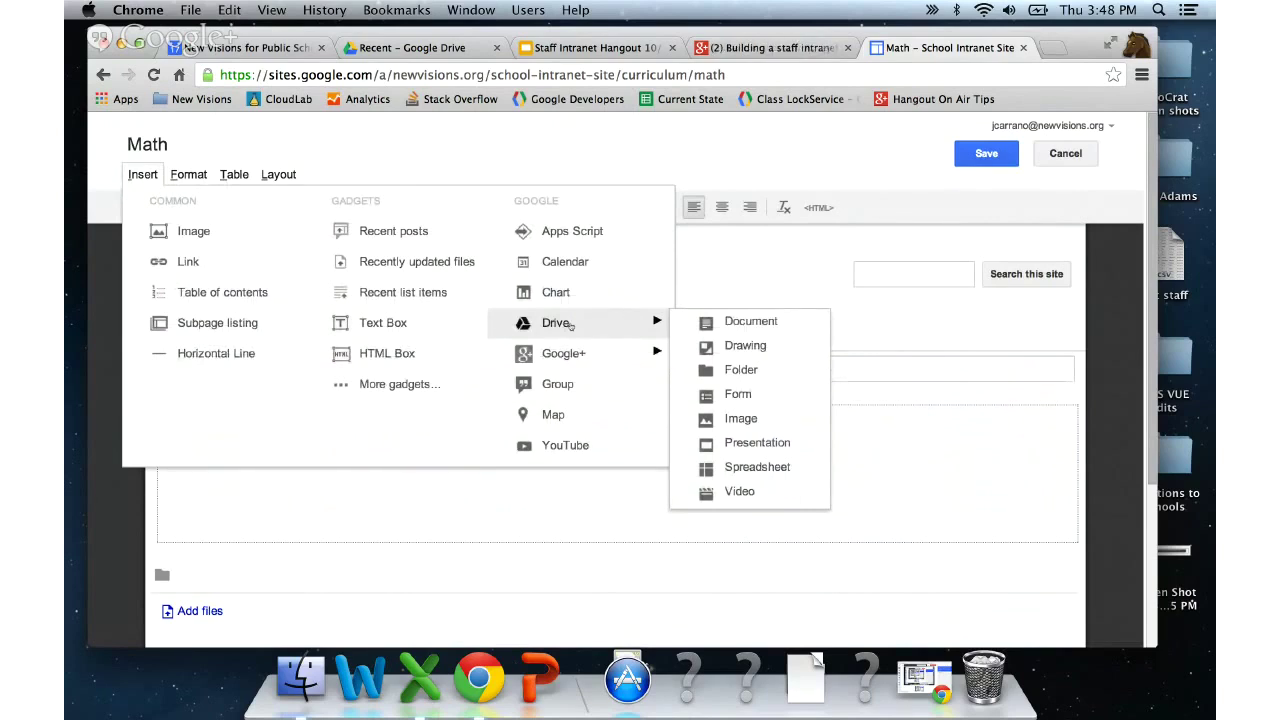
pyautogui.click(765, 371)
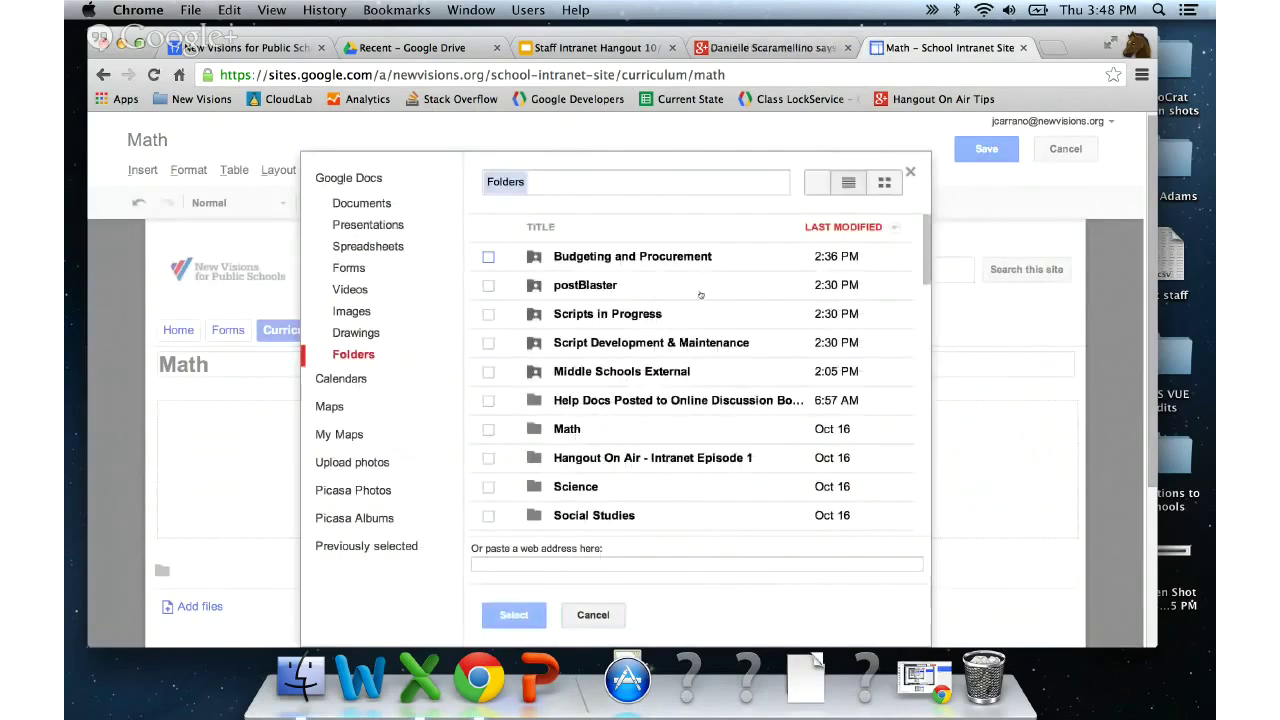
# - Search 'math' in the folder picker, browse the Math folder, then cancel without inserting
pyautogui.click(675, 183)
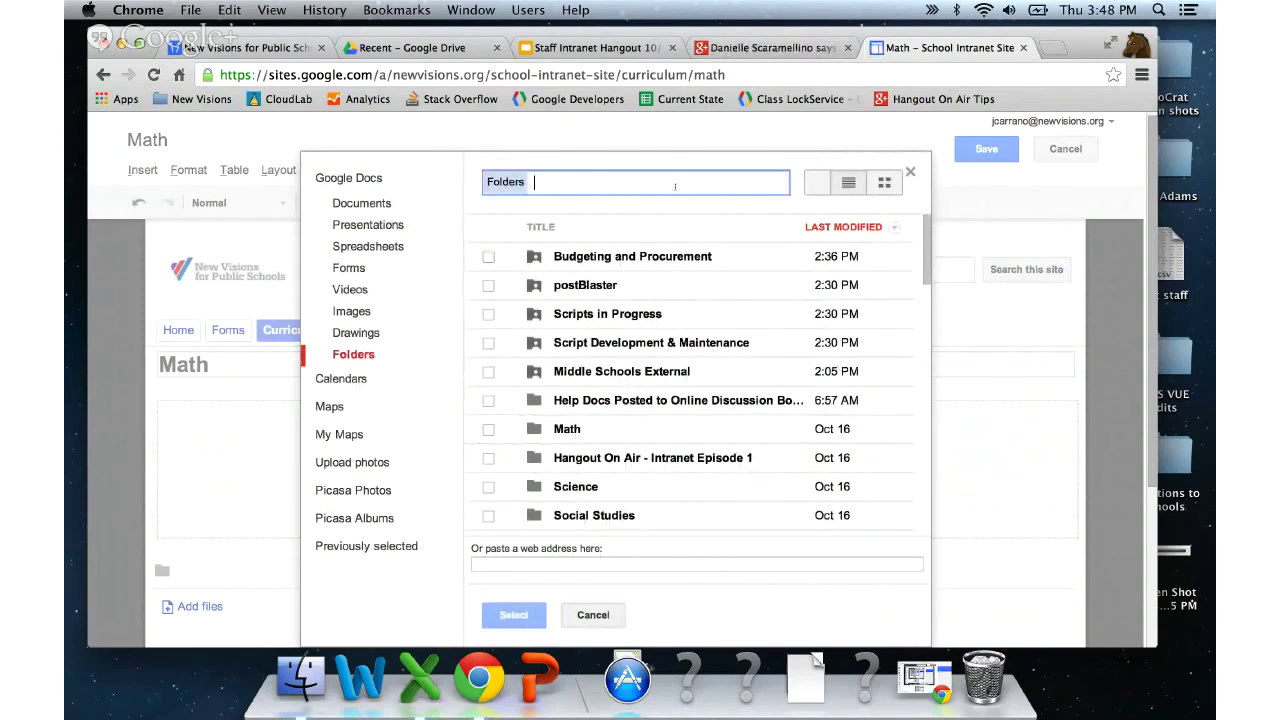
pyautogui.write('math')
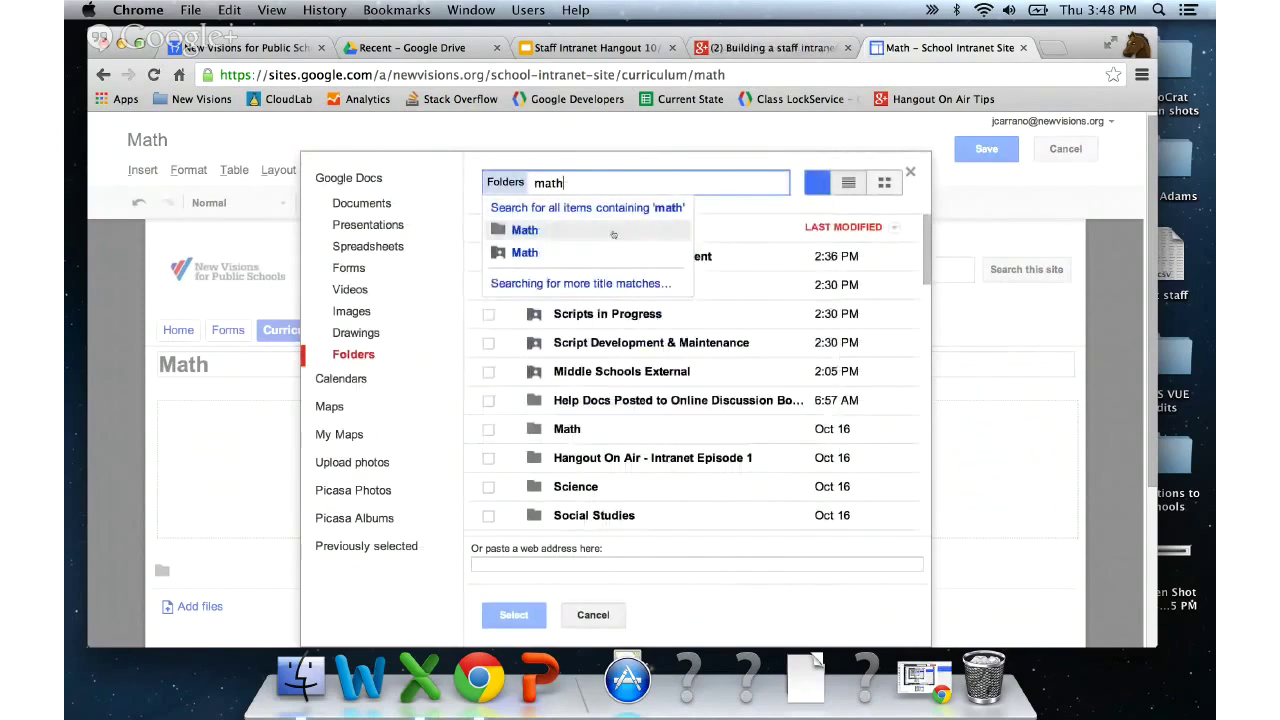
pyautogui.click(525, 230)
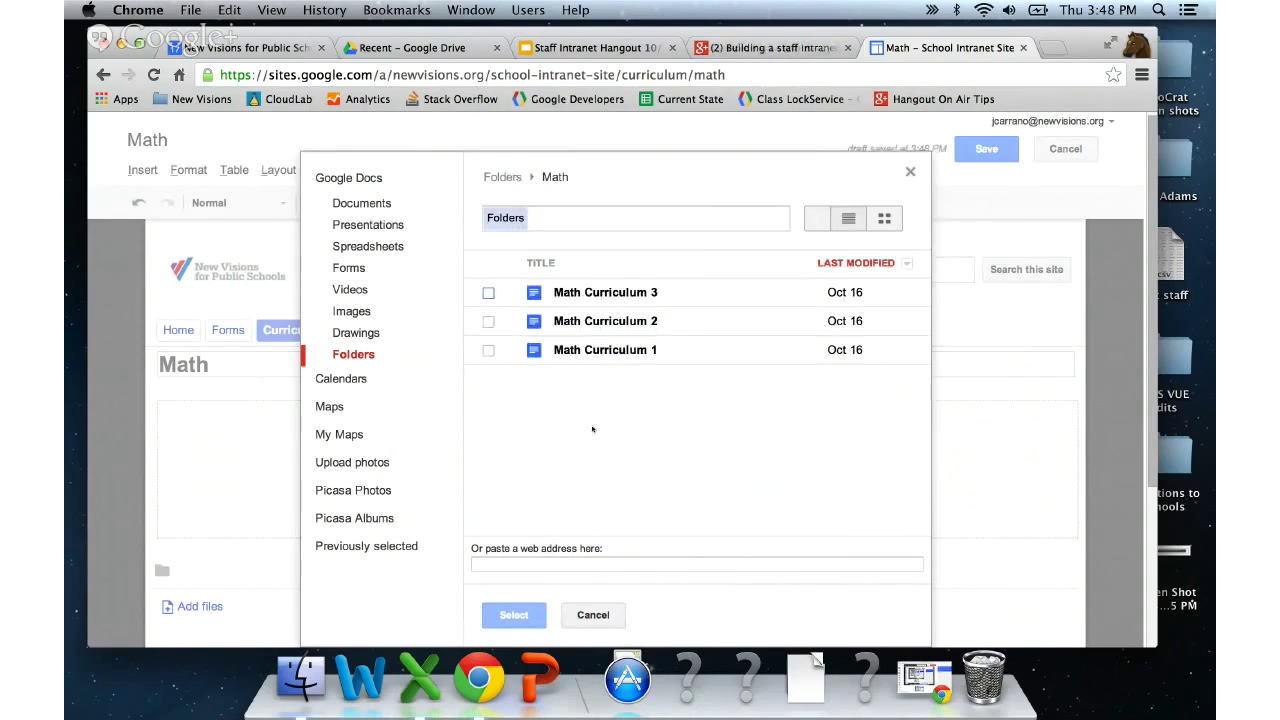
pyautogui.click(503, 177)
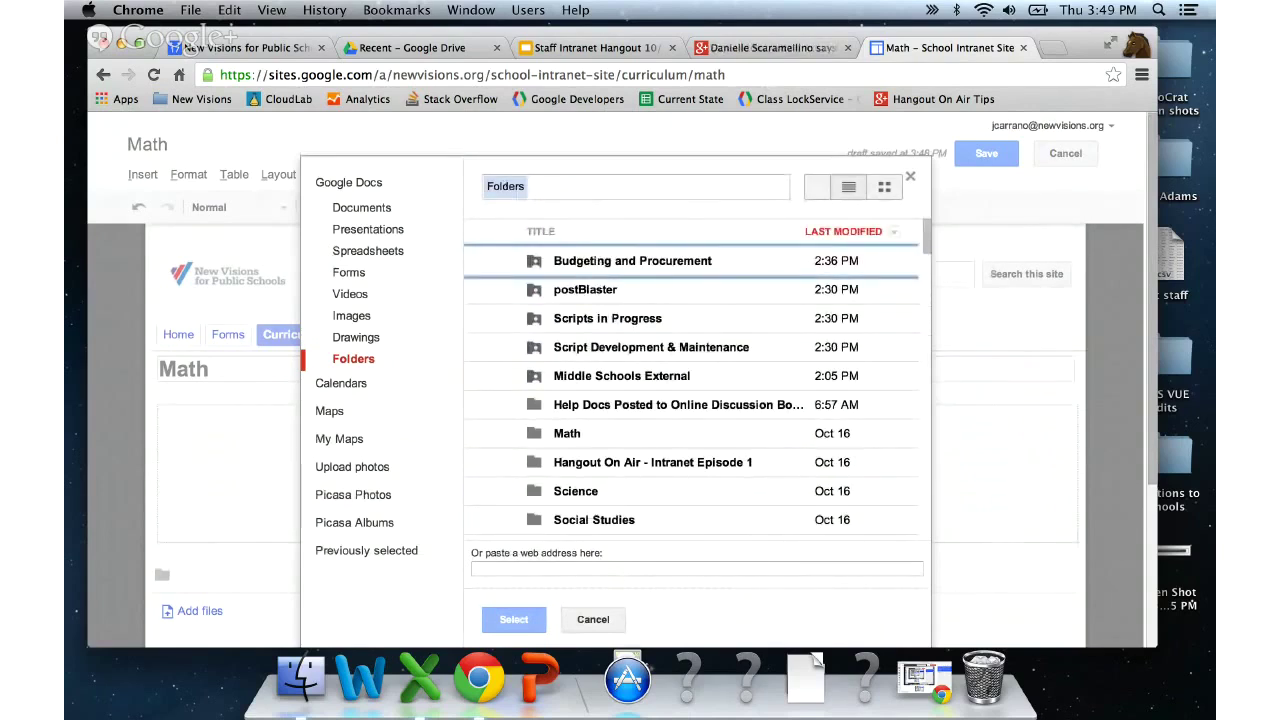
pyautogui.scroll(-5, 503, 328)
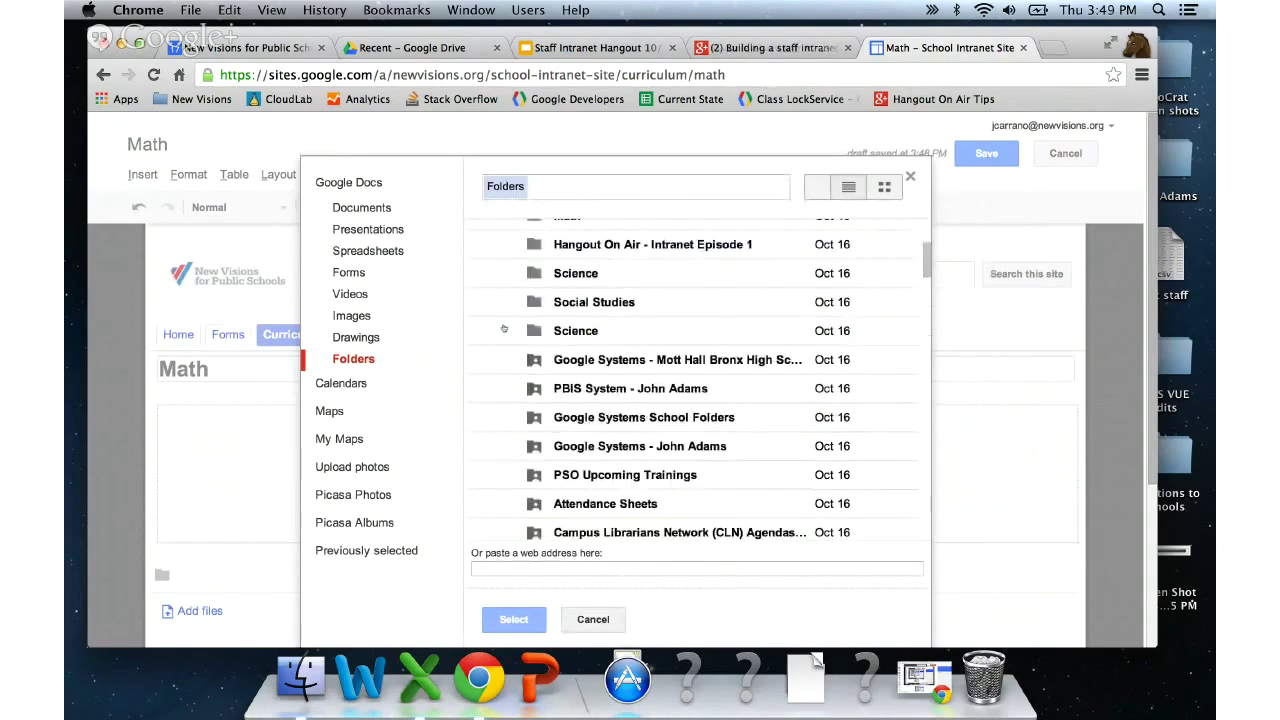
pyautogui.scroll(2, 481, 298)
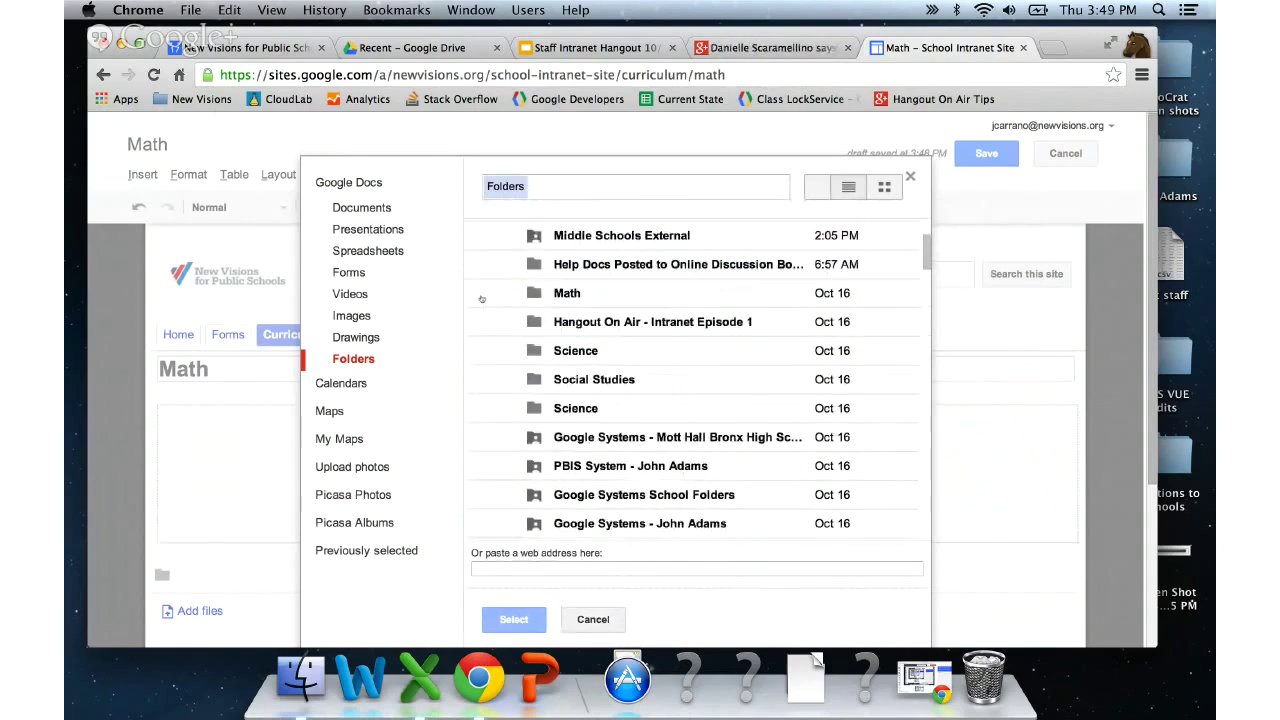
pyautogui.click(481, 298)
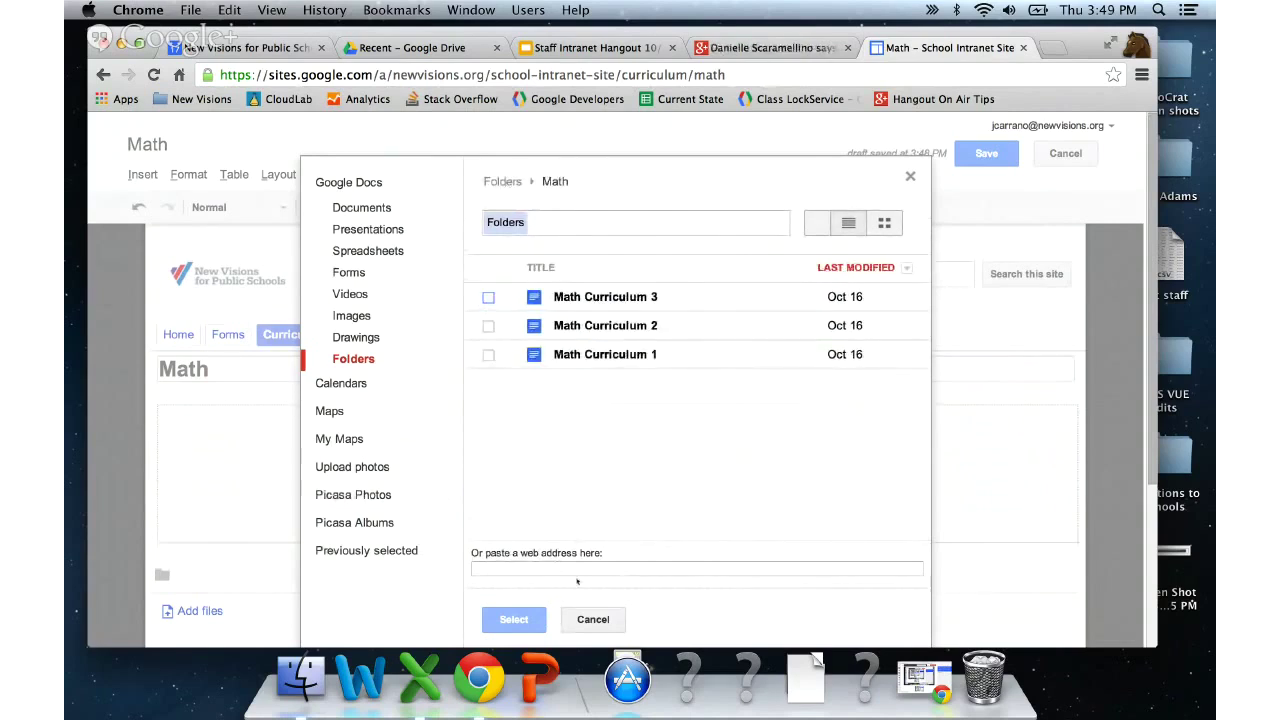
pyautogui.click(578, 618)
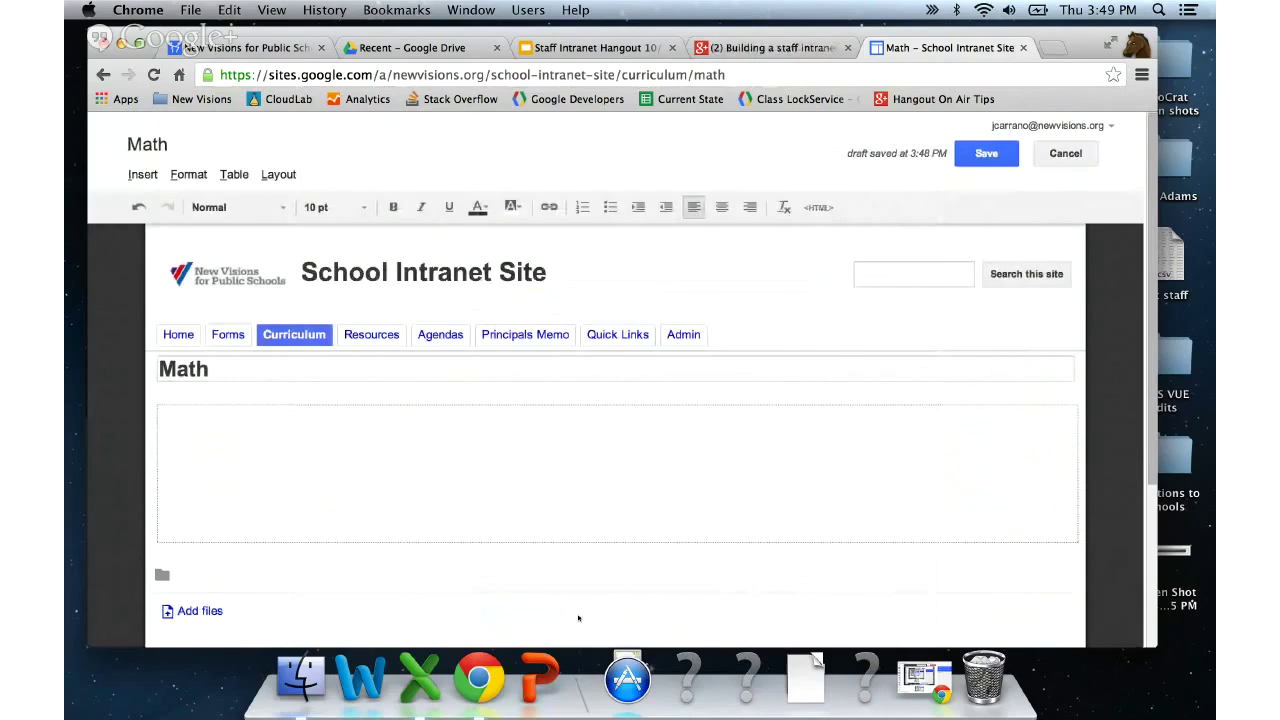
# - Embed the Math Drive folder, centre it on the page, and save the Math page
pyautogui.click(140, 174)
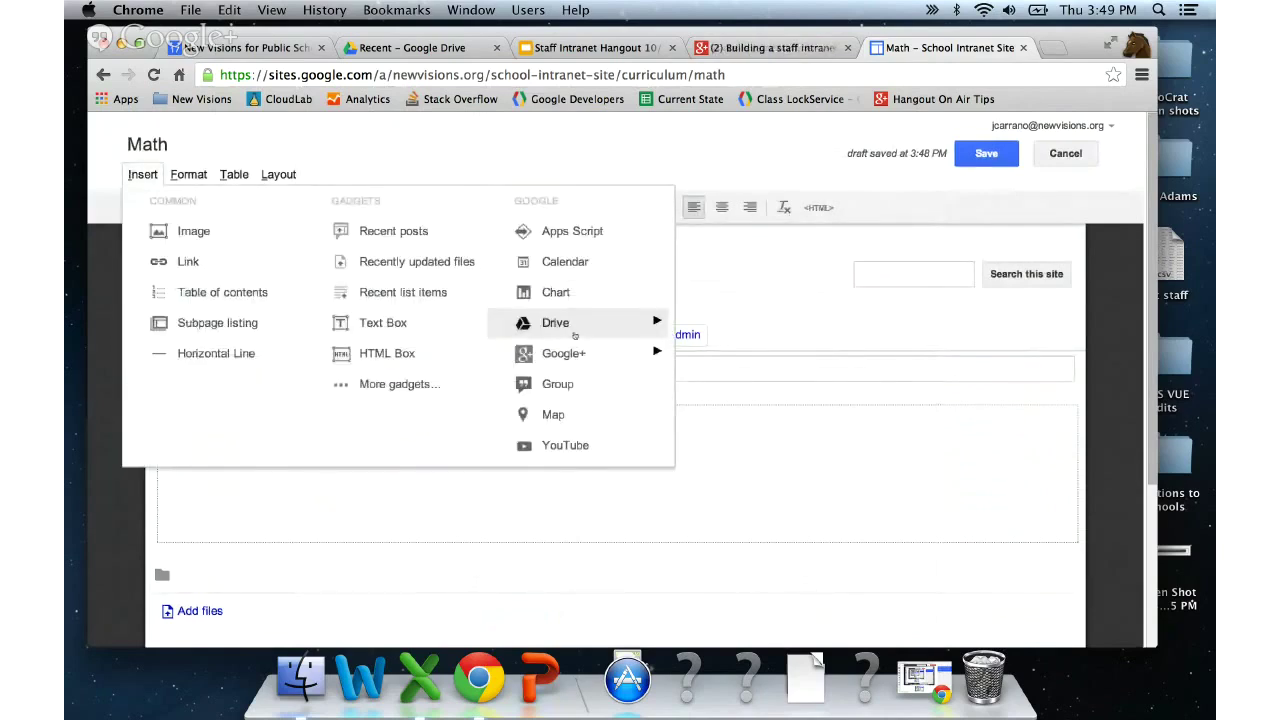
pyautogui.click(737, 370)
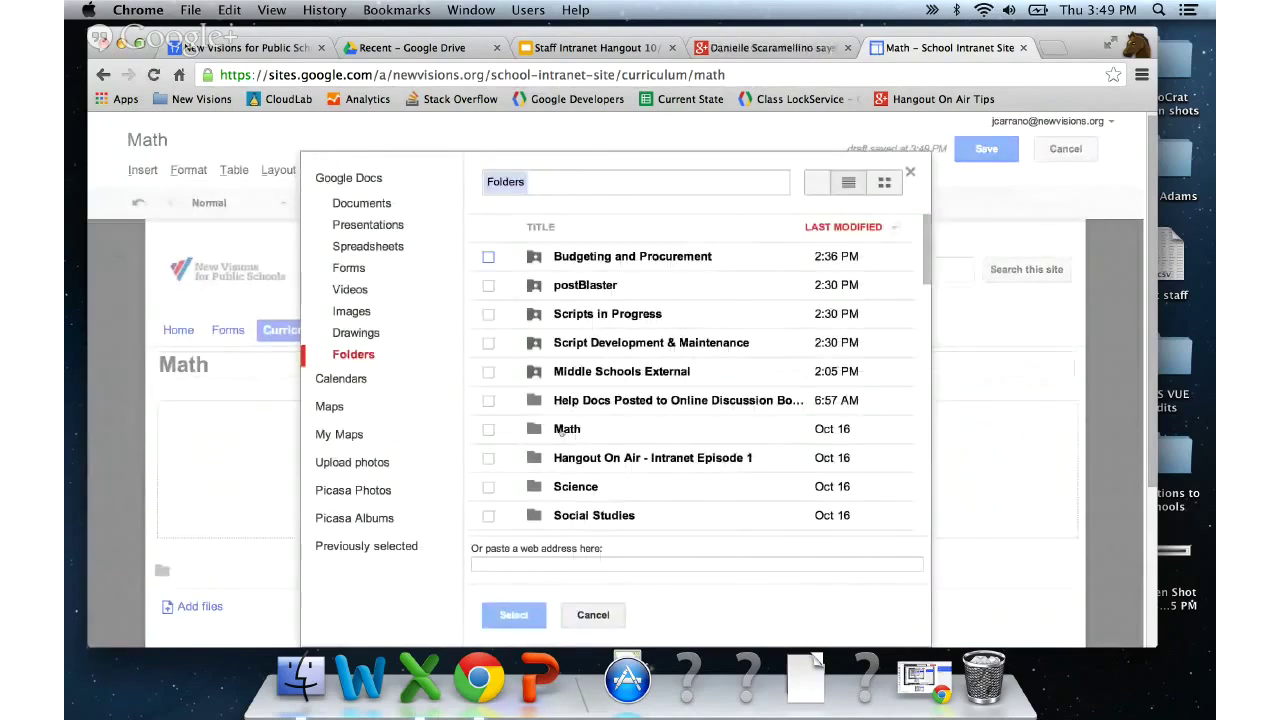
pyautogui.click(489, 429)
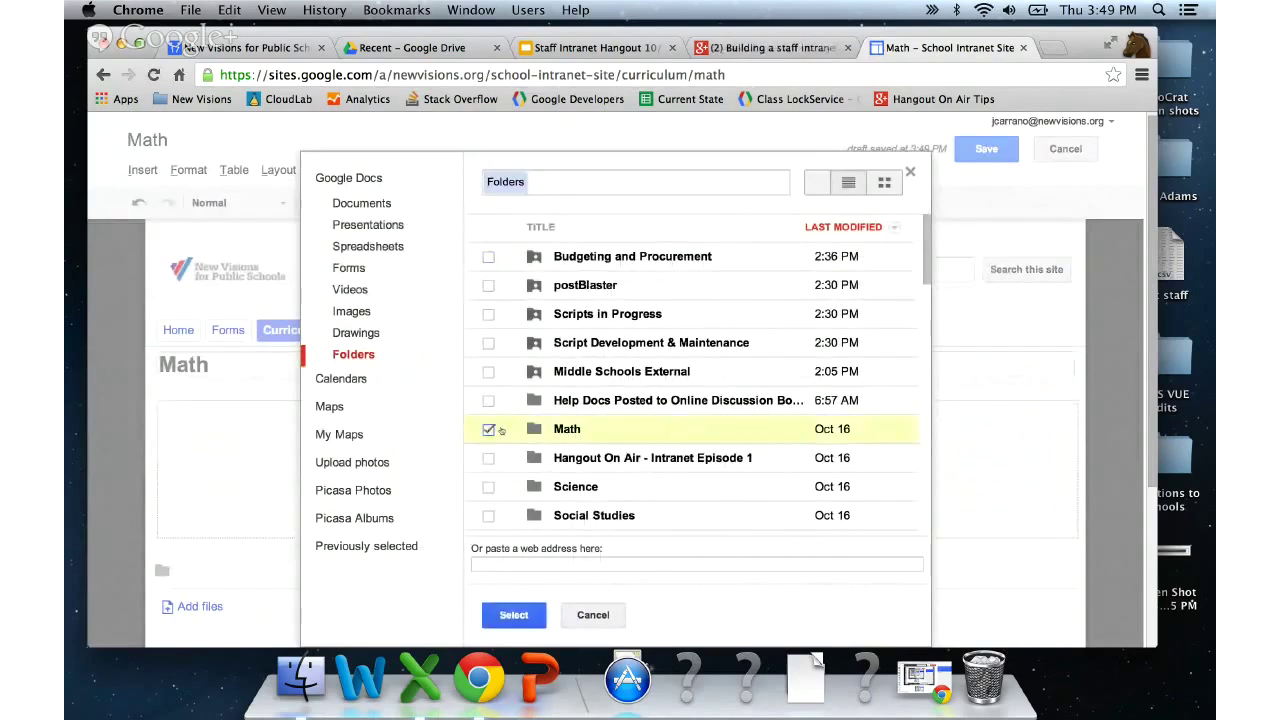
pyautogui.click(514, 616)
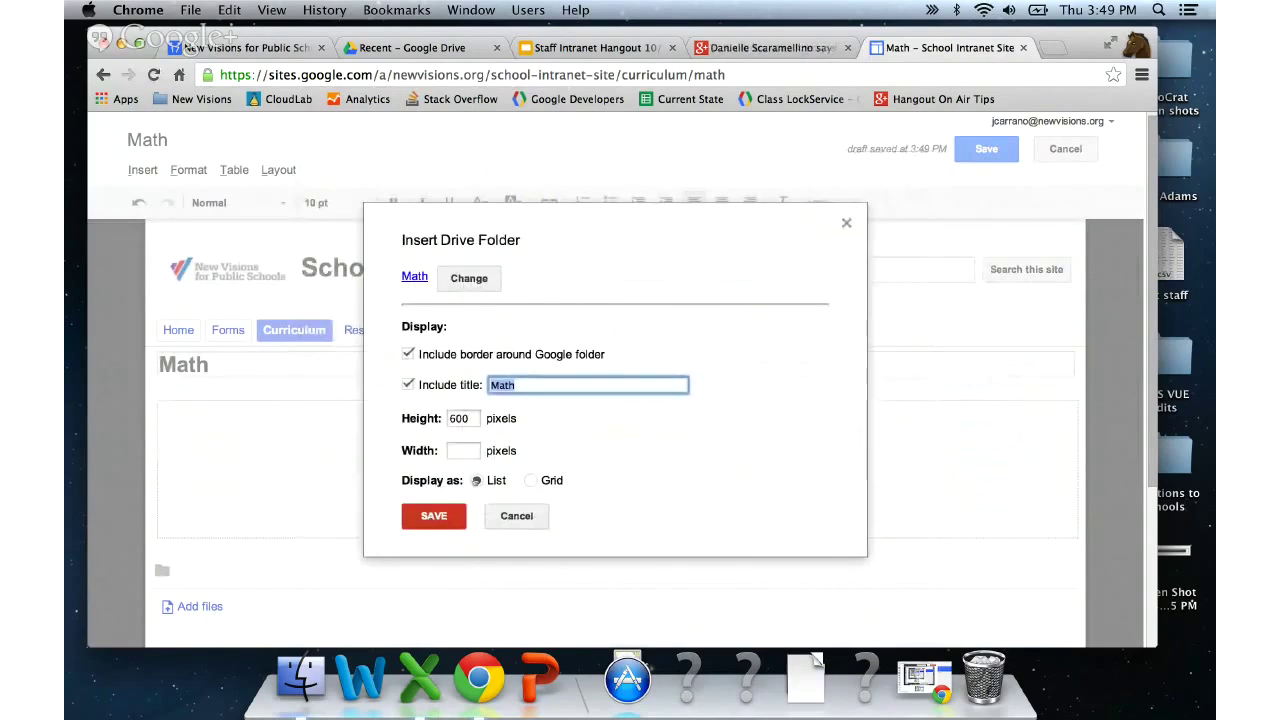
pyautogui.click(434, 516)
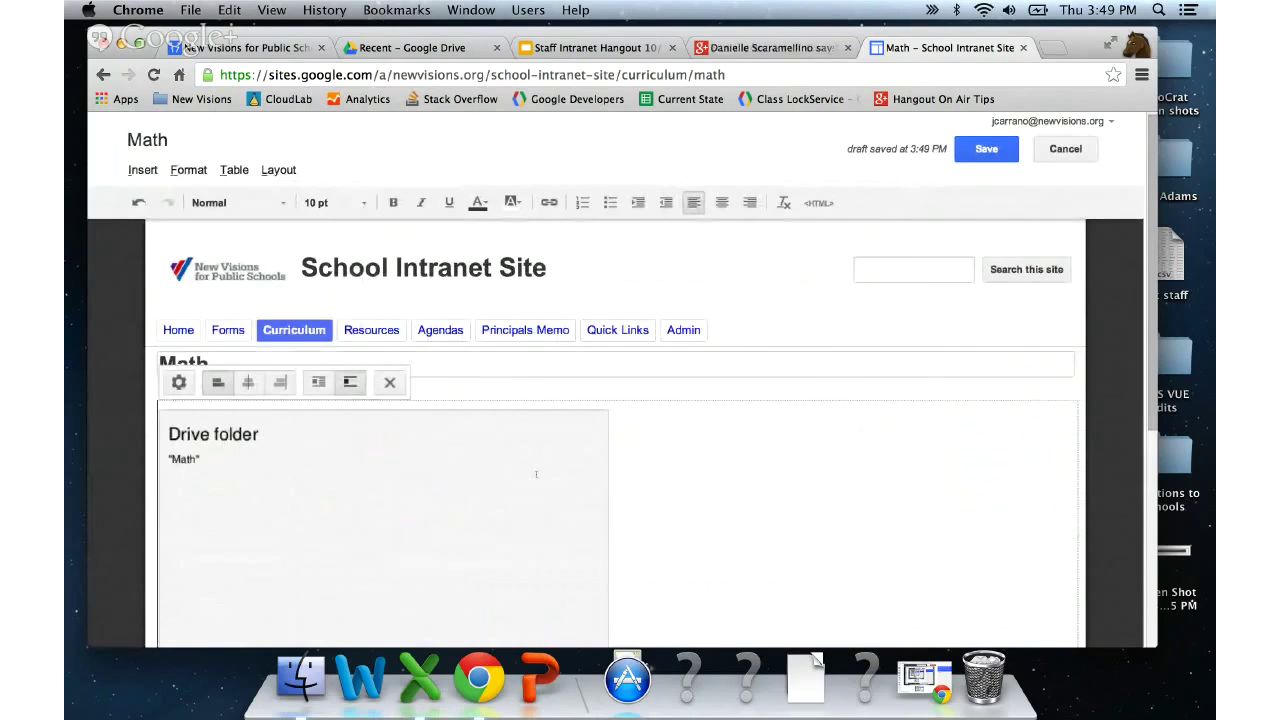
pyautogui.click(248, 382)
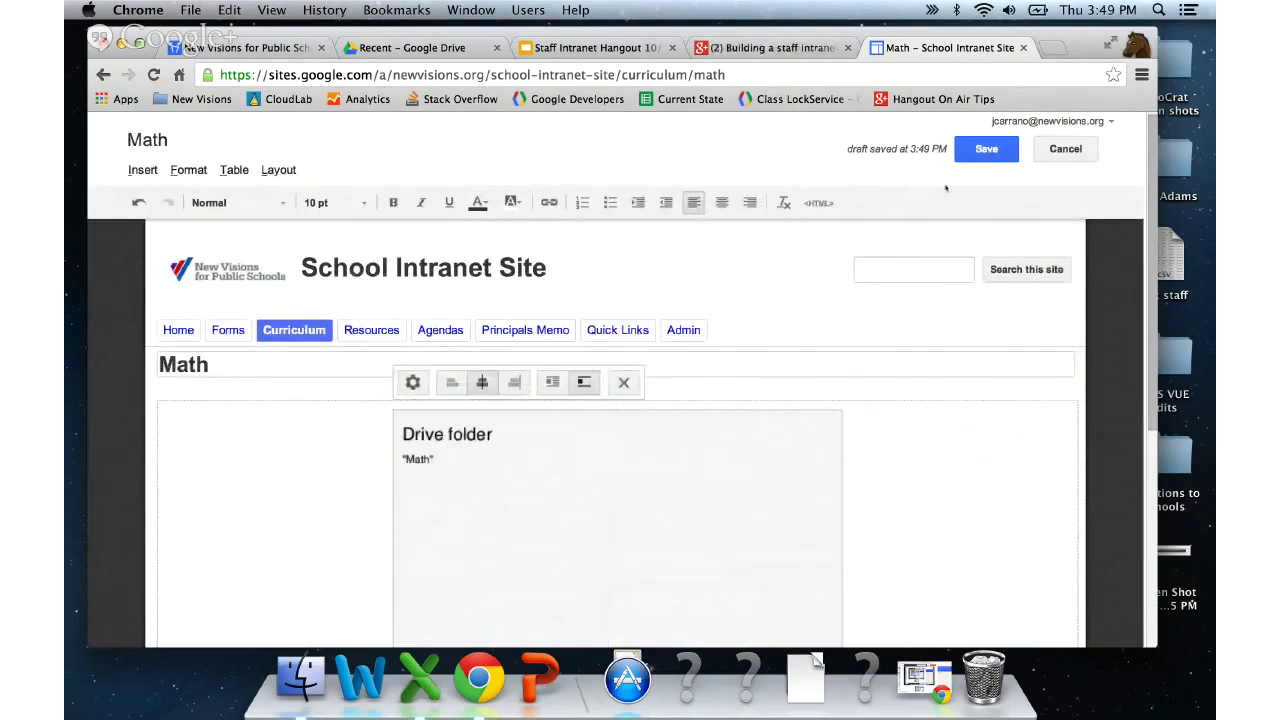
pyautogui.click(985, 148)
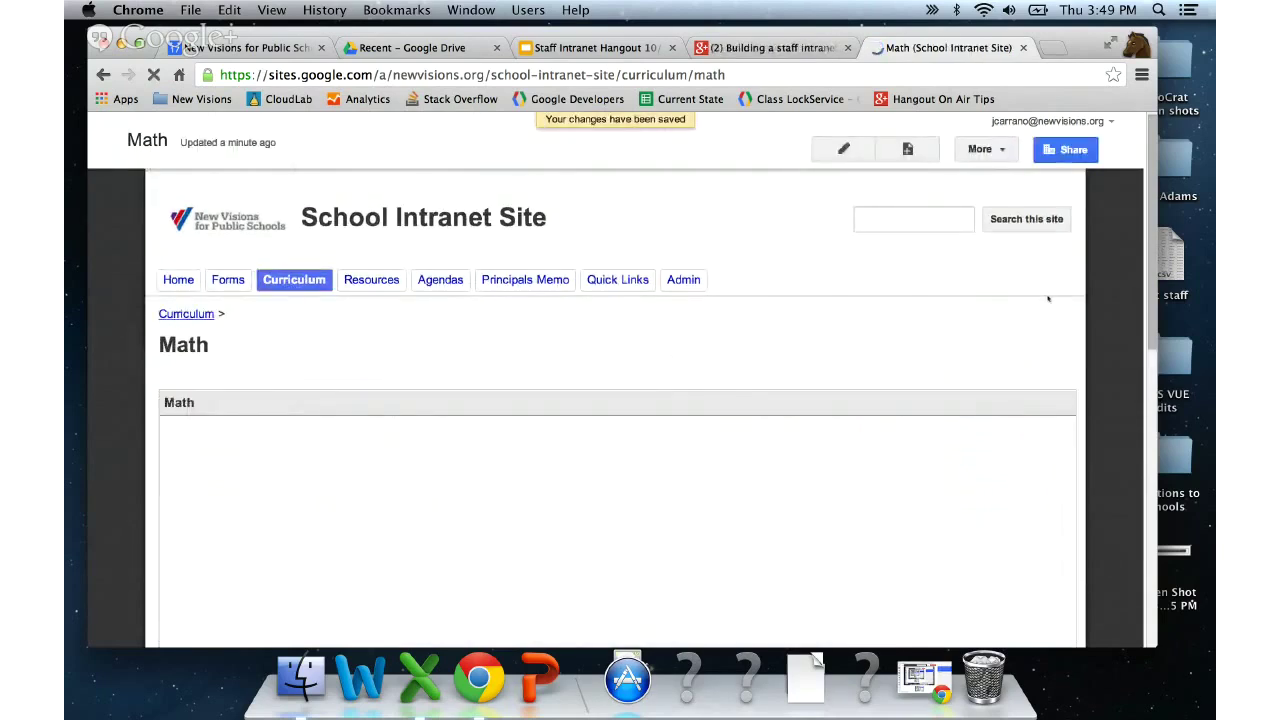
# - Check that the embedded folder lists Math Curriculum 1, 2 and 3, then switch to Drive's recent files
pyautogui.scroll(-1, 1106, 347)
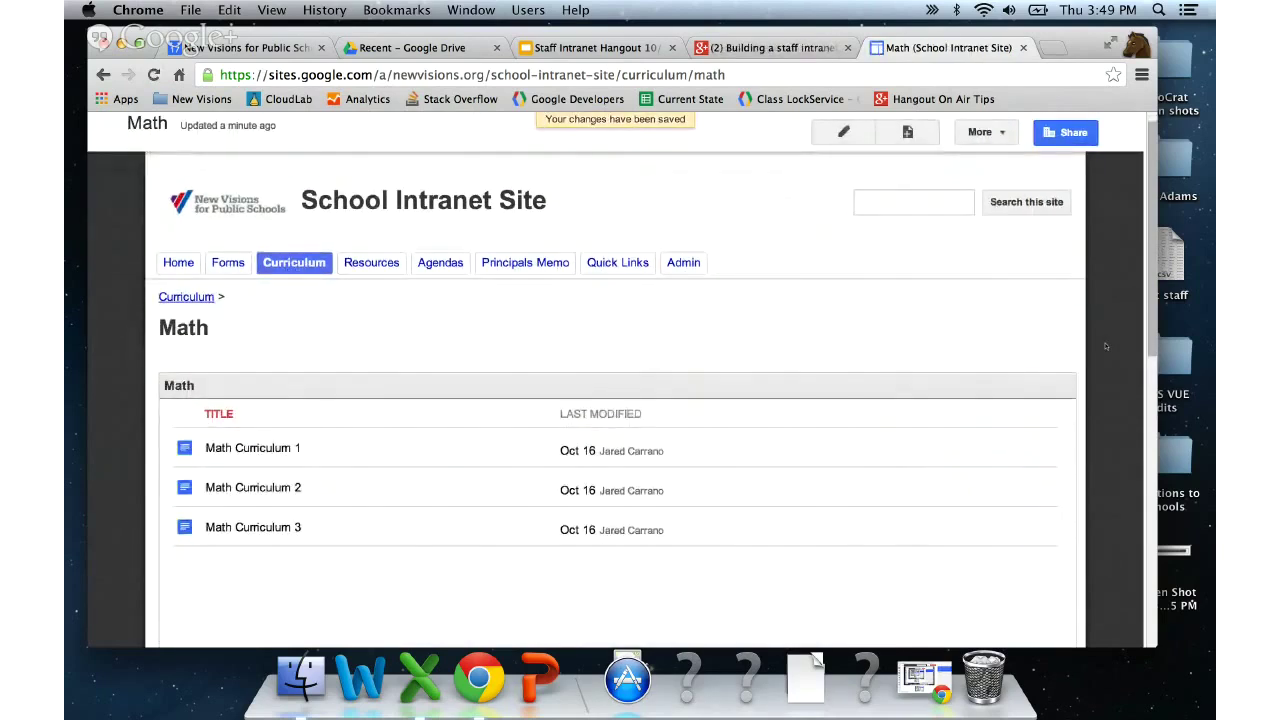
pyautogui.scroll(-2, 1106, 347)
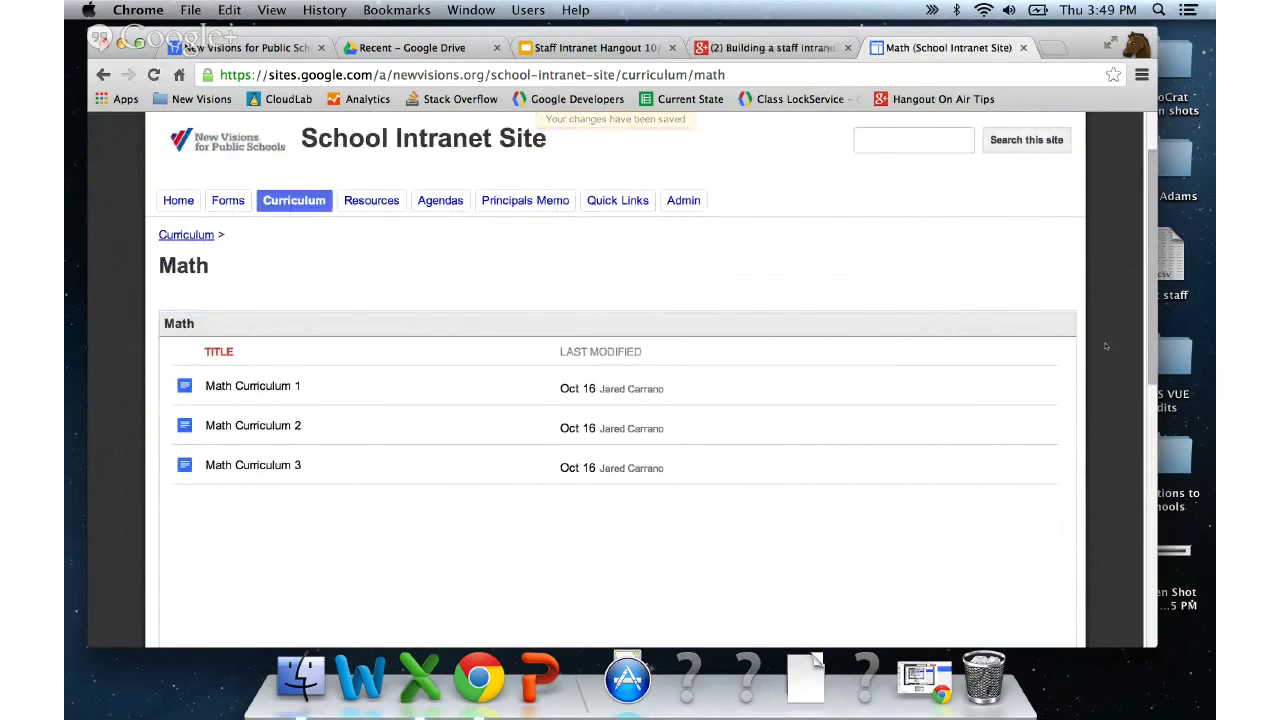
pyautogui.scroll(-1, 1106, 347)
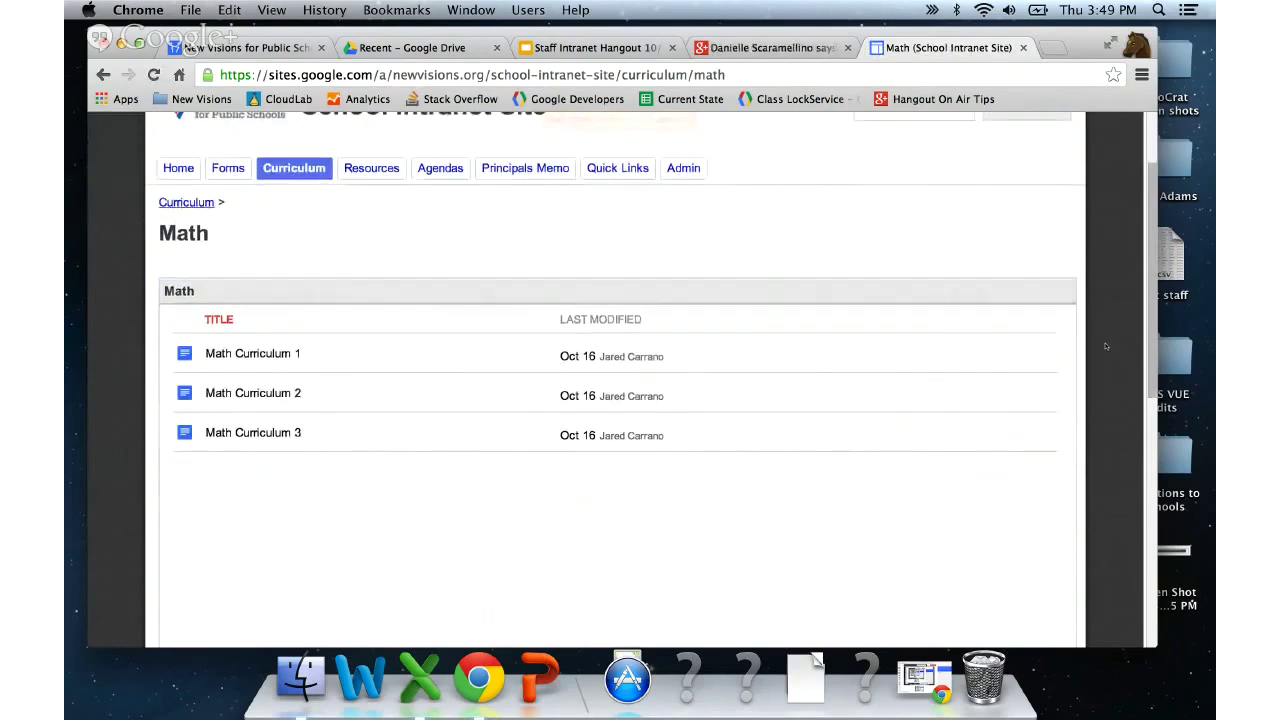
pyautogui.scroll(1, 1106, 347)
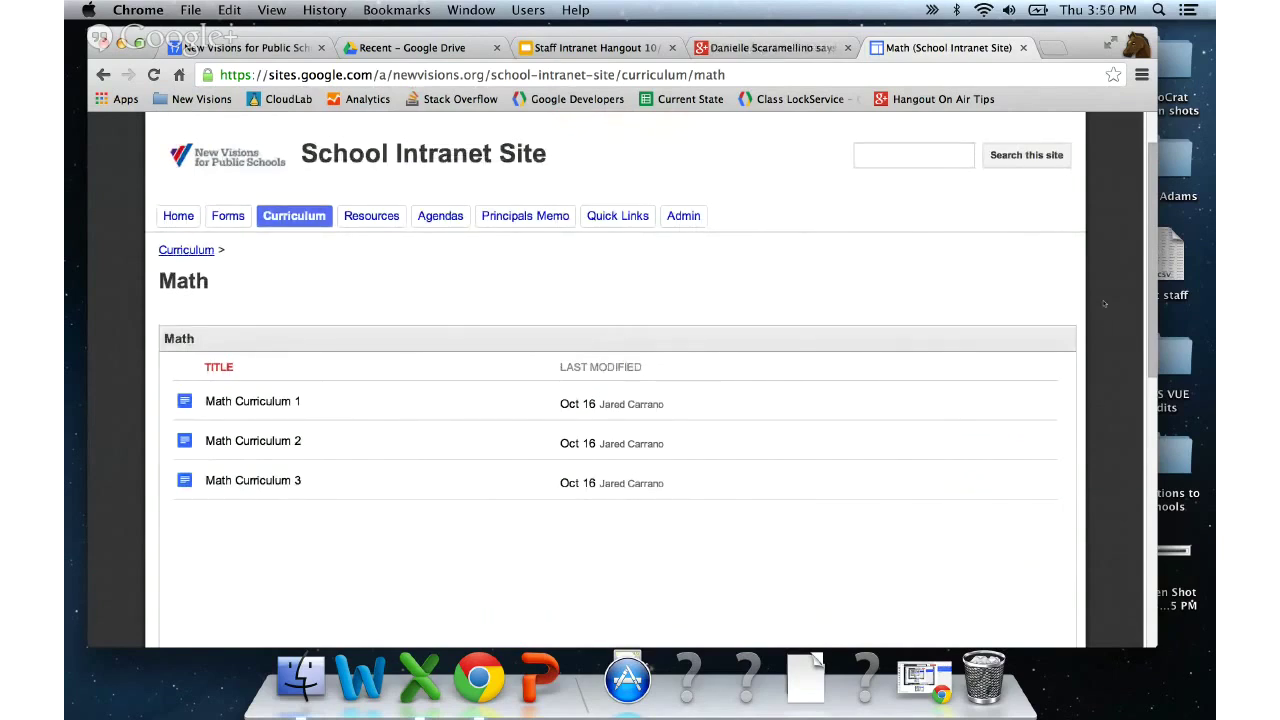
pyautogui.click(432, 47)
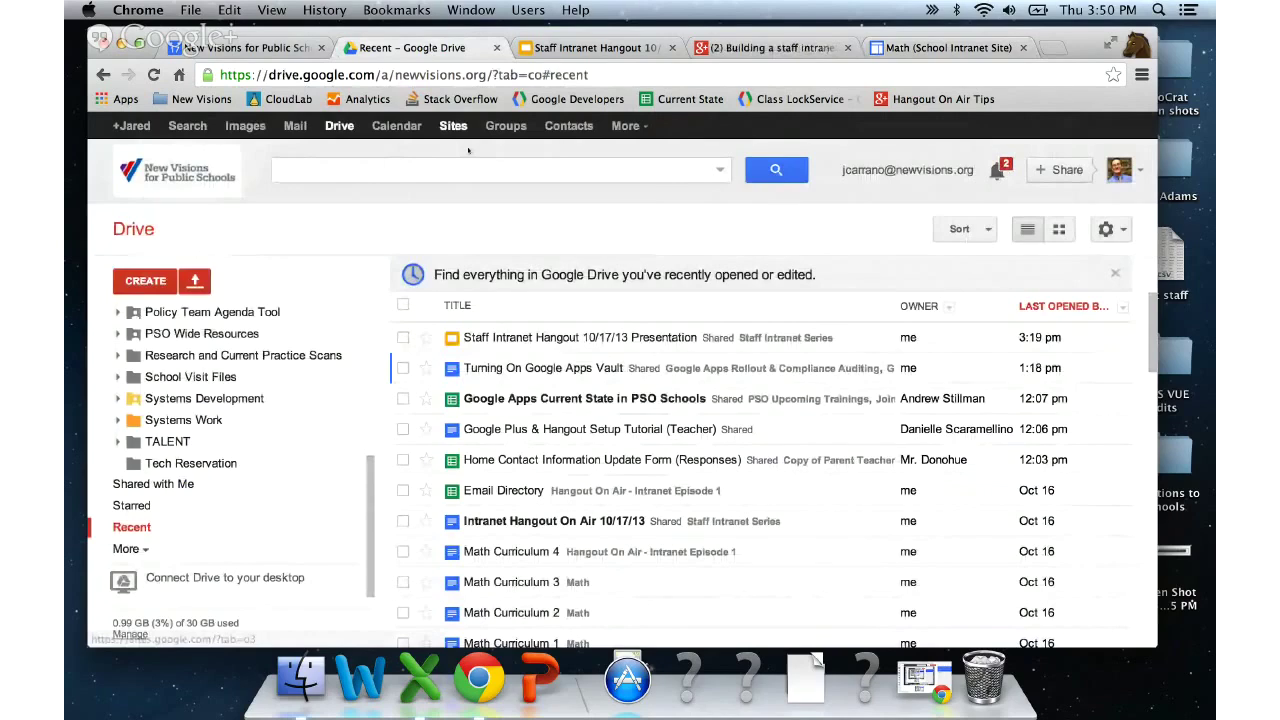
# - Open the Intranet Hangout On Air 10/17/13 document, then close it to return to Drive
pyautogui.click(541, 521)
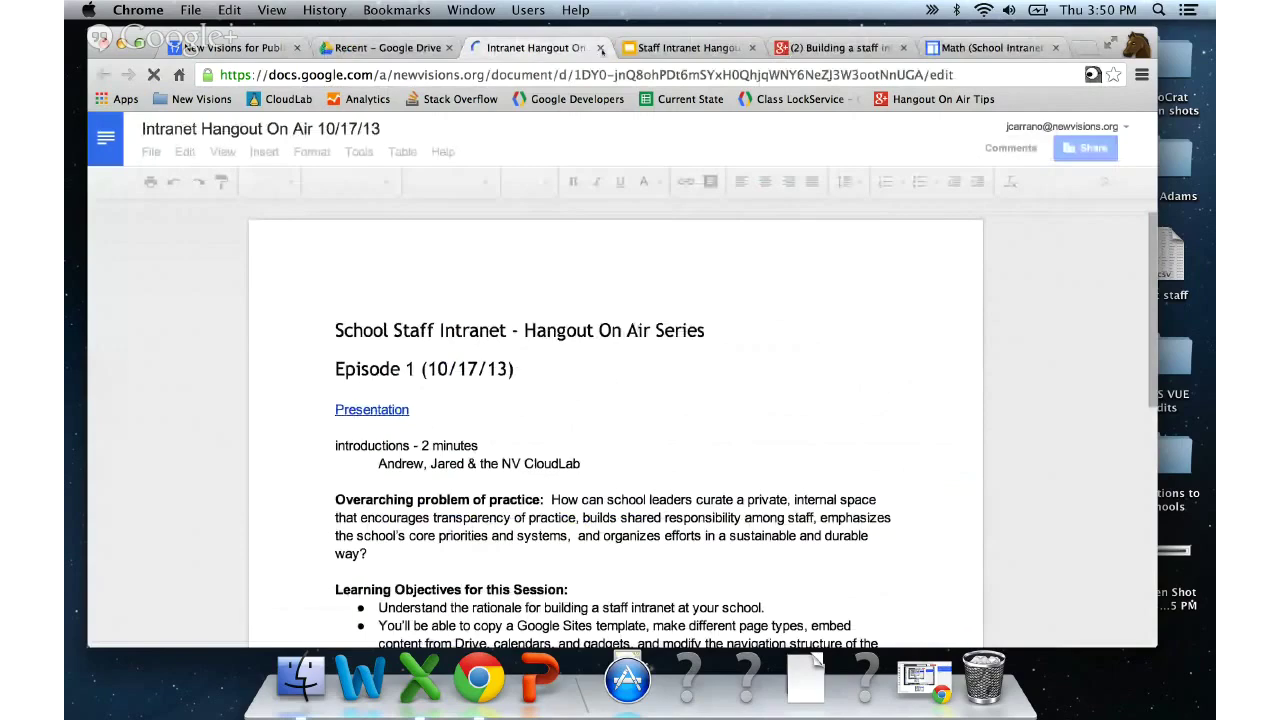
pyautogui.click(600, 47)
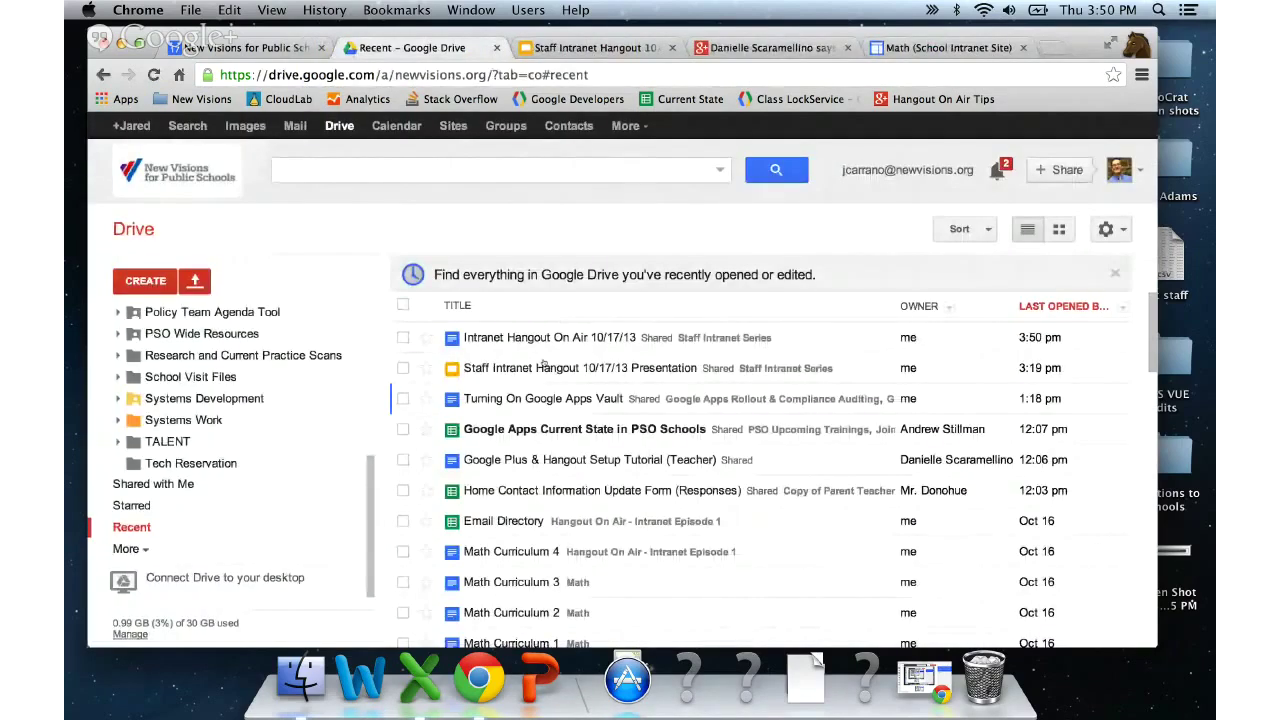
pyautogui.scroll(-5, 543, 365)
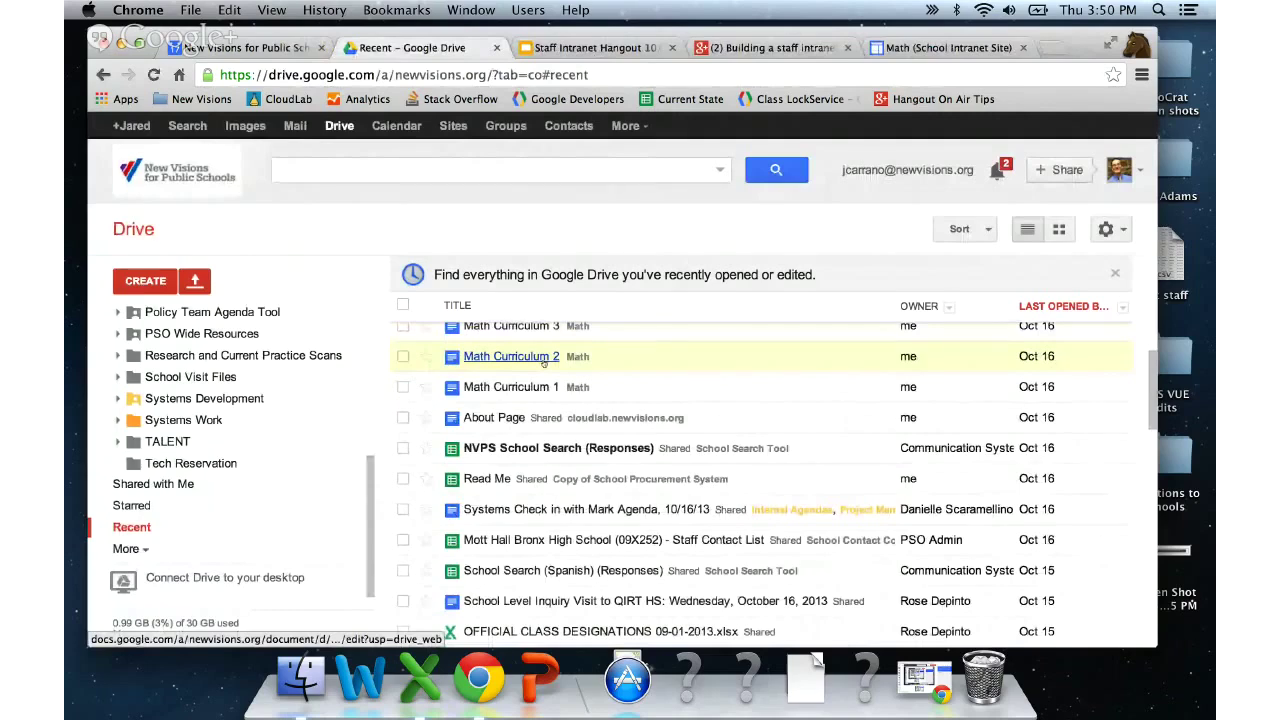
pyautogui.scroll(-5, 543, 365)
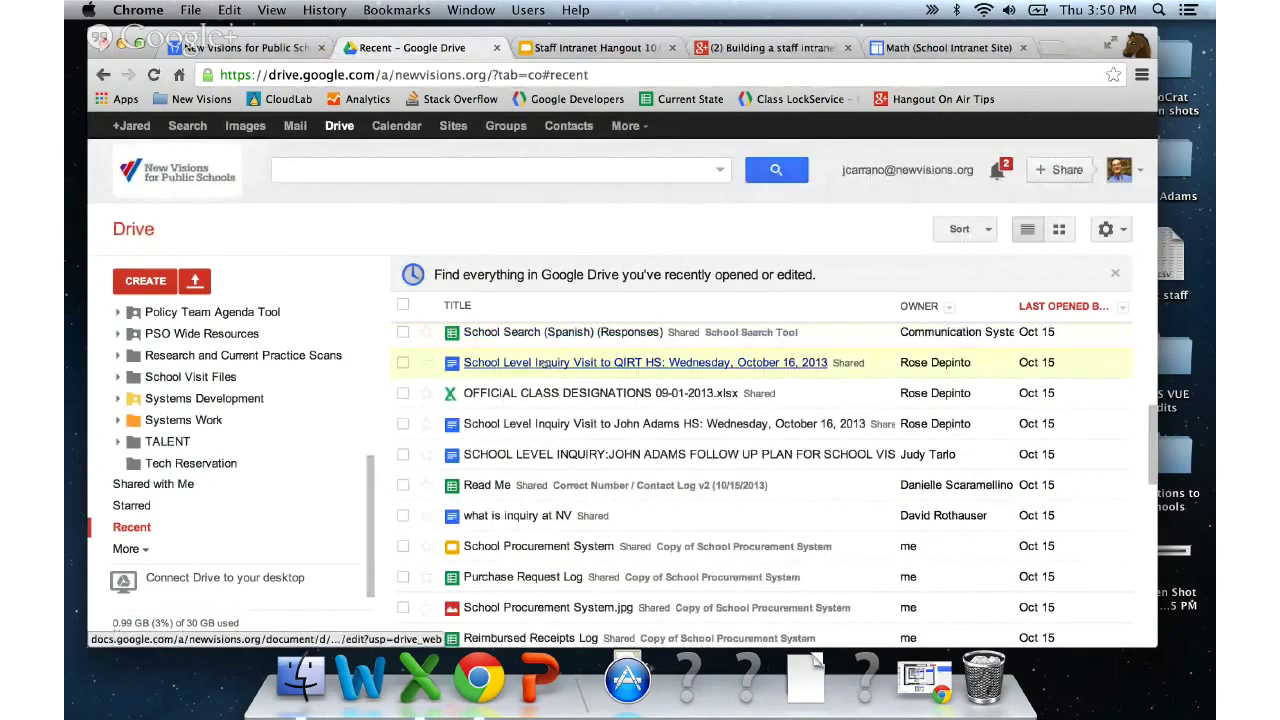
pyautogui.scroll(5, 540, 365)
# - Search Drive for 'math' and move Math Curriculum 4 into the Math folder
pyautogui.click(417, 170)
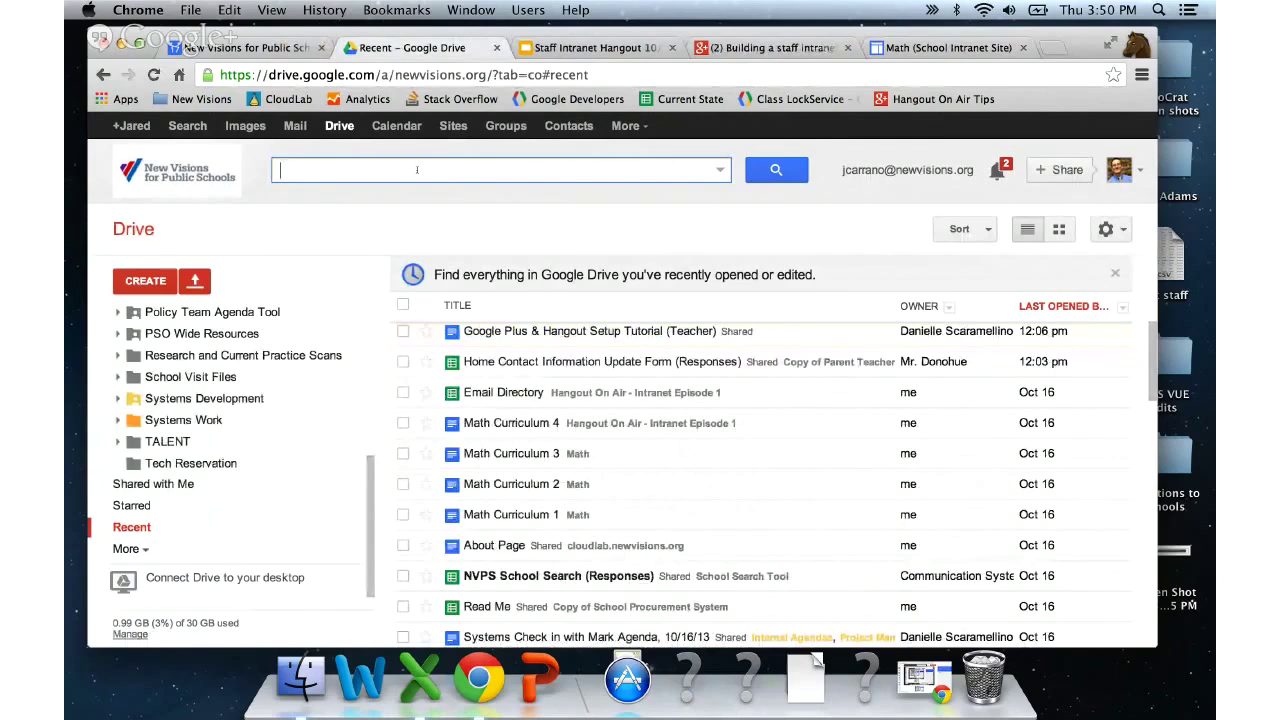
pyautogui.write('math')
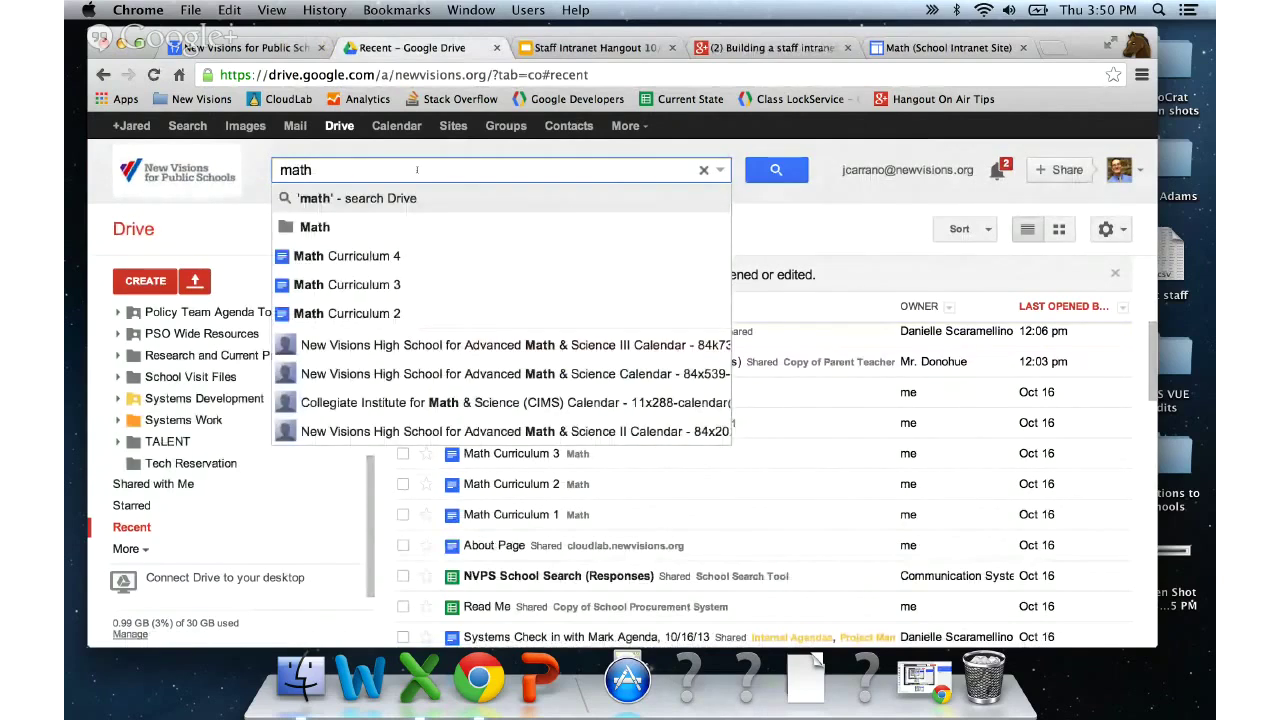
pyautogui.click(562, 267)
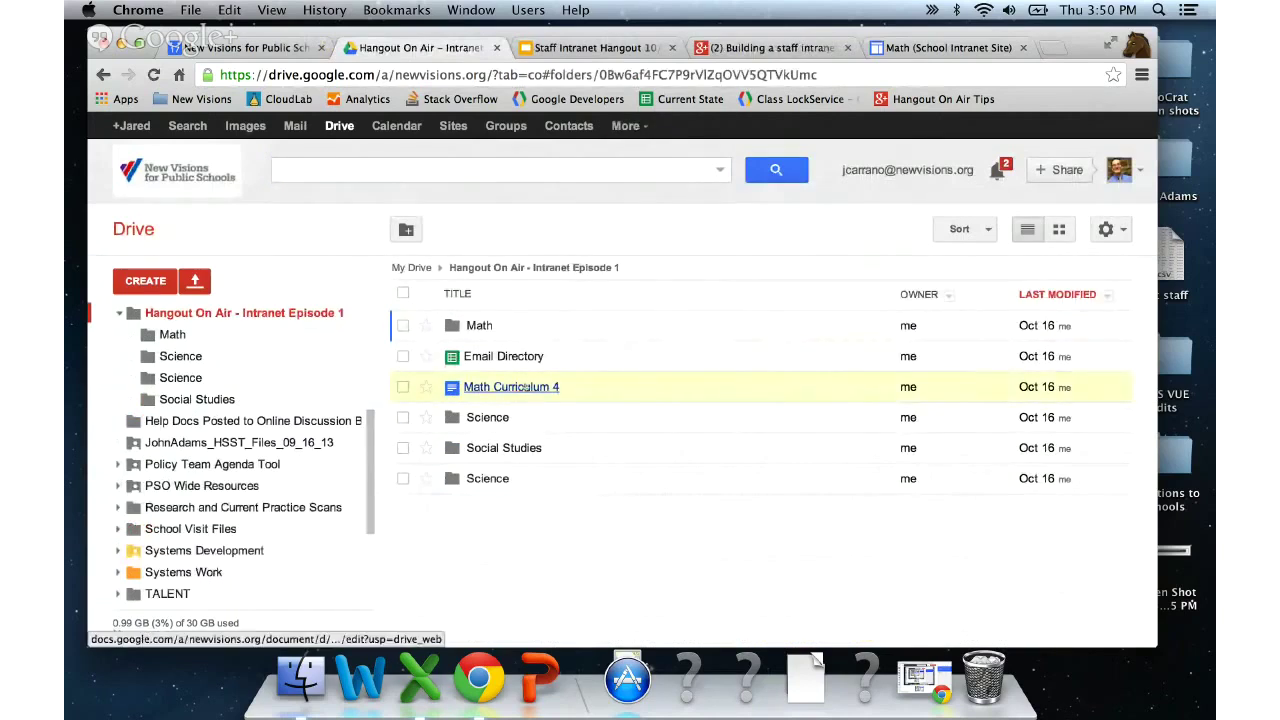
pyautogui.moveTo(525, 387); pyautogui.dragTo(472, 326)
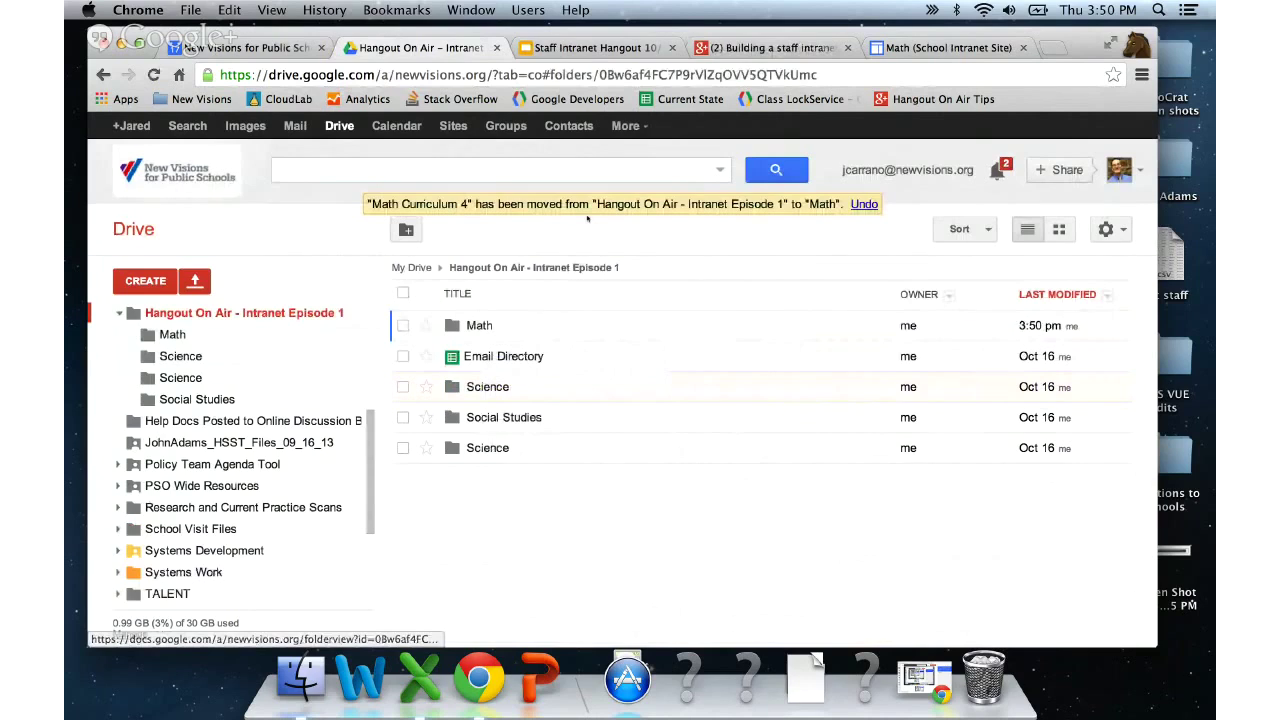
pyautogui.click(928, 50)
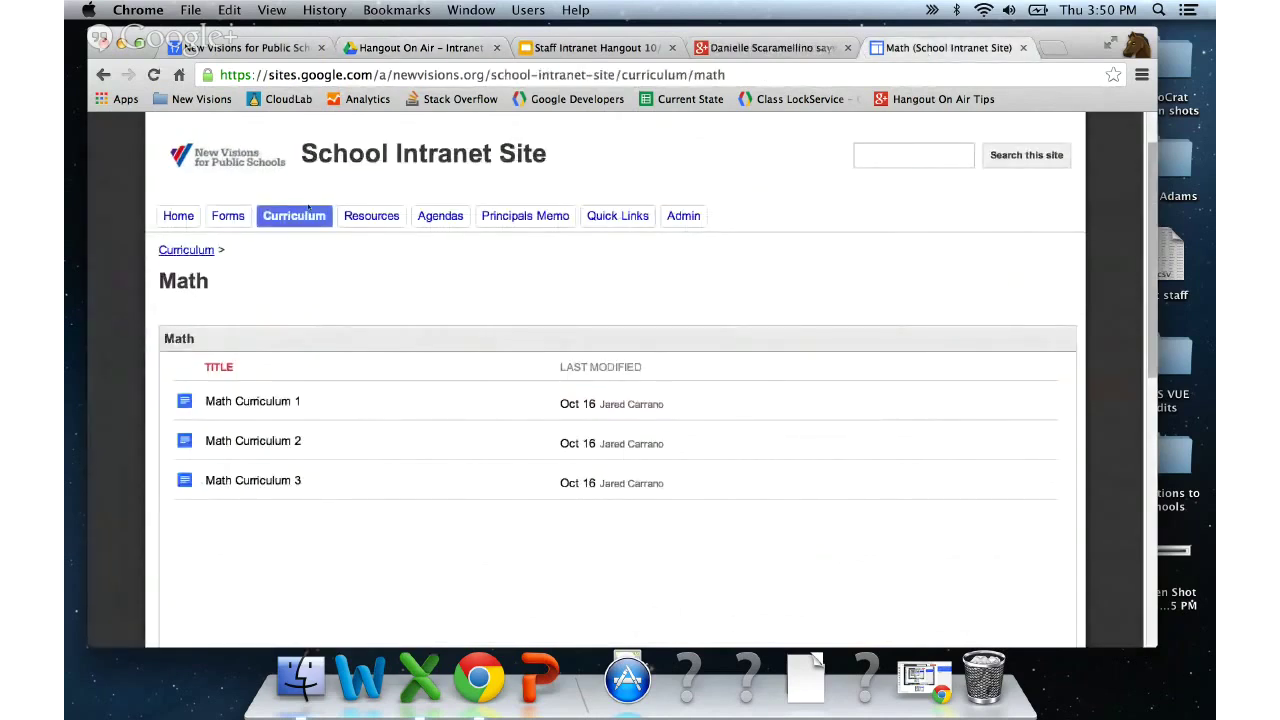
# - Reload the Math page from the Curriculum menu so Math Curriculum 4 appears in the folder list
pyautogui.moveTo(309, 208)
pyautogui.click(285, 268)
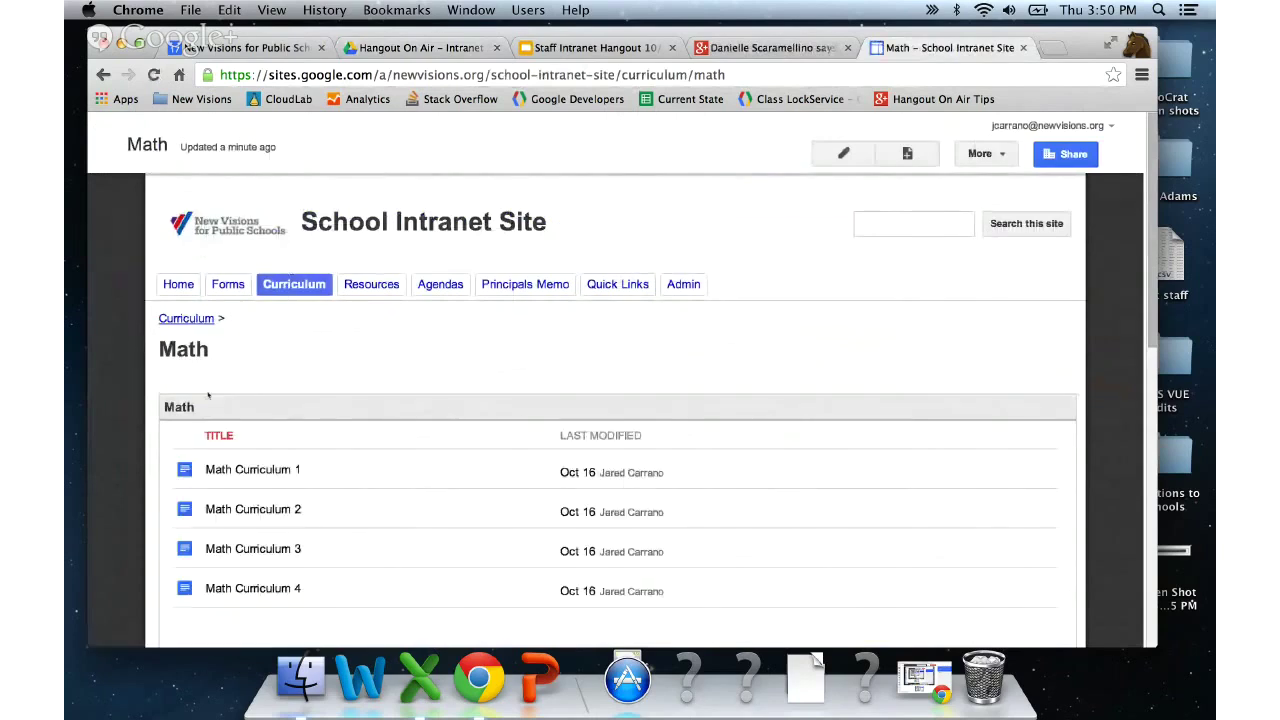
pyautogui.scroll(-2, 255, 510)
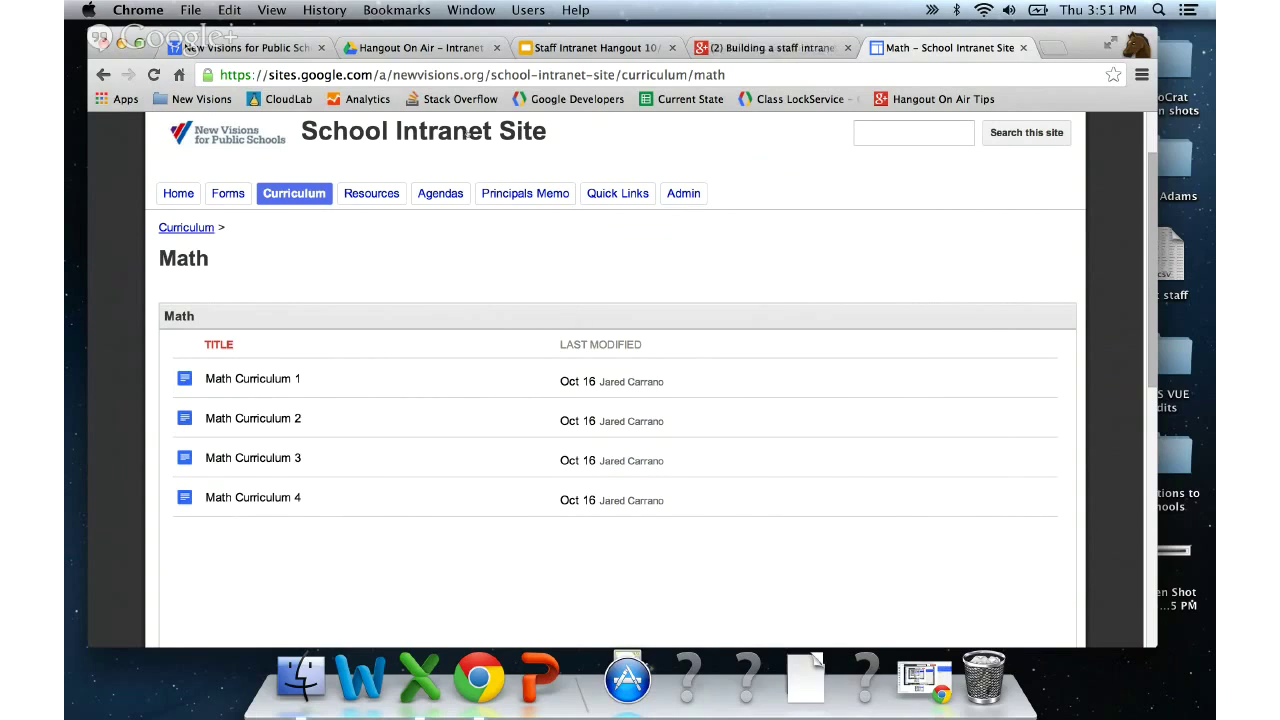
# - Review the Math folder's sharing settings in Drive and close them without changes
pyautogui.click(405, 48)
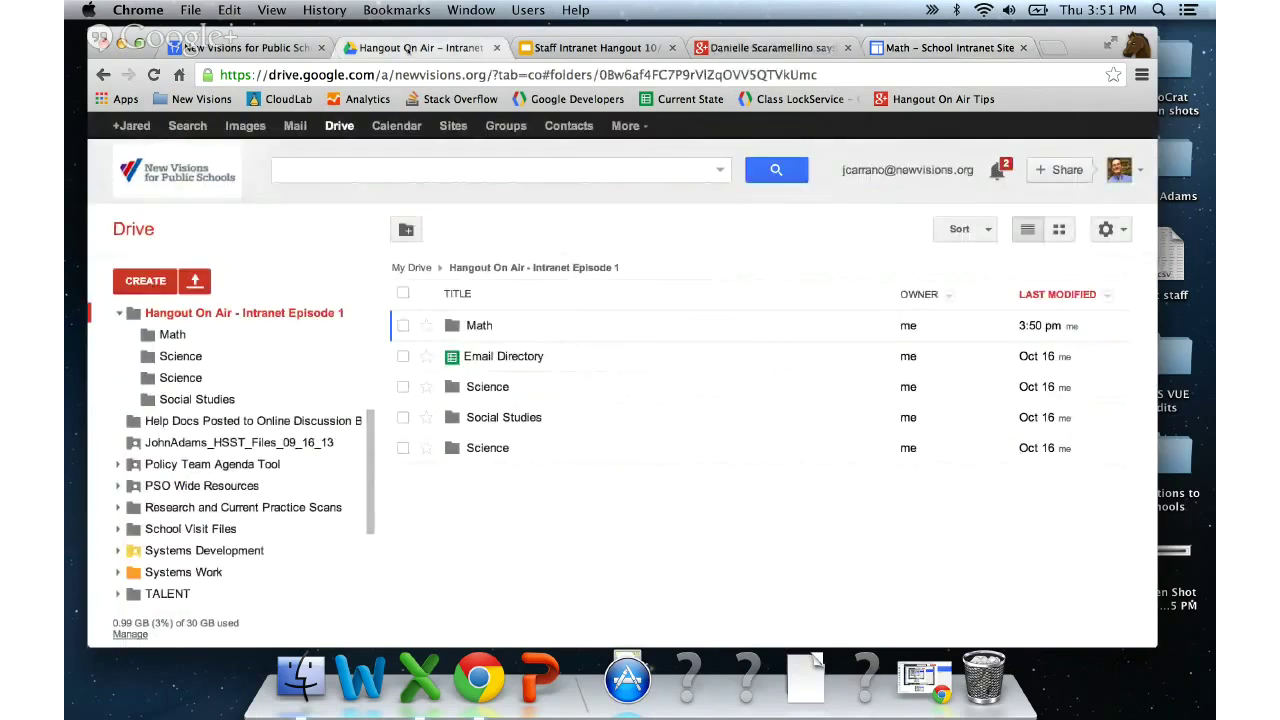
pyautogui.click(403, 326)
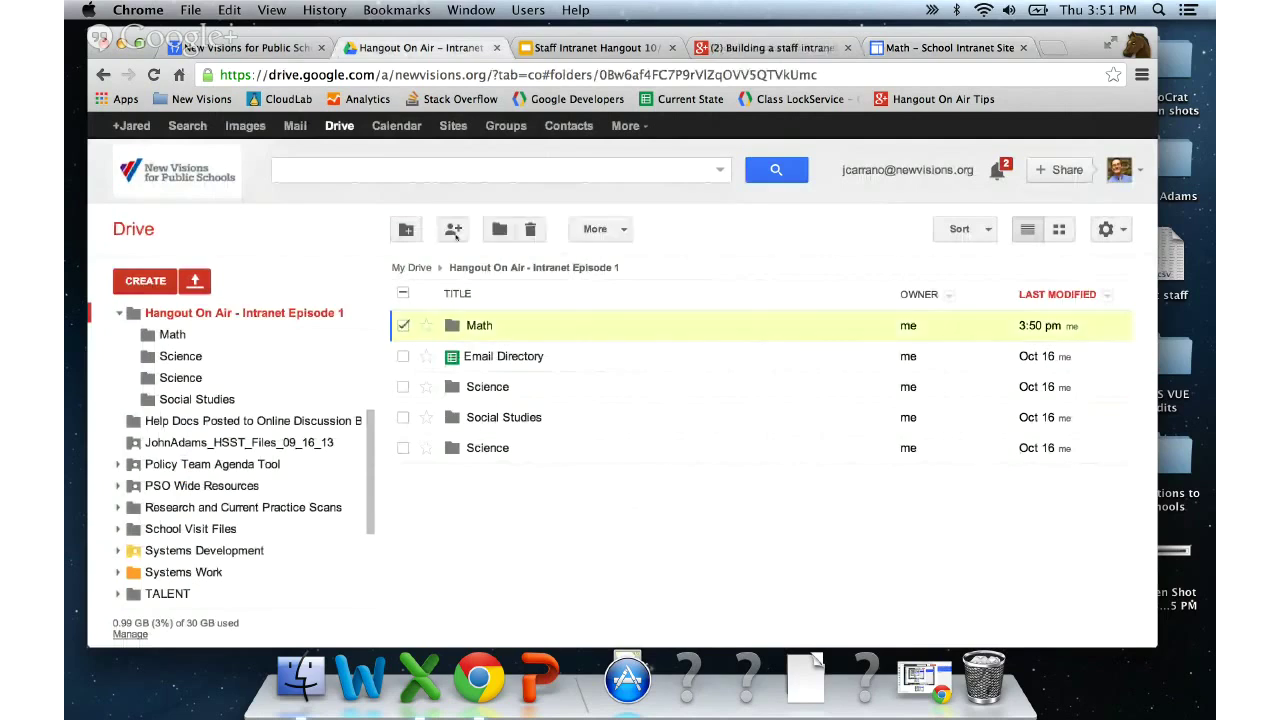
pyautogui.click(454, 230)
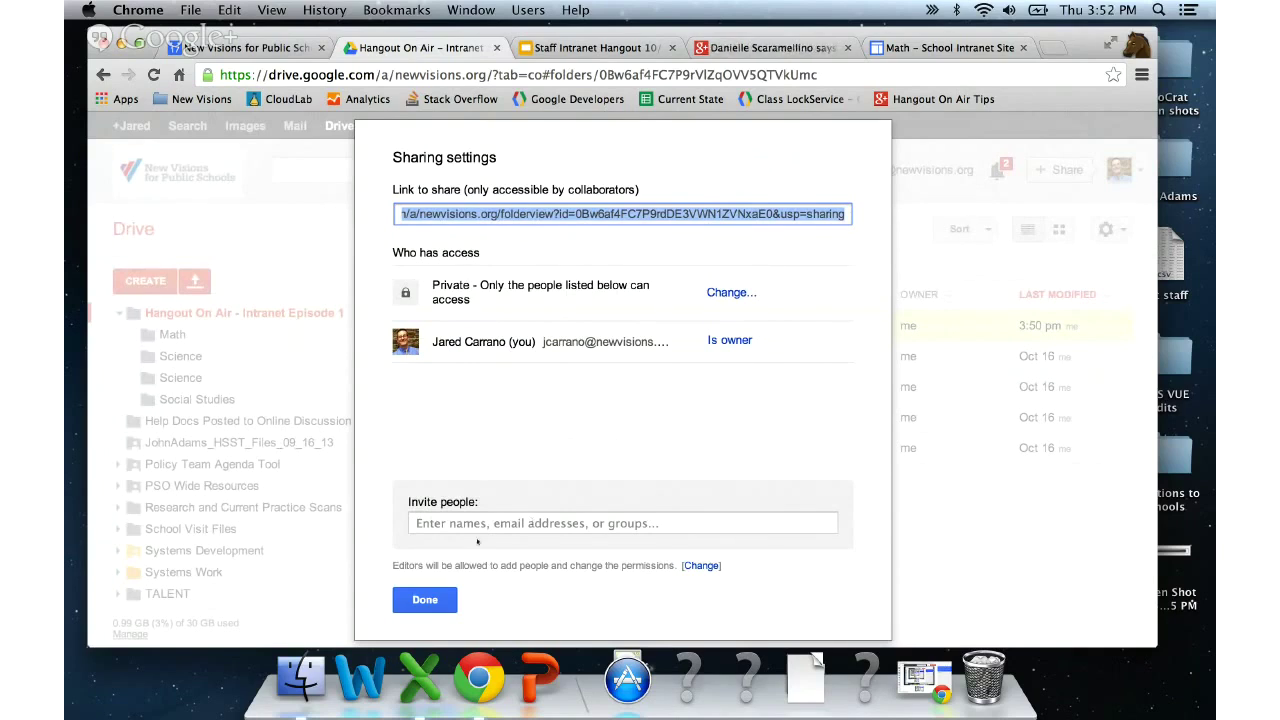
pyautogui.click(420, 597)
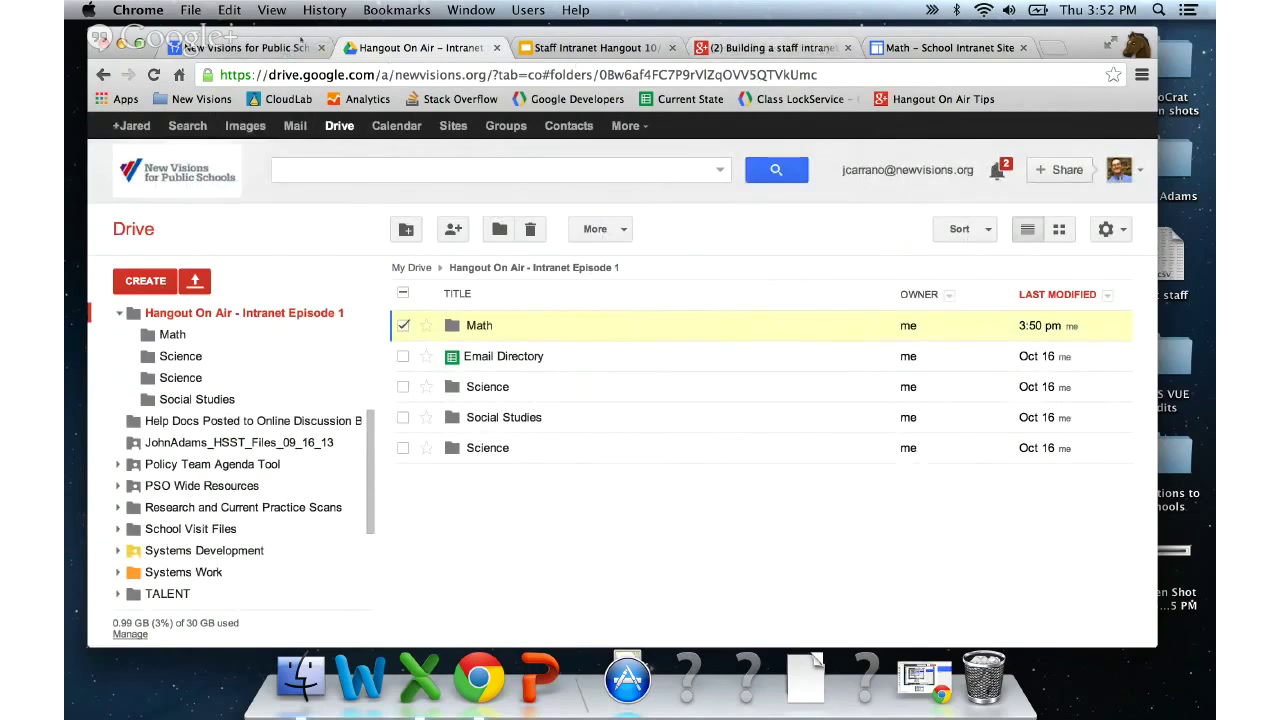
# - Return to the intranet Math page and open the site's sharing and permissions settings
pyautogui.click(936, 52)
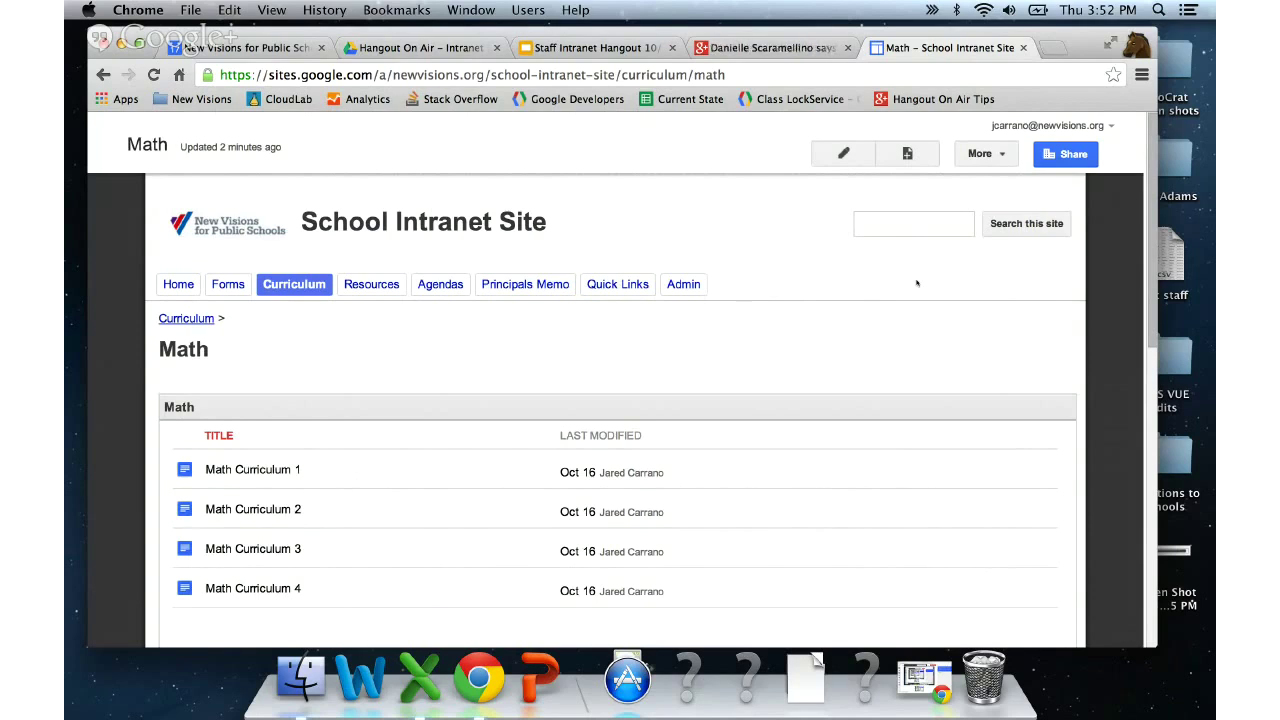
pyautogui.click(1069, 155)
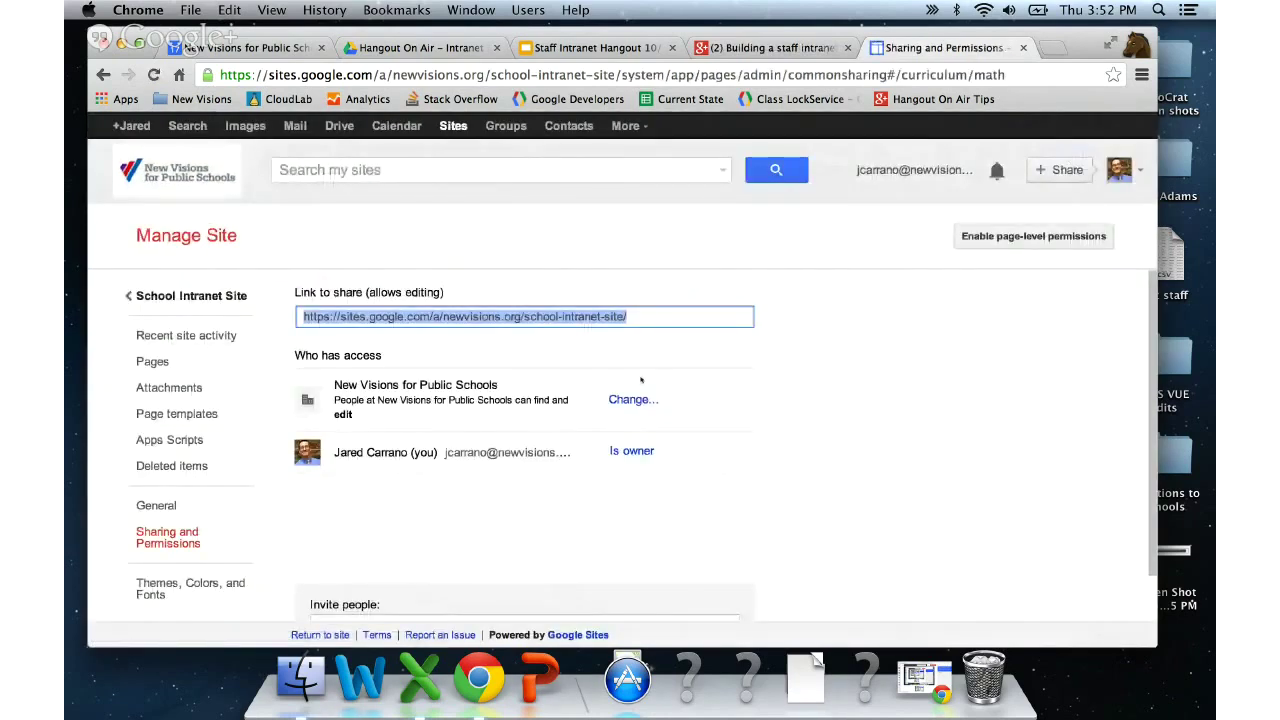
# - Change the School Intranet Site's visibility to Private and save it
pyautogui.scroll(-1, 485, 484)
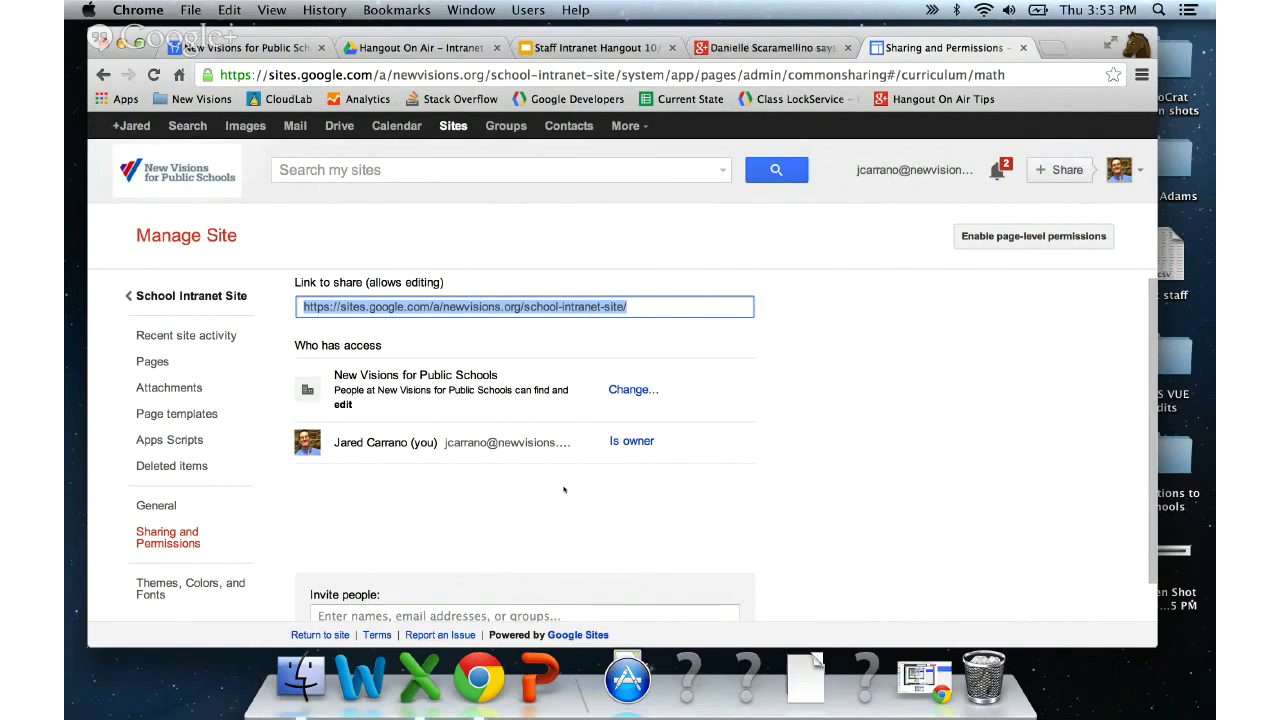
pyautogui.click(632, 390)
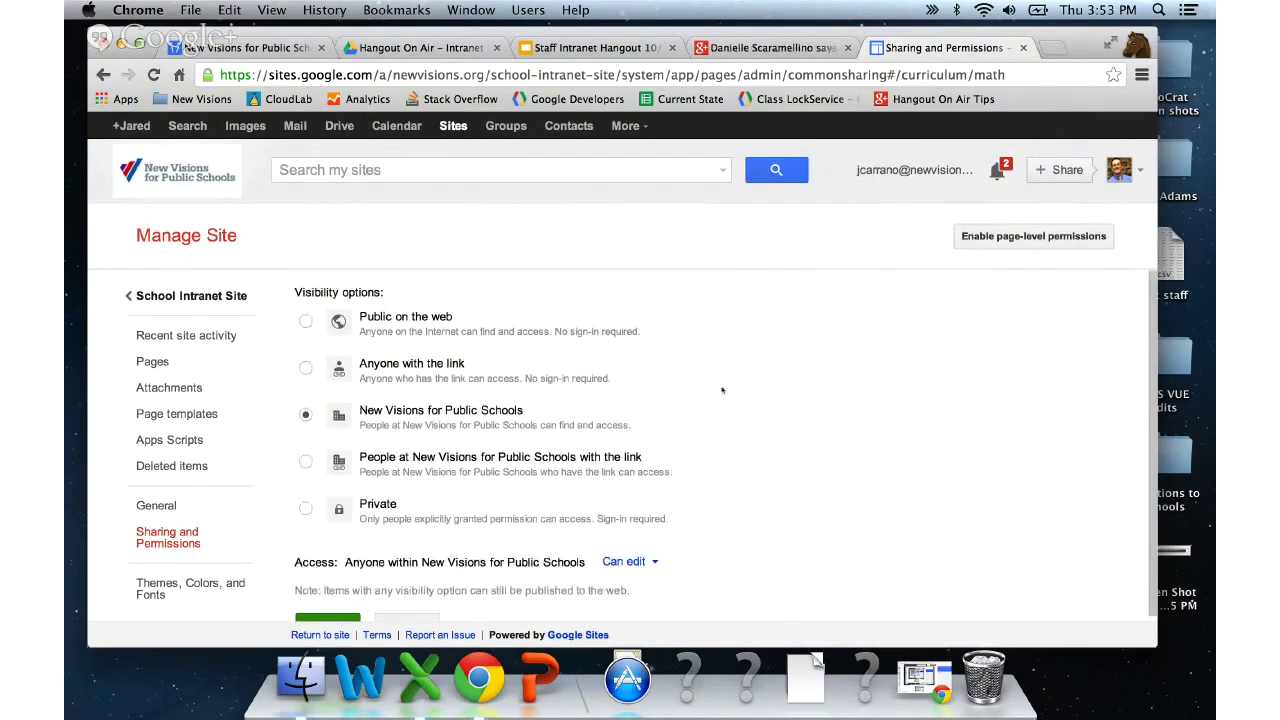
pyautogui.click(372, 499)
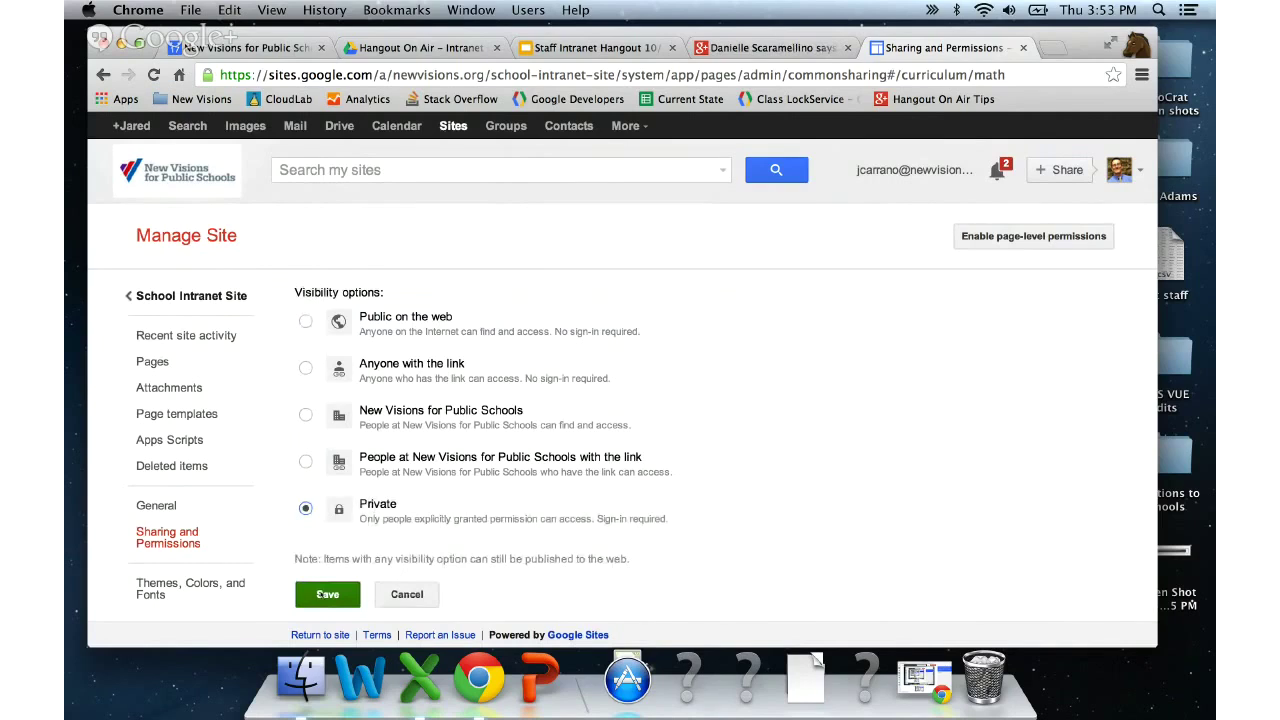
pyautogui.click(327, 594)
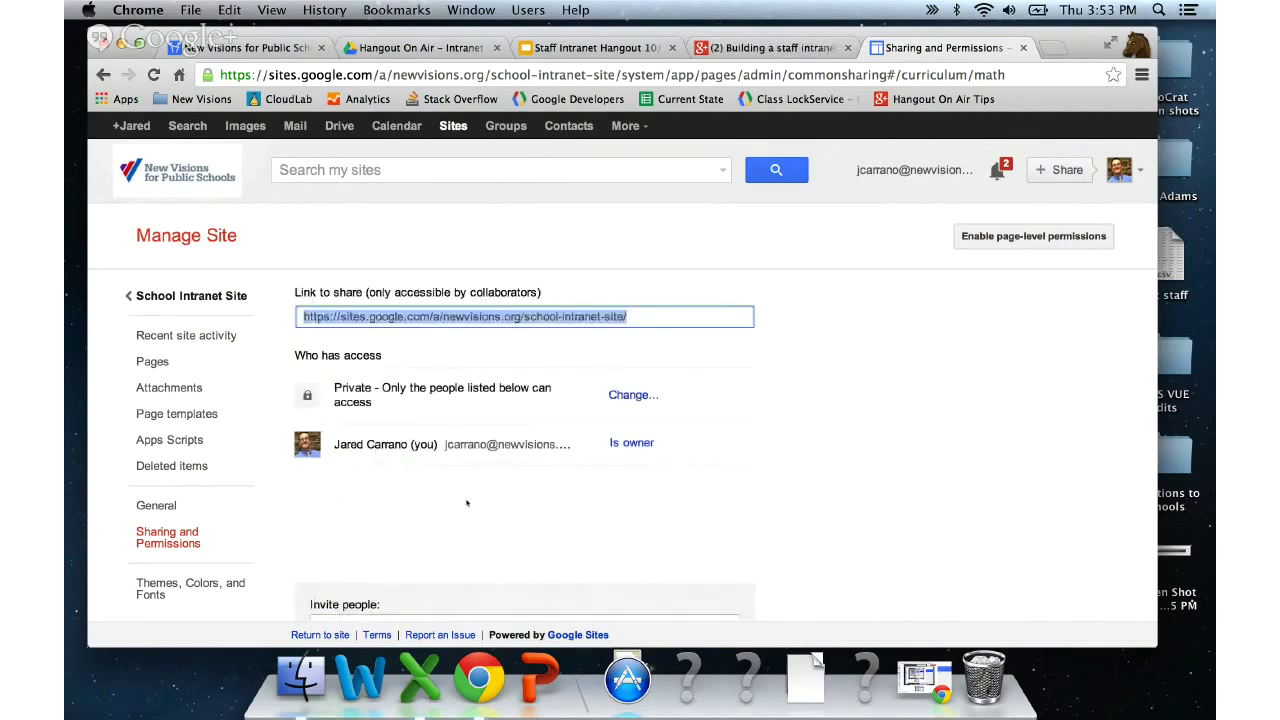
pyautogui.scroll(-2, 490, 490)
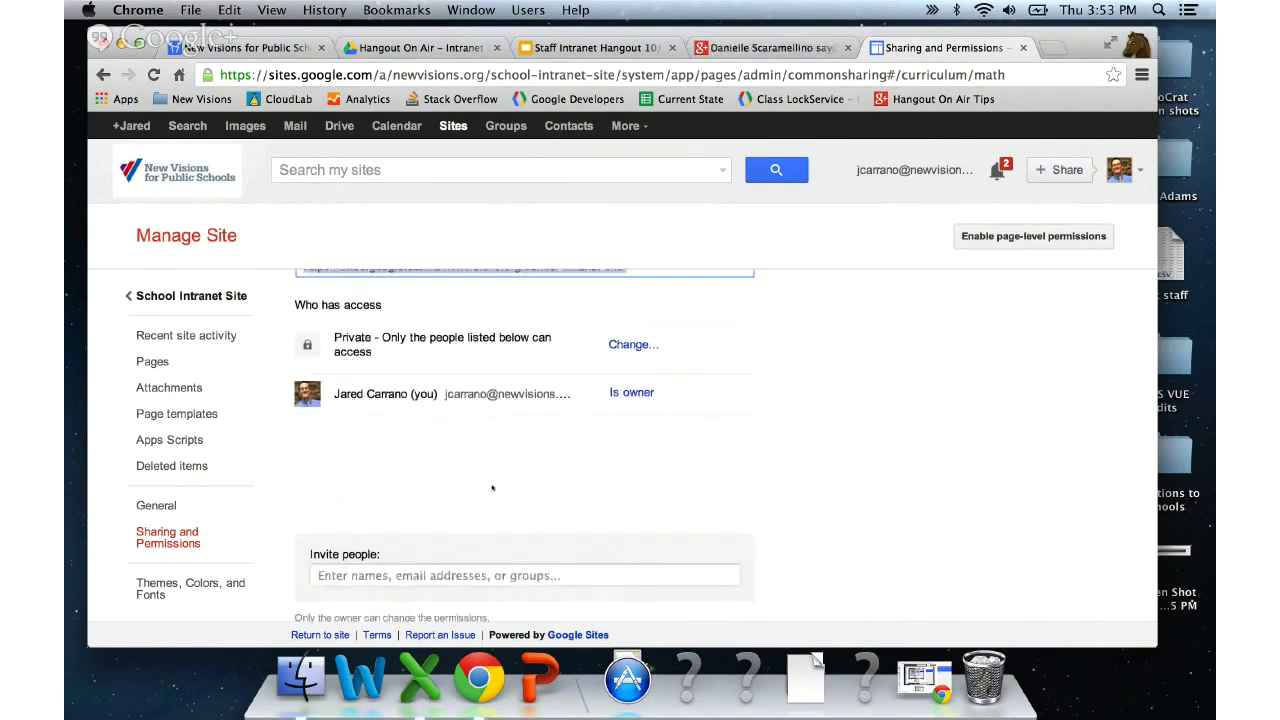
pyautogui.click(464, 564)
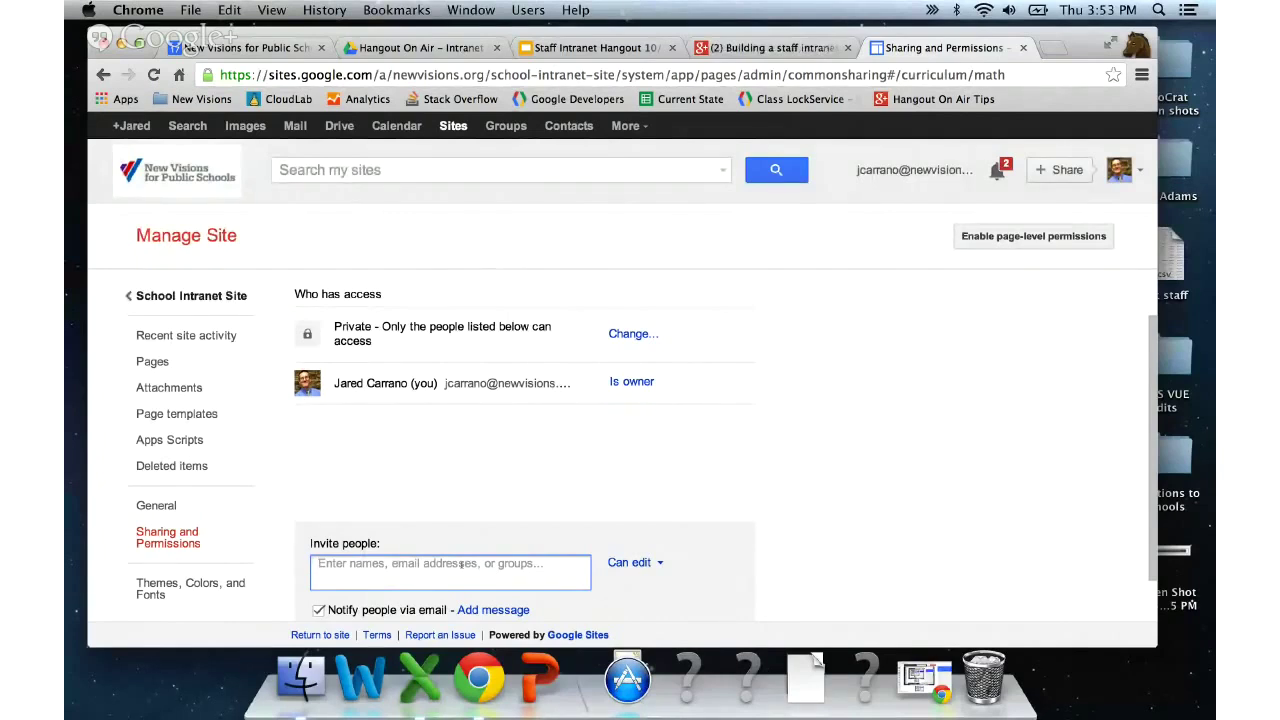
# - Invite the staff group's address with Can view permission and confirm sharing
pyautogui.write('staff')
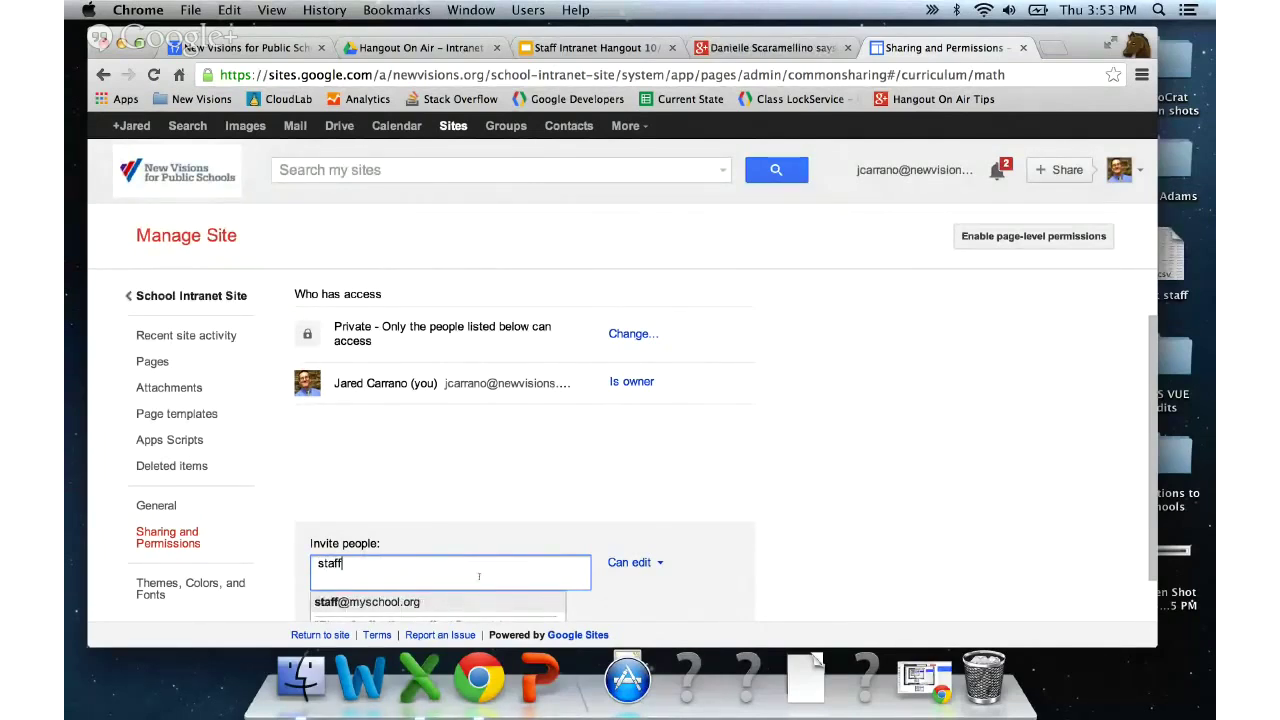
pyautogui.click(421, 606)
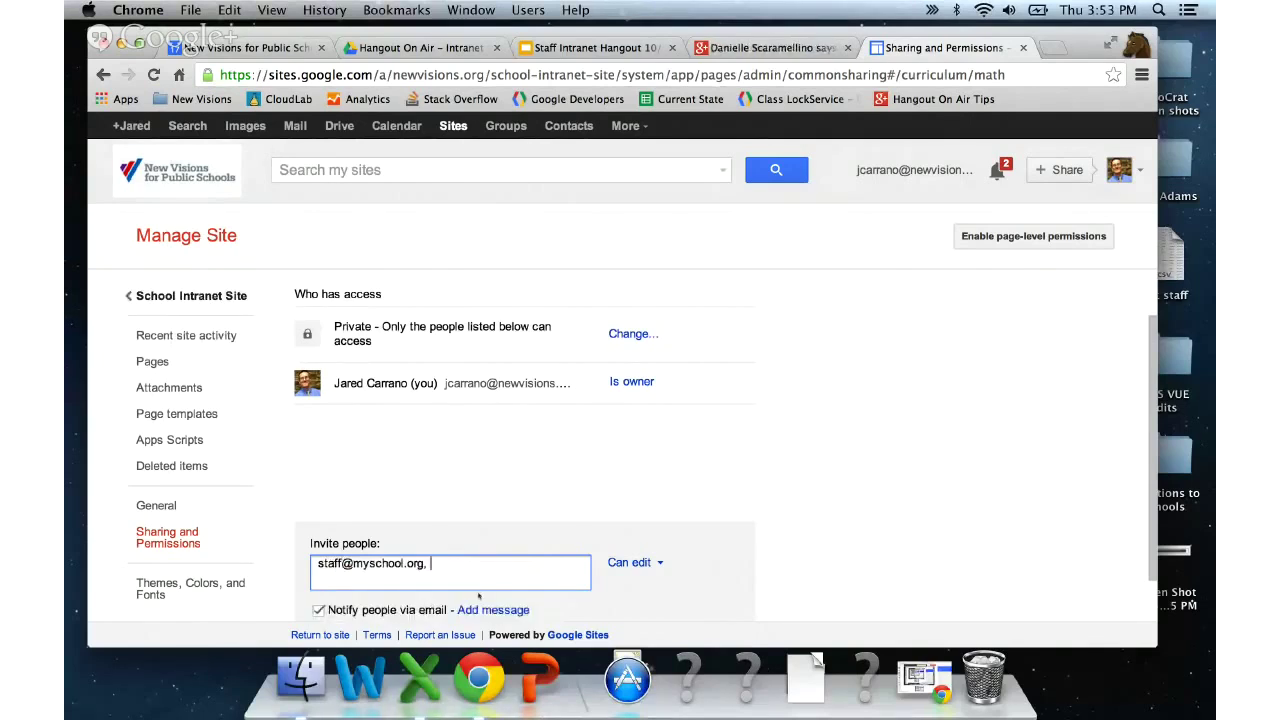
pyautogui.click(655, 563)
pyautogui.scroll(-1, 659, 593)
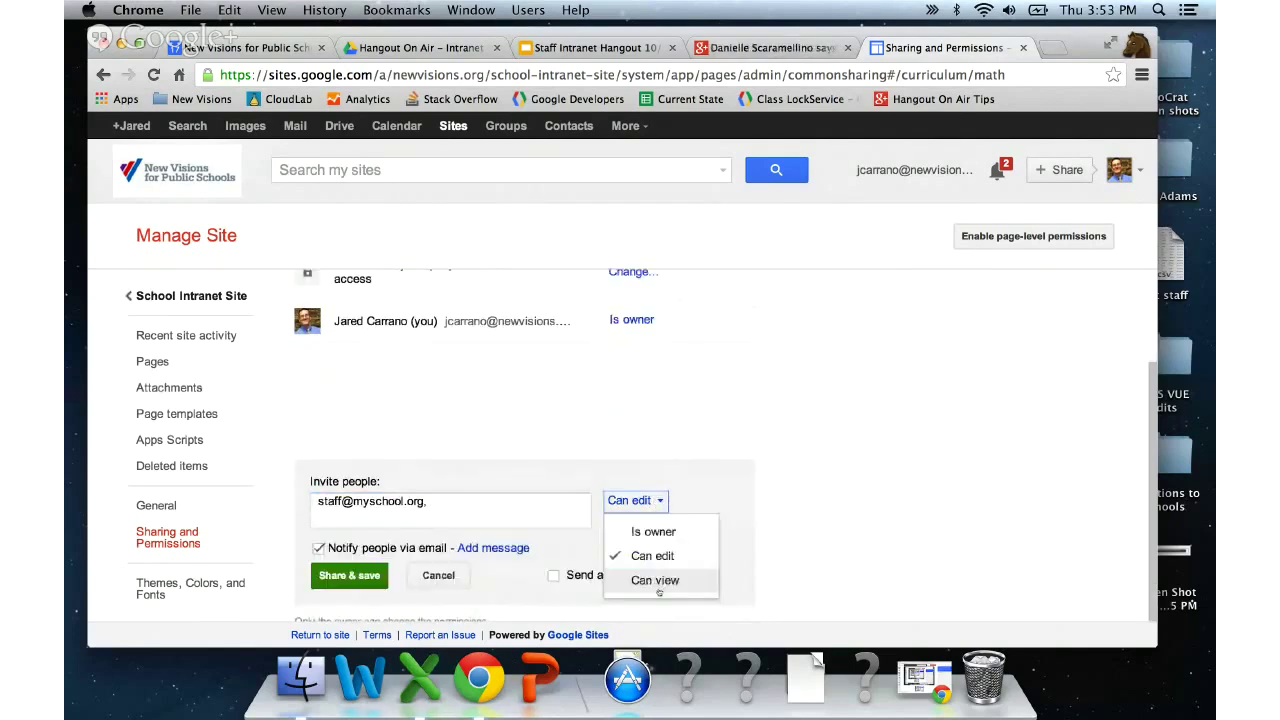
pyautogui.click(655, 581)
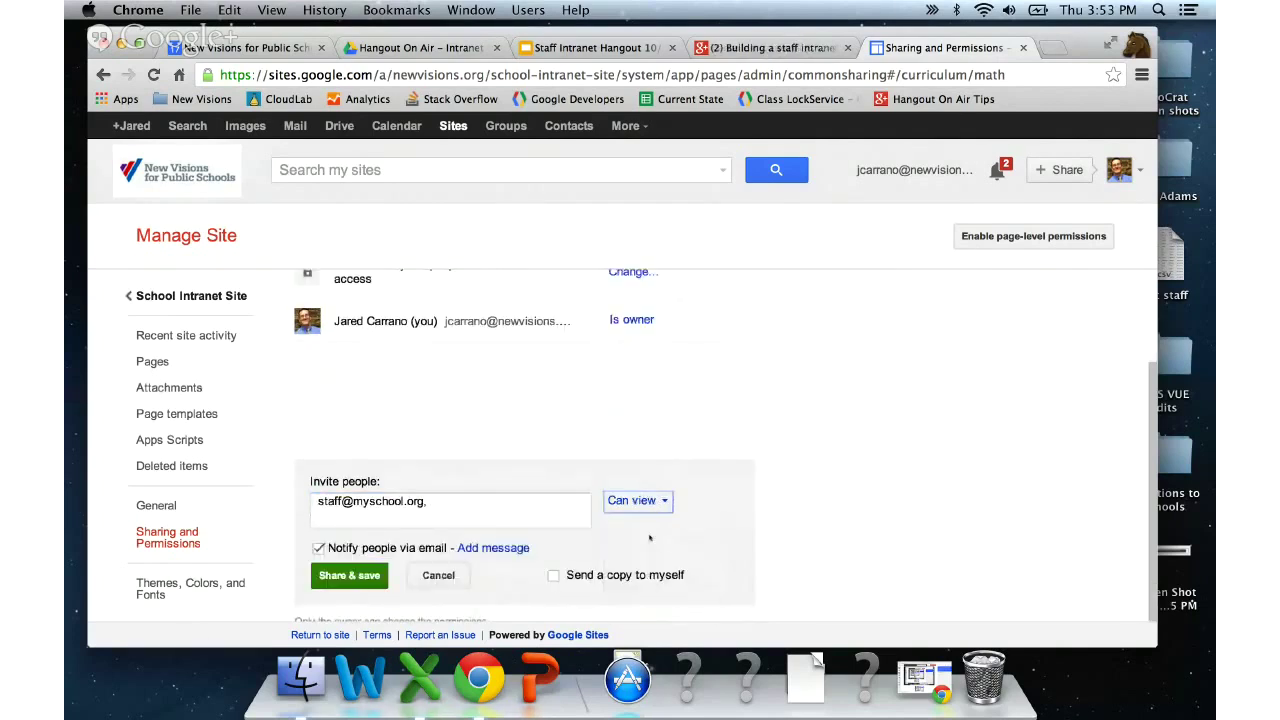
pyautogui.click(354, 573)
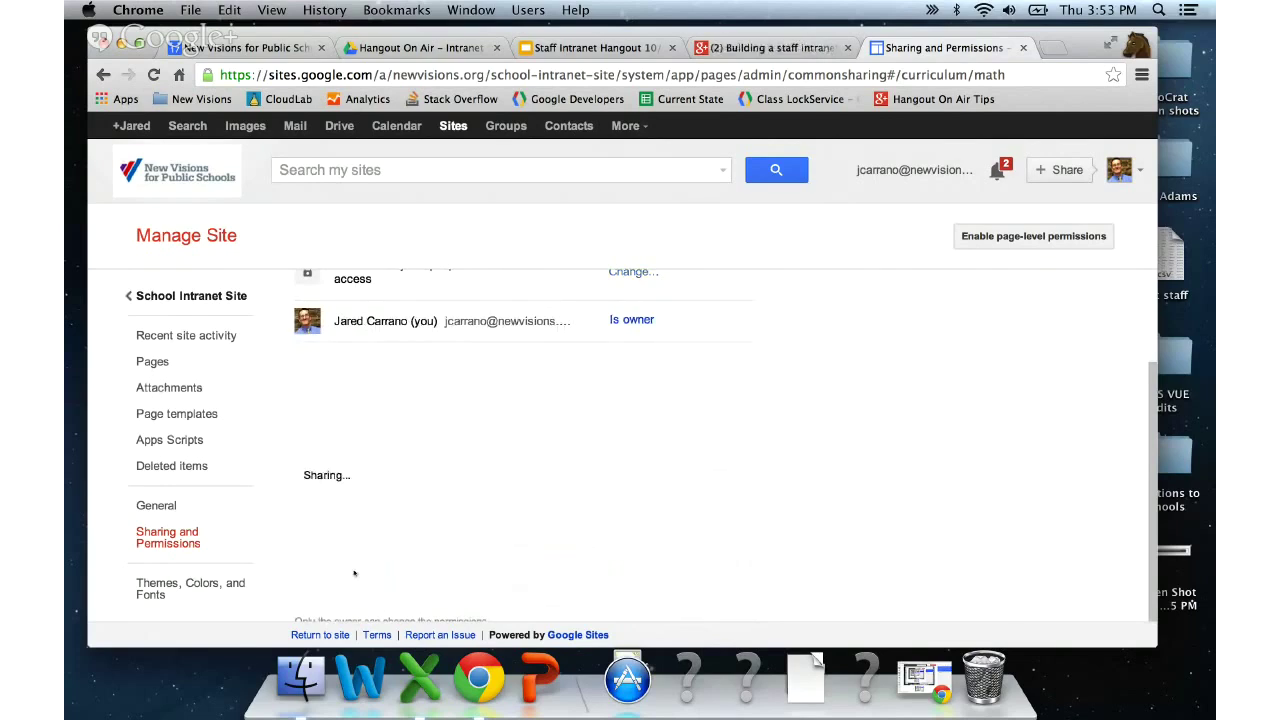
pyautogui.scroll(1, 501, 541)
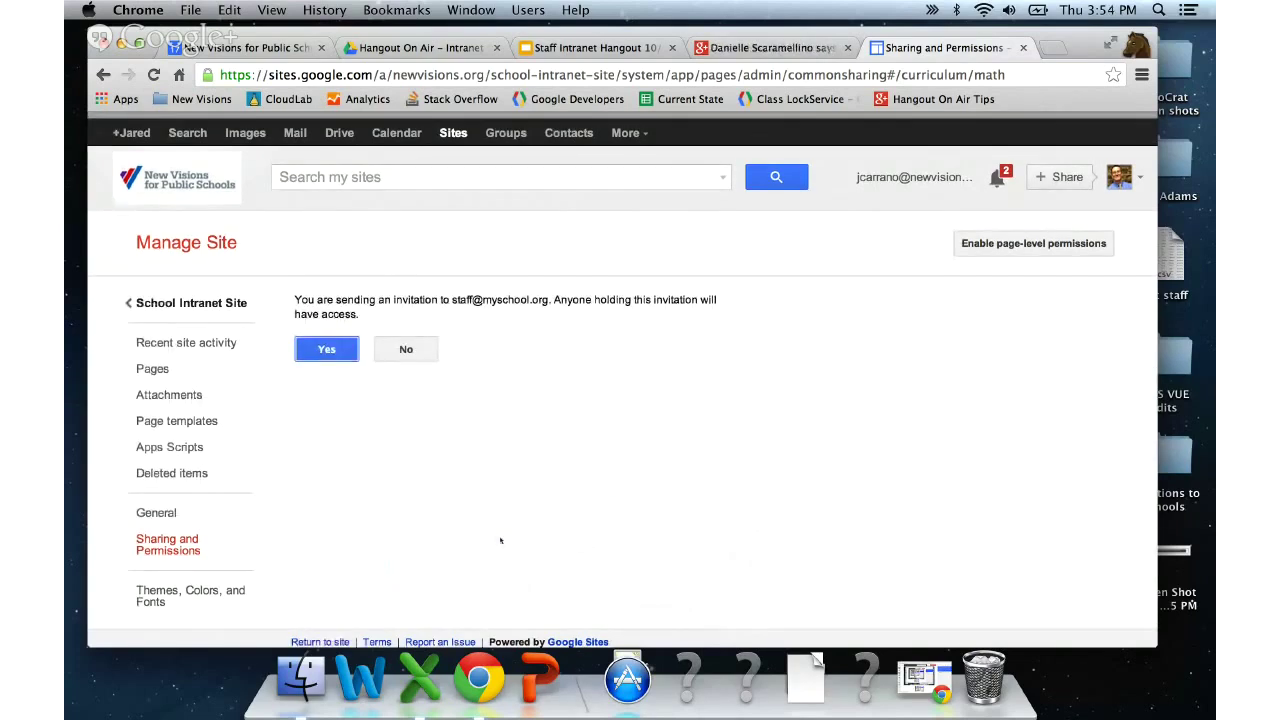
pyautogui.press('Return')
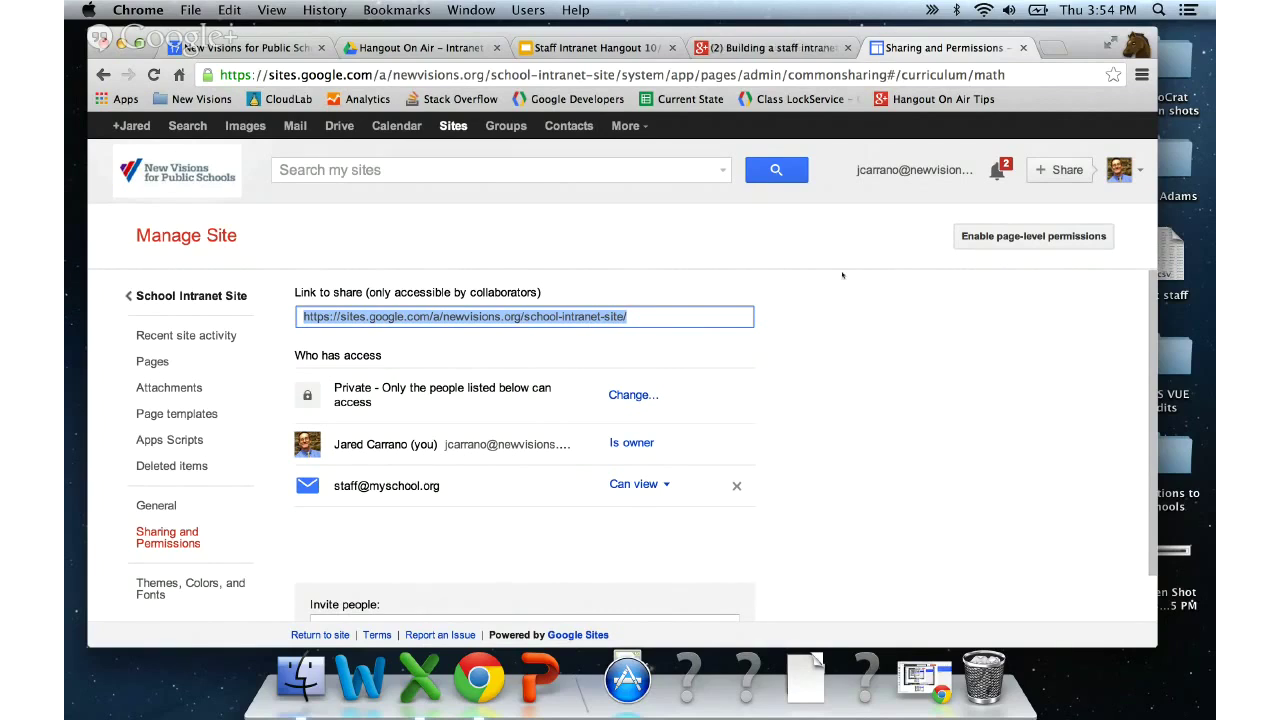
pyautogui.click(190, 294)
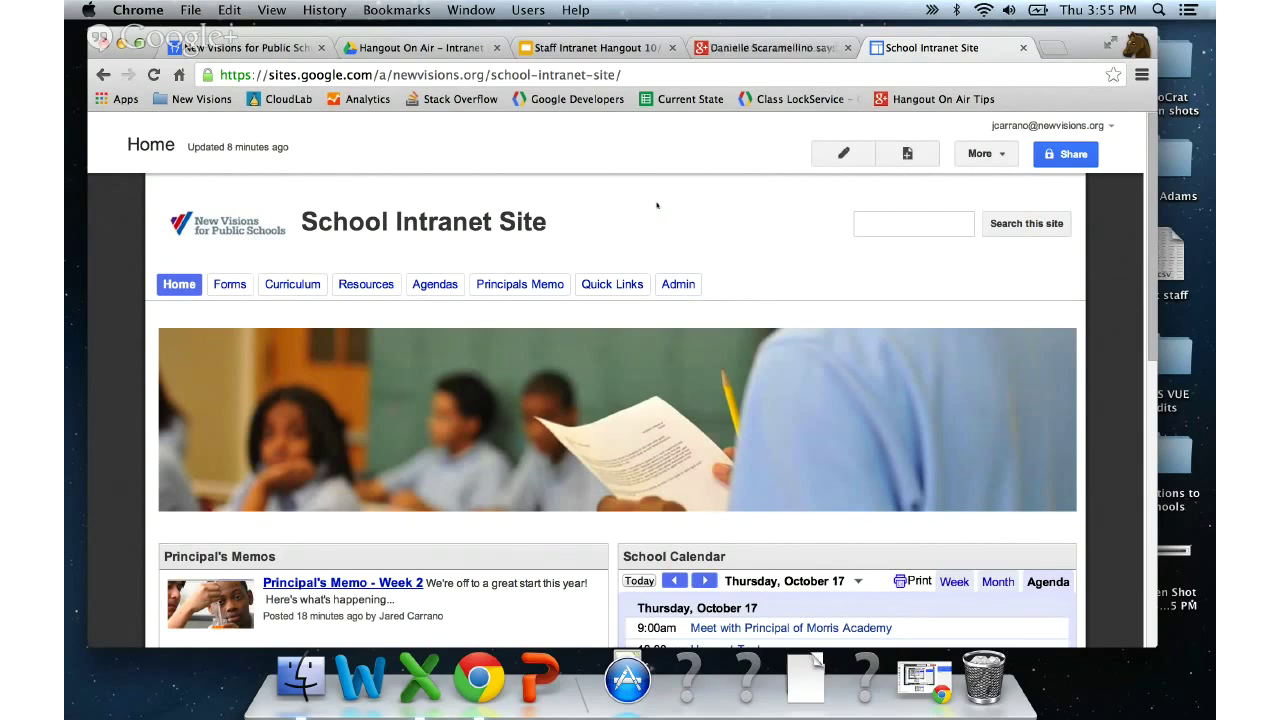
pyautogui.click(1078, 153)
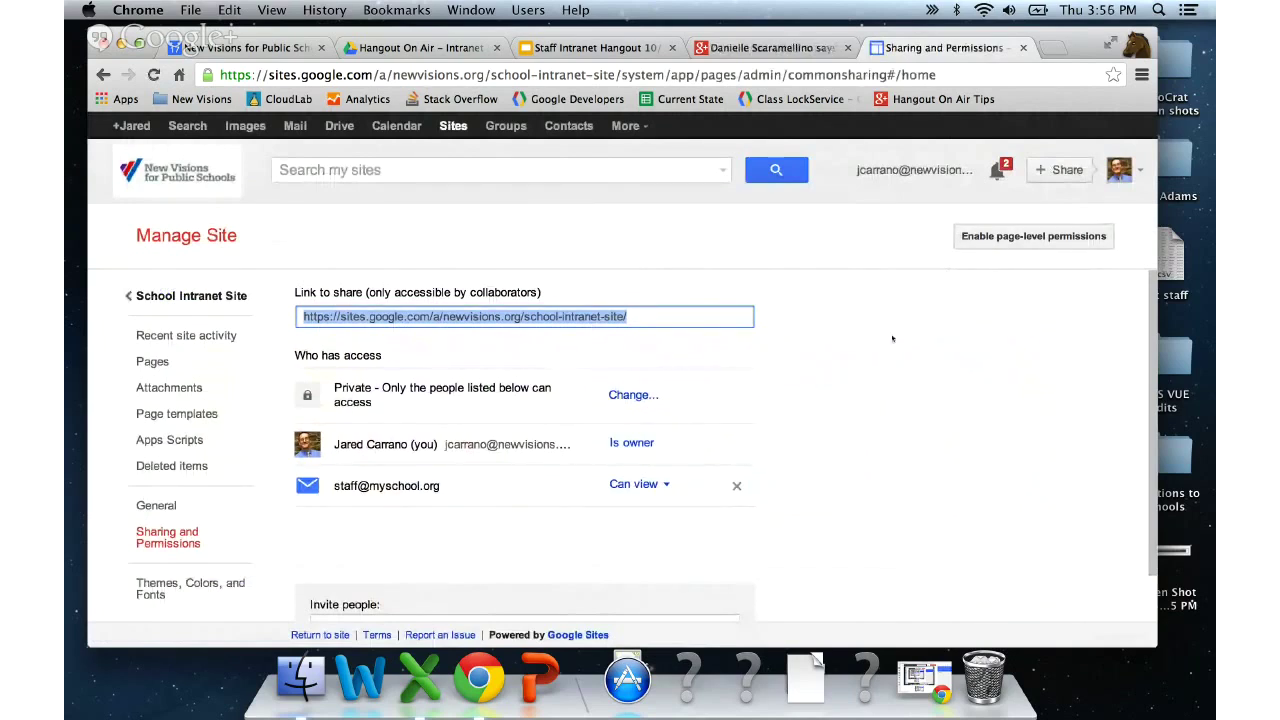
# - Enter the admin e-mail address and share without notification, then dismiss the no-Google-account error
pyautogui.scroll(-1, 892, 338)
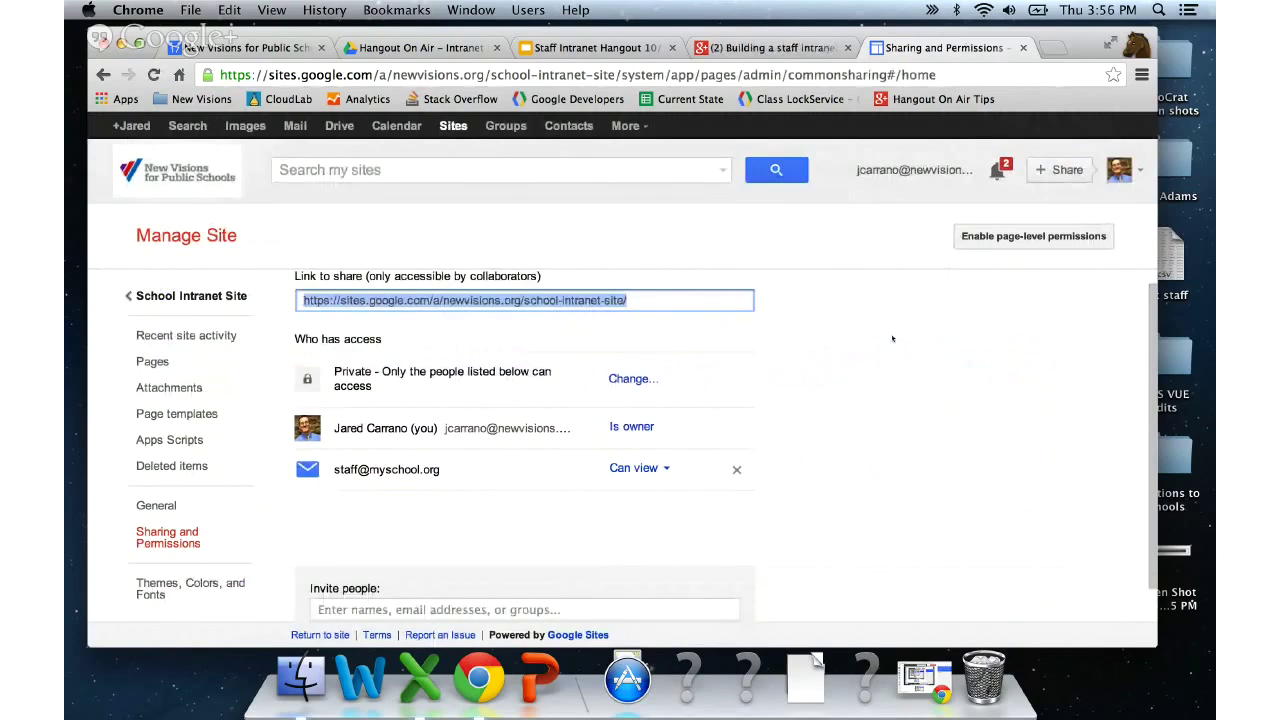
pyautogui.scroll(1, 892, 338)
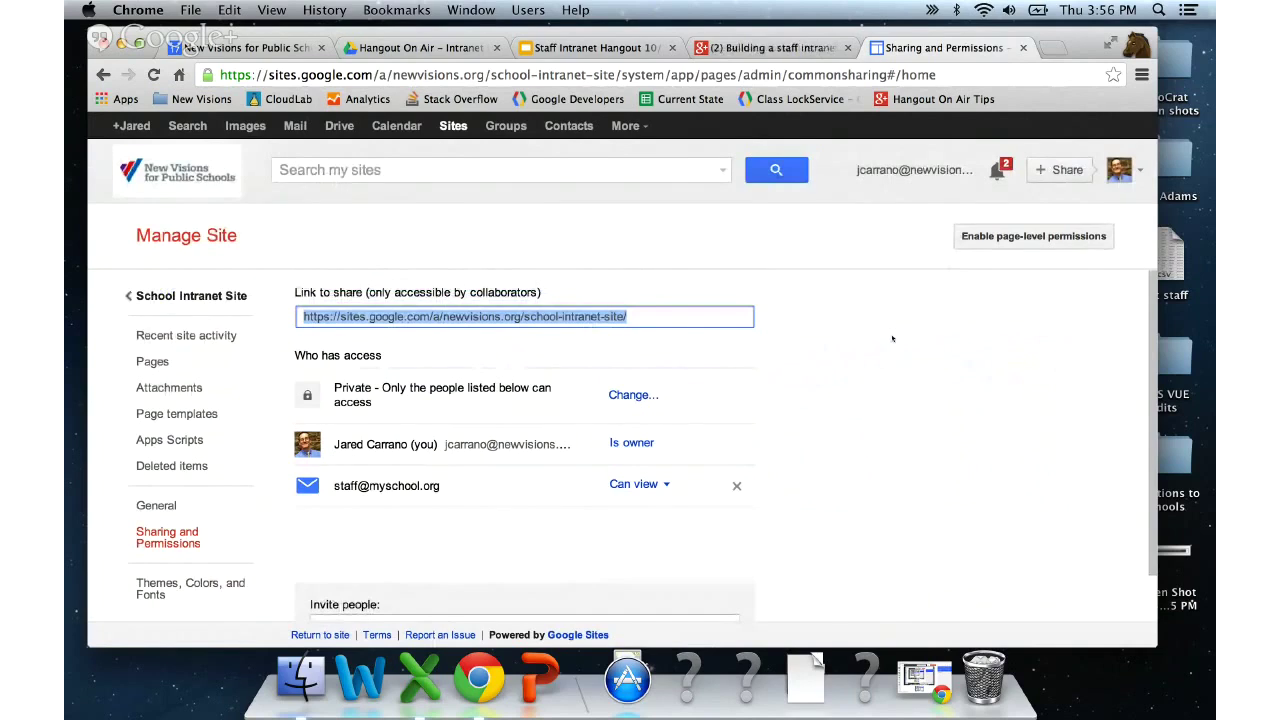
pyautogui.scroll(-2, 893, 338)
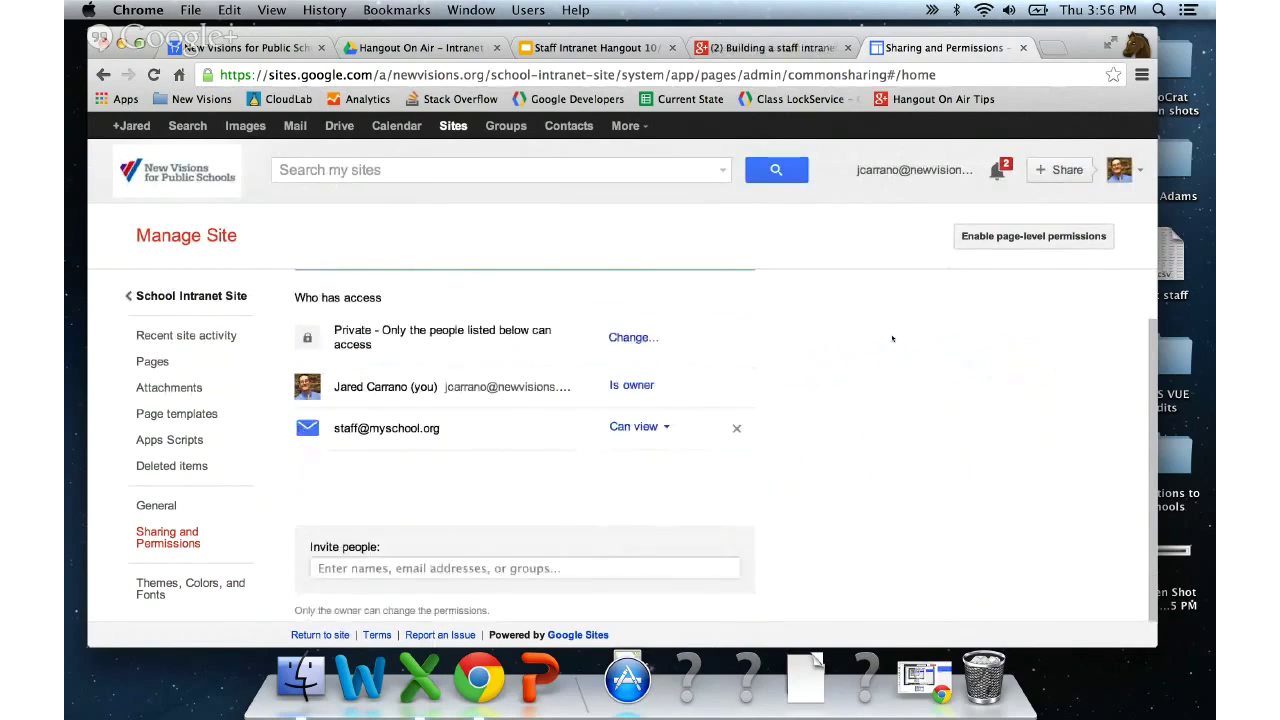
pyautogui.scroll(-1, 893, 338)
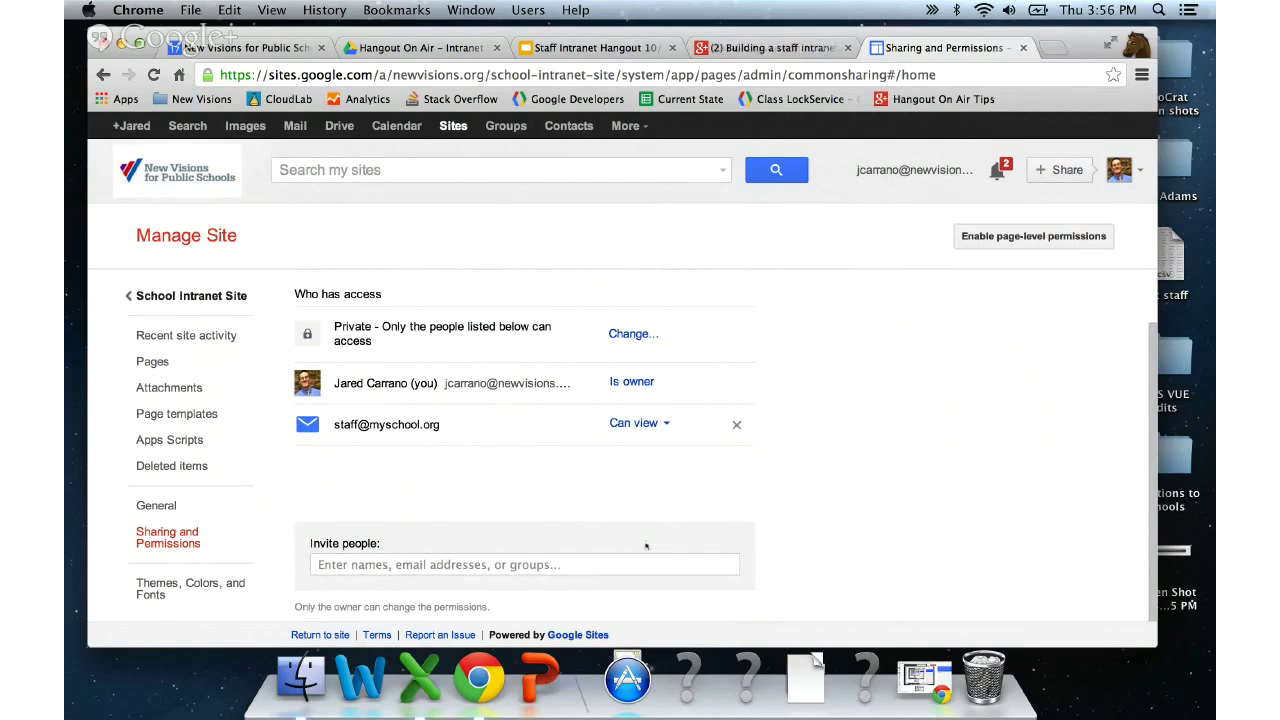
pyautogui.click(623, 565)
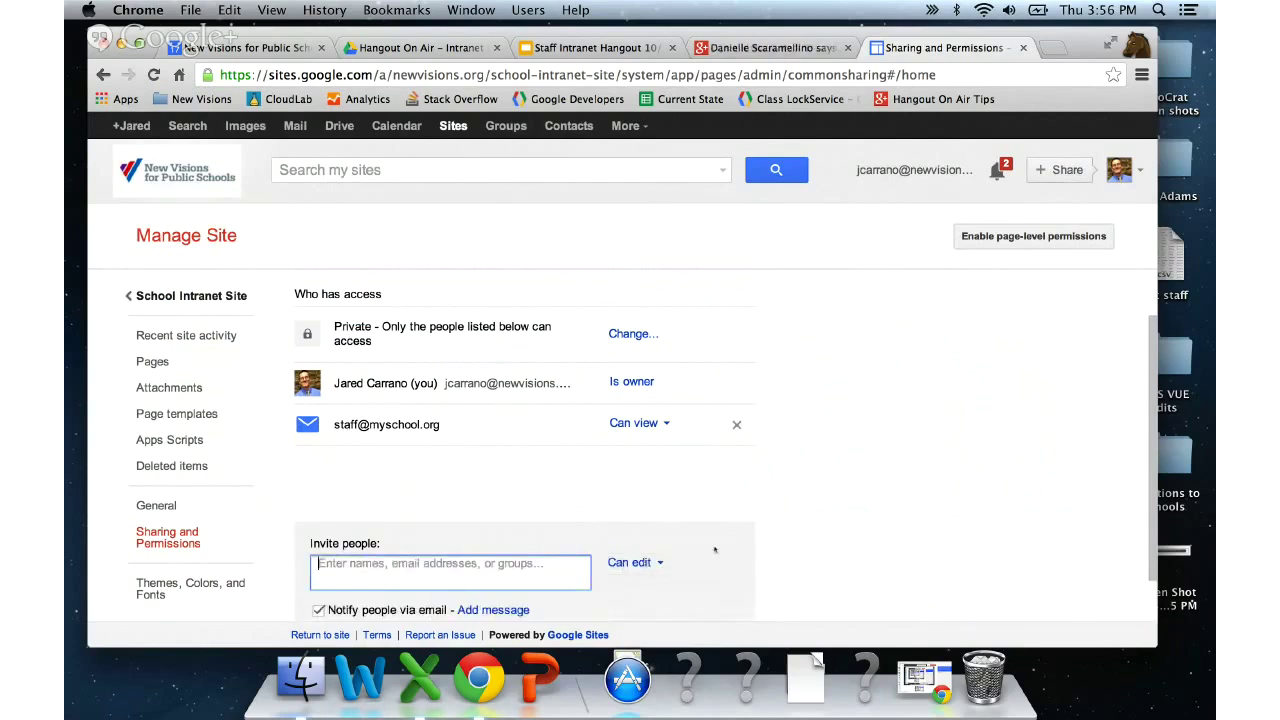
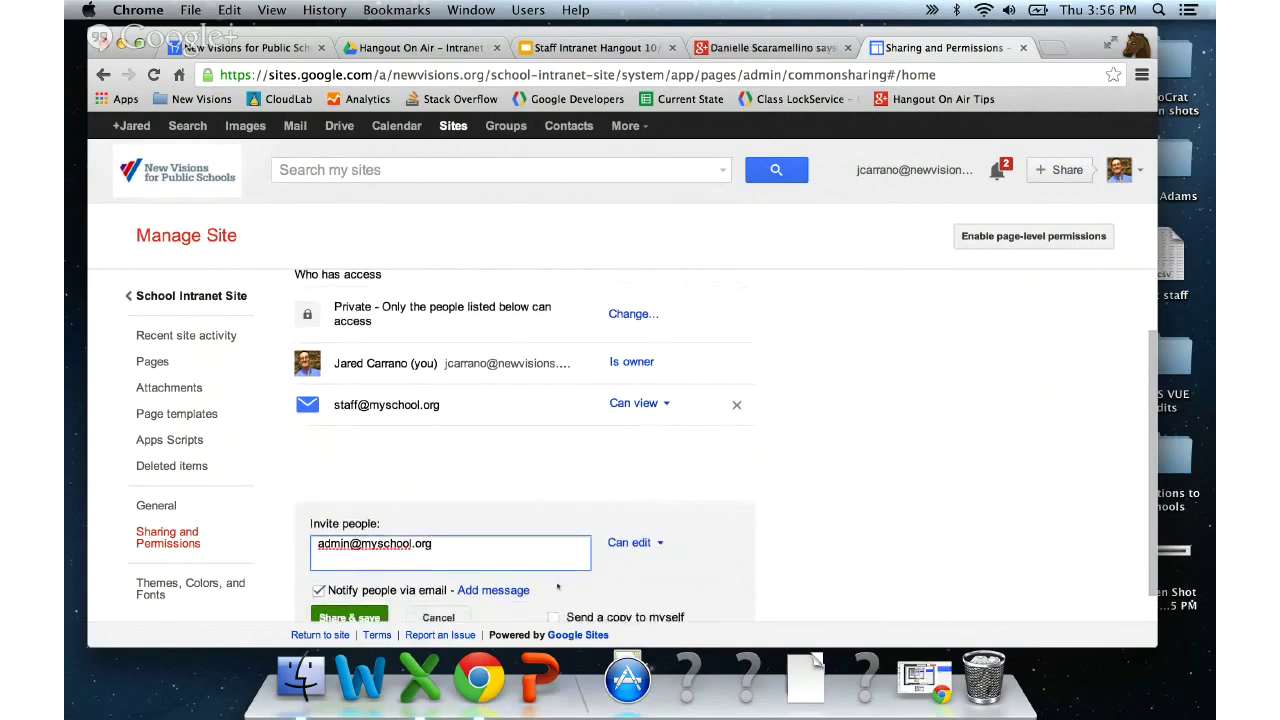
pyautogui.scroll(-1, 558, 587)
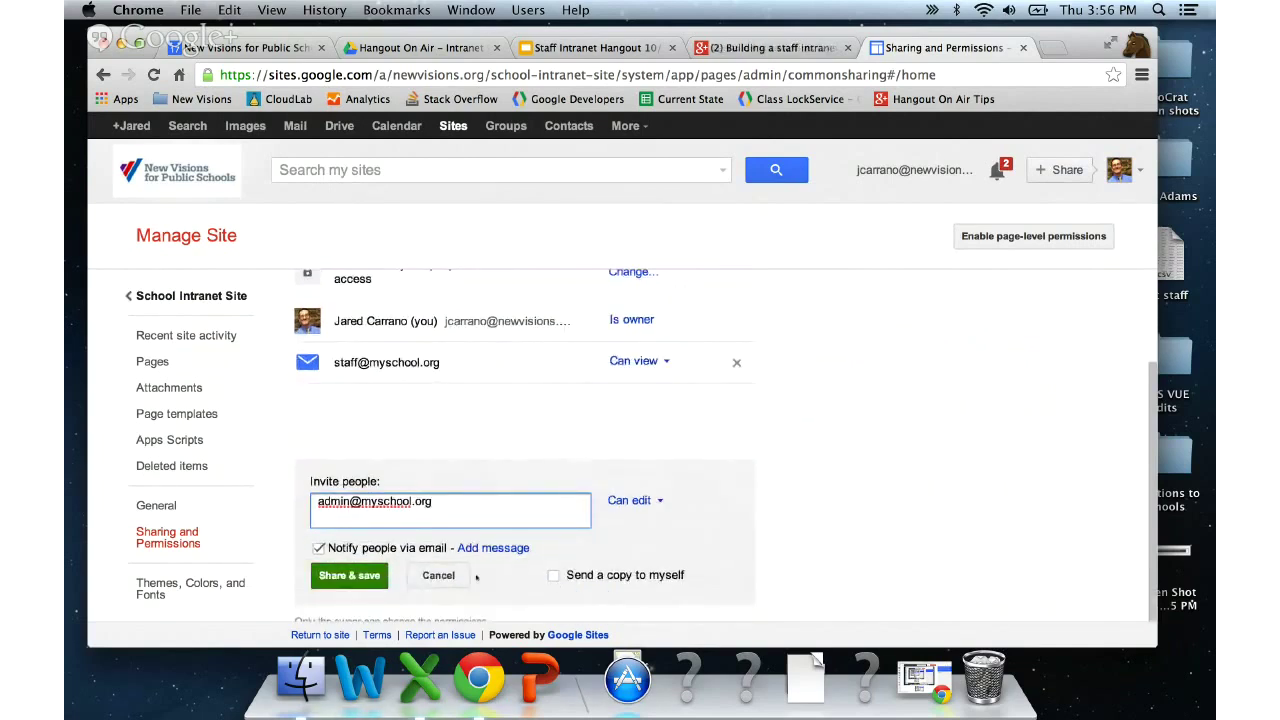
pyautogui.click(358, 548)
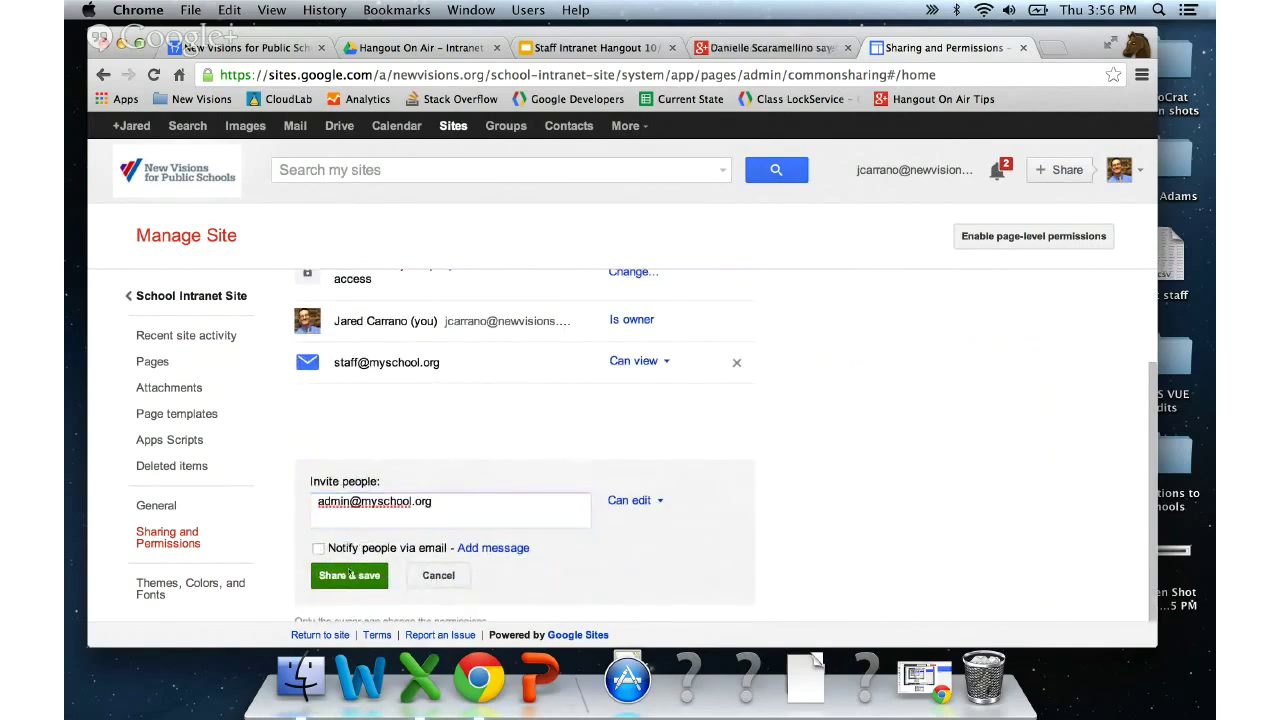
pyautogui.click(349, 574)
pyautogui.click(326, 341)
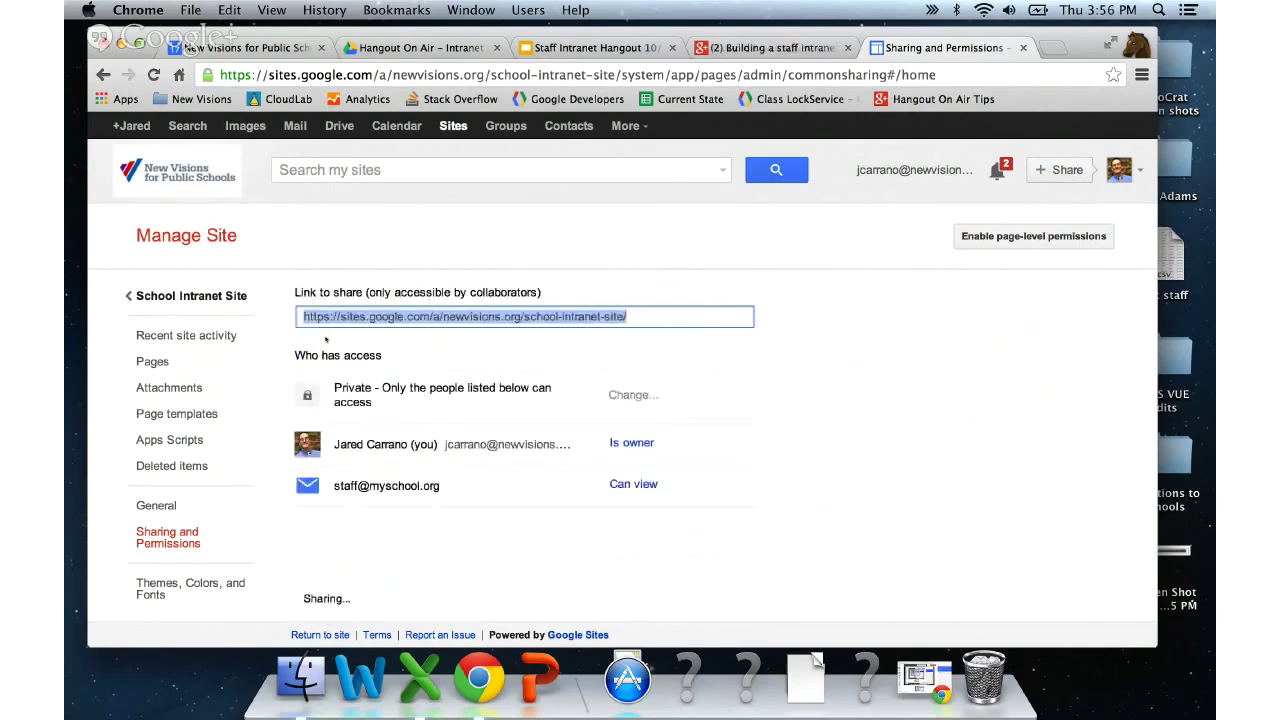
pyautogui.click(326, 356)
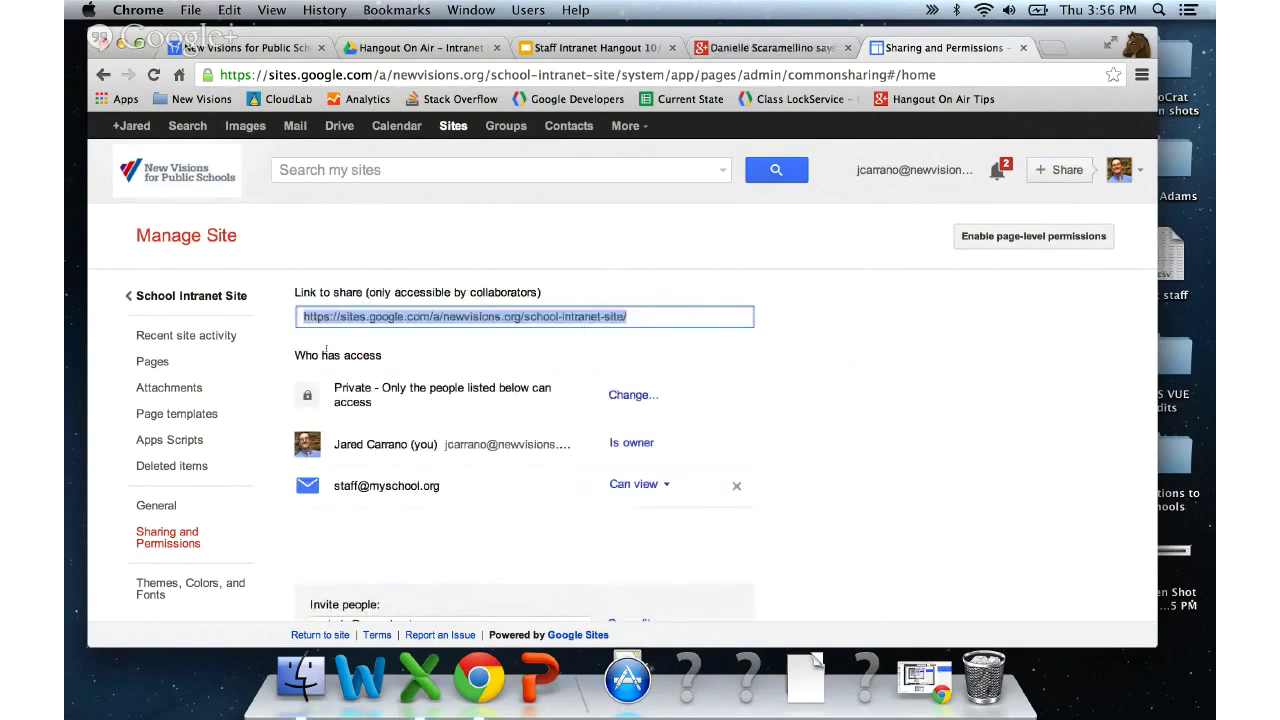
# - Retry sharing with the admin address without notification and dismiss the same error
pyautogui.scroll(-1, 431, 431)
pyautogui.scroll(-1, 431, 431)
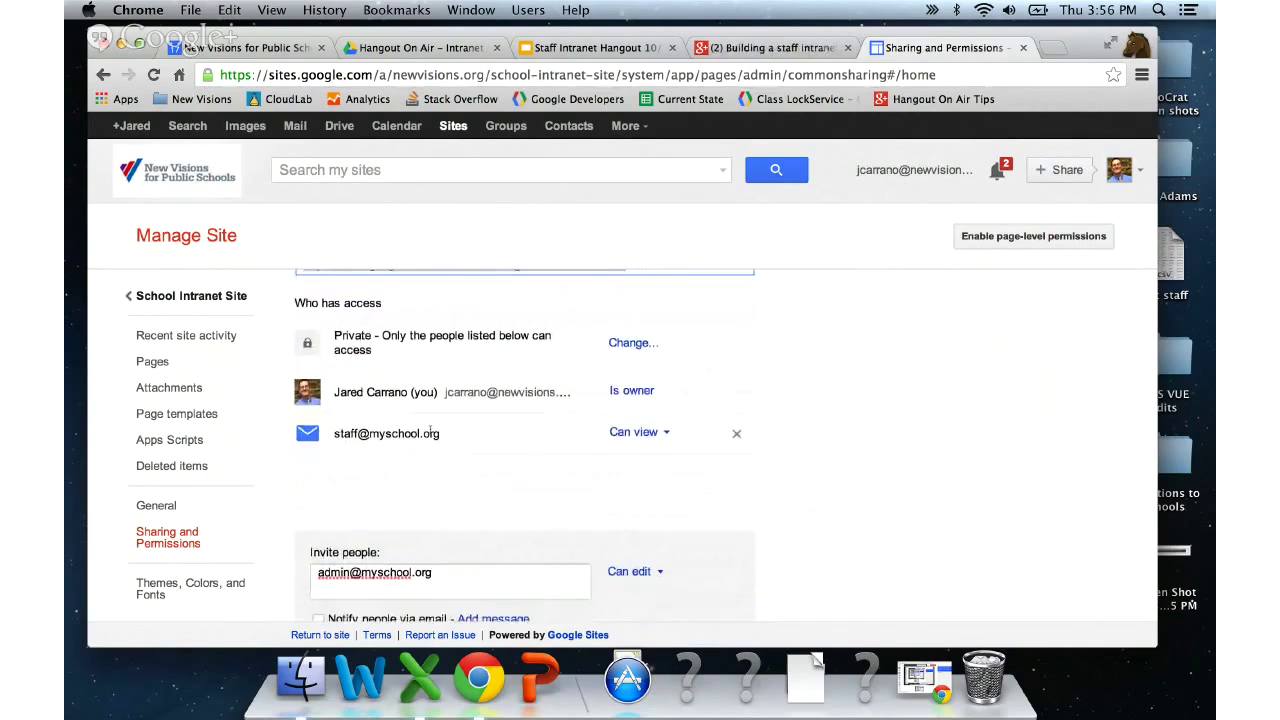
pyautogui.scroll(-1, 431, 431)
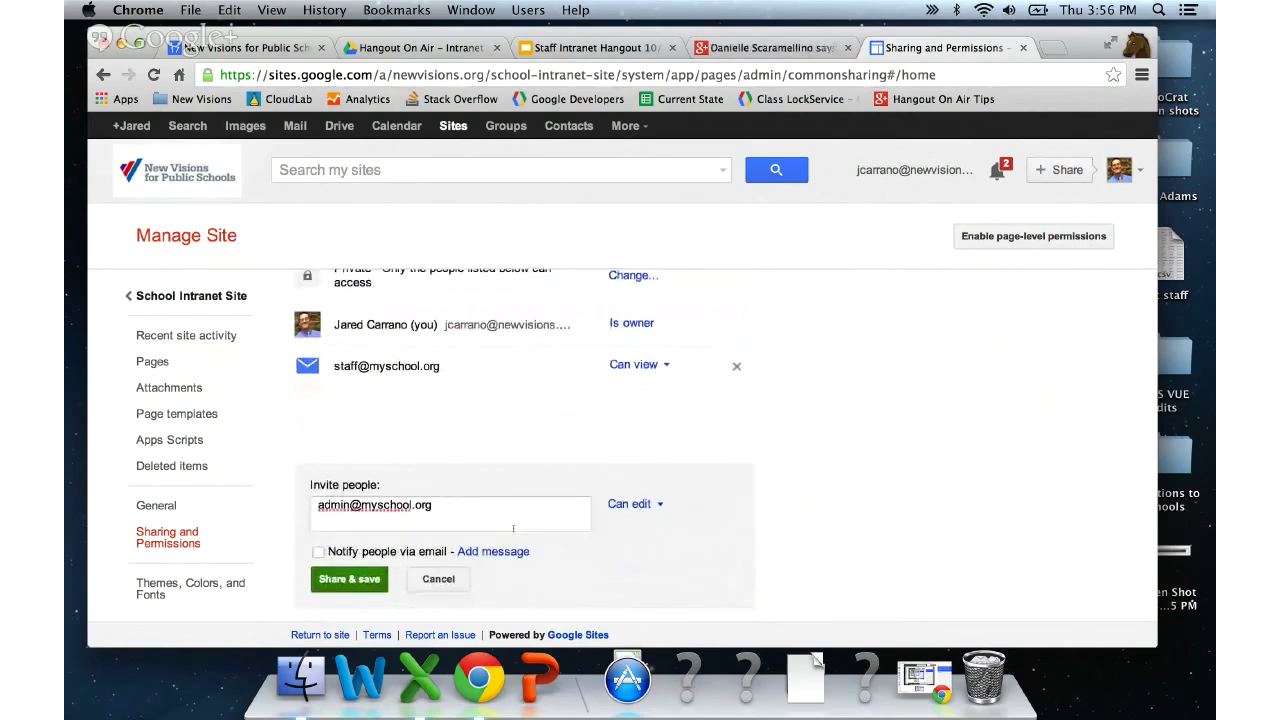
pyautogui.click(349, 578)
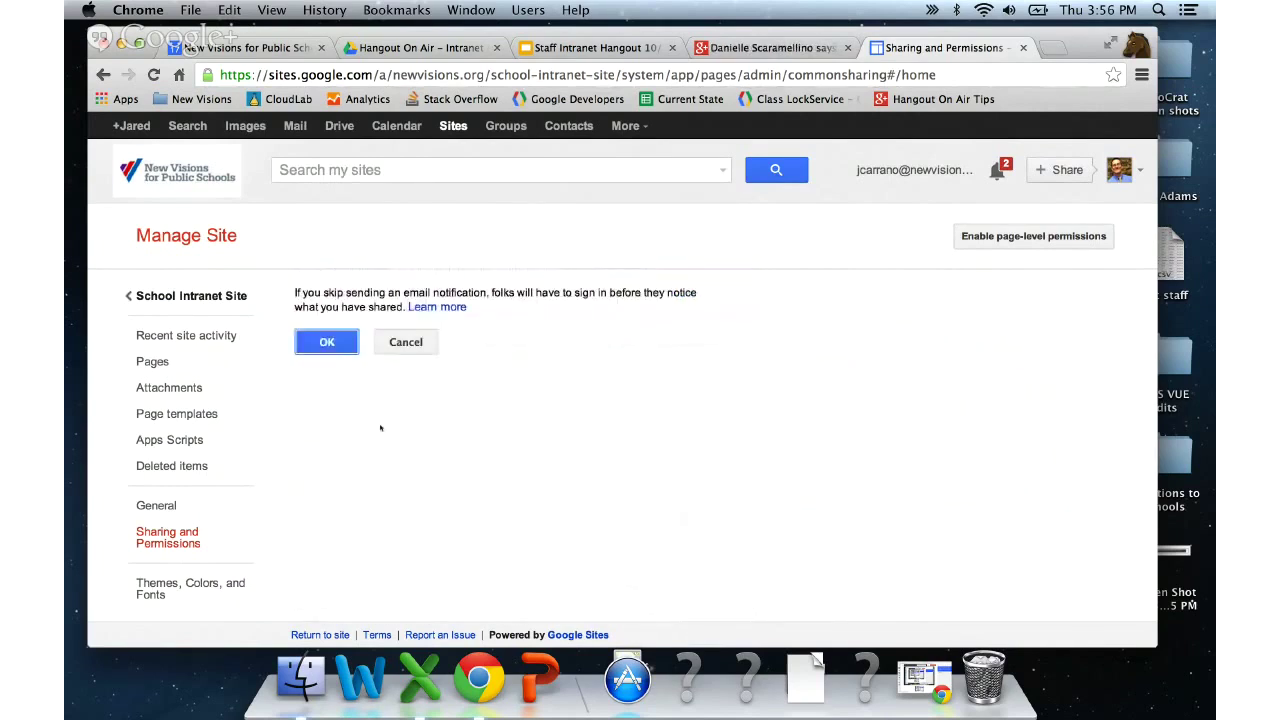
pyautogui.click(345, 345)
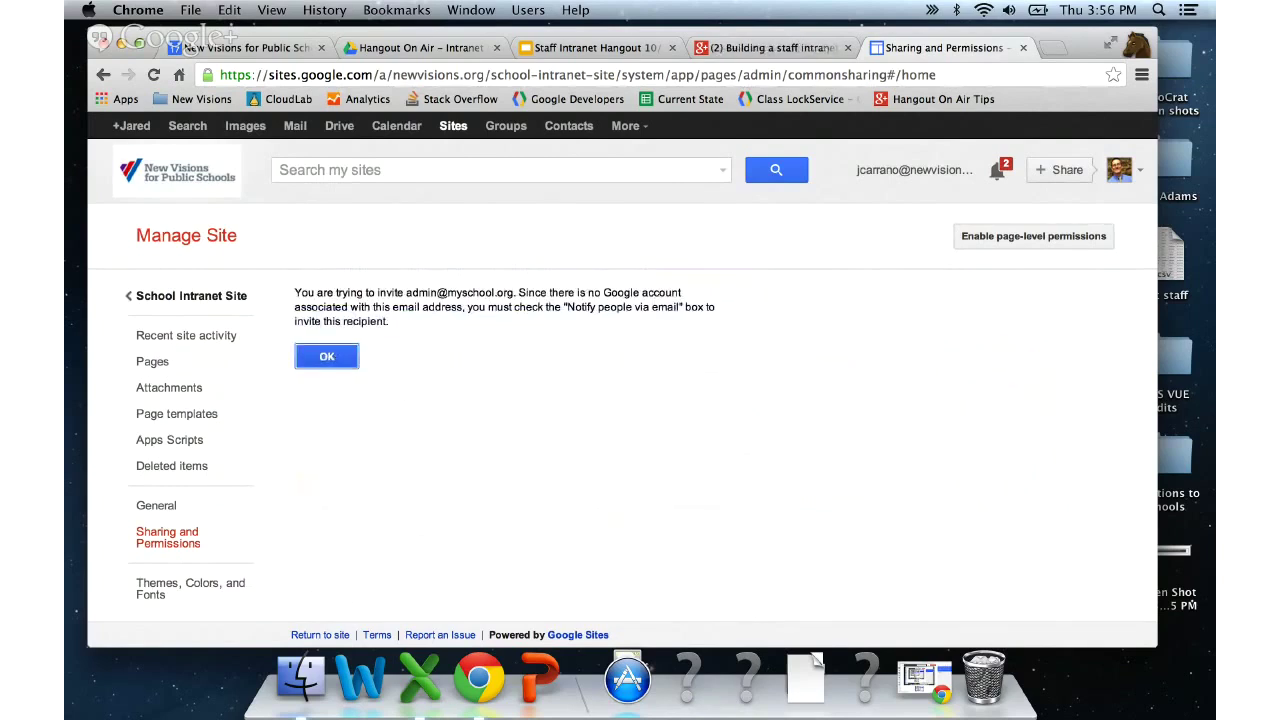
pyautogui.click(326, 356)
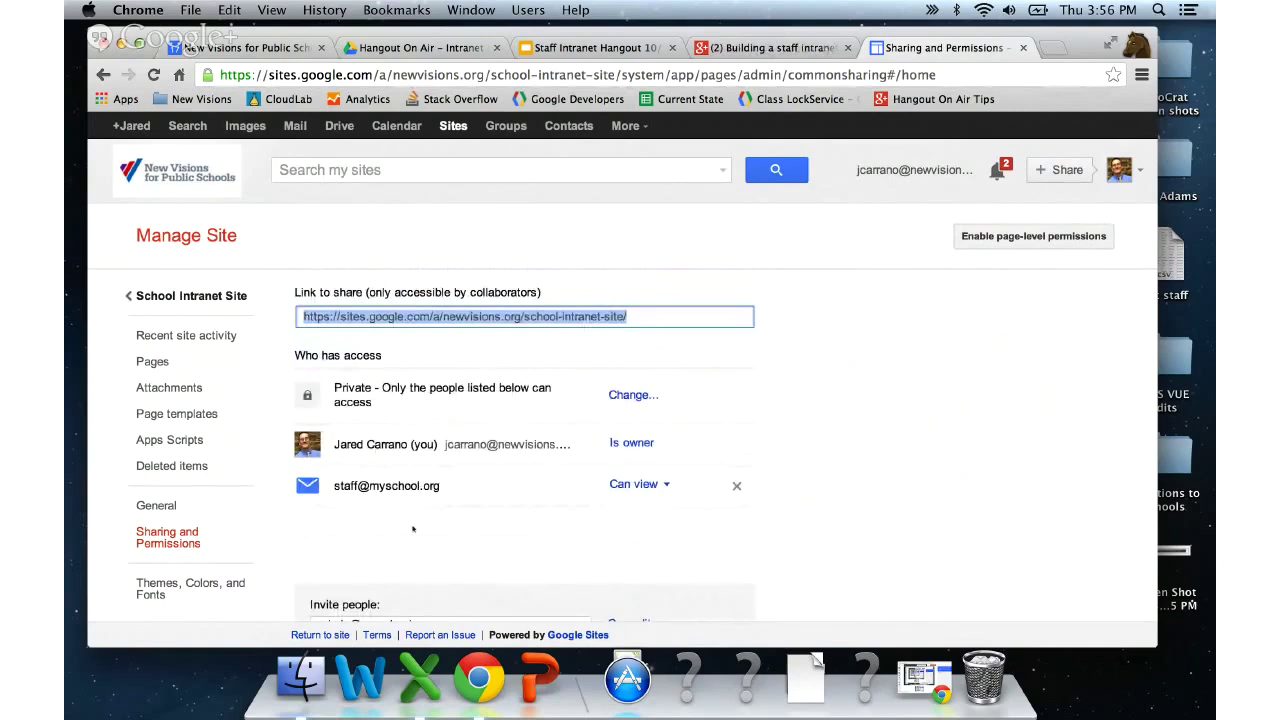
pyautogui.scroll(-3, 413, 528)
pyautogui.moveTo(428, 512); pyautogui.dragTo(266, 493)
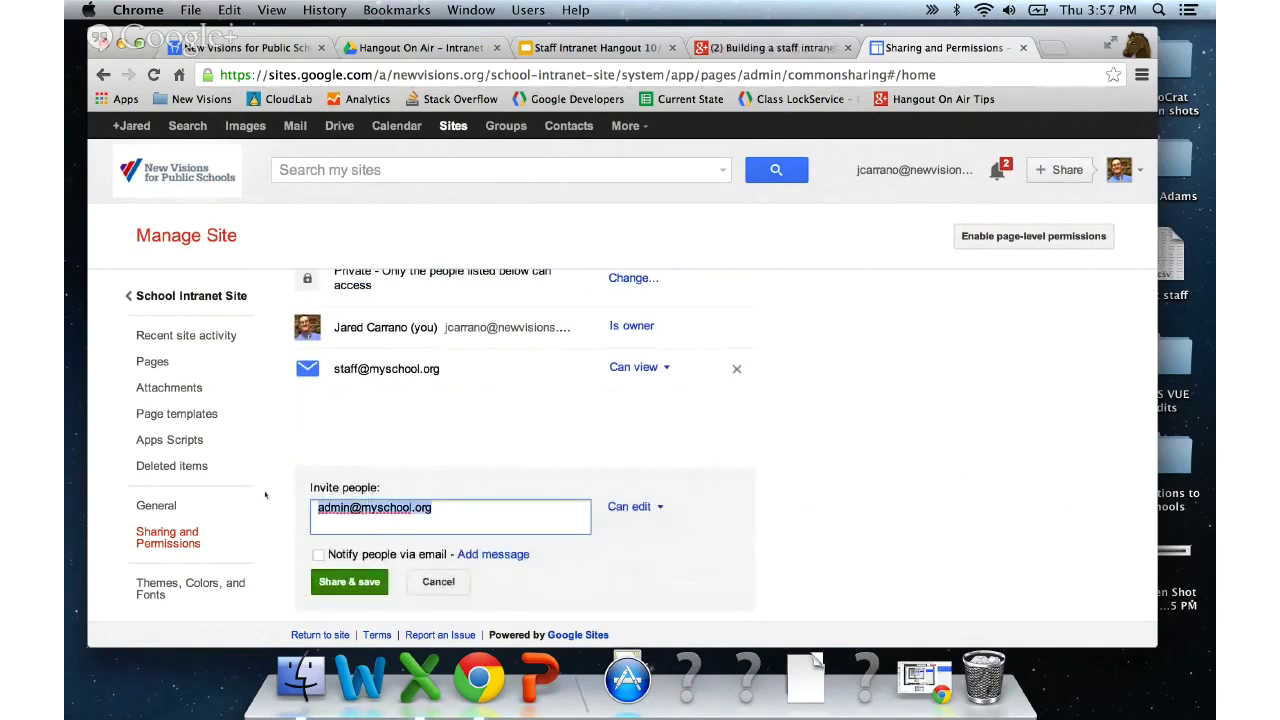
# - Share the site with a colleague chosen from autocomplete, without email notification
pyautogui.write('a')
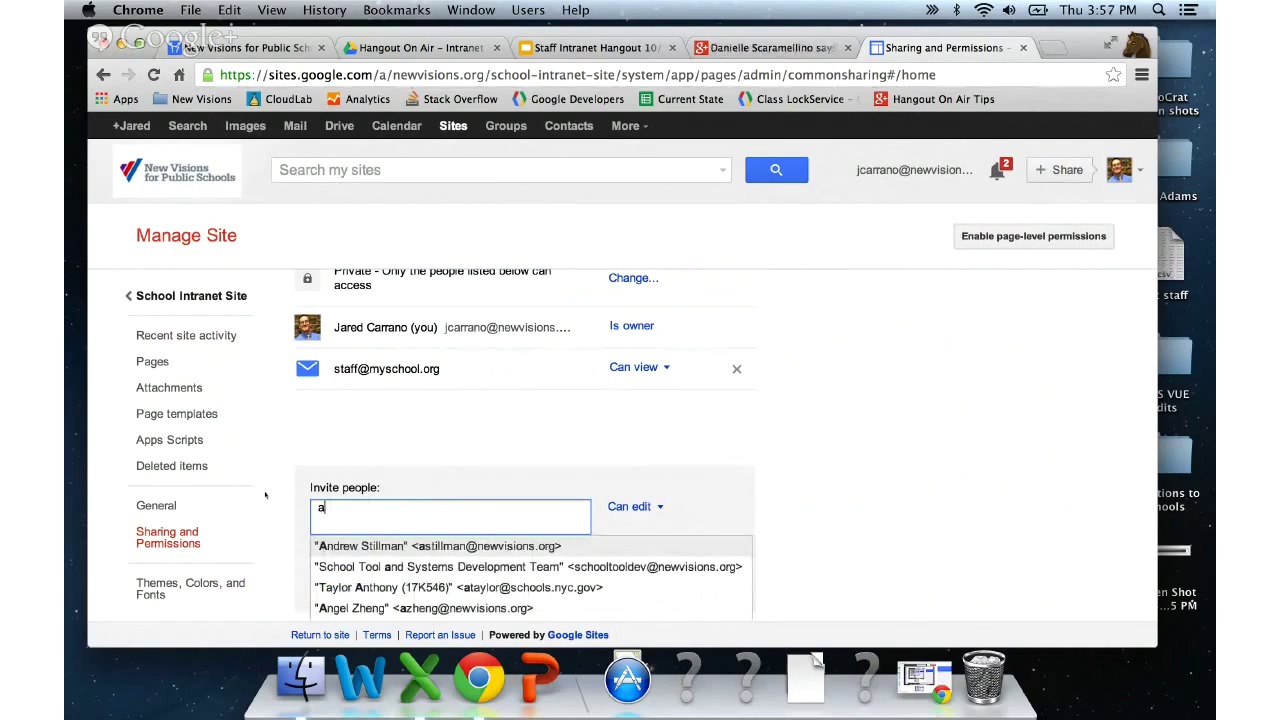
pyautogui.press('Return')
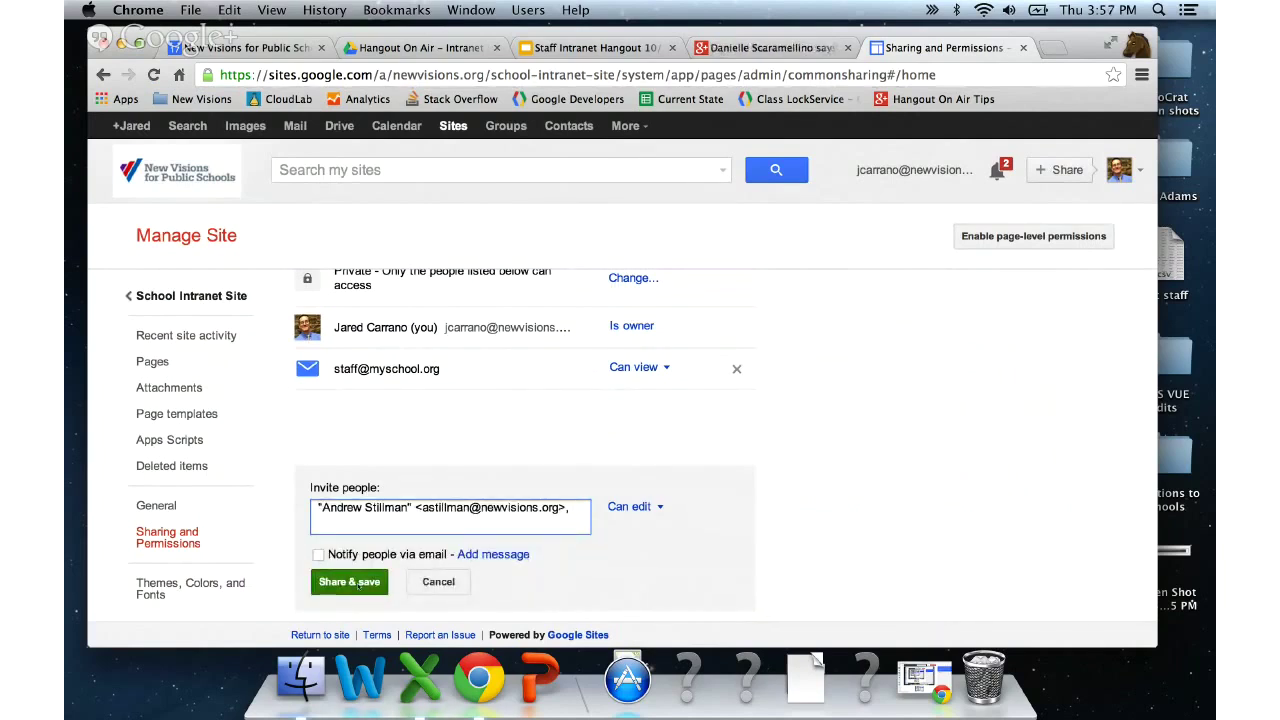
pyautogui.click(349, 581)
pyautogui.click(333, 342)
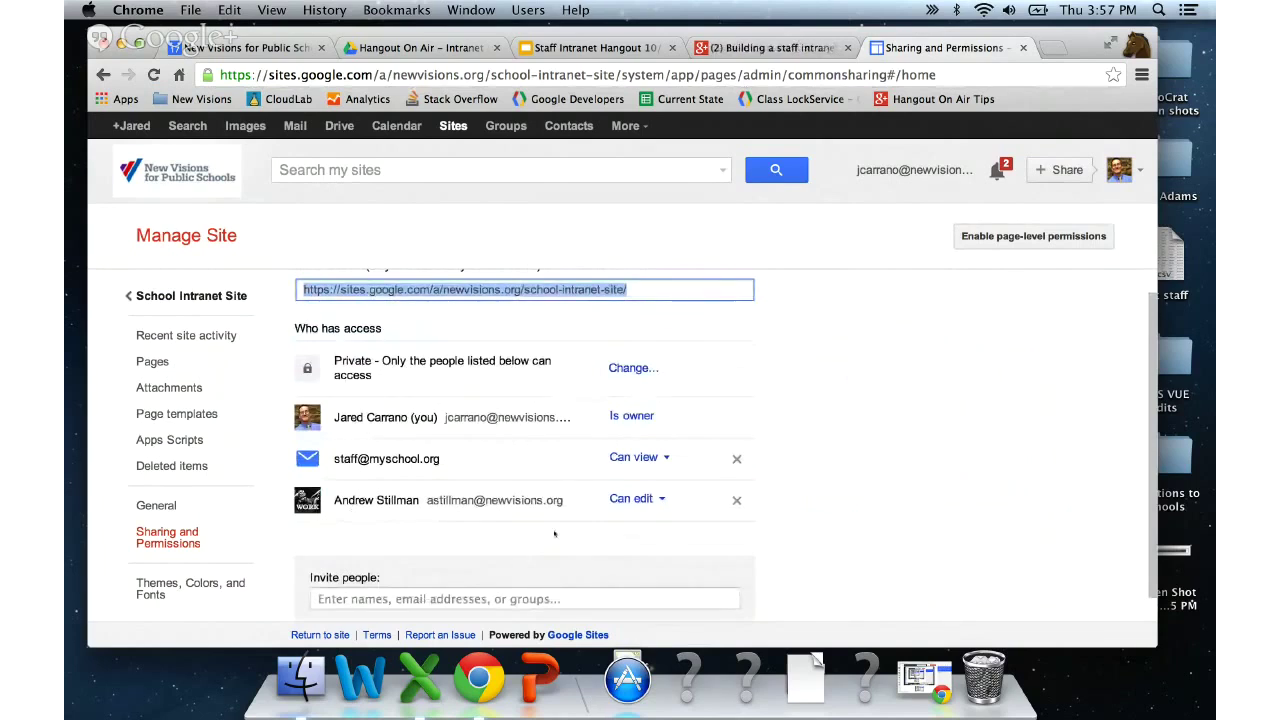
pyautogui.click(1013, 238)
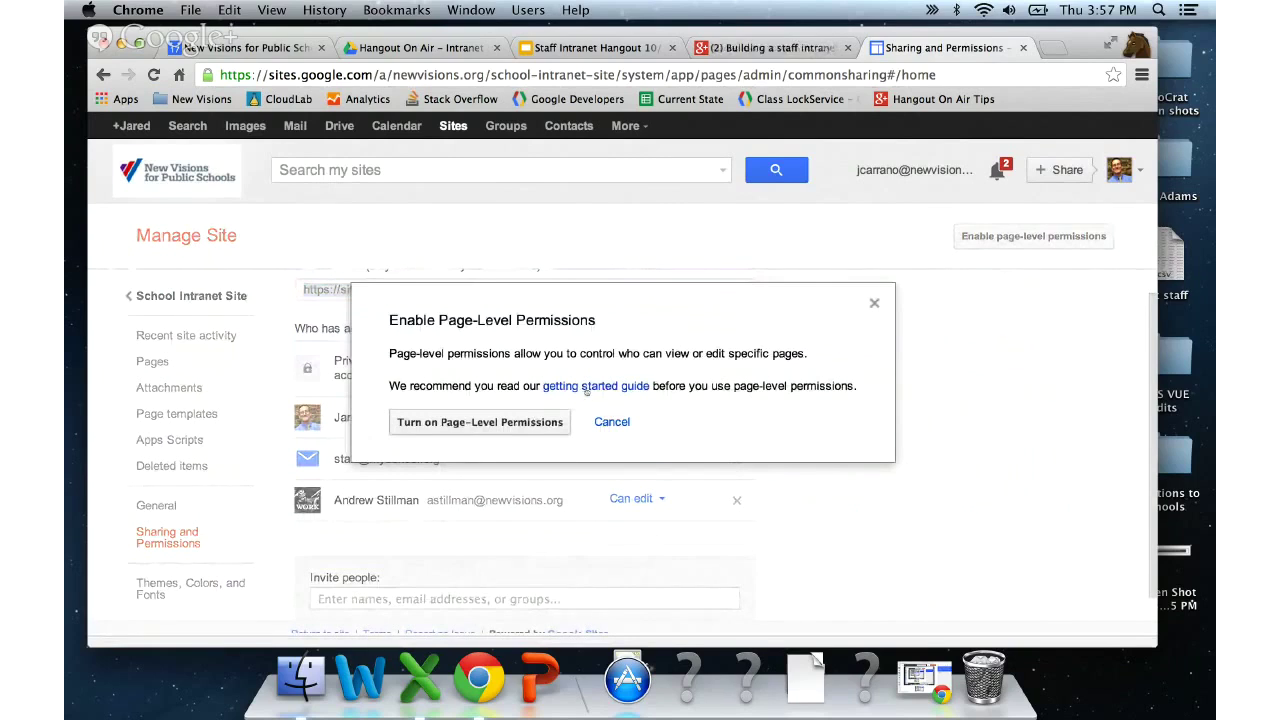
# - Turn on page-level permissions and select the Admin page to view its inherited permissions
pyautogui.click(538, 421)
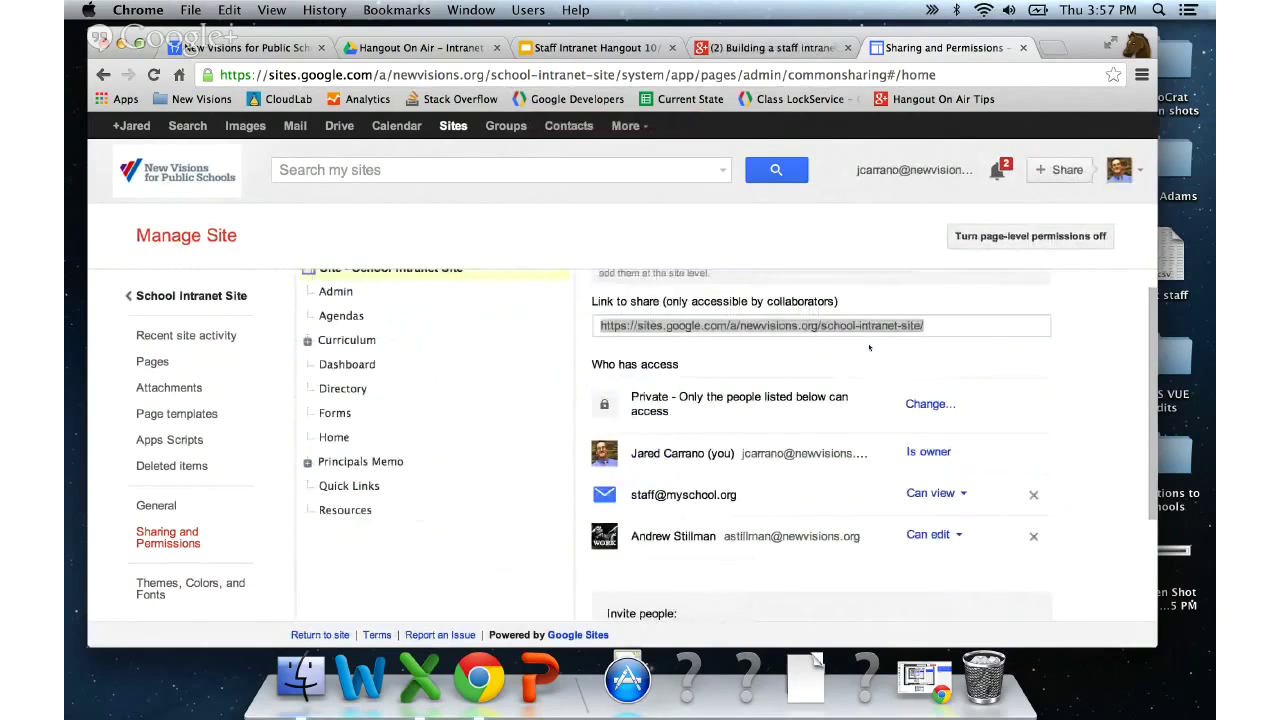
pyautogui.scroll(1, 869, 347)
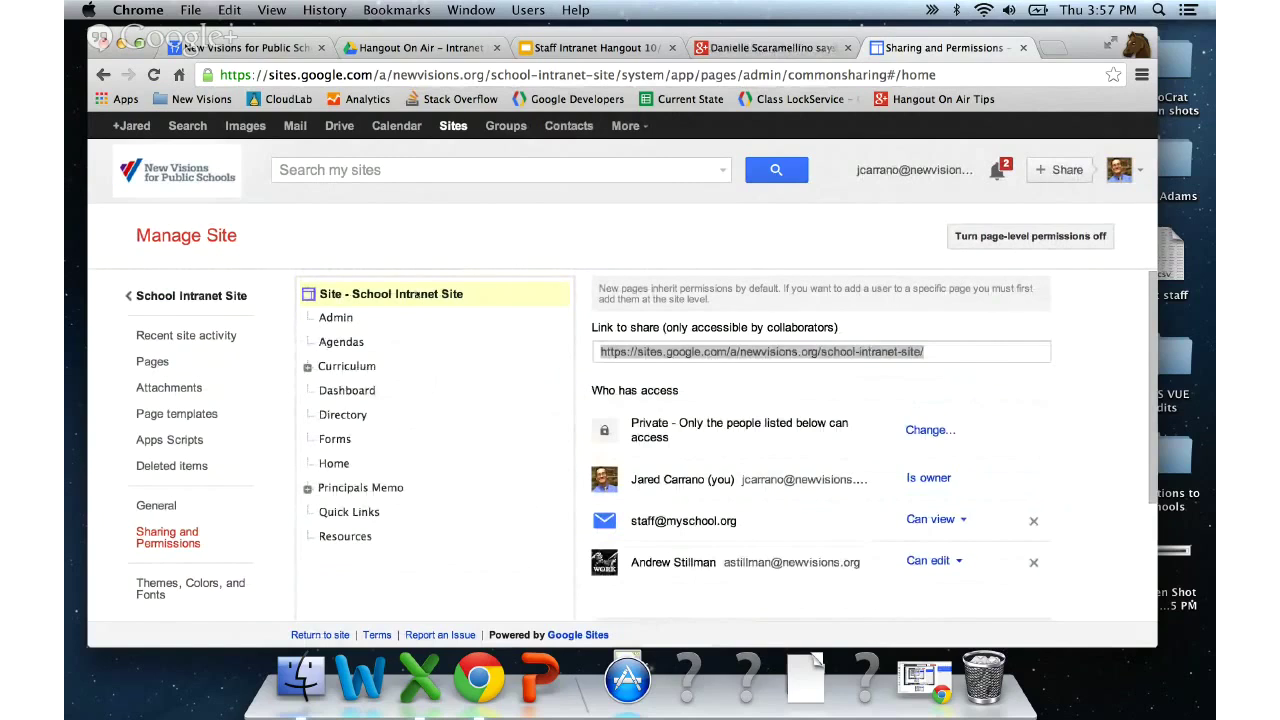
pyautogui.scroll(-1, 402, 369)
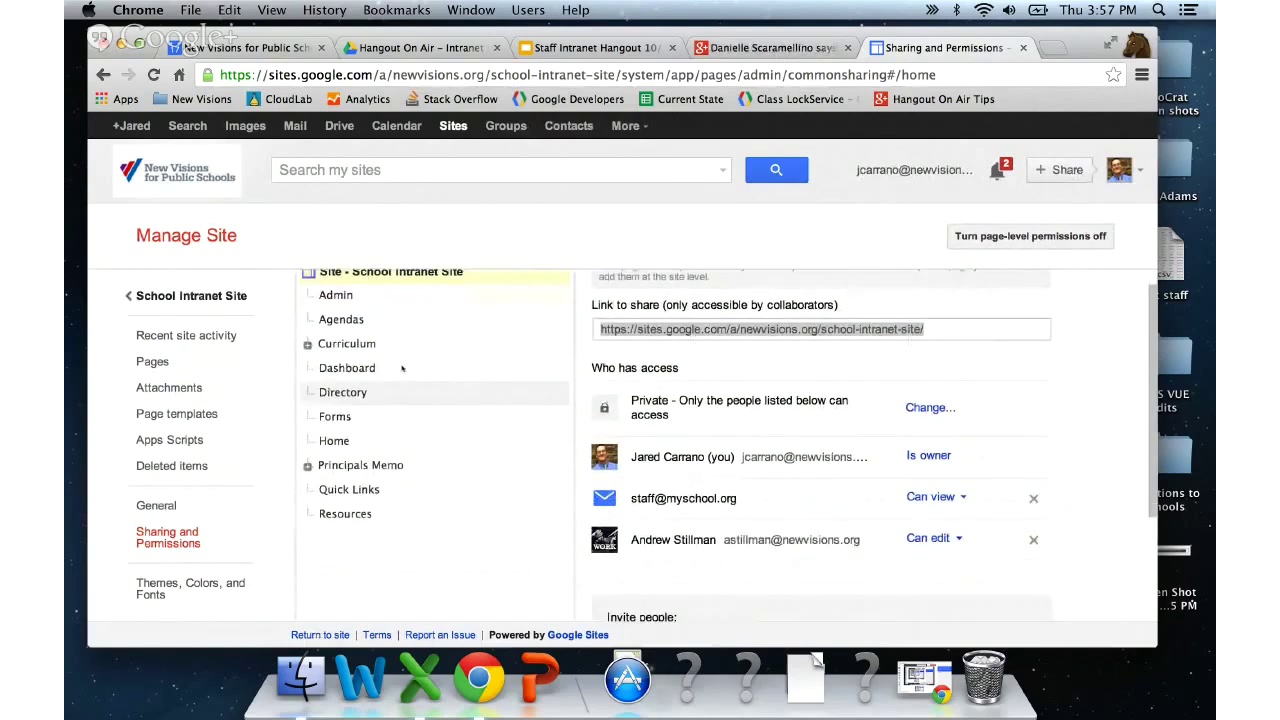
pyautogui.scroll(1, 402, 369)
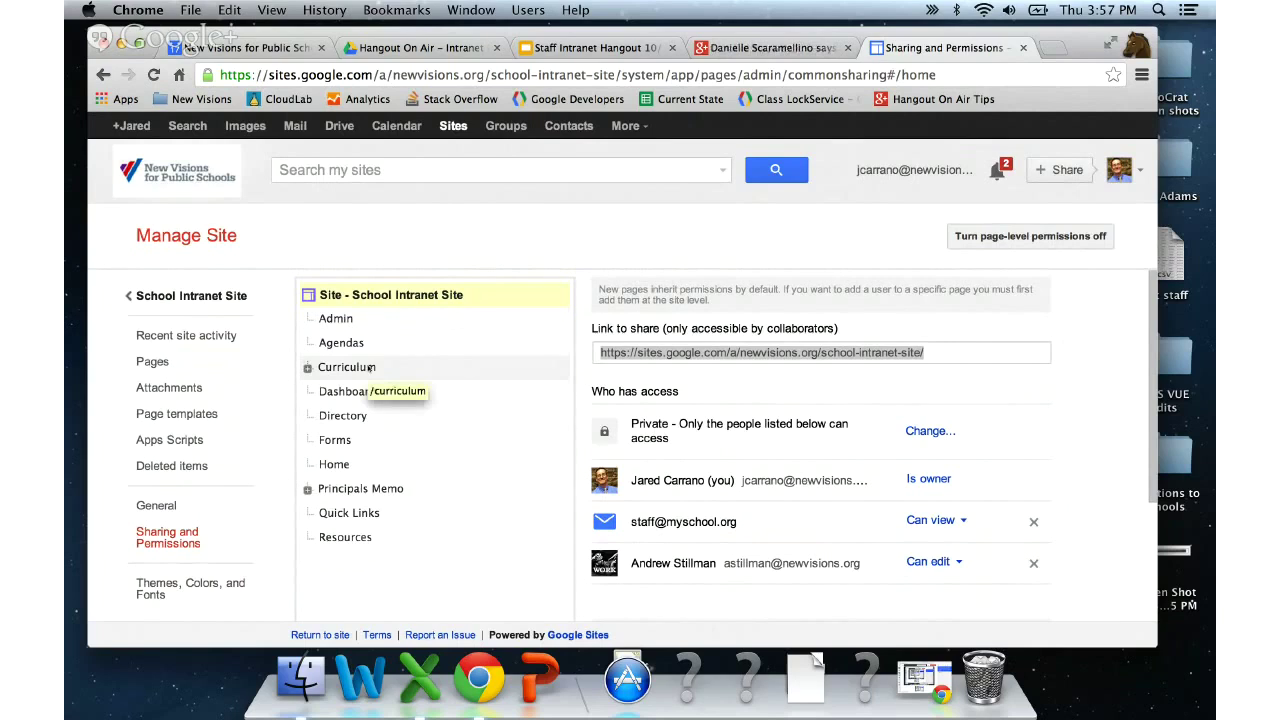
pyautogui.click(338, 318)
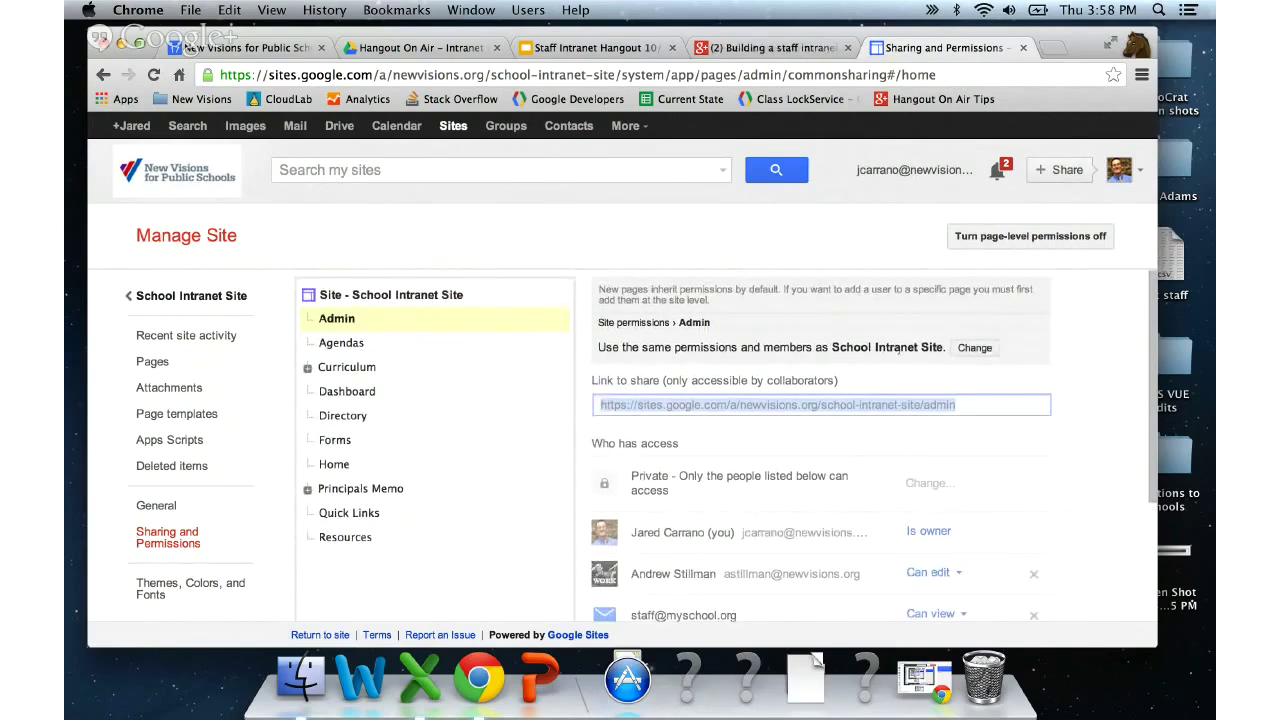
# - Give the Admin page custom permissions that don't add new site users, and save
pyautogui.click(970, 349)
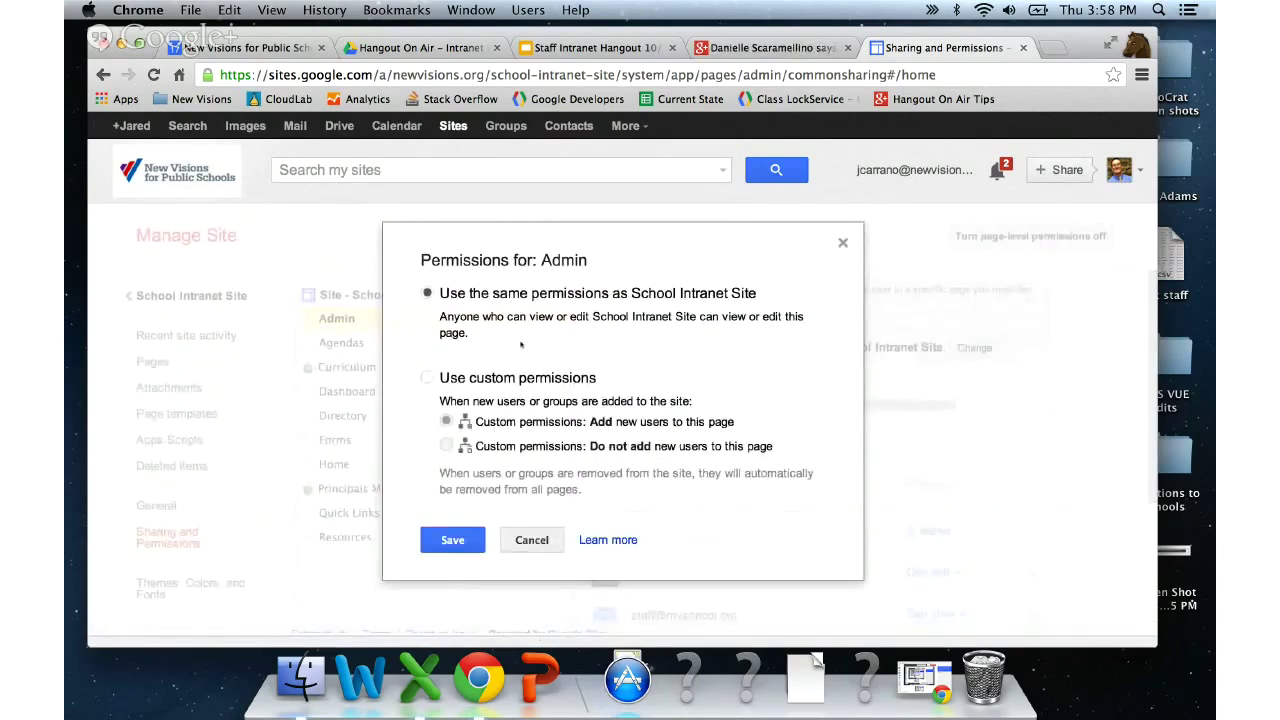
pyautogui.click(428, 378)
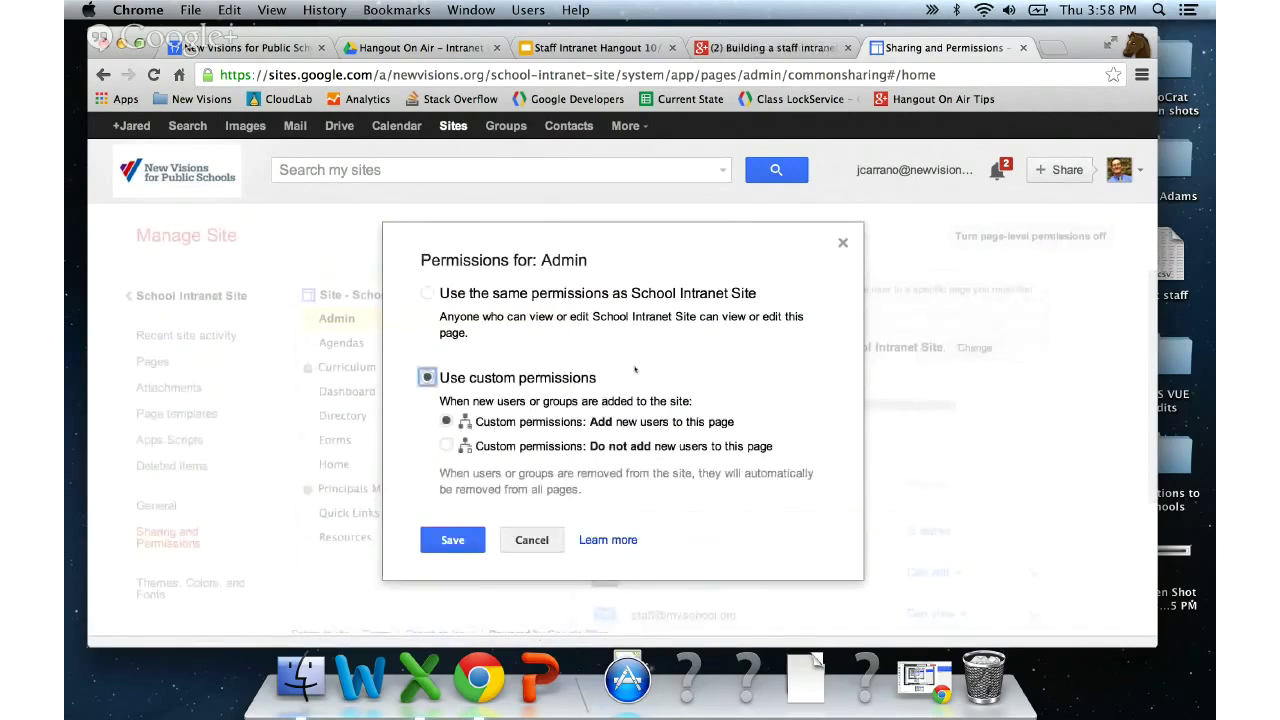
pyautogui.scroll(-1, 635, 370)
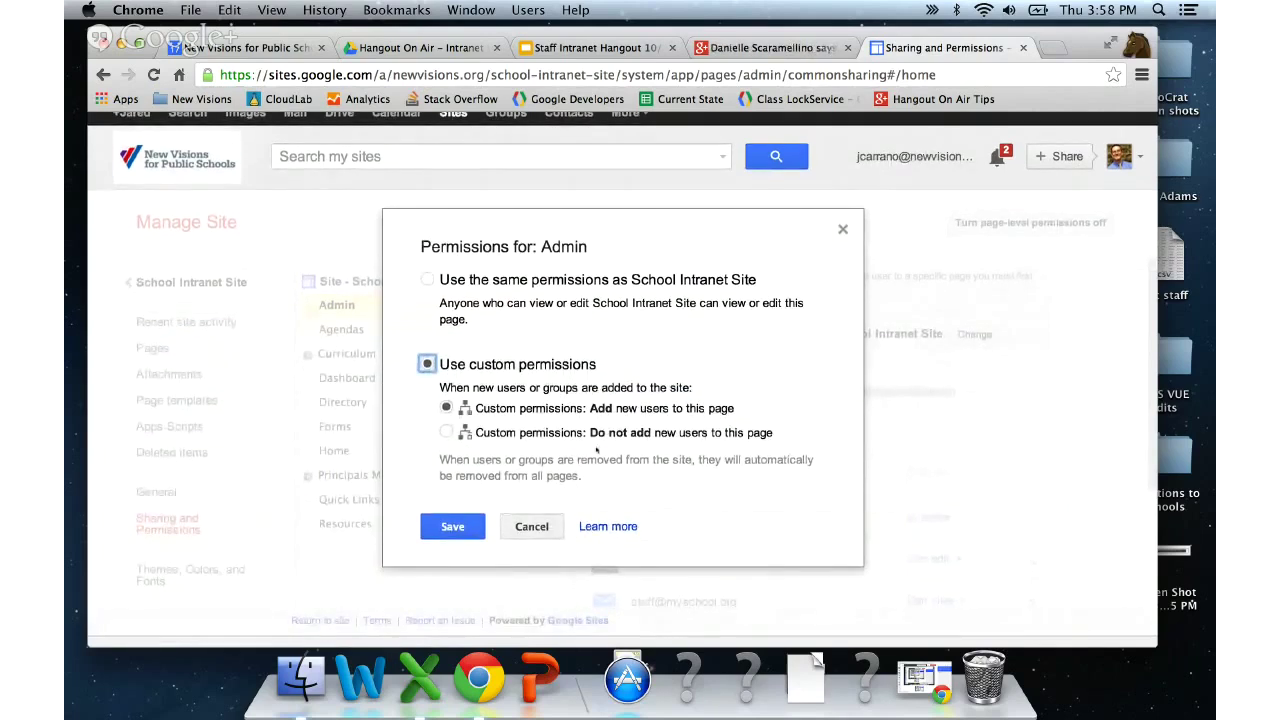
pyautogui.click(502, 430)
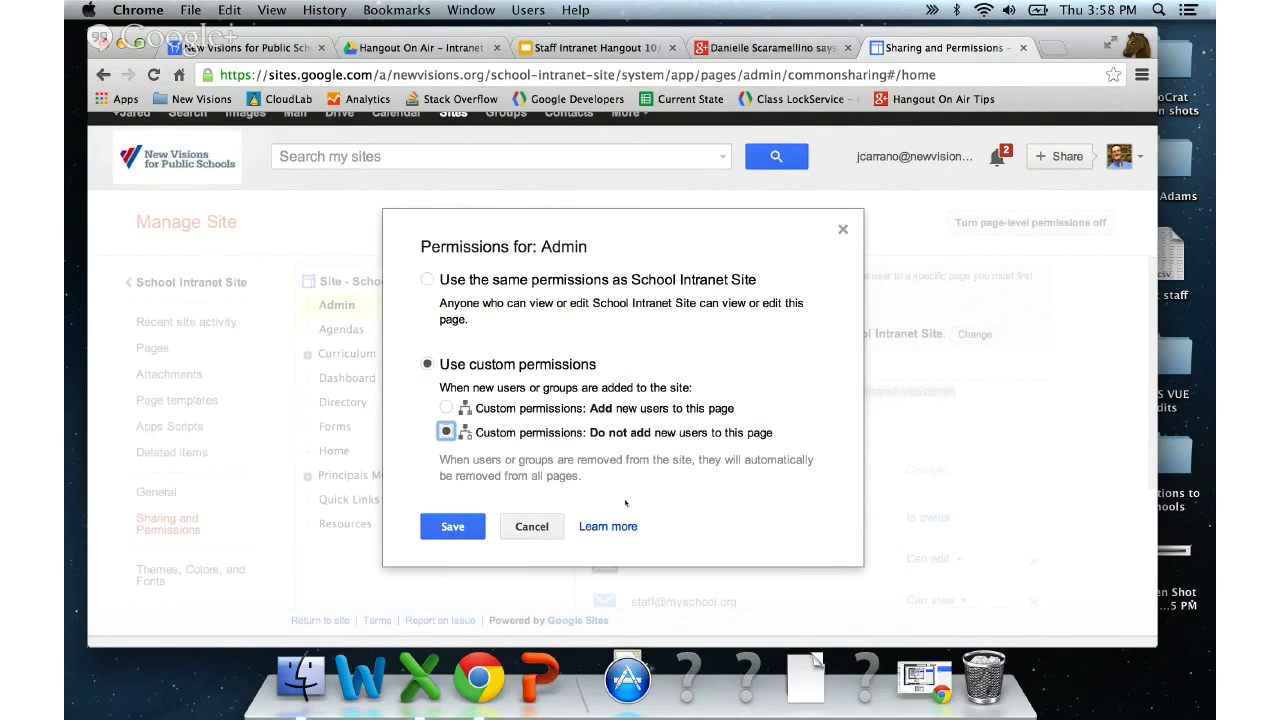
pyautogui.click(451, 527)
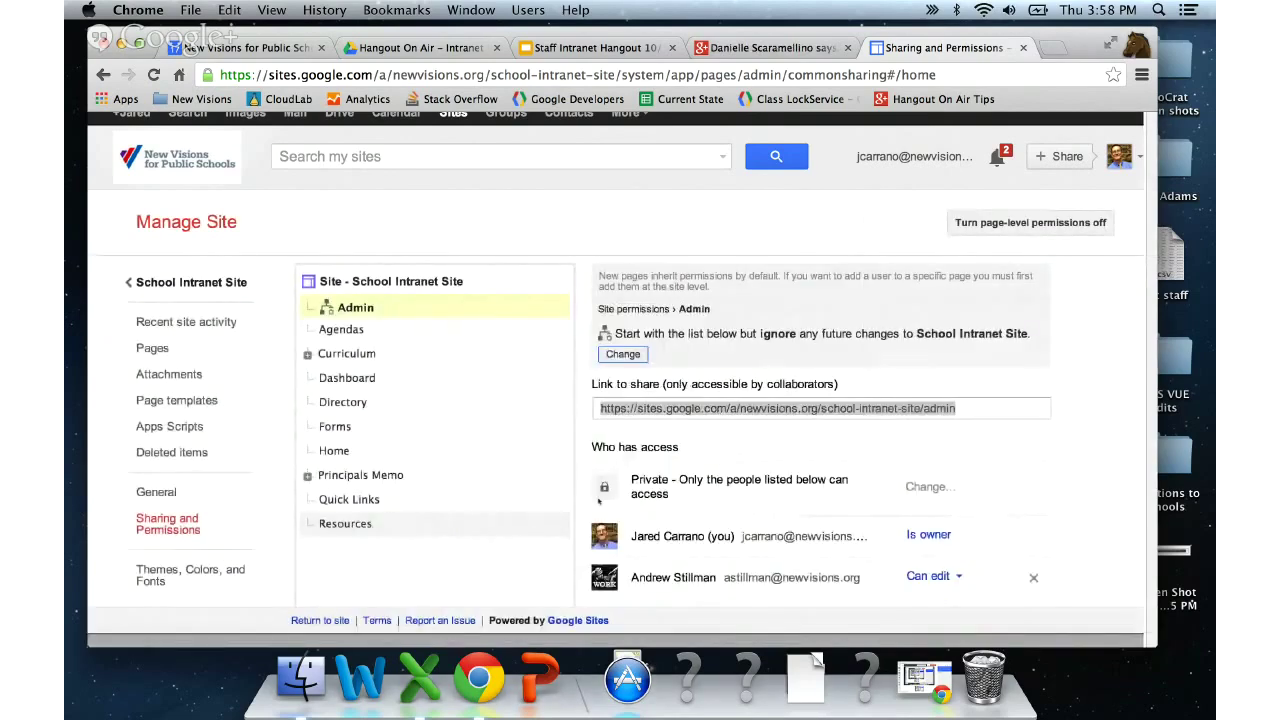
# - Remove the staff group from the Admin page's access list and save the change
pyautogui.scroll(-3, 908, 427)
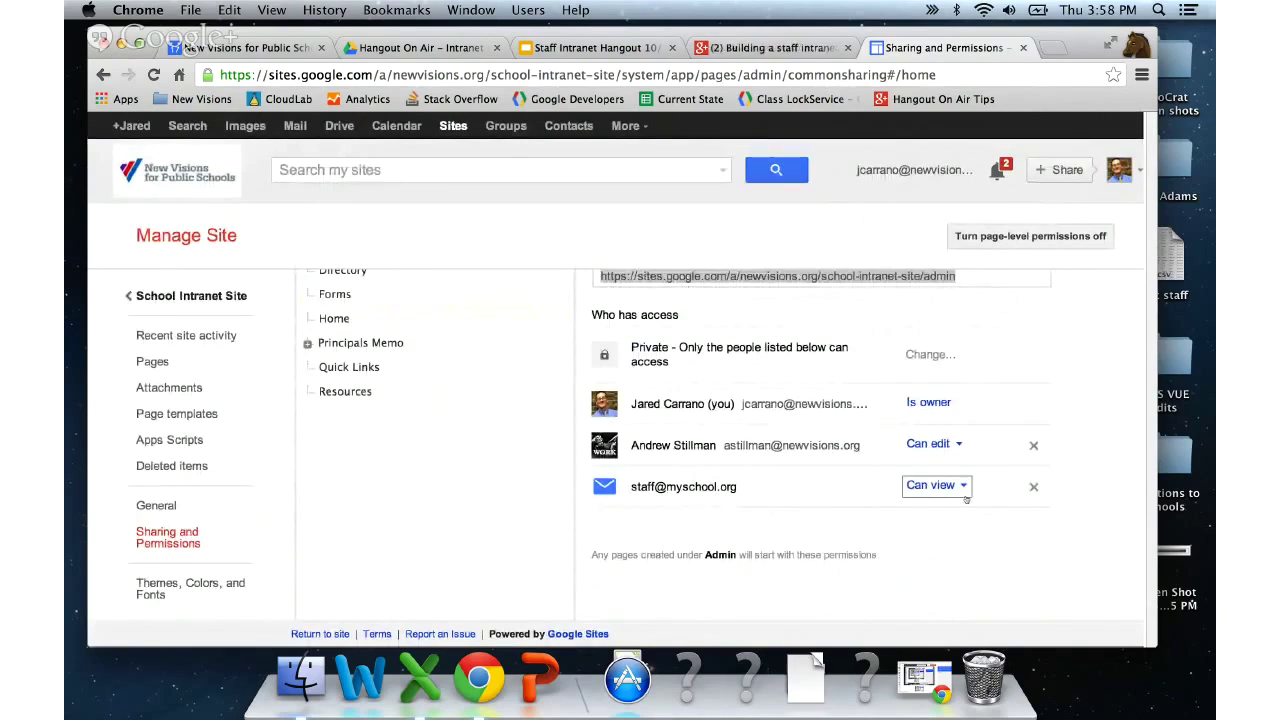
pyautogui.click(1034, 488)
pyautogui.scroll(-1, 1035, 491)
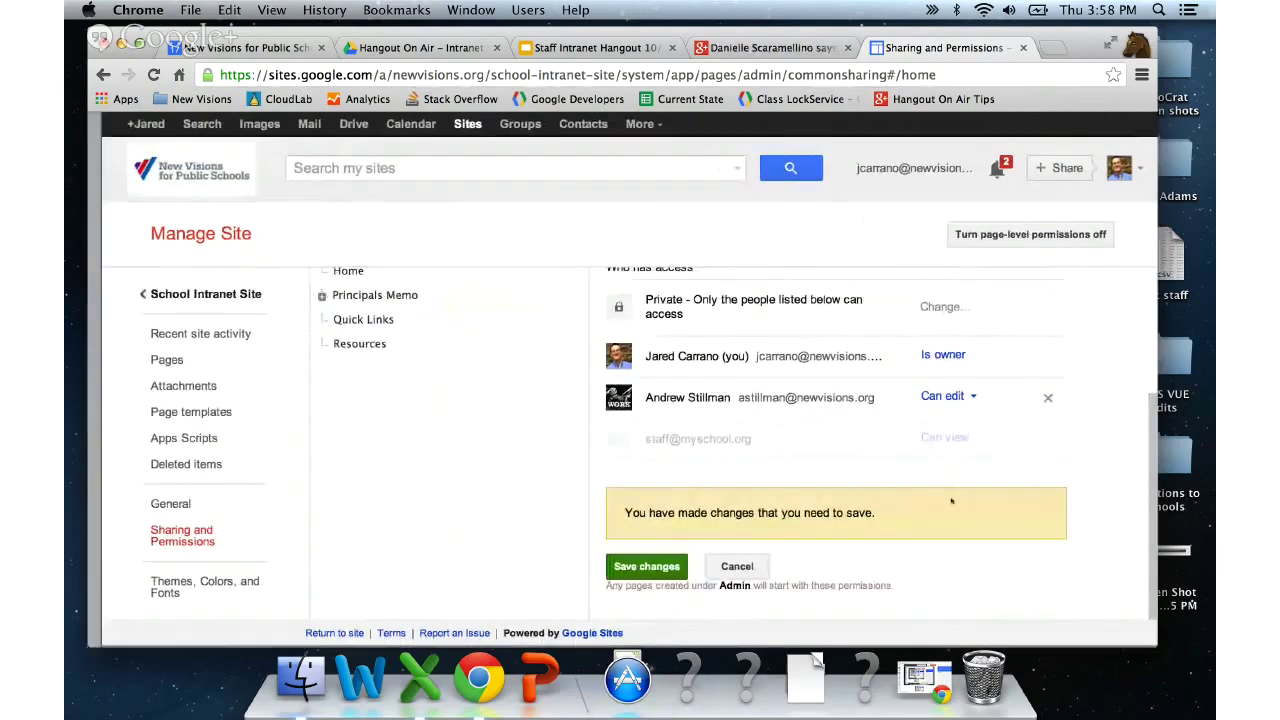
pyautogui.click(641, 567)
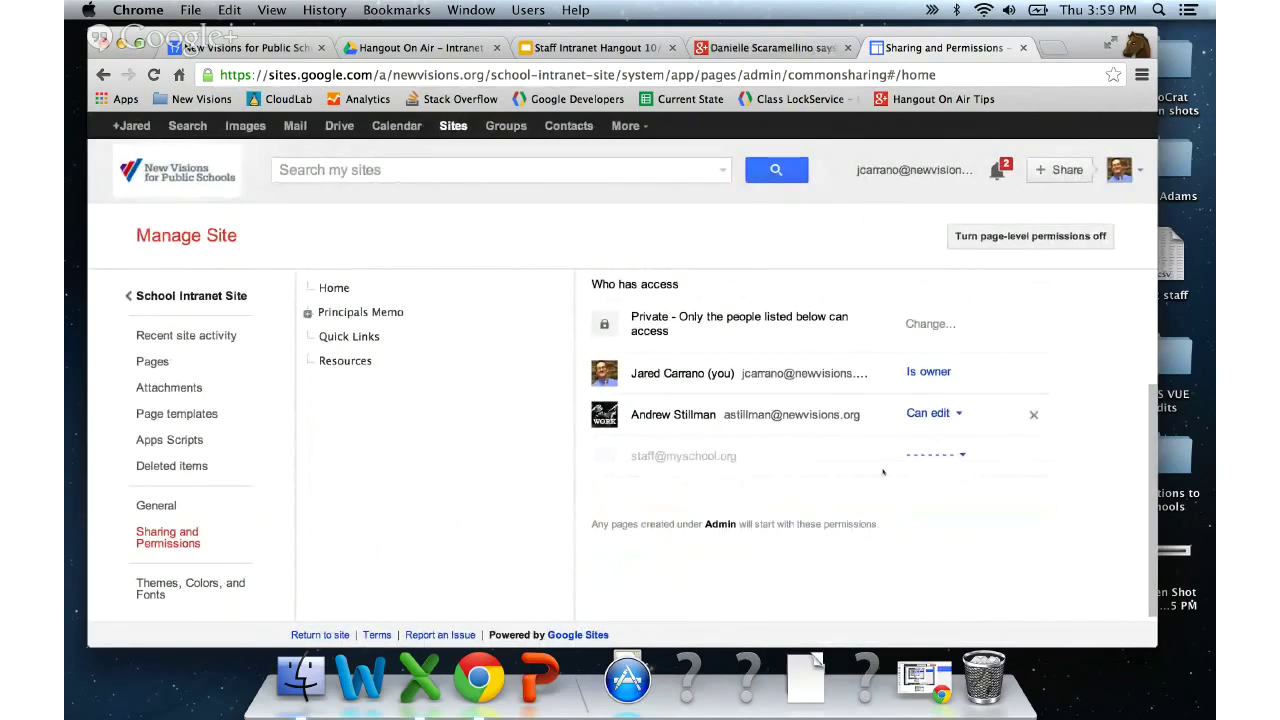
# - Expand Curriculum in the page tree to reveal English, Math, Science and Social Studies
pyautogui.scroll(1, 883, 471)
pyautogui.scroll(2, 879, 478)
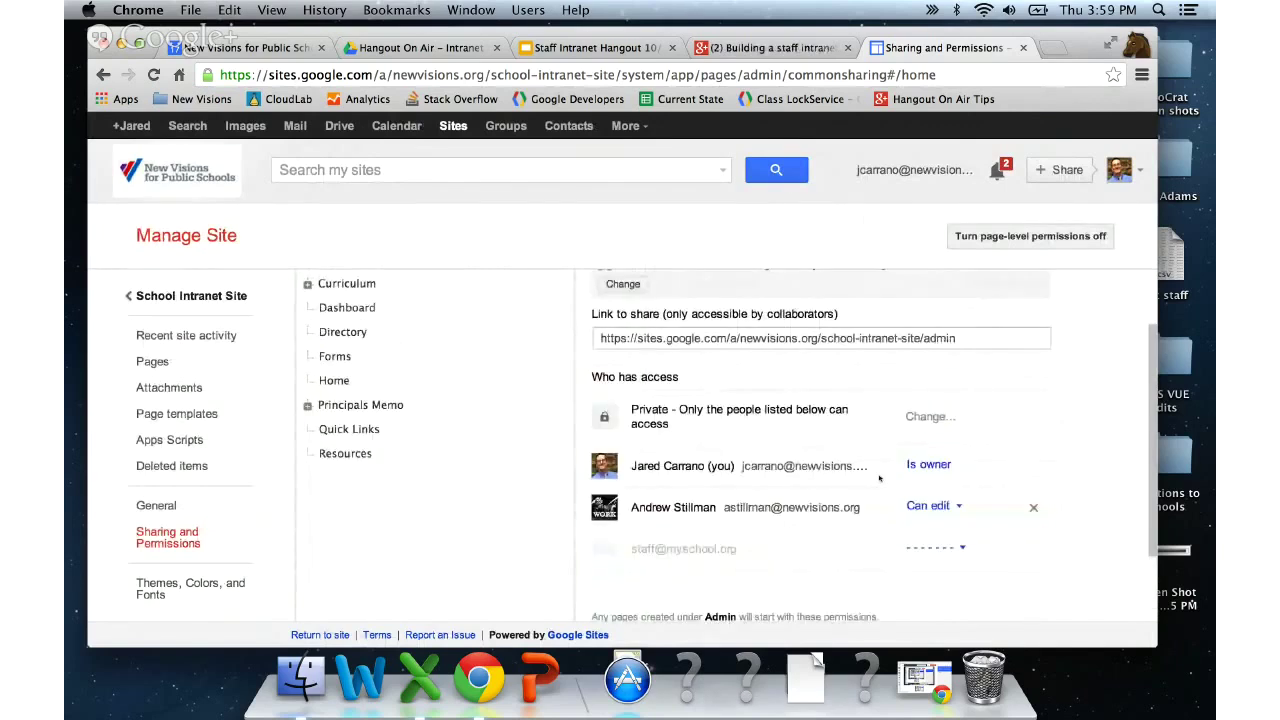
pyautogui.scroll(-1, 879, 478)
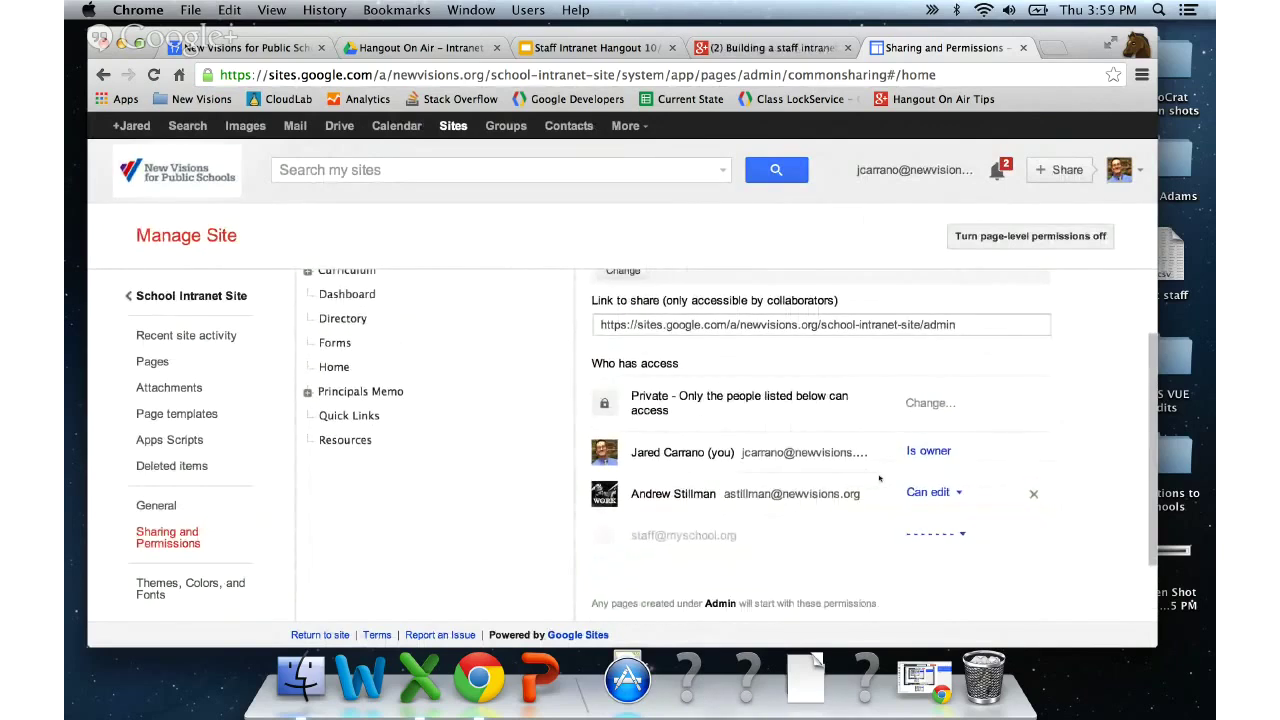
pyautogui.scroll(2, 879, 478)
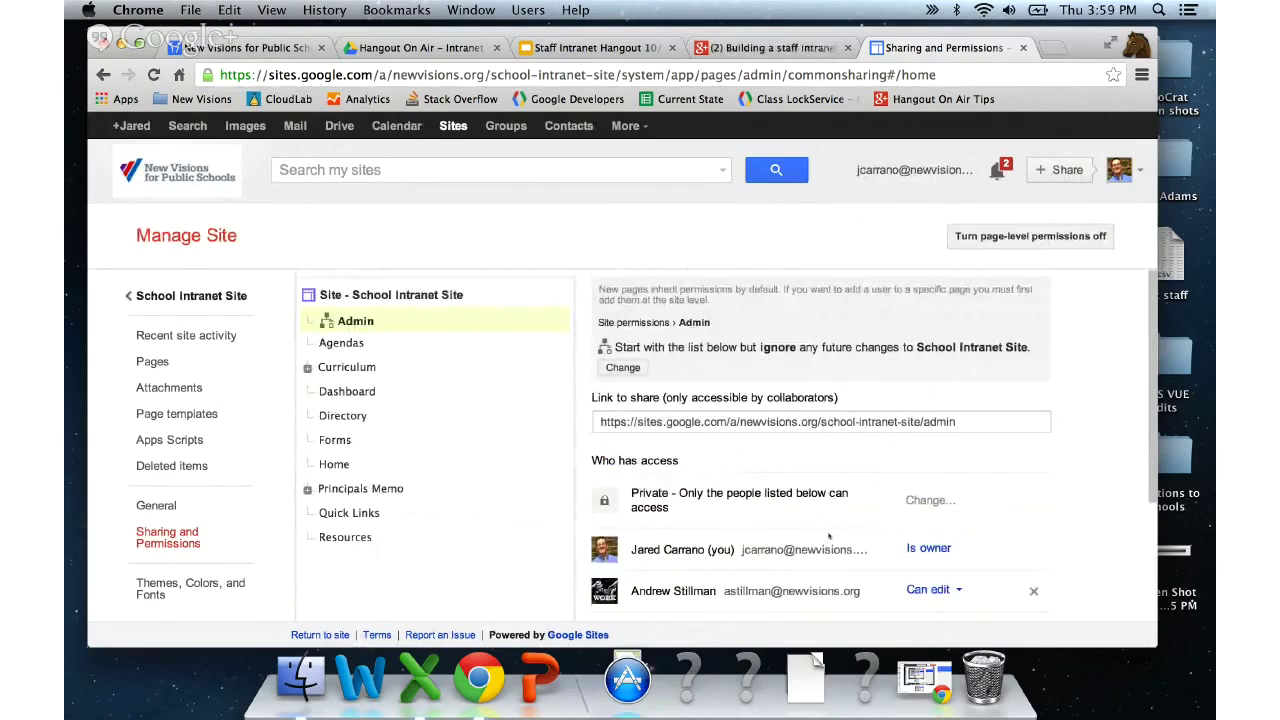
pyautogui.scroll(-2, 829, 537)
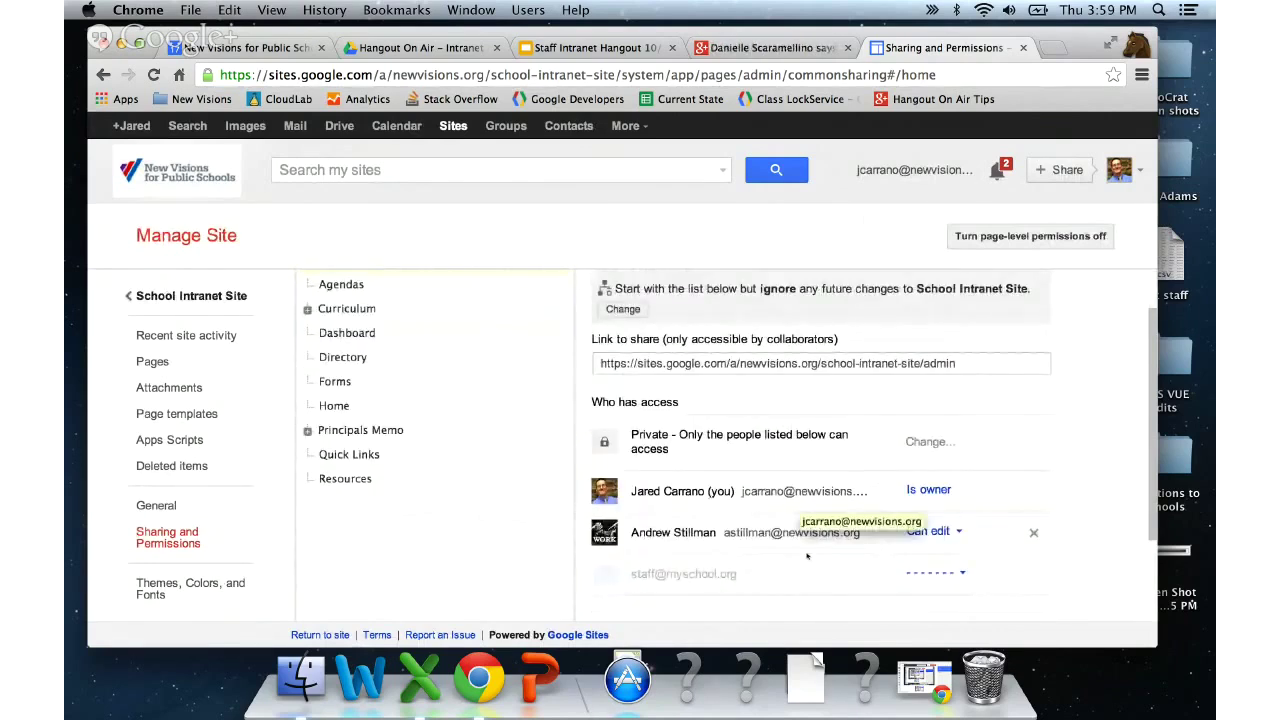
pyautogui.scroll(2, 731, 537)
pyautogui.scroll(1, 731, 543)
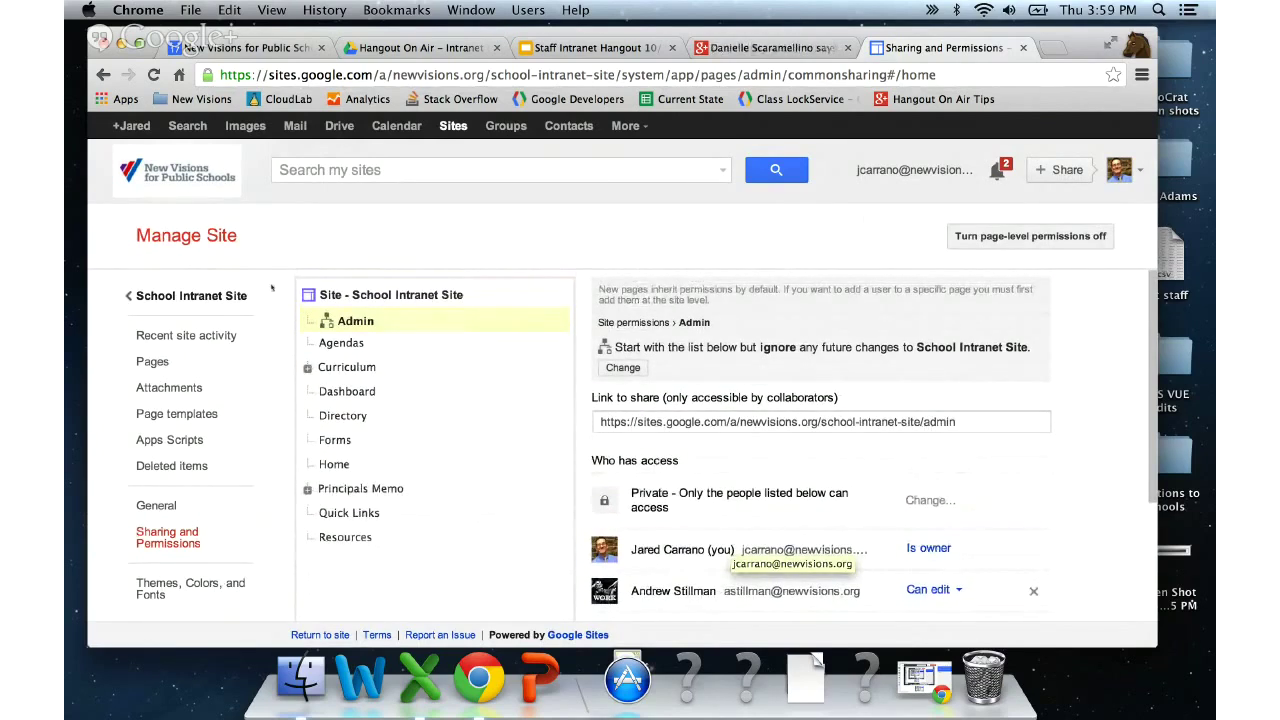
pyautogui.click(307, 367)
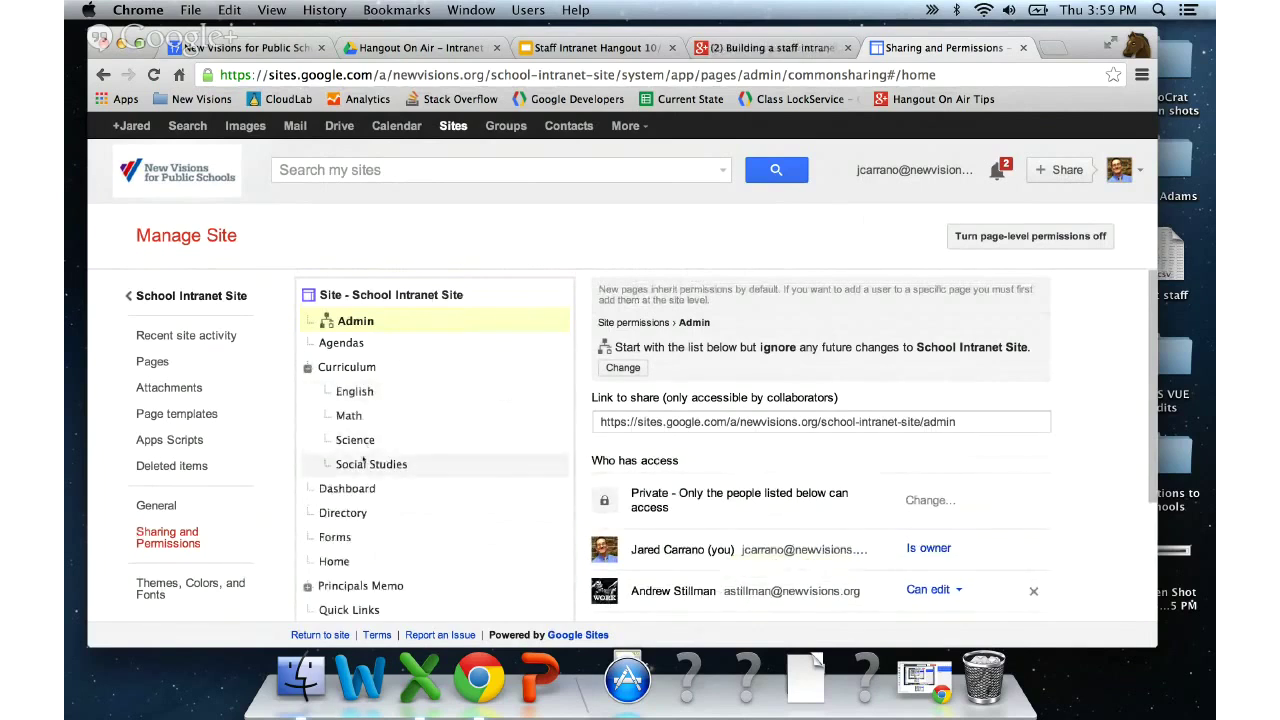
# - Check English's inherited permissions, then show the whole site's sharing list and Invite people box
pyautogui.click(355, 393)
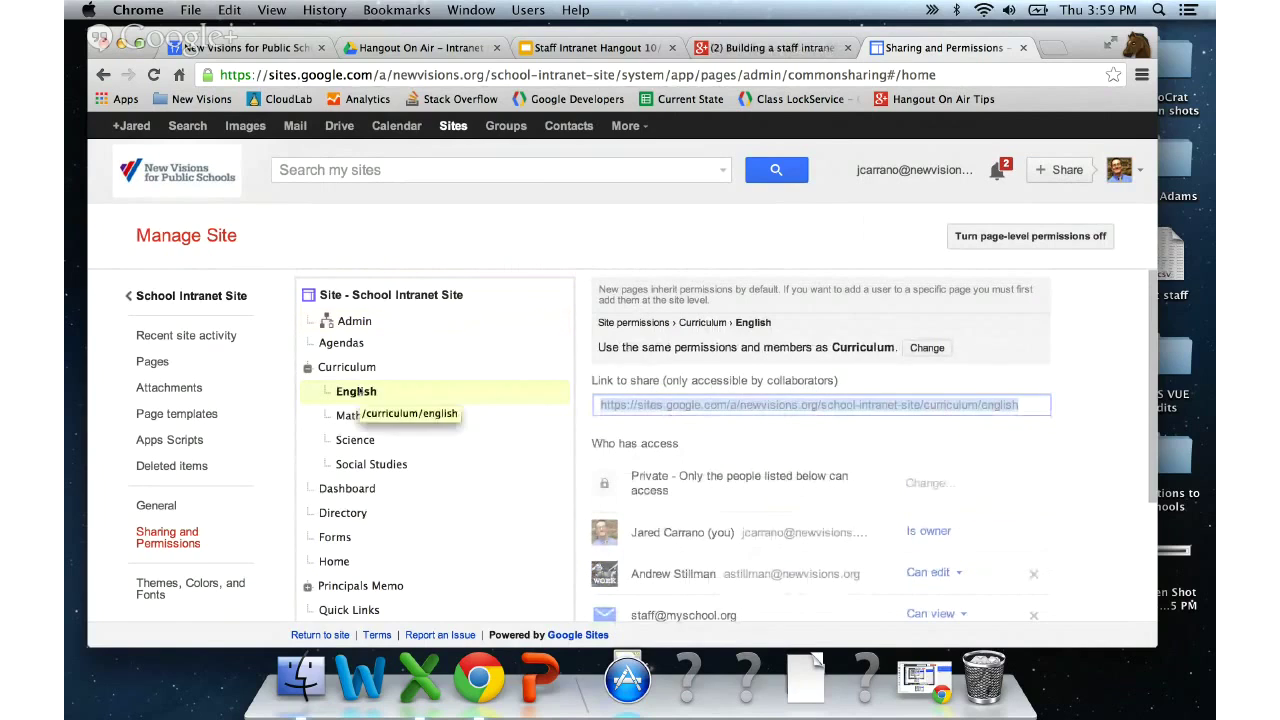
pyautogui.click(400, 295)
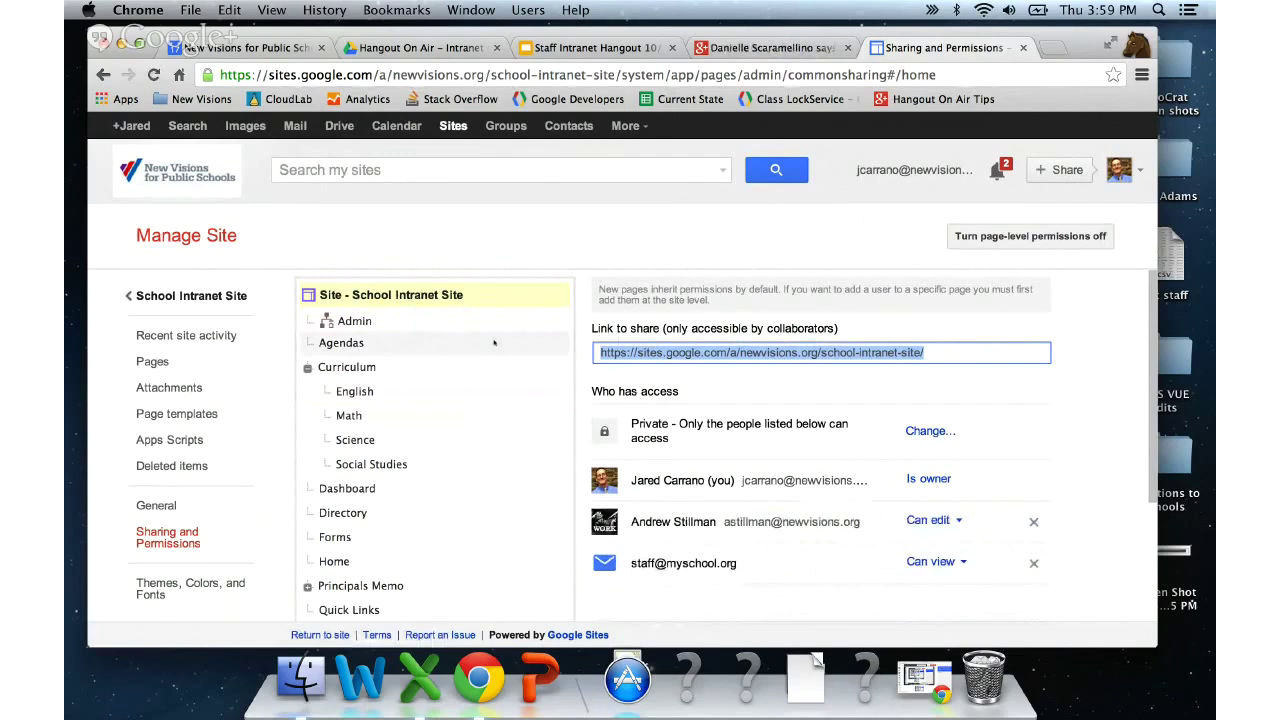
pyautogui.scroll(-2, 493, 343)
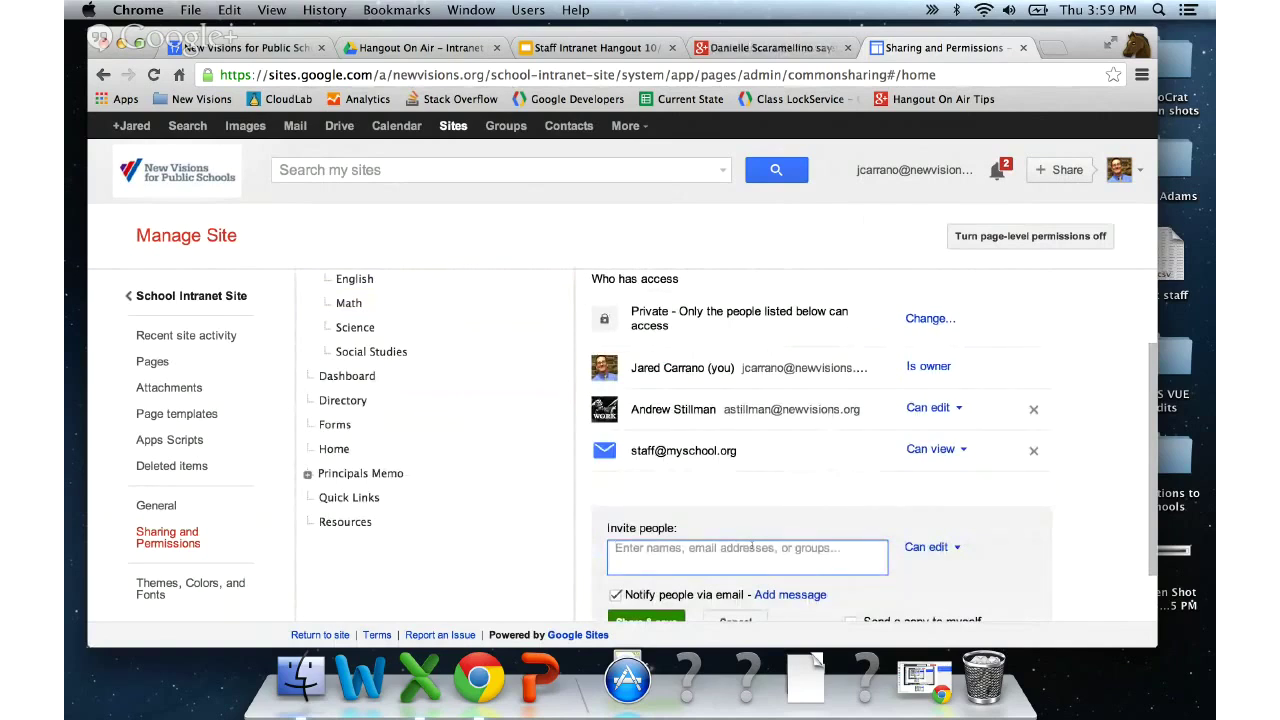
# - Give the second colleague edit access to the whole site without a notification email
pyautogui.write('dscan')
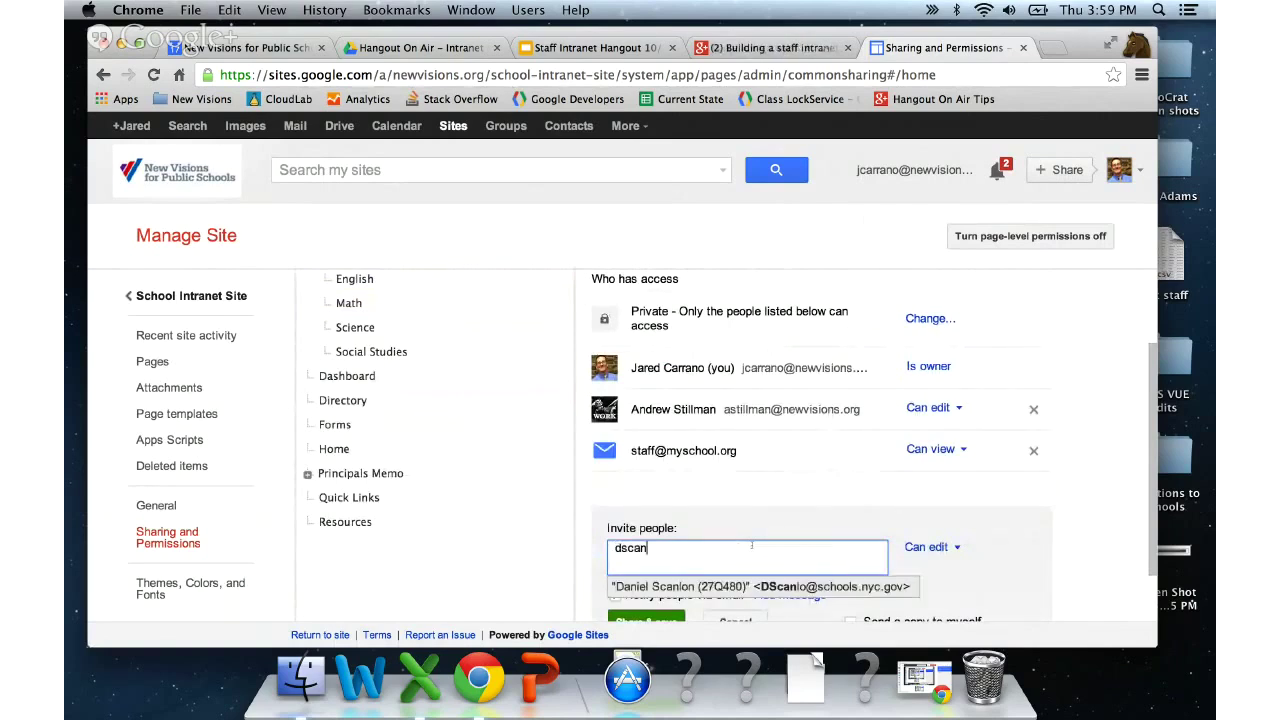
pyautogui.press('BackSpace')
pyautogui.press('BackSpace')
pyautogui.press('BackSpace')
pyautogui.press('BackSpace')
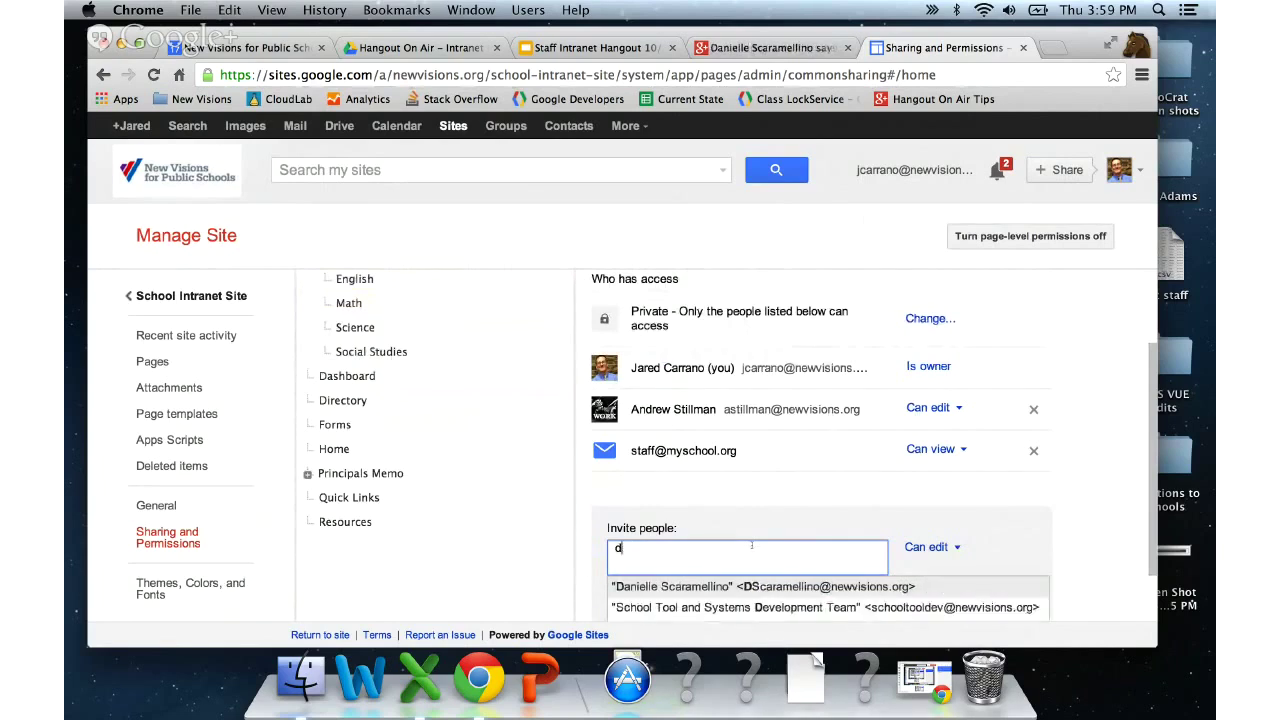
pyautogui.write('an')
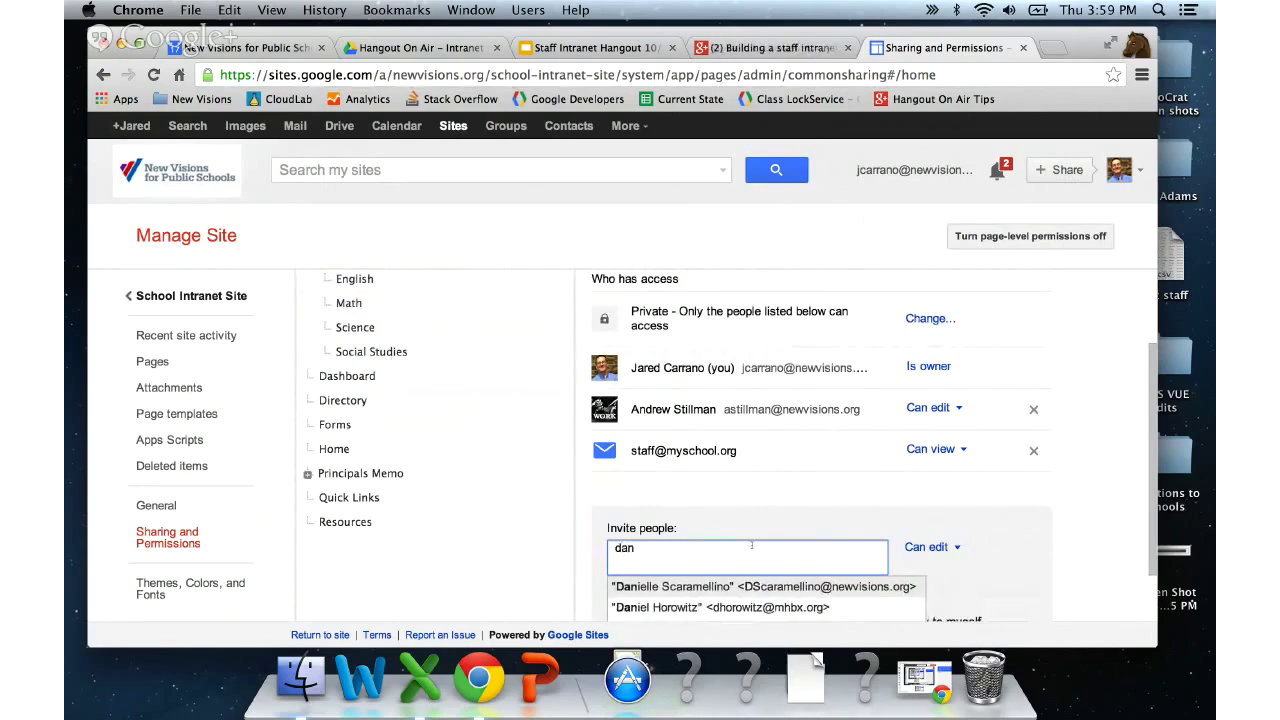
pyautogui.press('Return')
pyautogui.scroll(-1, 917, 550)
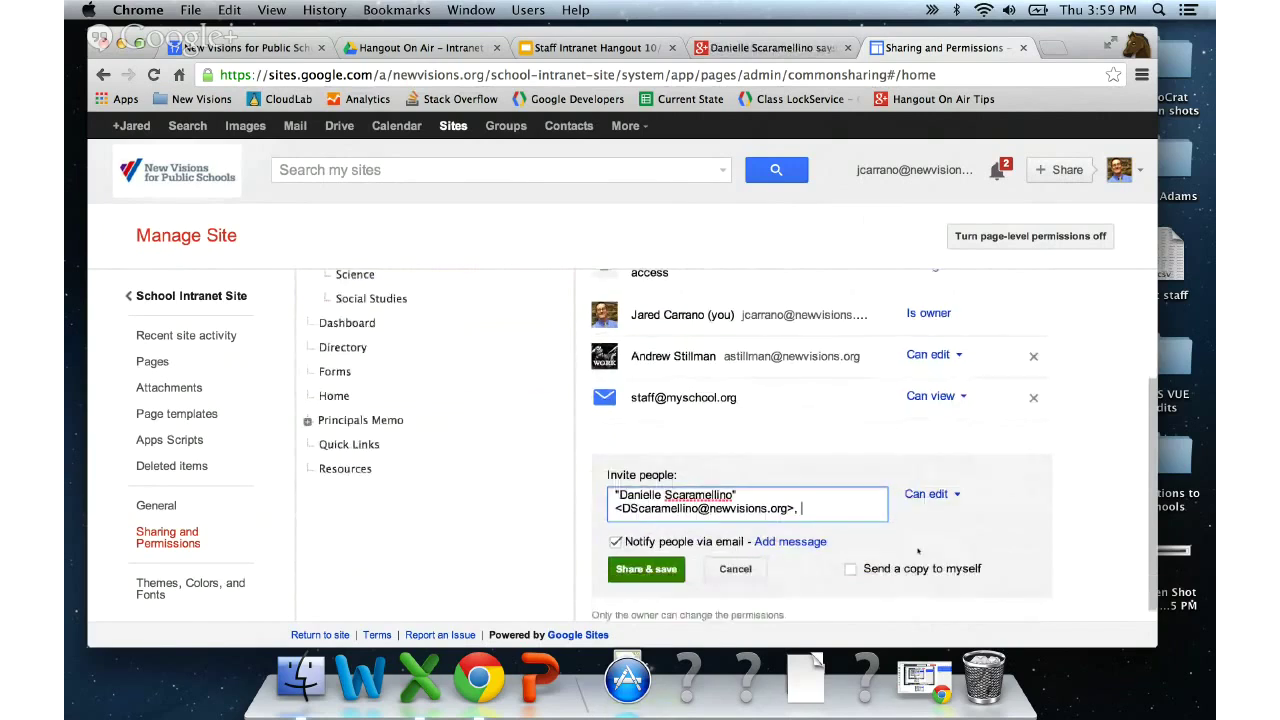
pyautogui.click(615, 541)
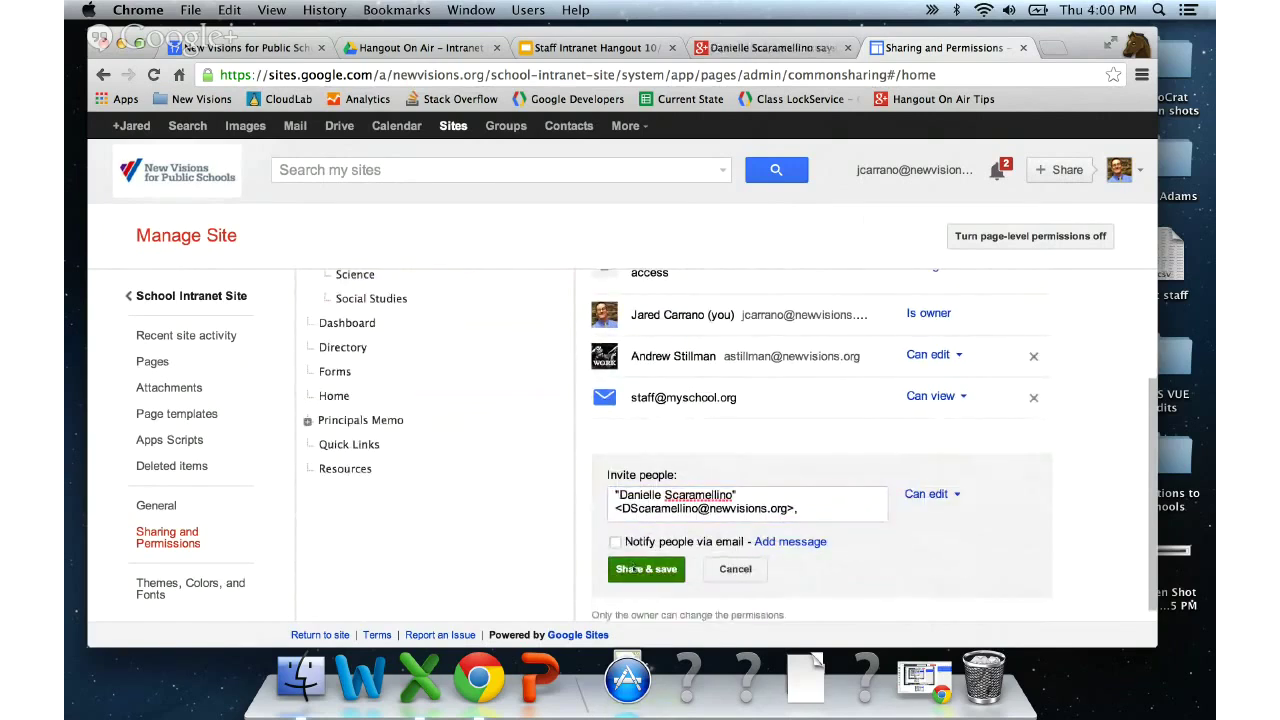
pyautogui.click(633, 568)
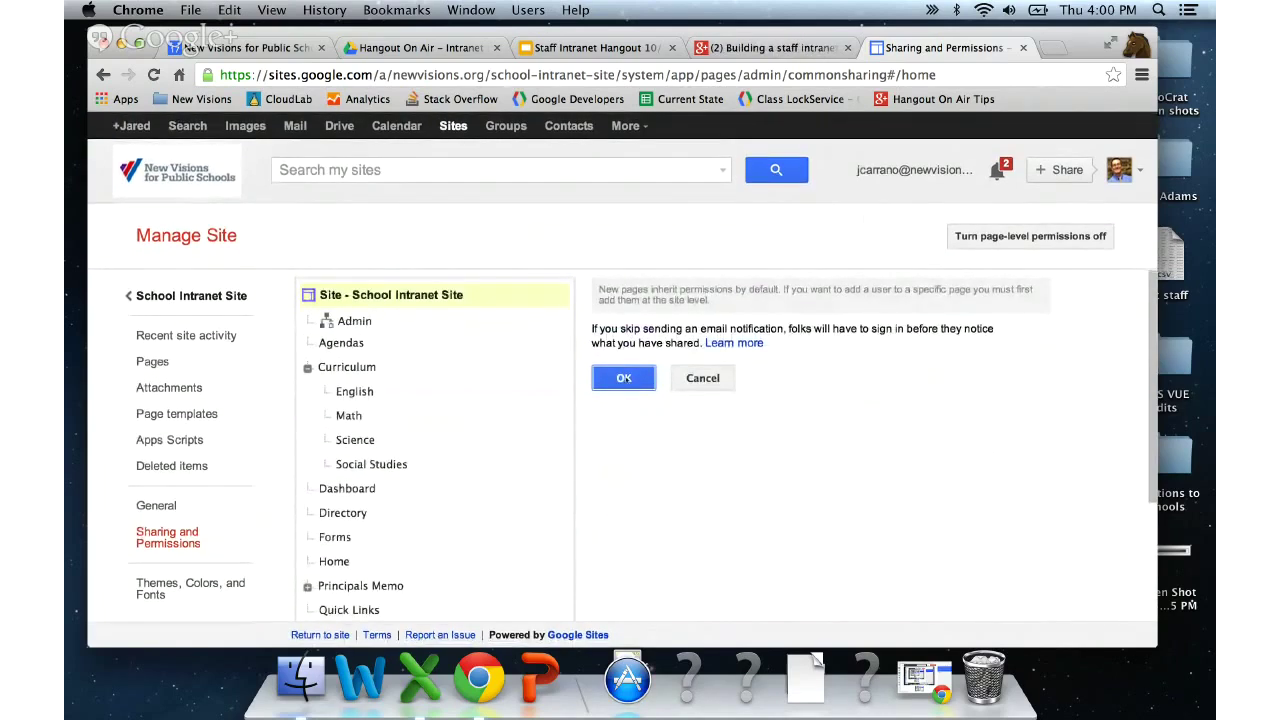
pyautogui.click(624, 378)
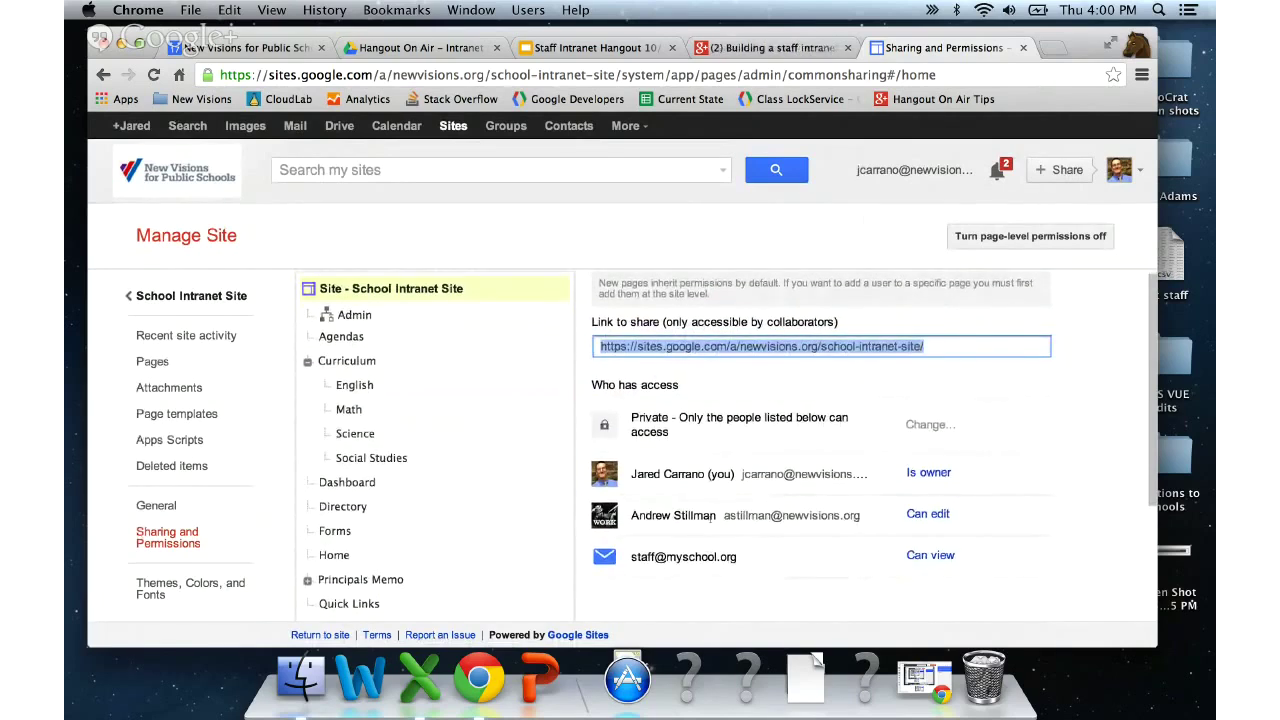
# - Show the Math page's inherited permissions, dismissing a calendar reminder that pops up
pyautogui.scroll(-3, 711, 522)
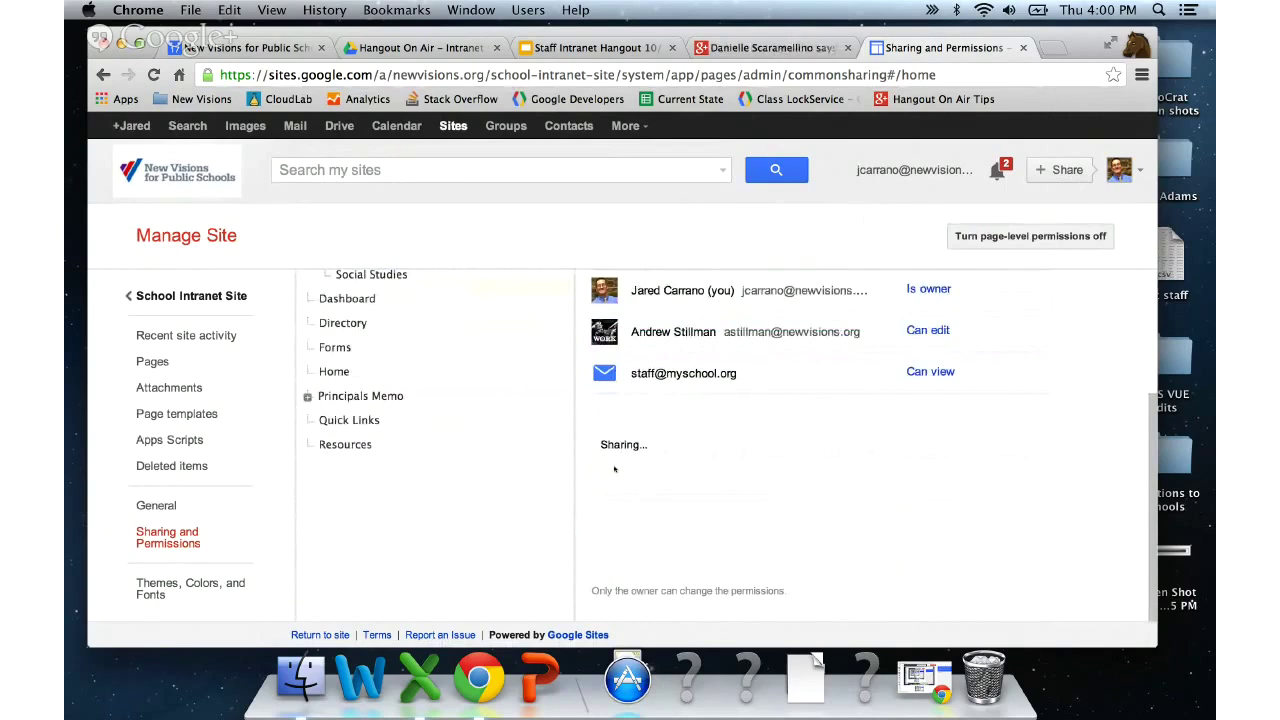
pyautogui.scroll(-1, 718, 408)
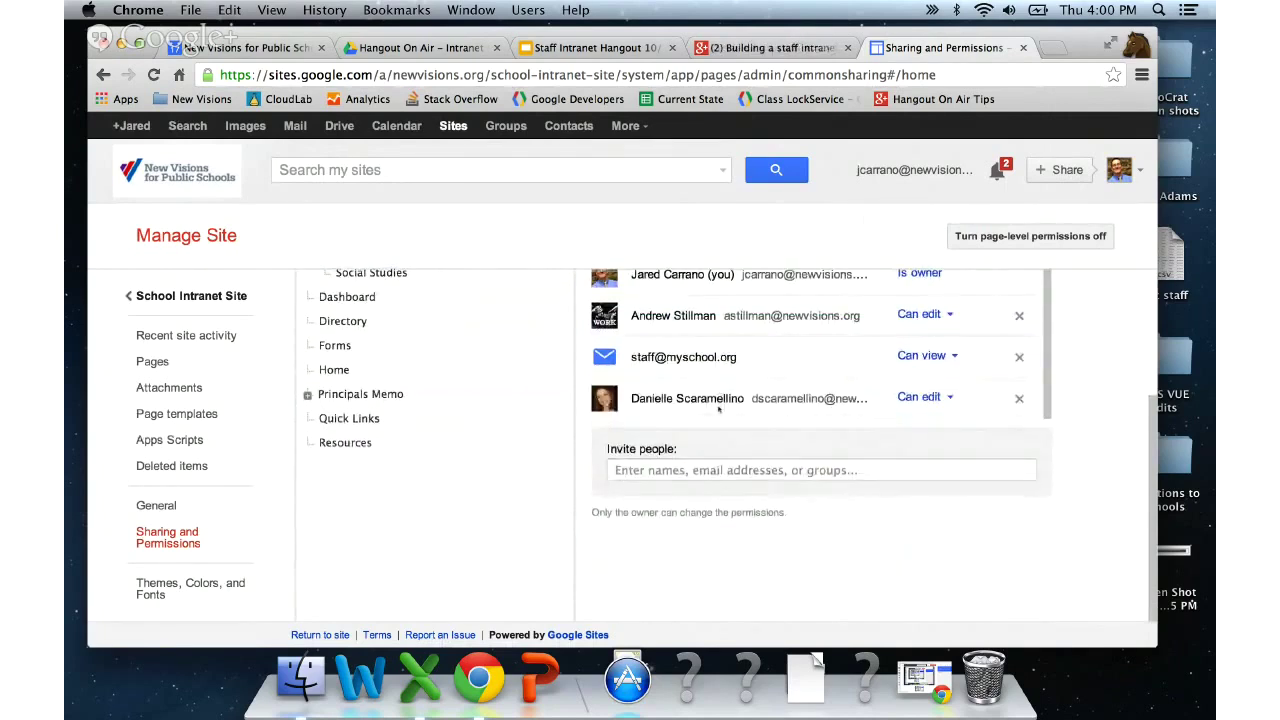
pyautogui.scroll(5, 549, 485)
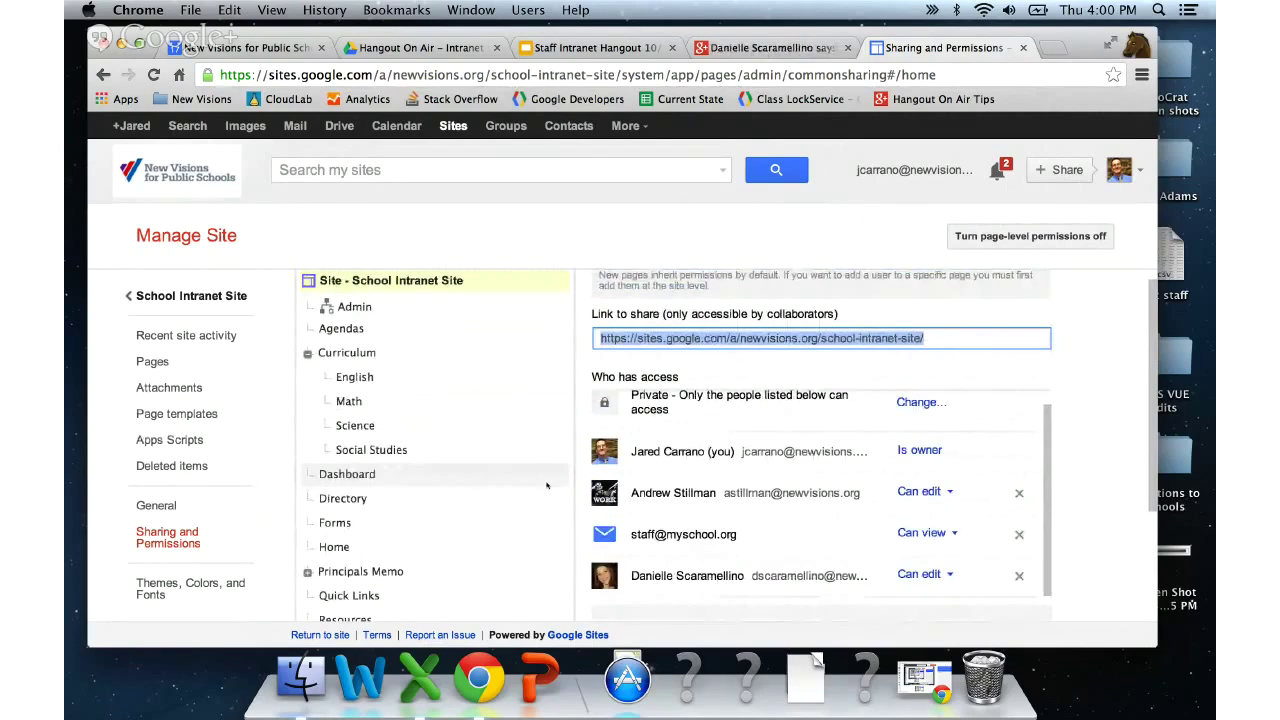
pyautogui.click(346, 401)
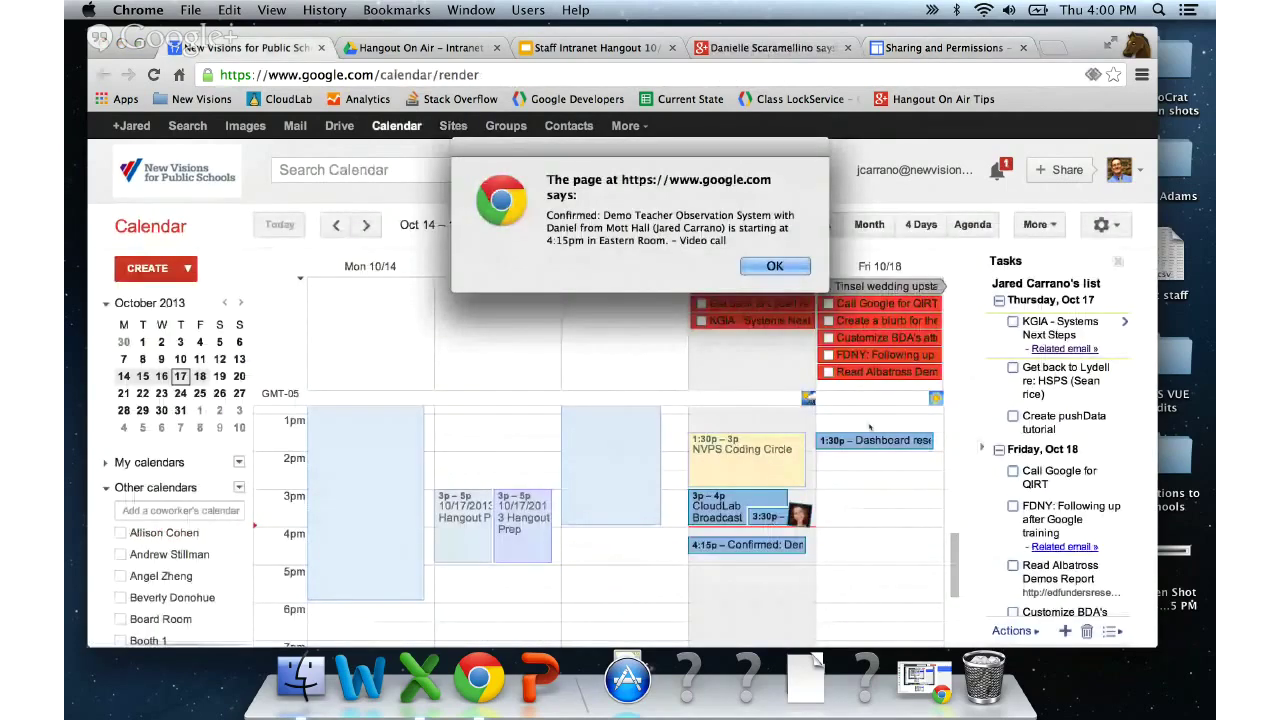
pyautogui.click(775, 266)
pyautogui.click(891, 47)
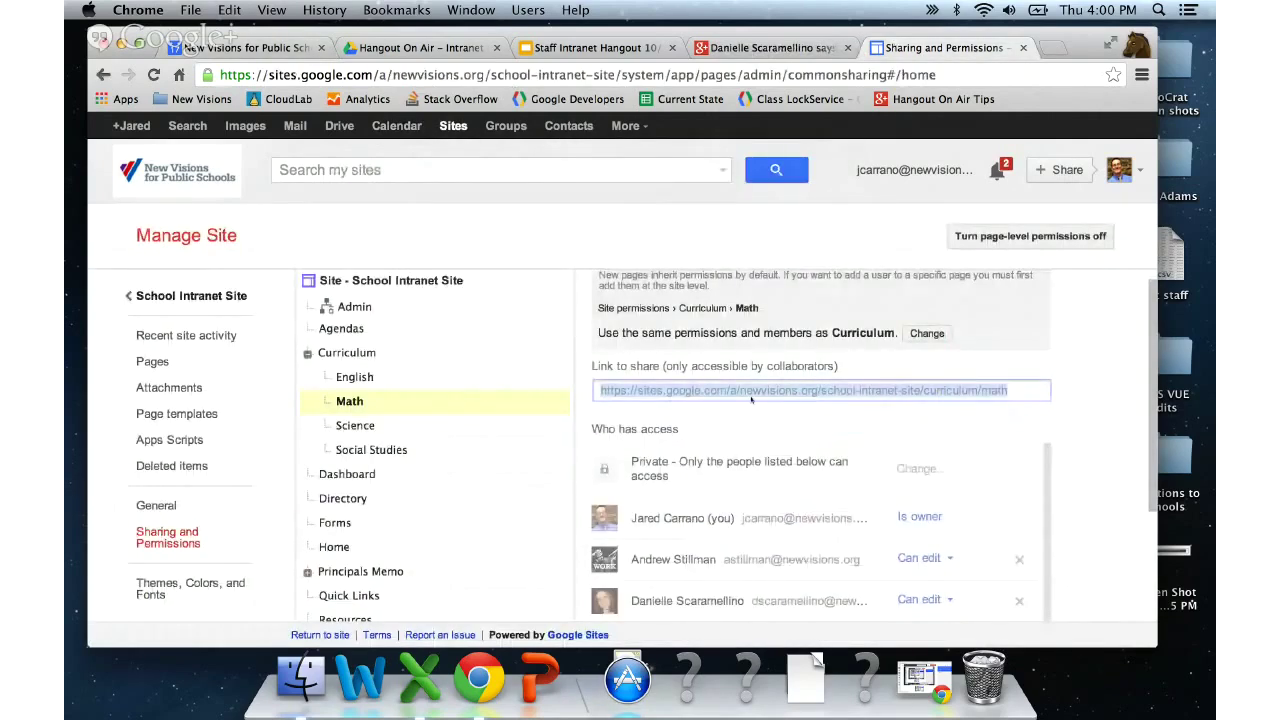
# - Switch Math to custom permissions with 'Do not add new users' and save
pyautogui.scroll(1, 925, 354)
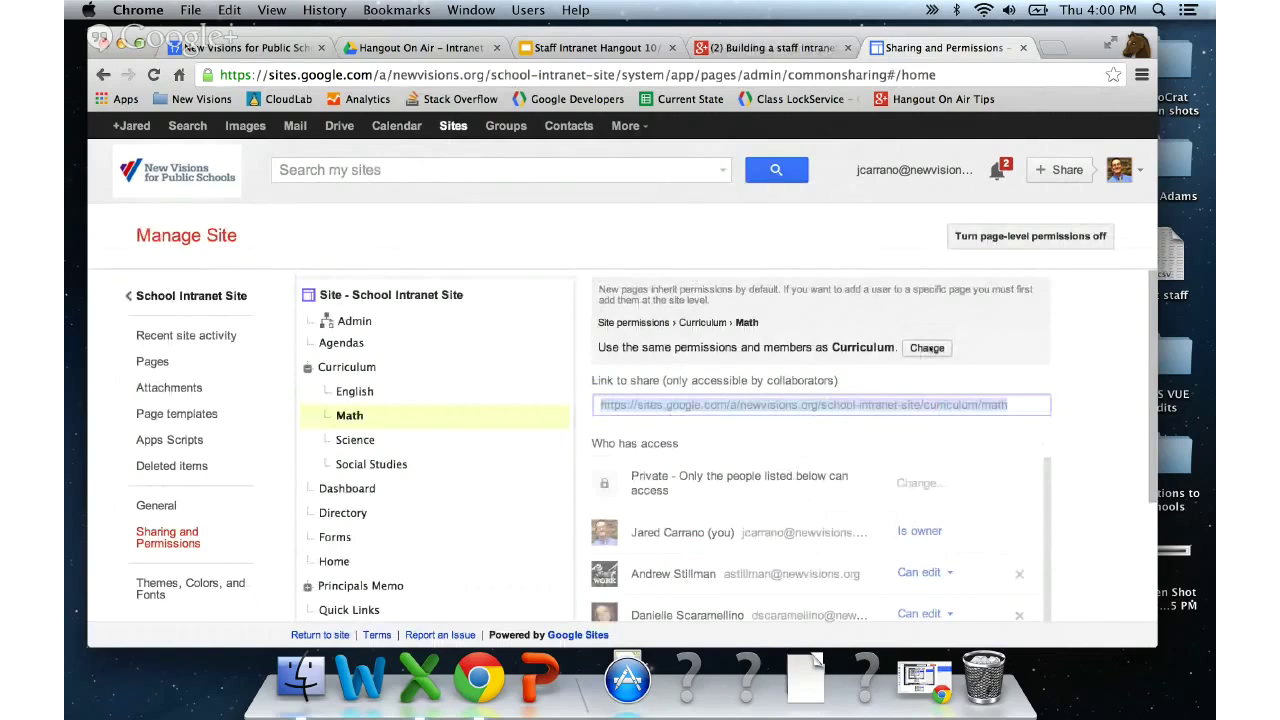
pyautogui.click(927, 348)
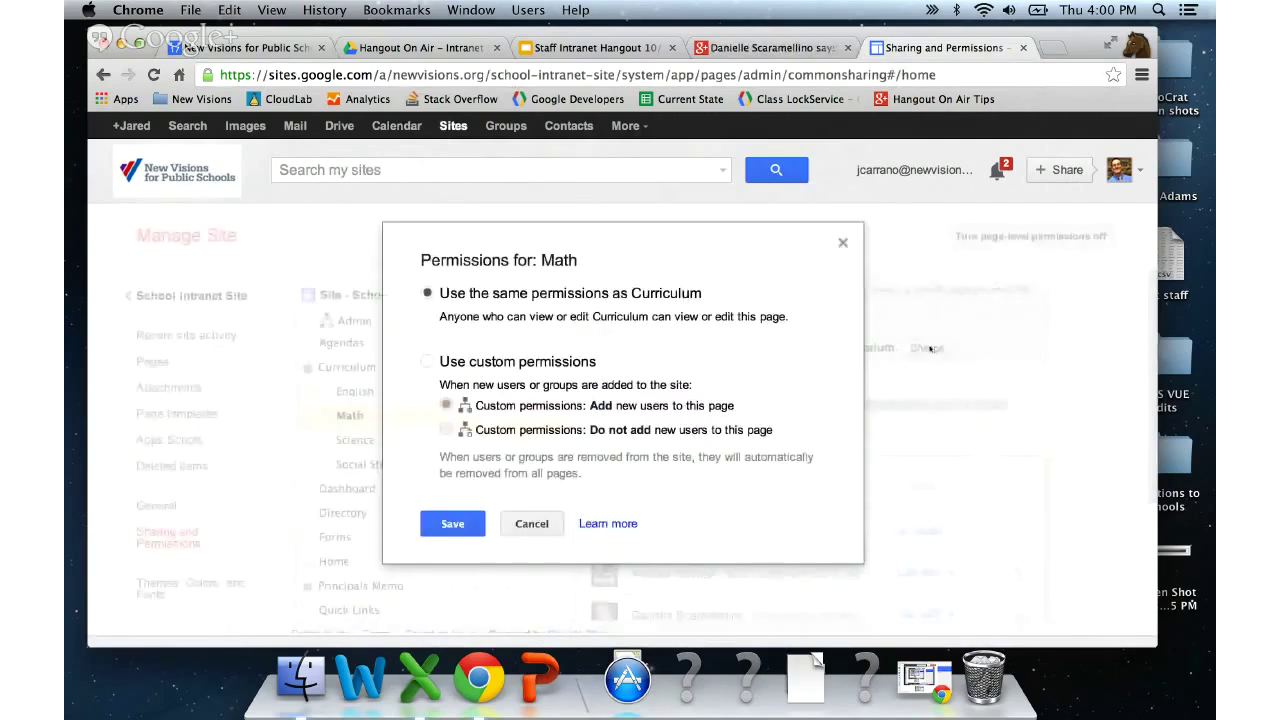
pyautogui.click(506, 363)
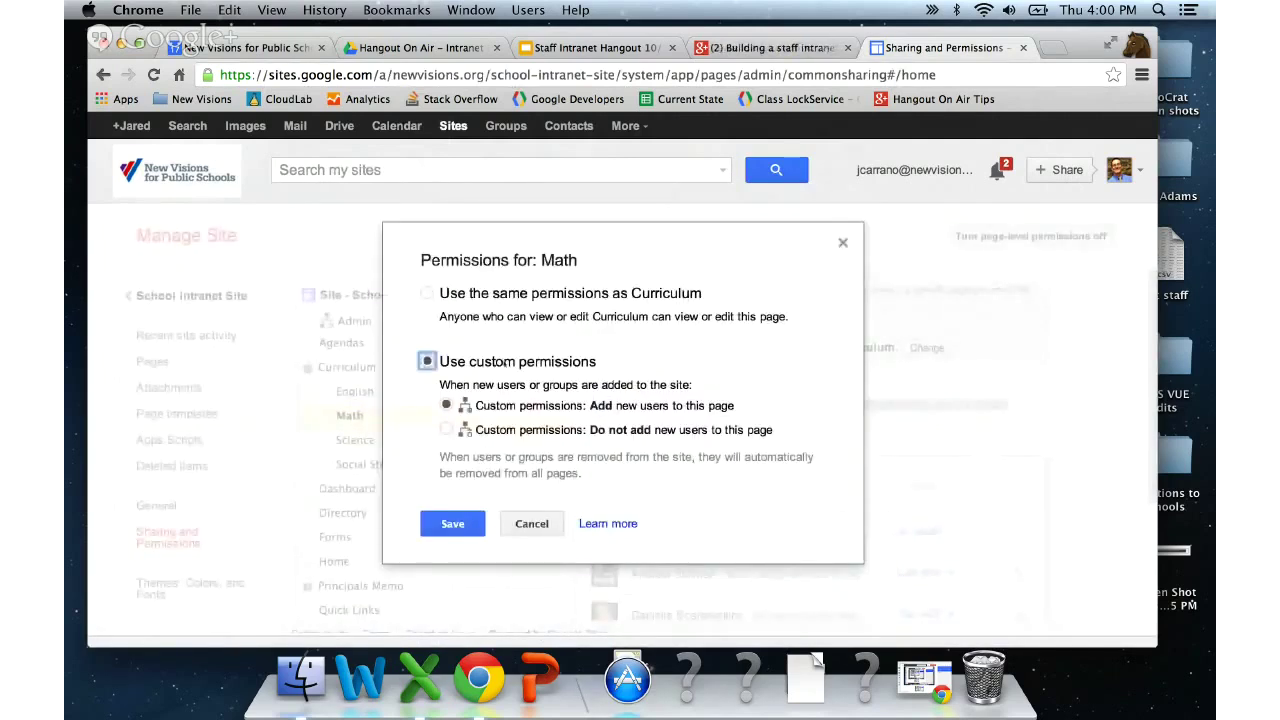
pyautogui.click(447, 430)
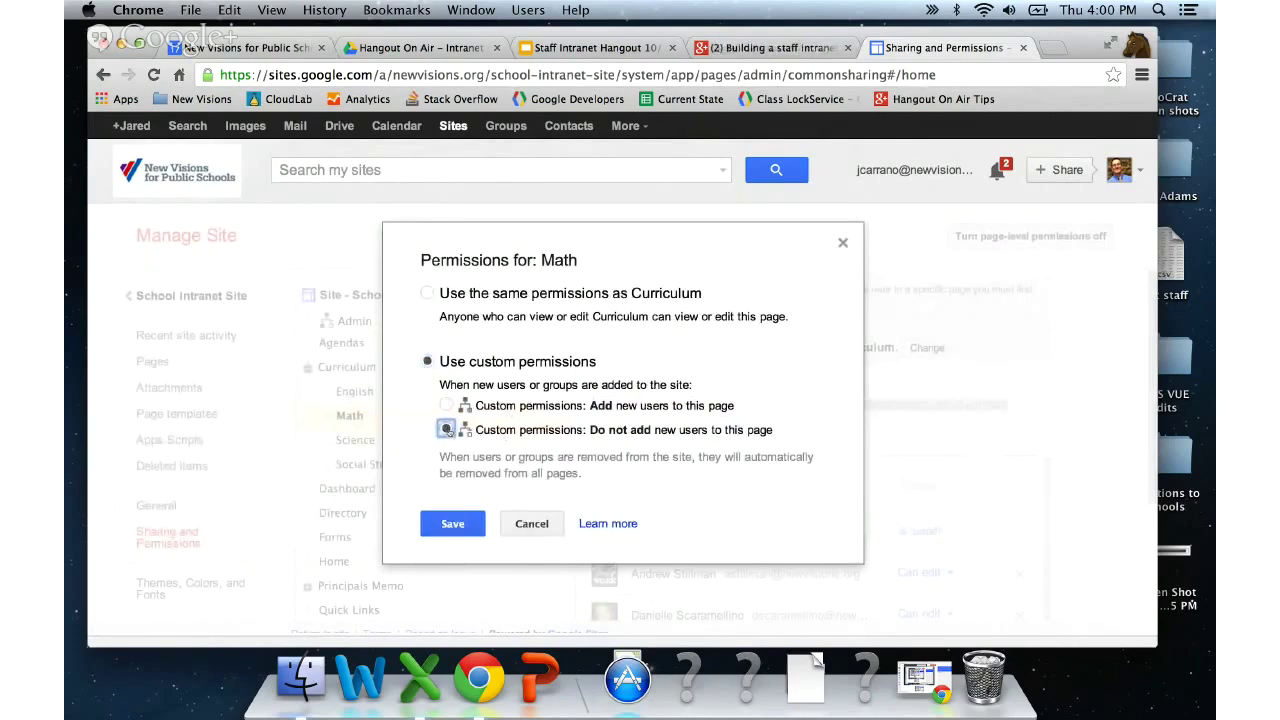
pyautogui.click(453, 523)
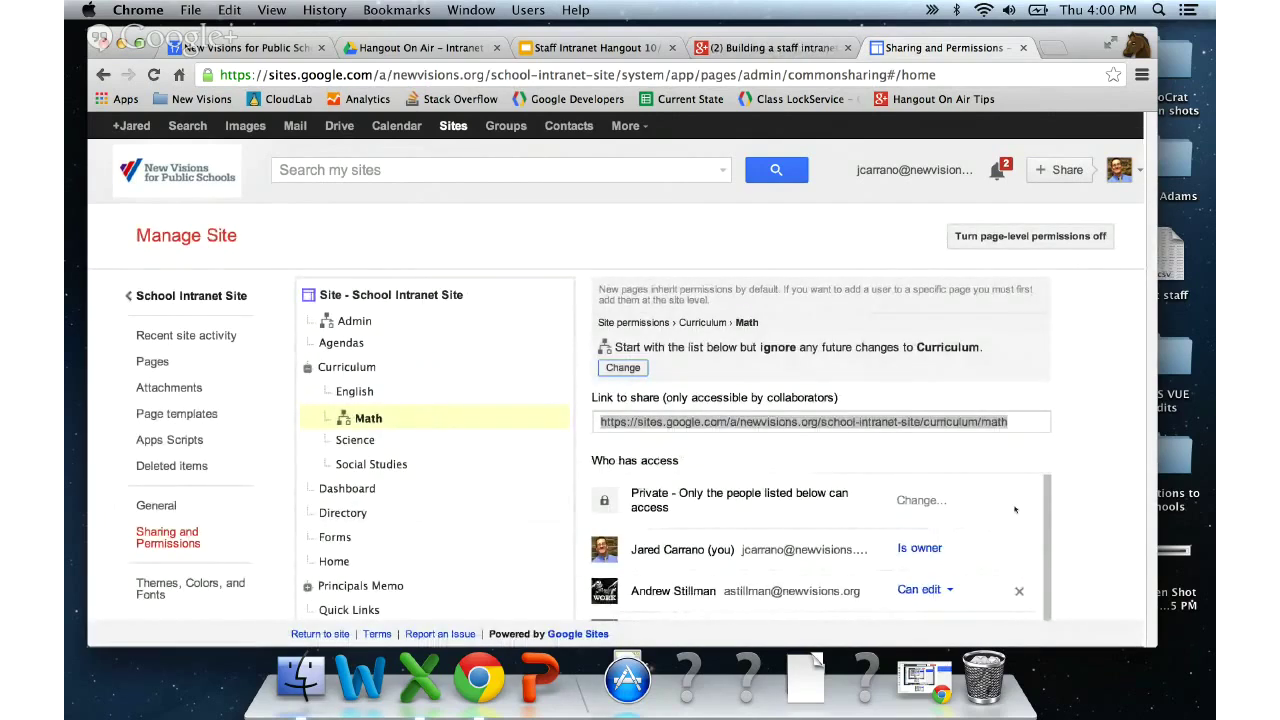
# - Remove the staff group from Math's access list and save the changes
pyautogui.scroll(-4, 1030, 510)
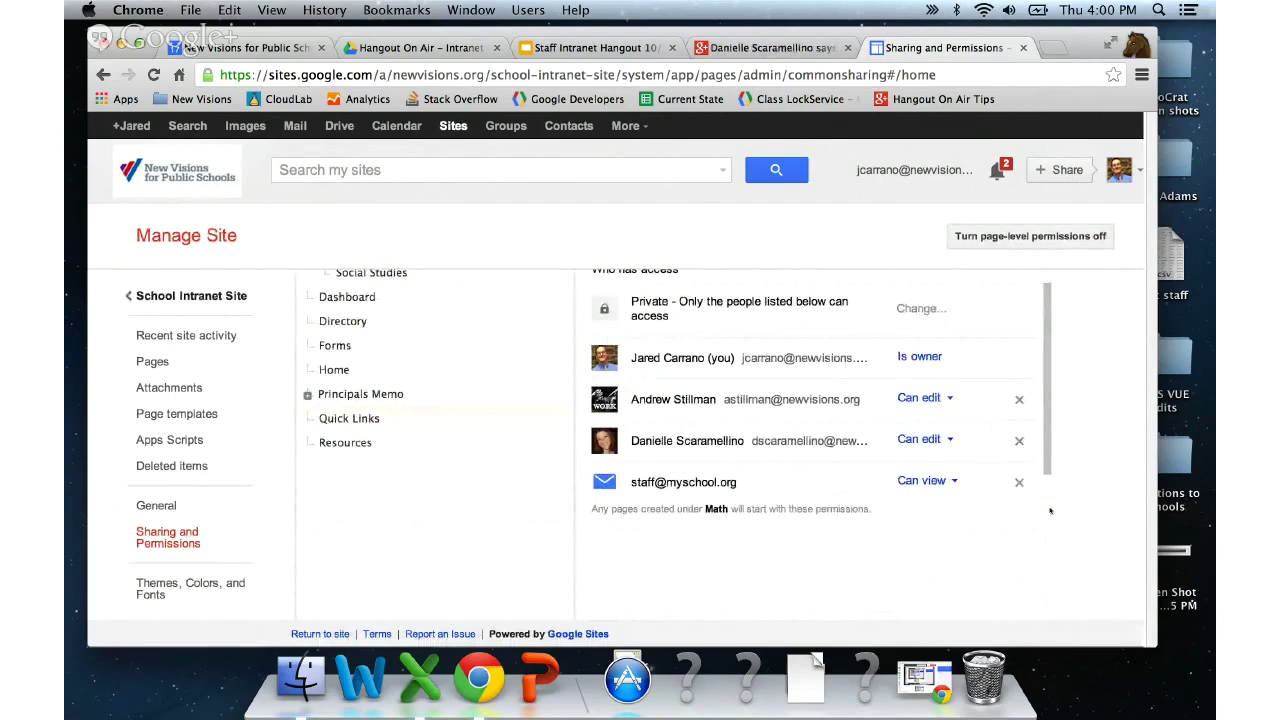
pyautogui.click(1019, 484)
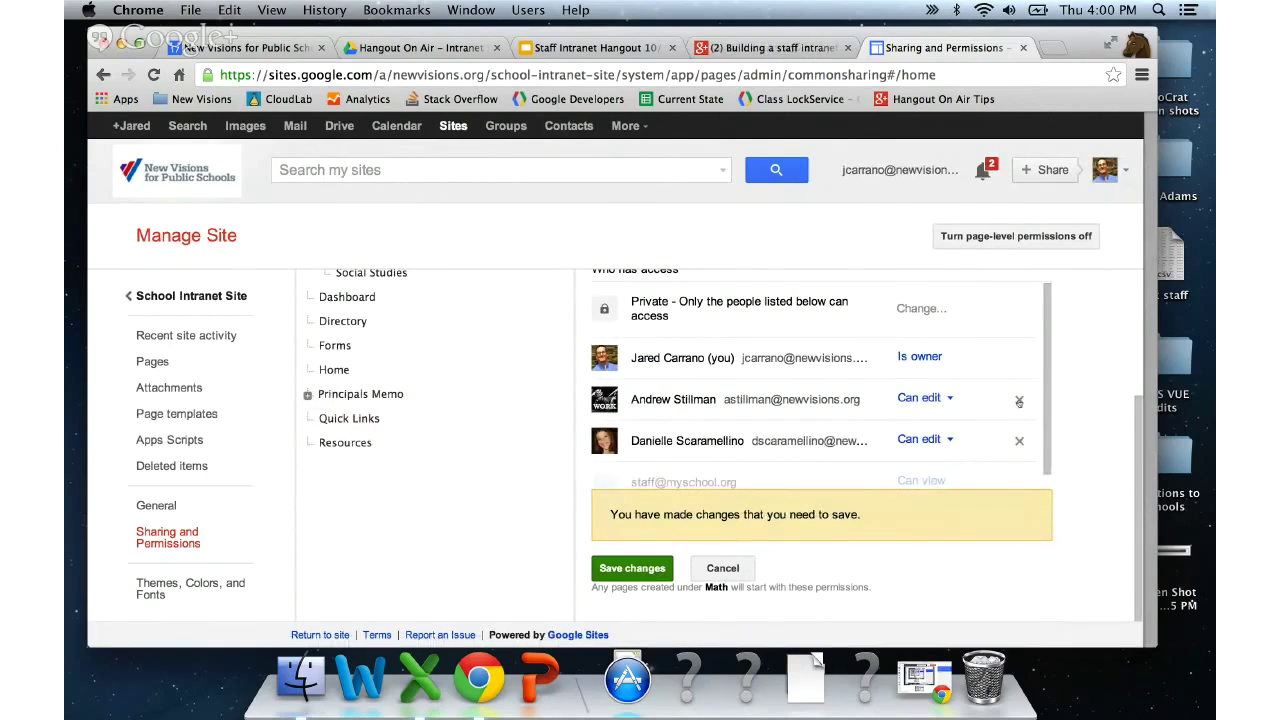
pyautogui.scroll(-1, 1085, 418)
pyautogui.scroll(1, 857, 493)
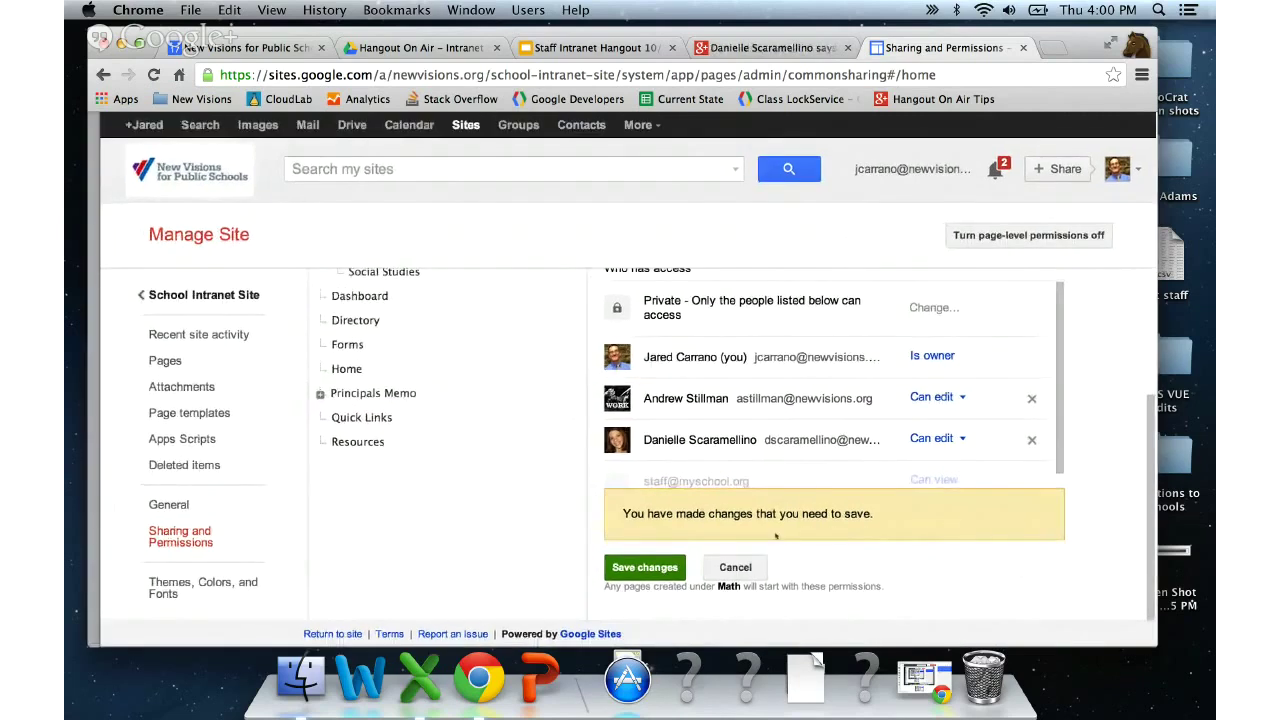
pyautogui.click(626, 565)
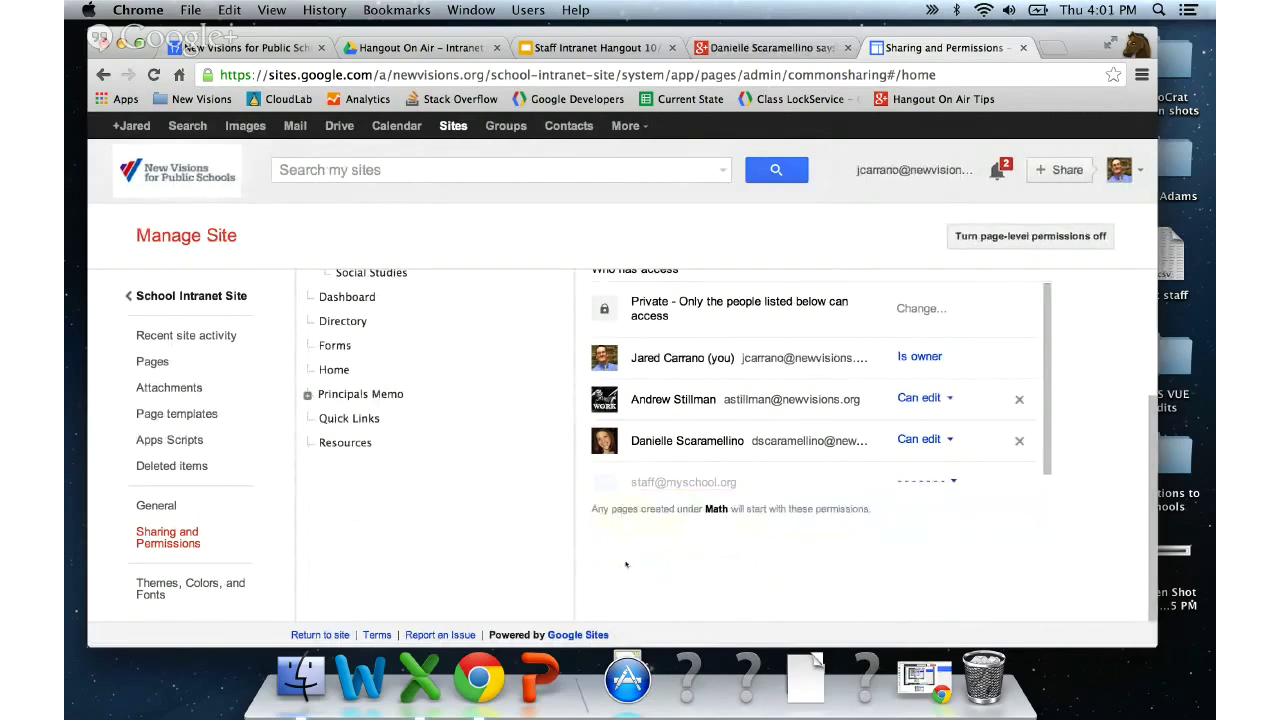
pyautogui.scroll(5, 626, 565)
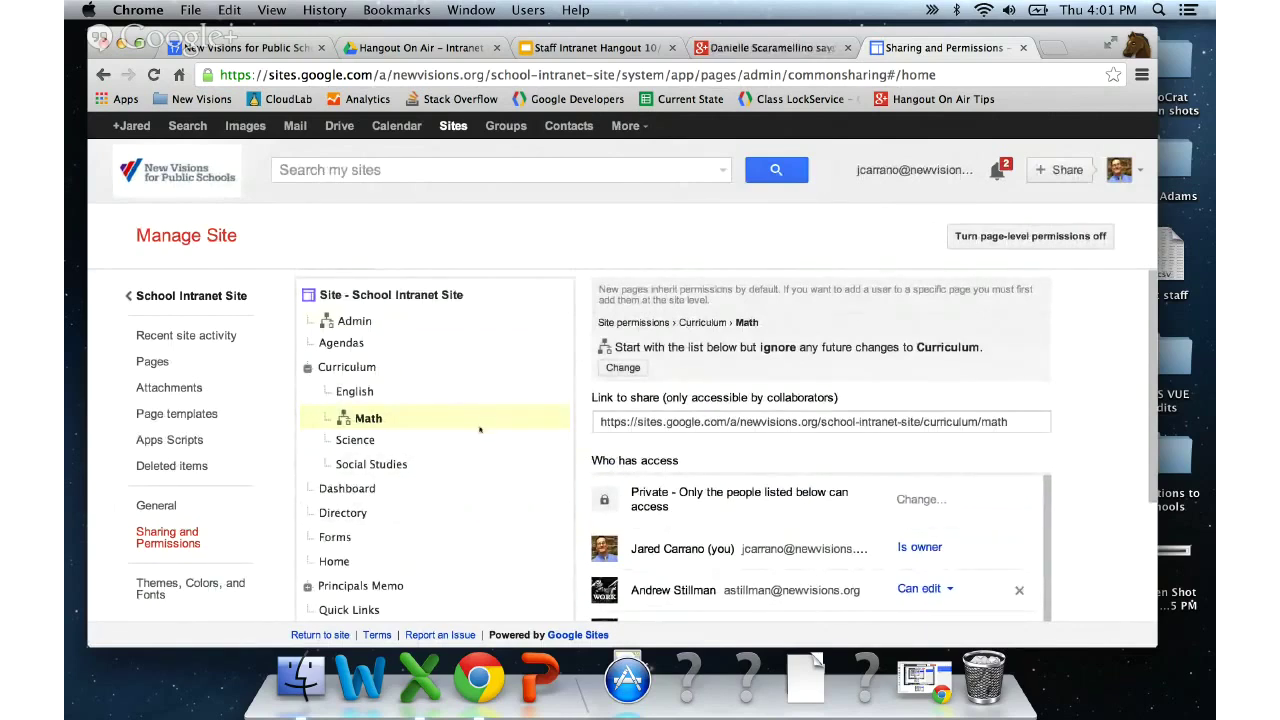
pyautogui.scroll(-3, 479, 430)
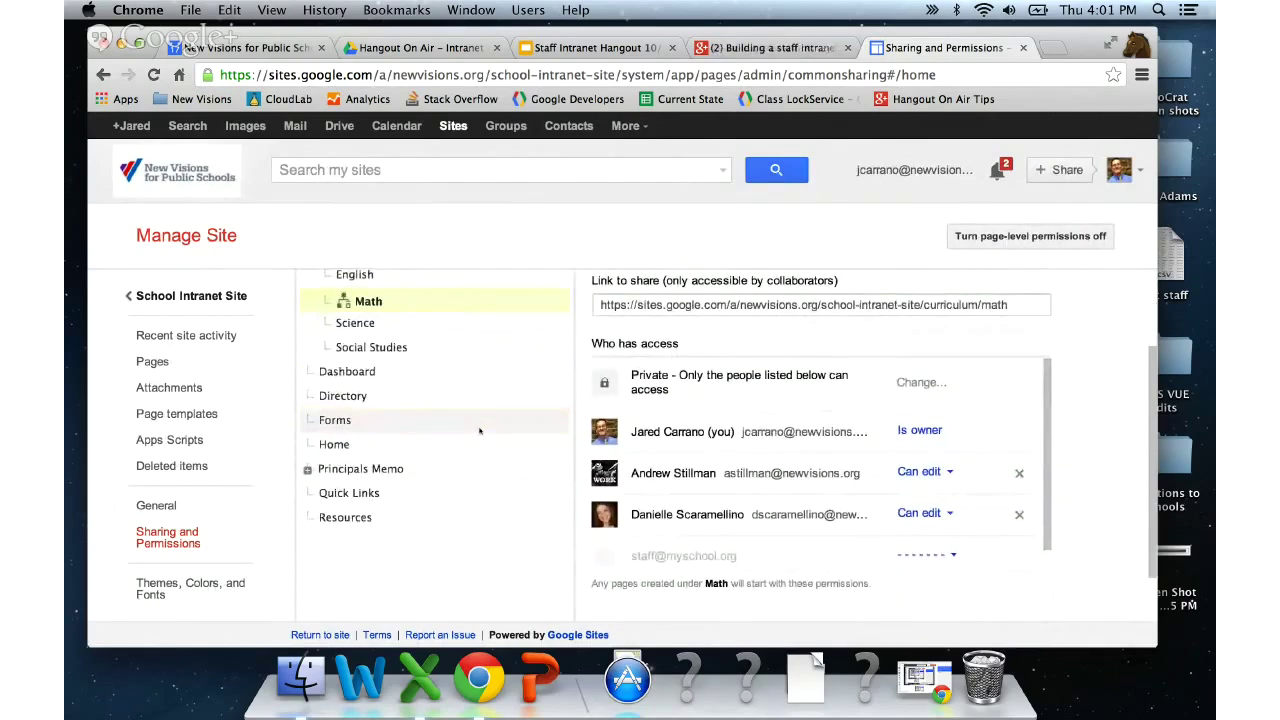
pyautogui.scroll(3, 479, 430)
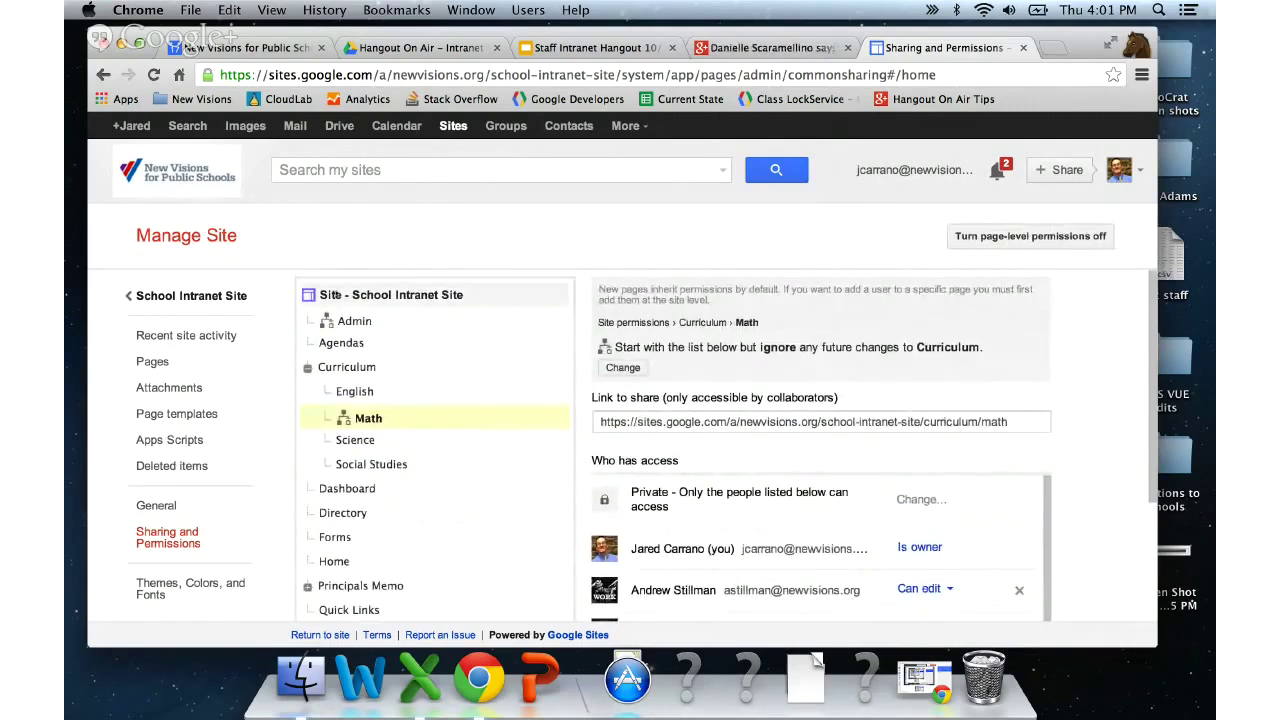
# - On the whole-site sharing list, change the editing colleague from Can edit to Can view and save
pyautogui.click(335, 294)
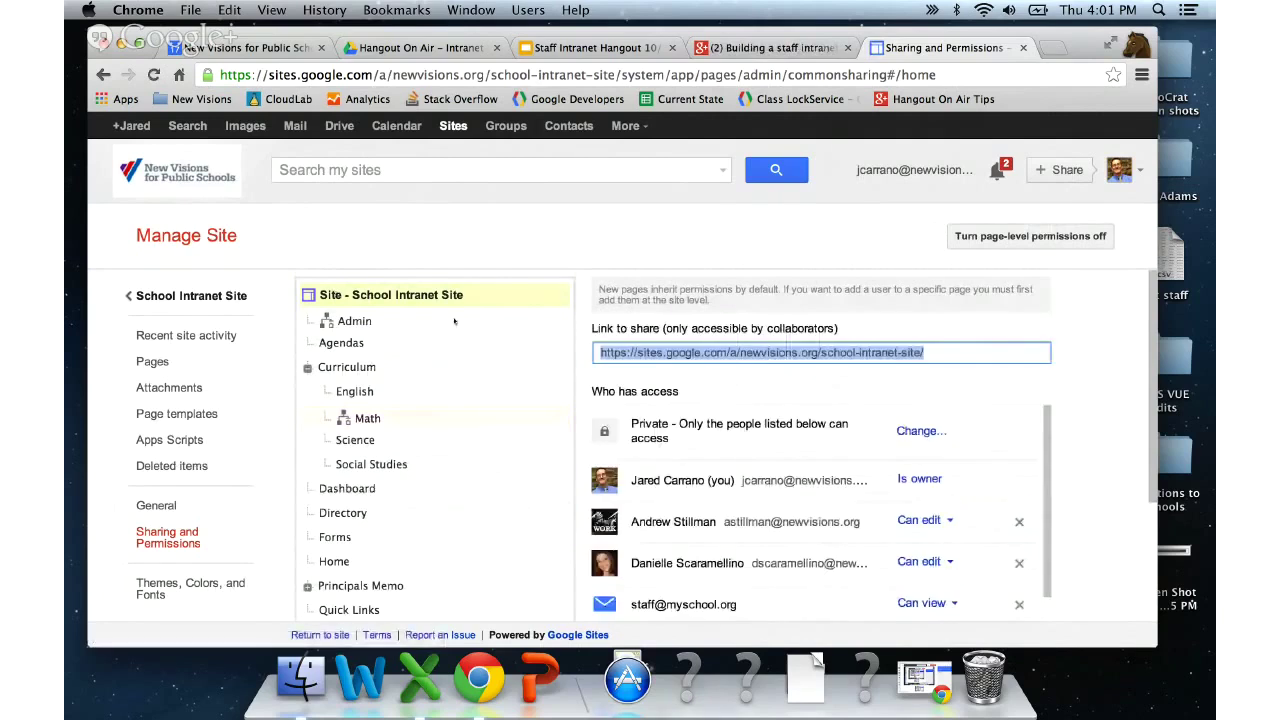
pyautogui.scroll(-3, 1079, 442)
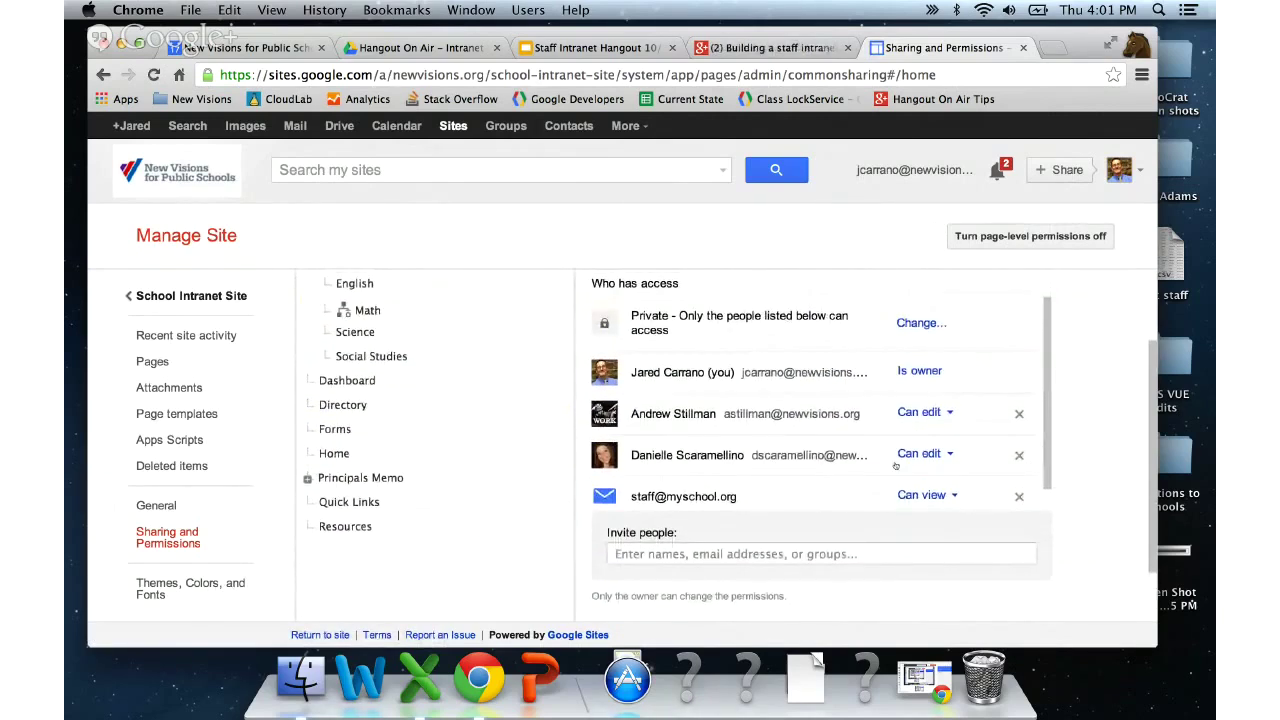
pyautogui.click(953, 454)
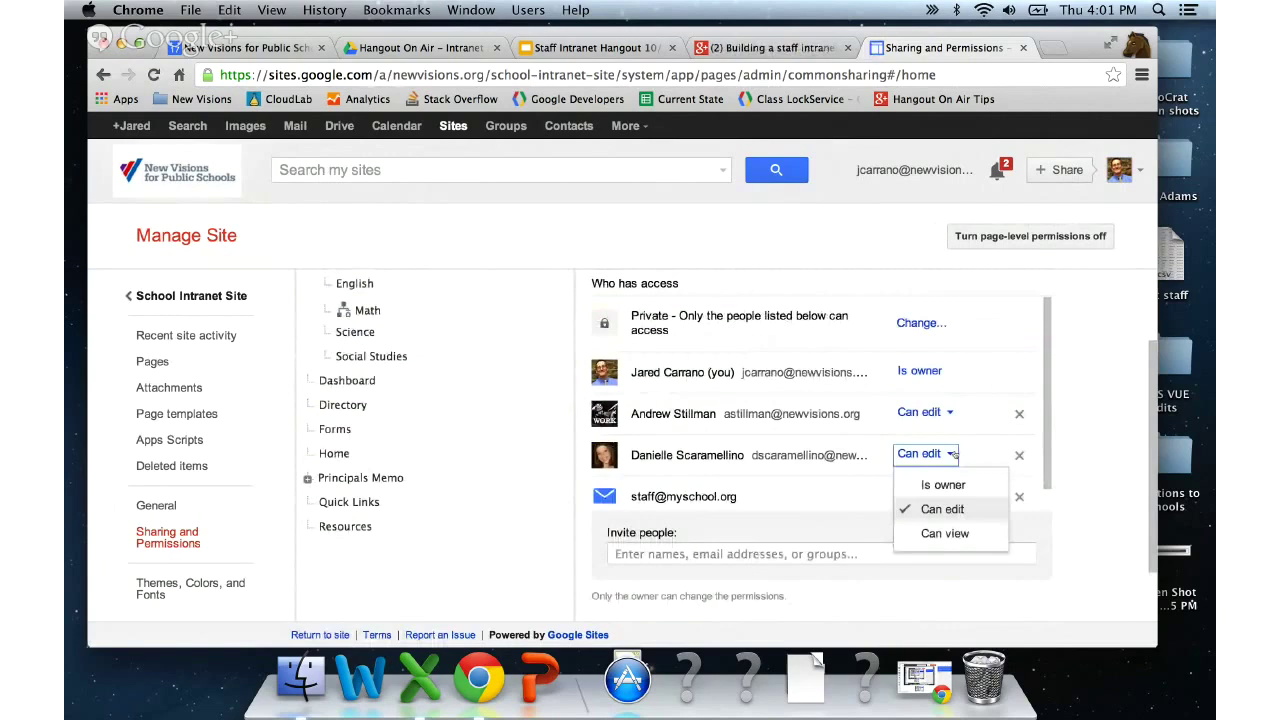
pyautogui.click(944, 533)
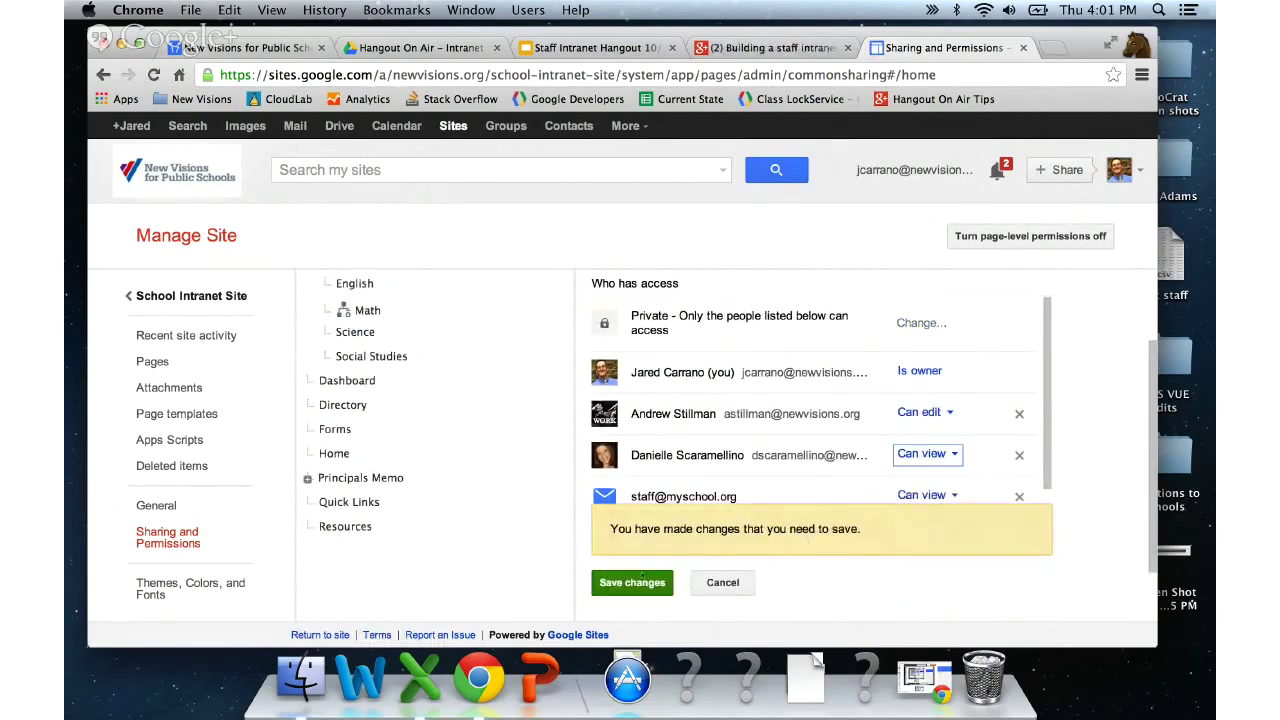
pyautogui.click(632, 582)
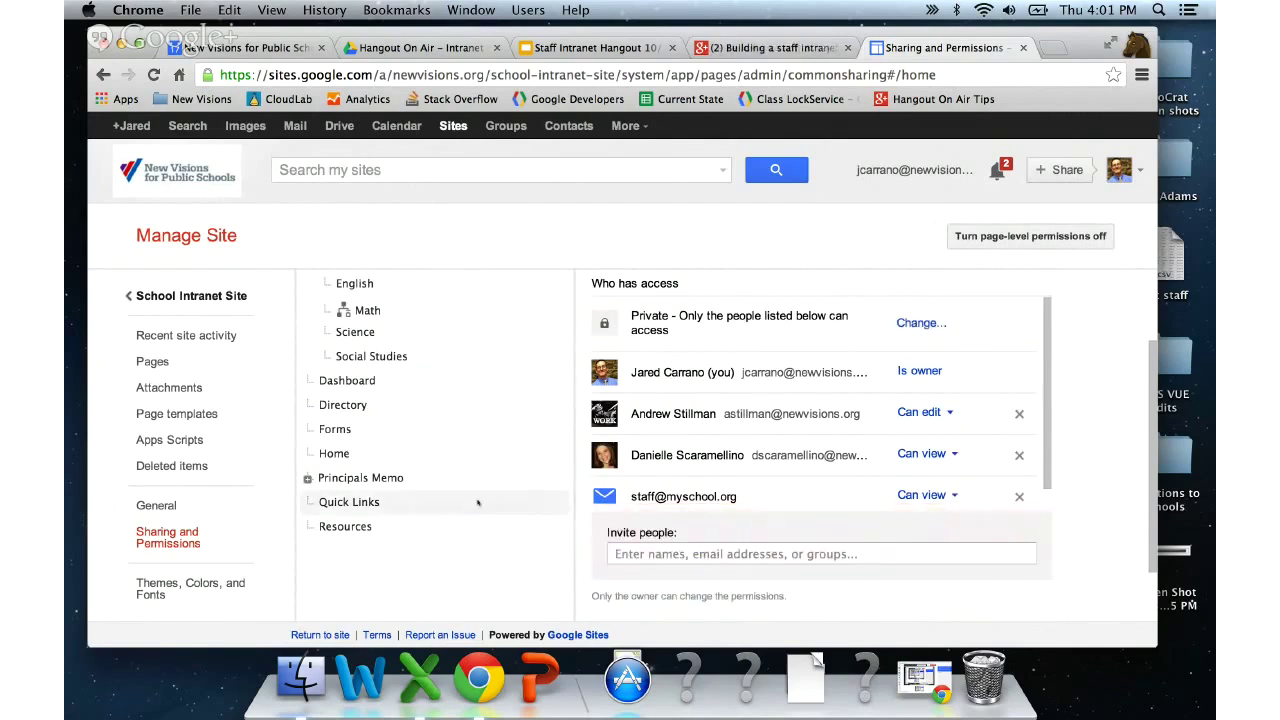
pyautogui.scroll(3, 478, 503)
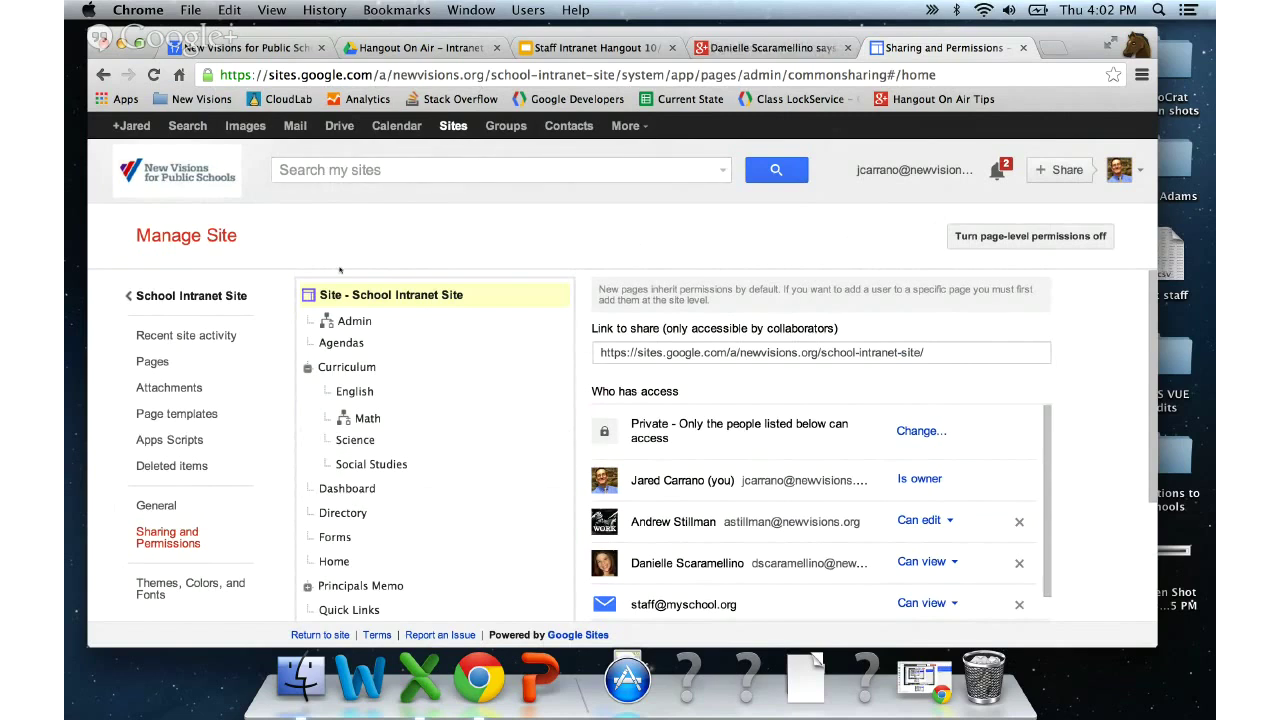
# - Return to the live School Intranet Site and bring up the Home page's sharing settings
pyautogui.click(219, 290)
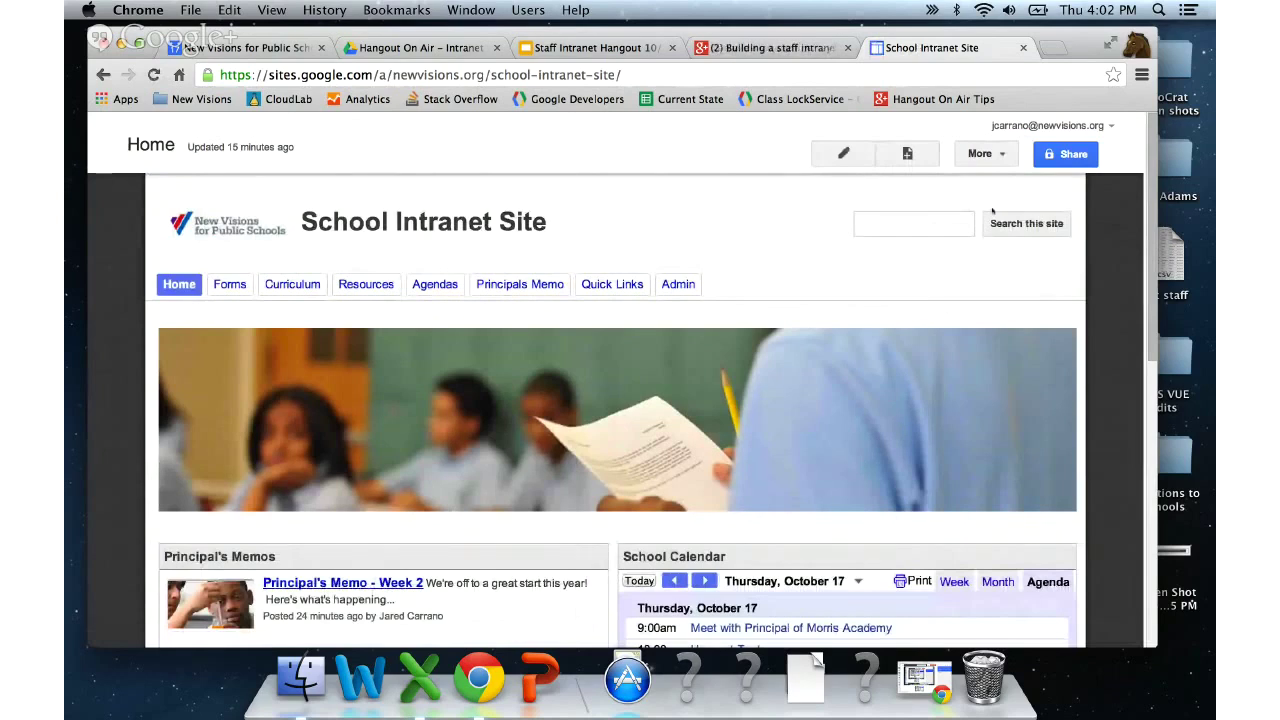
pyautogui.click(1062, 160)
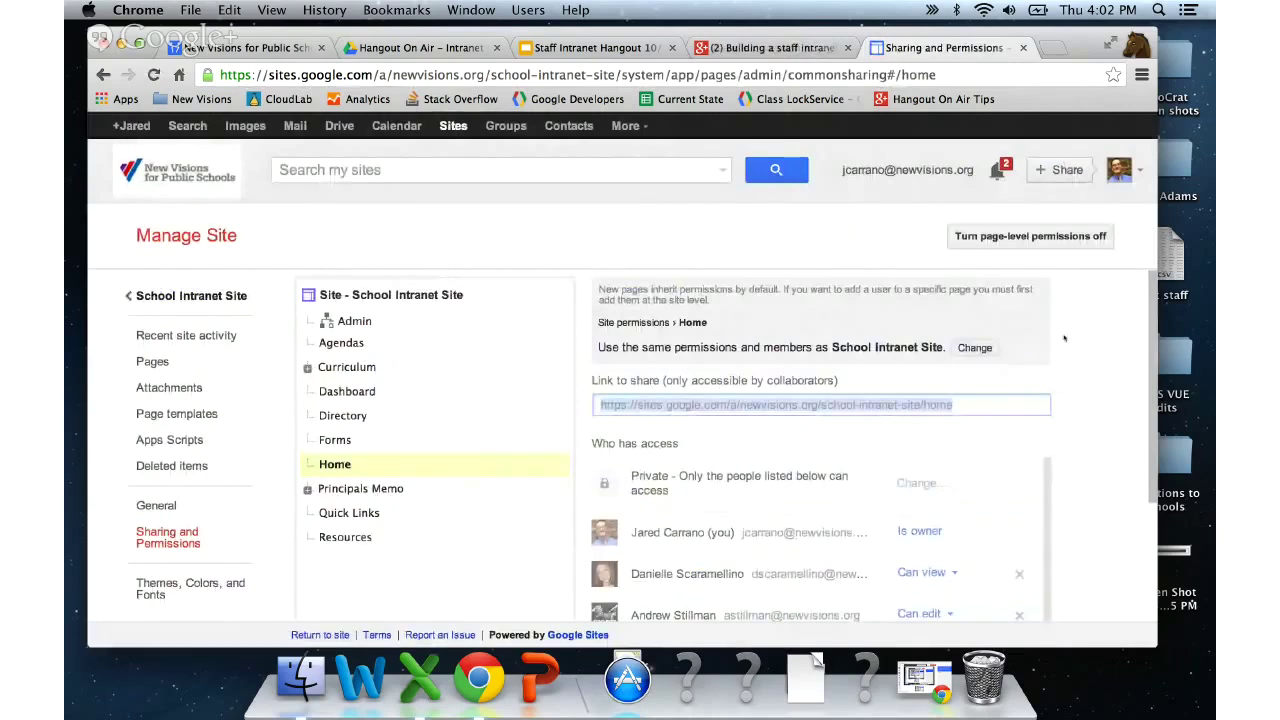
# - Select 'Site - School Intranet Site' in the page tree and review the site-wide access list
pyautogui.scroll(-1, 1064, 338)
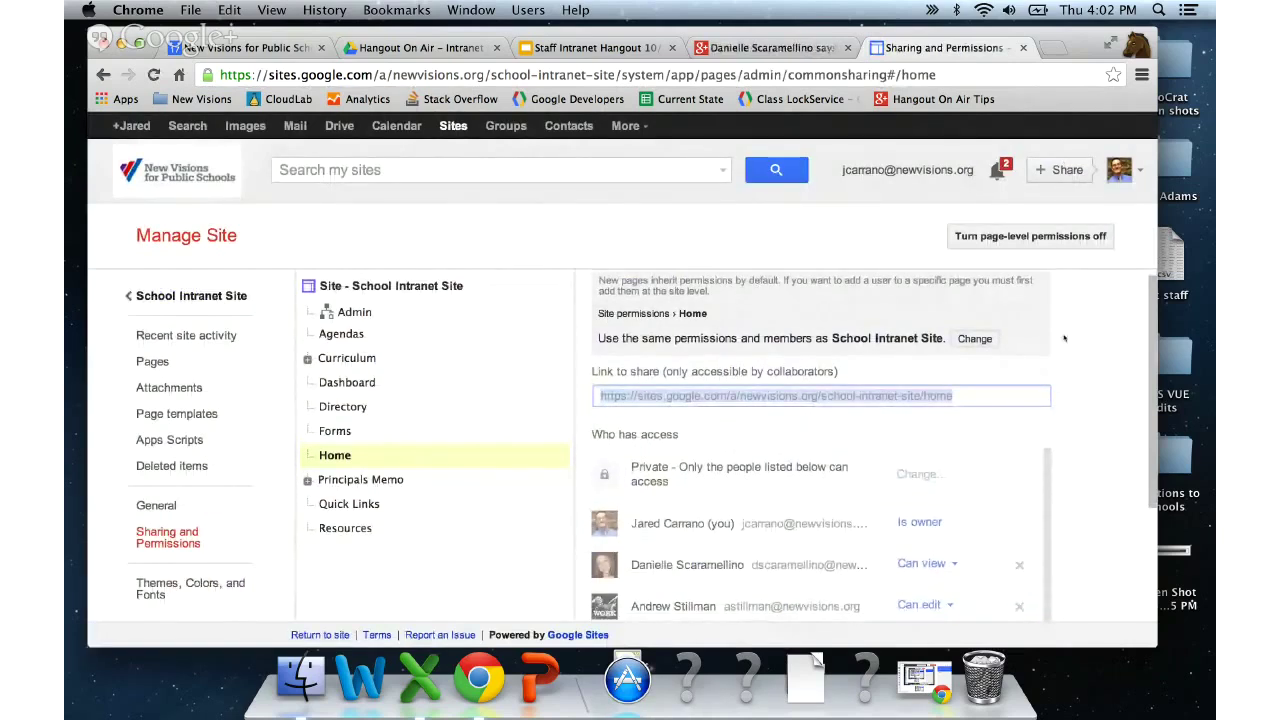
pyautogui.scroll(-2, 1064, 338)
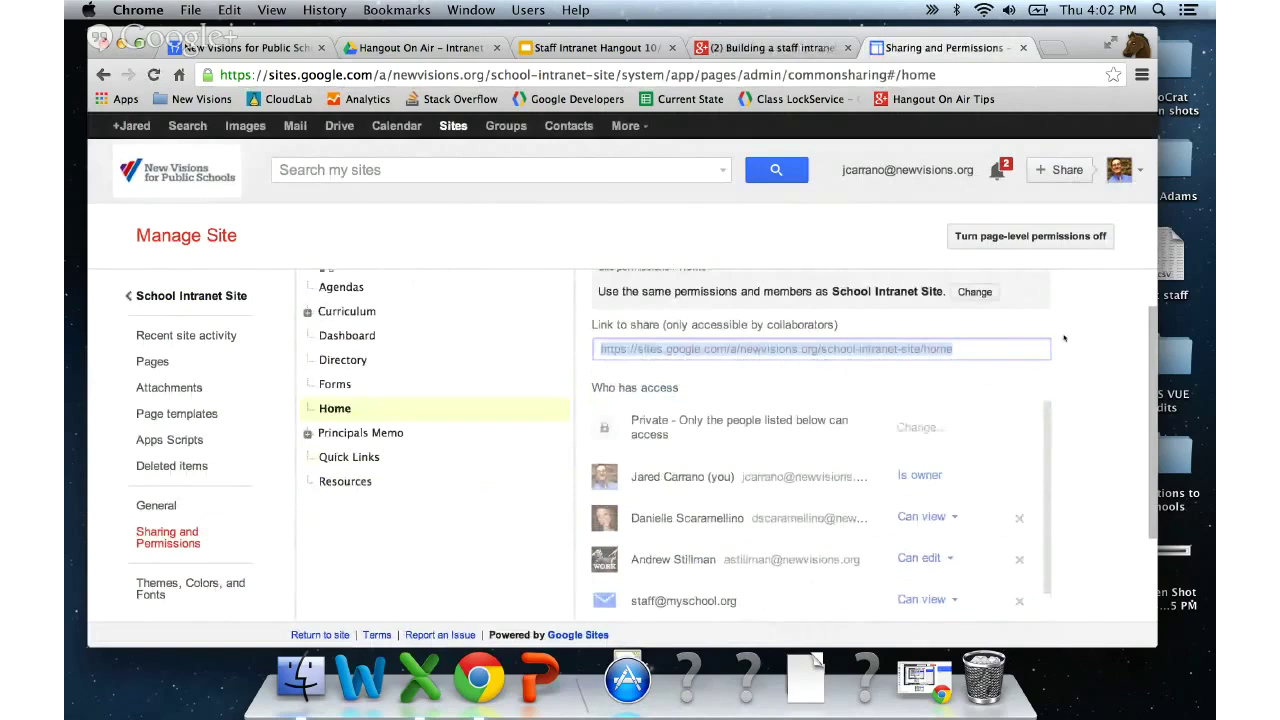
pyautogui.scroll(2, 1064, 338)
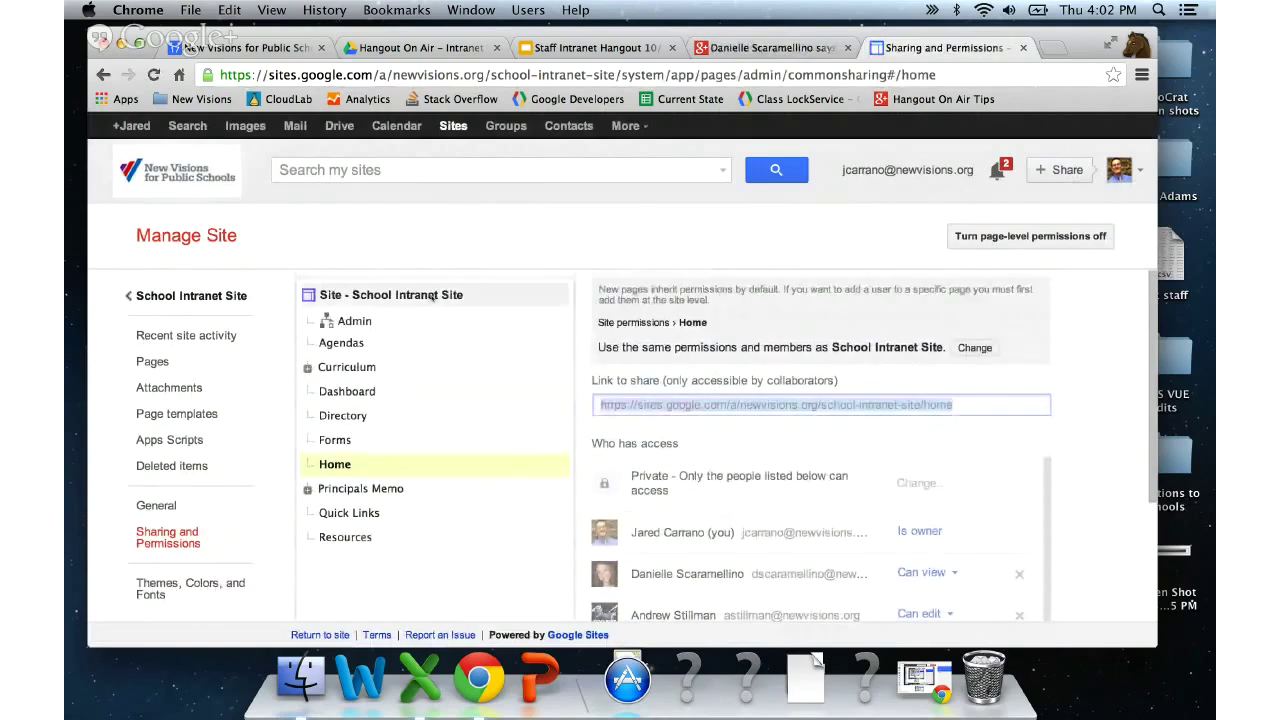
pyautogui.click(432, 296)
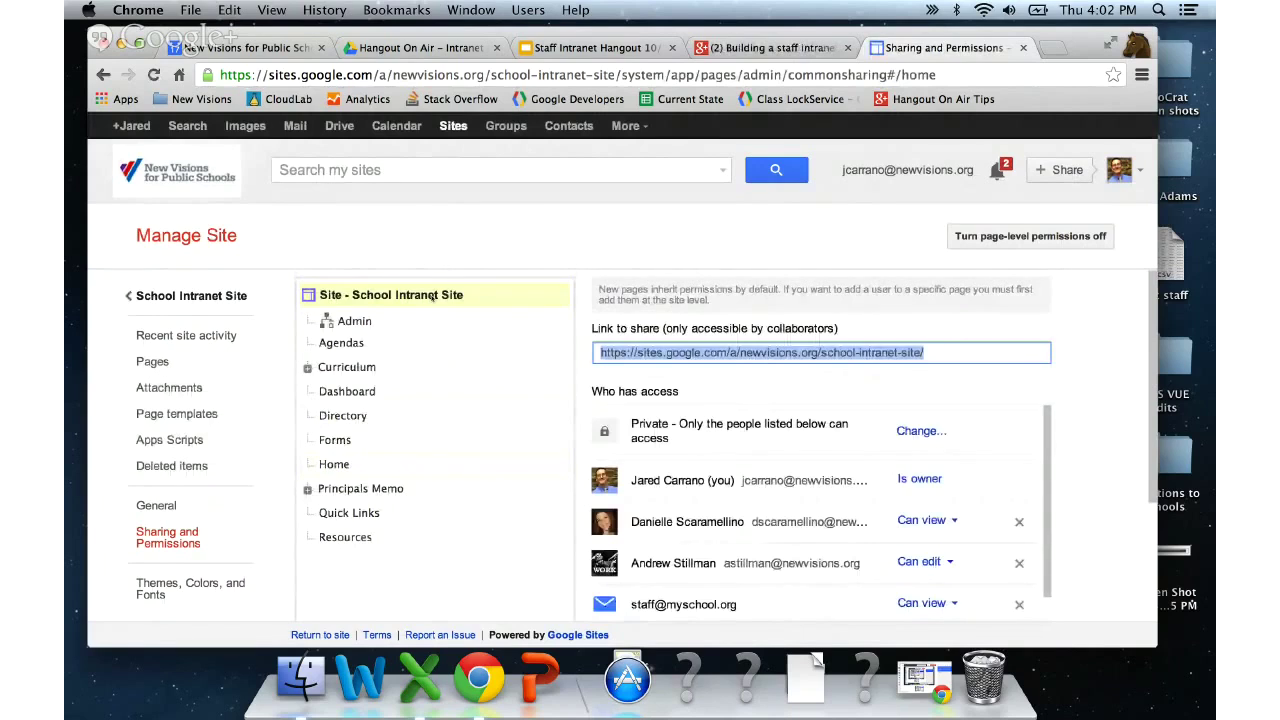
pyautogui.scroll(-1, 1109, 440)
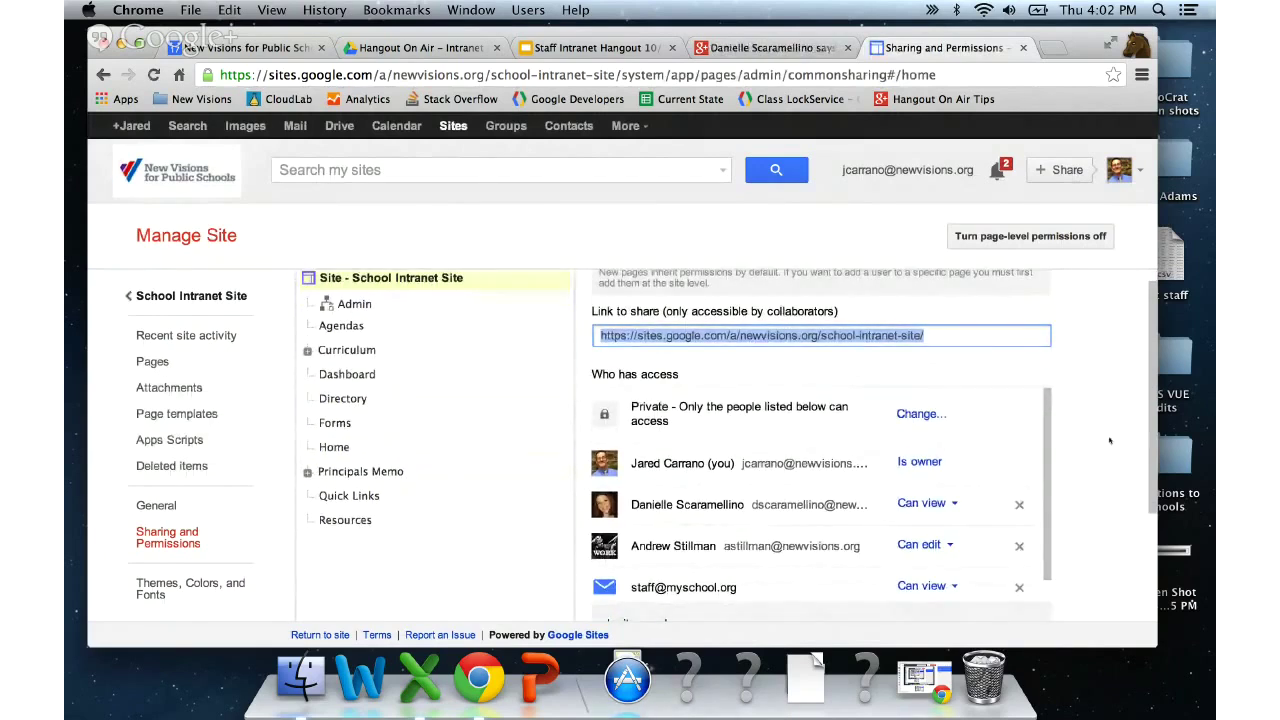
pyautogui.scroll(1, 1109, 440)
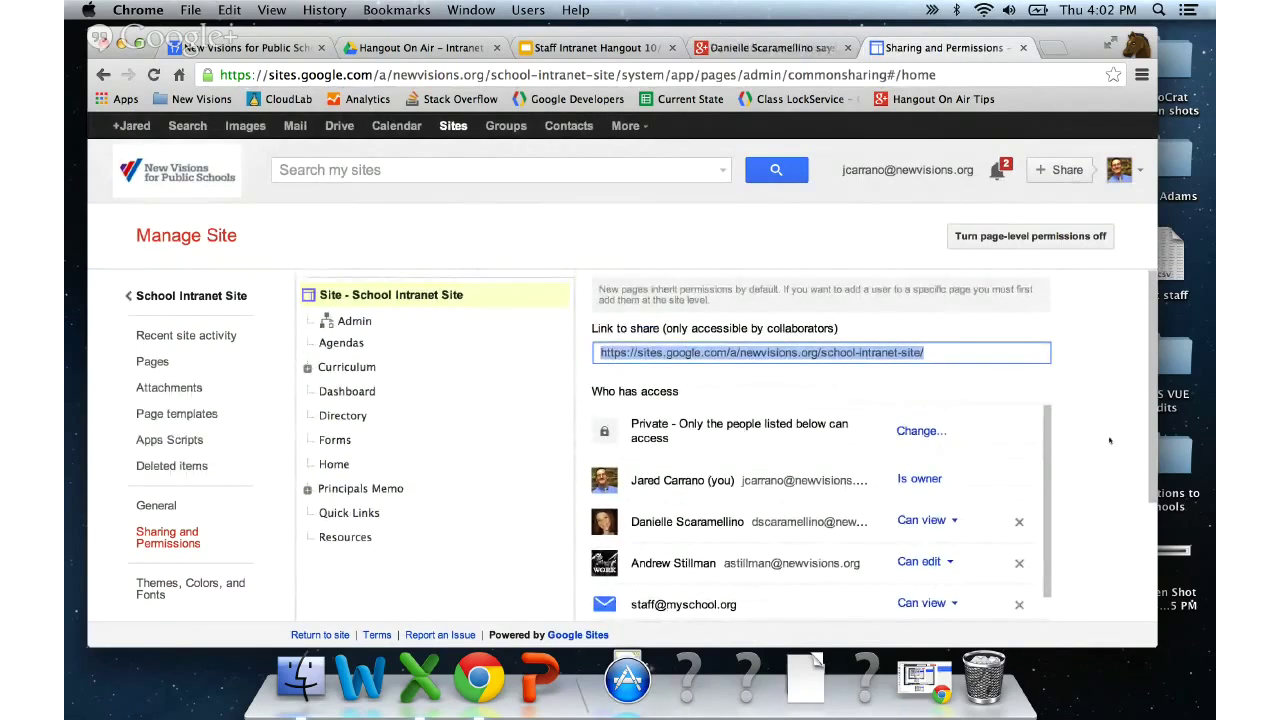
pyautogui.scroll(-1, 1109, 440)
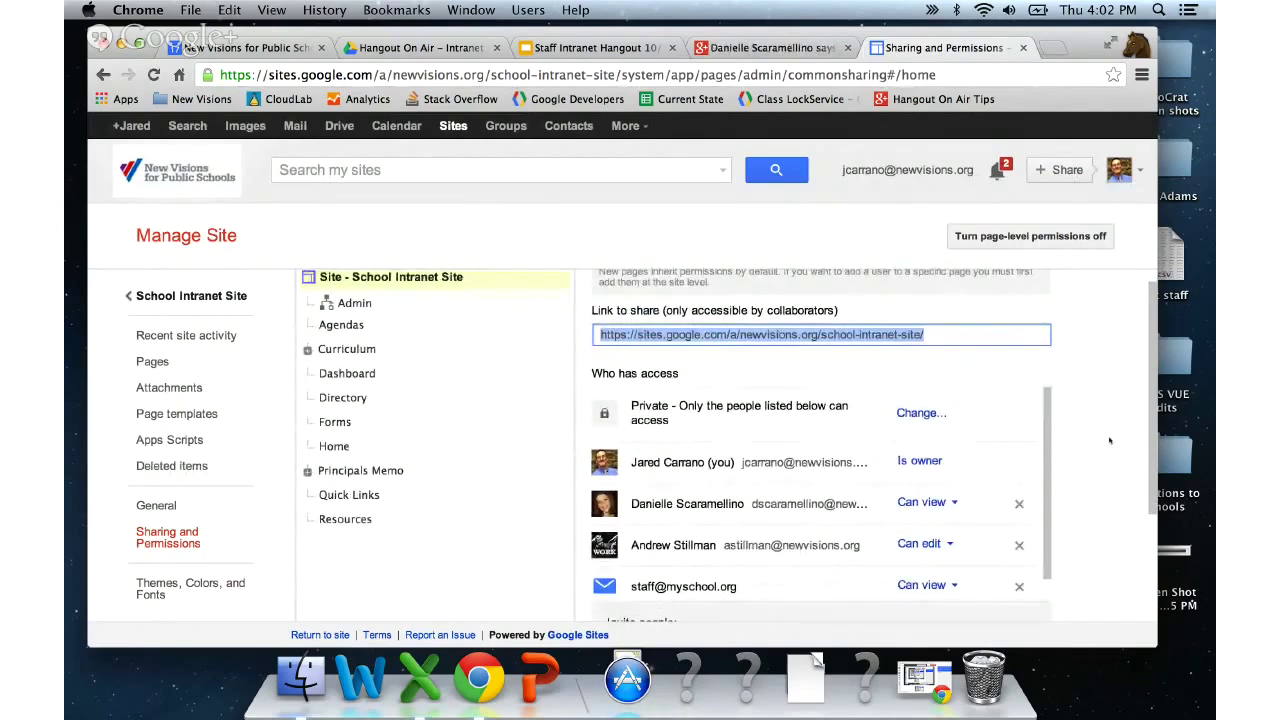
pyautogui.scroll(-1, 1109, 440)
pyautogui.scroll(-1, 1109, 440)
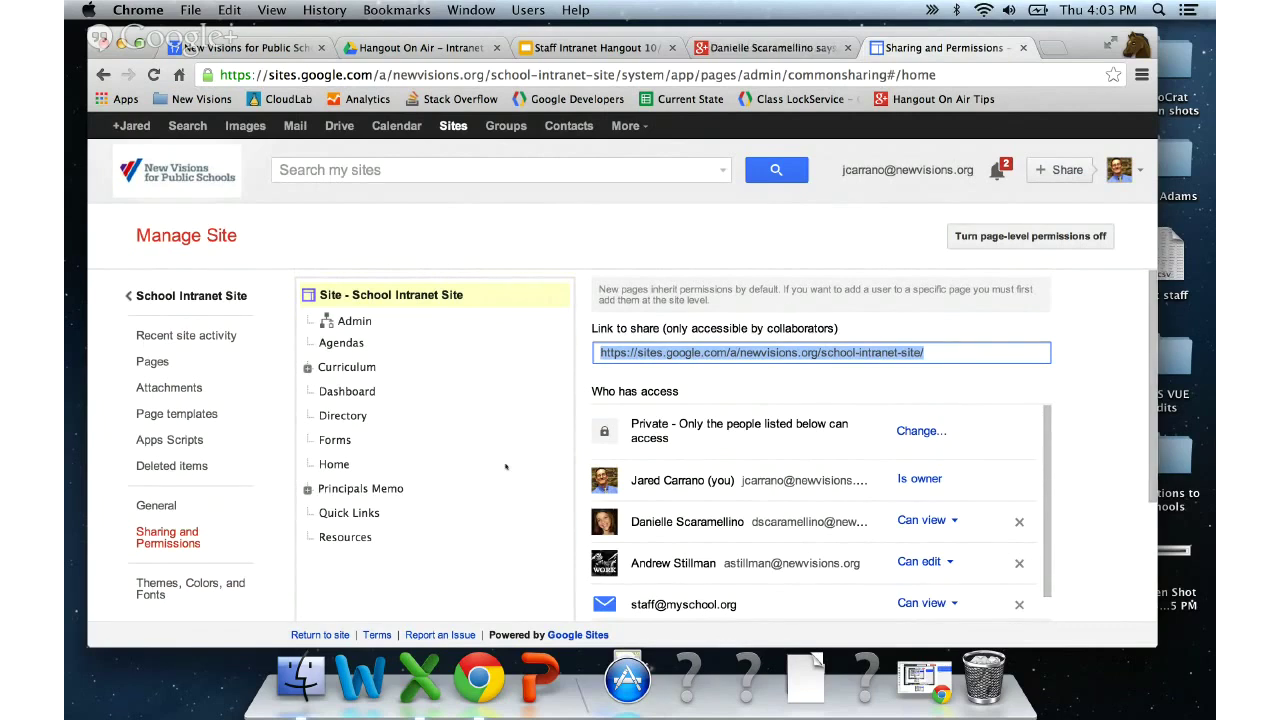
# - Change the second colleague's access from Can edit to Is owner and save
pyautogui.click(418, 300)
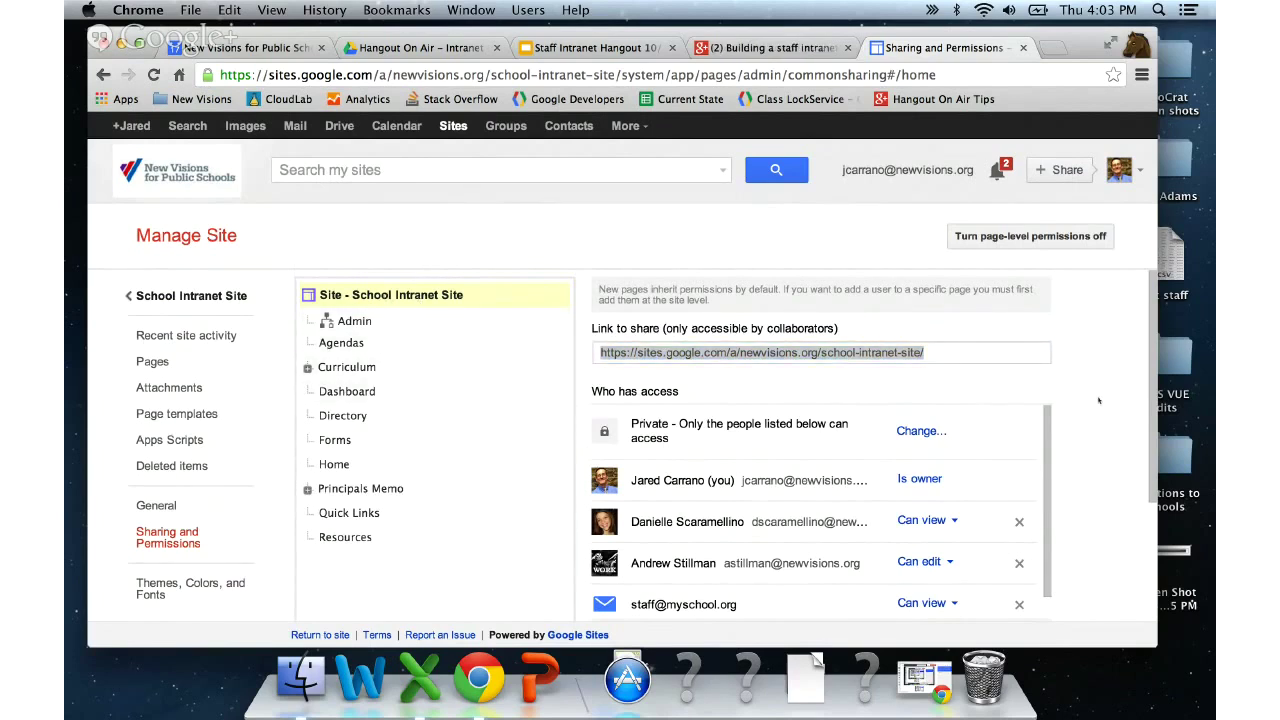
pyautogui.scroll(-2, 1094, 401)
pyautogui.scroll(2, 1094, 401)
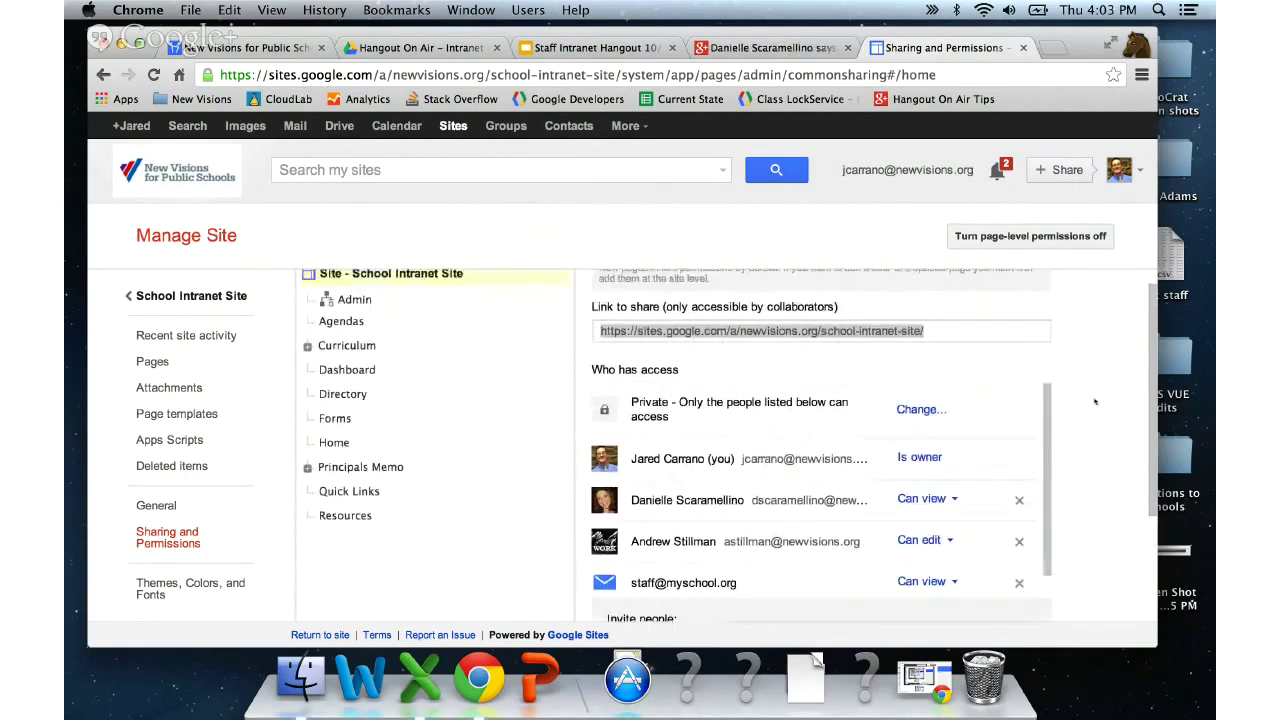
pyautogui.scroll(-1, 1094, 401)
pyautogui.scroll(1, 1094, 401)
pyautogui.scroll(-2, 820, 506)
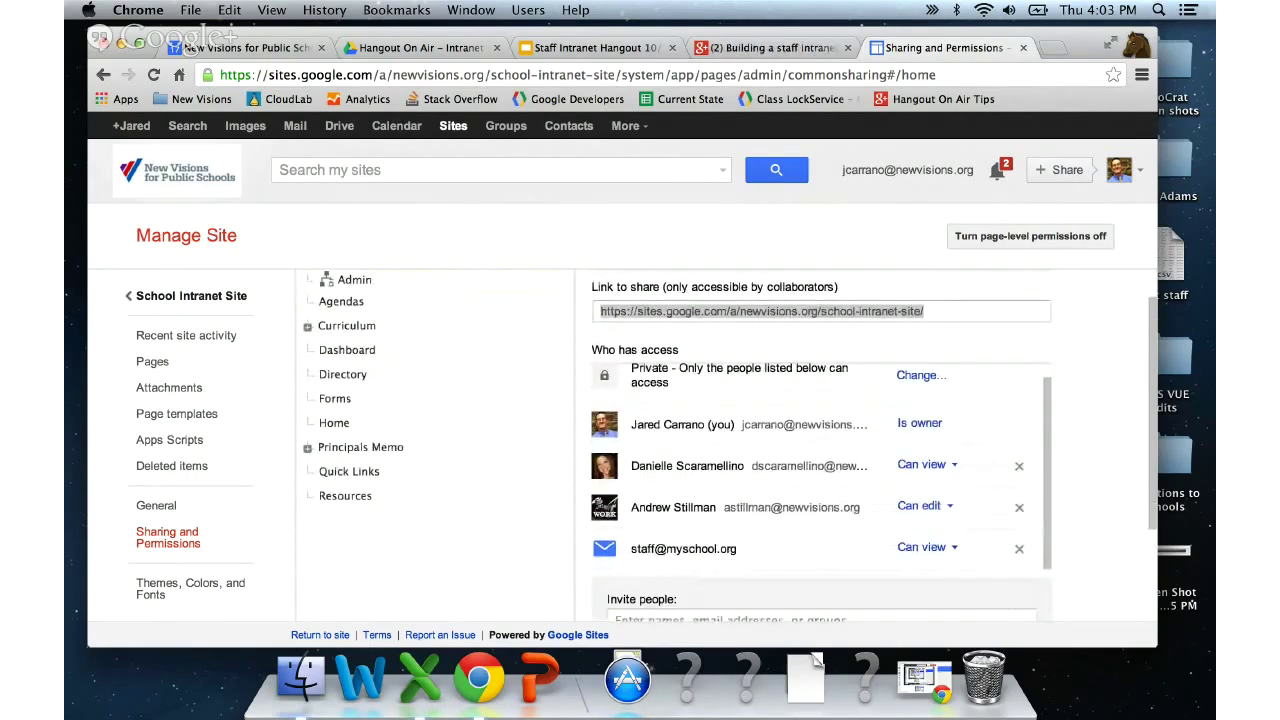
pyautogui.click(950, 506)
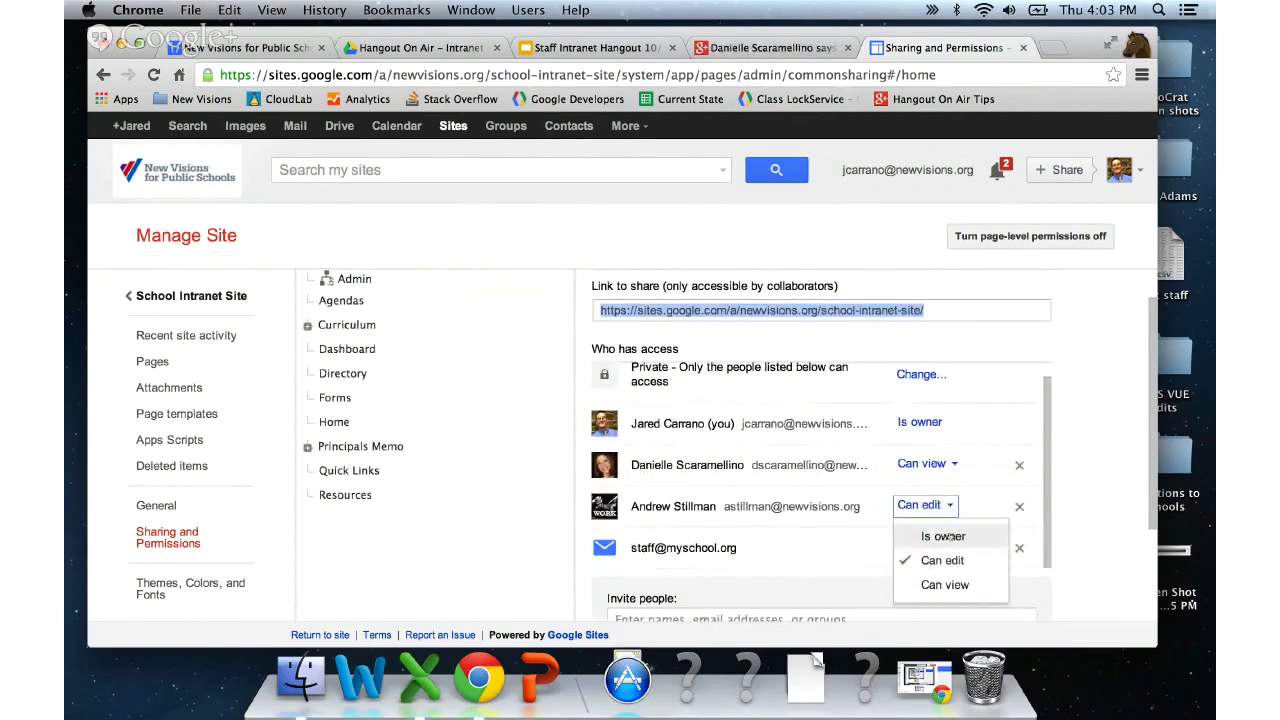
pyautogui.click(943, 537)
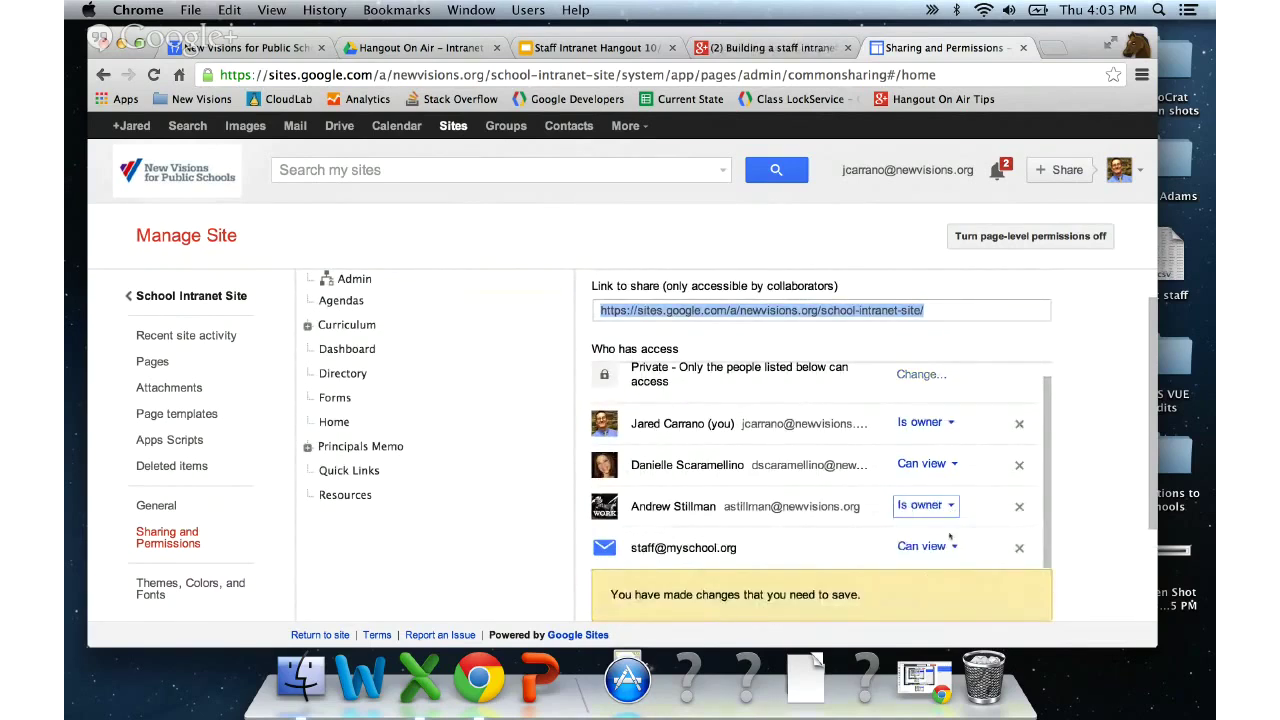
pyautogui.scroll(-3, 894, 537)
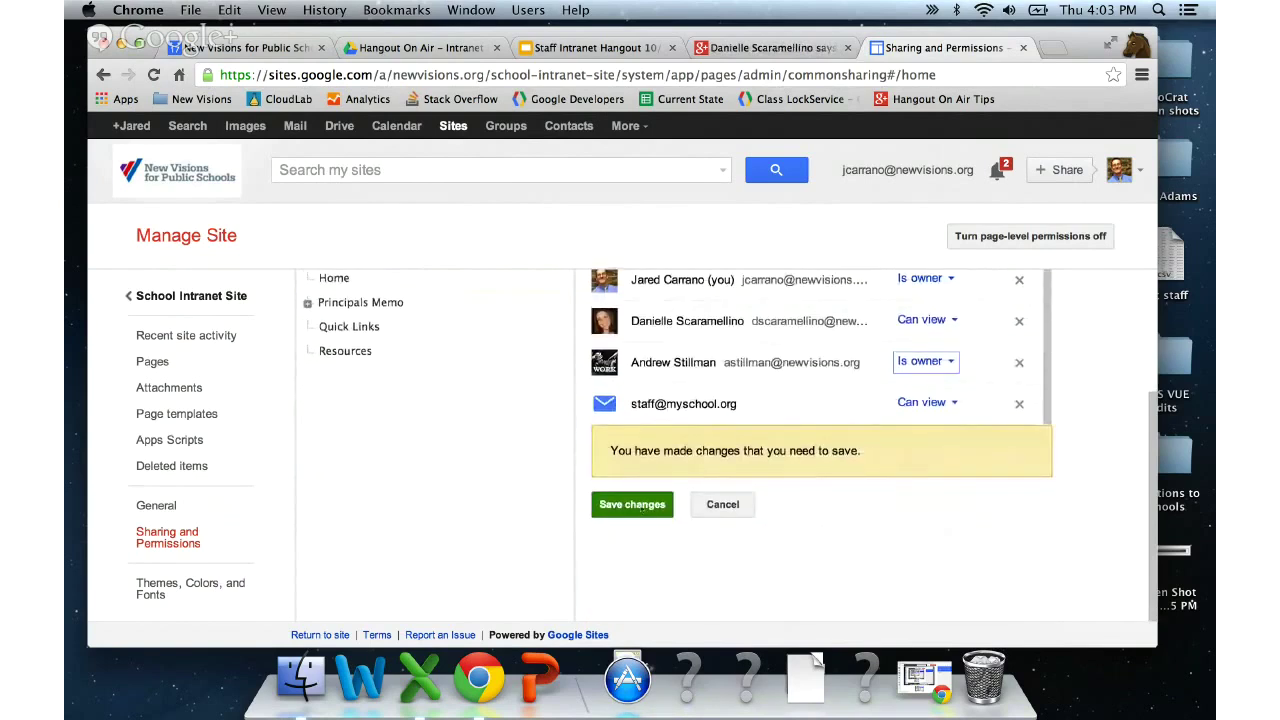
pyautogui.click(632, 508)
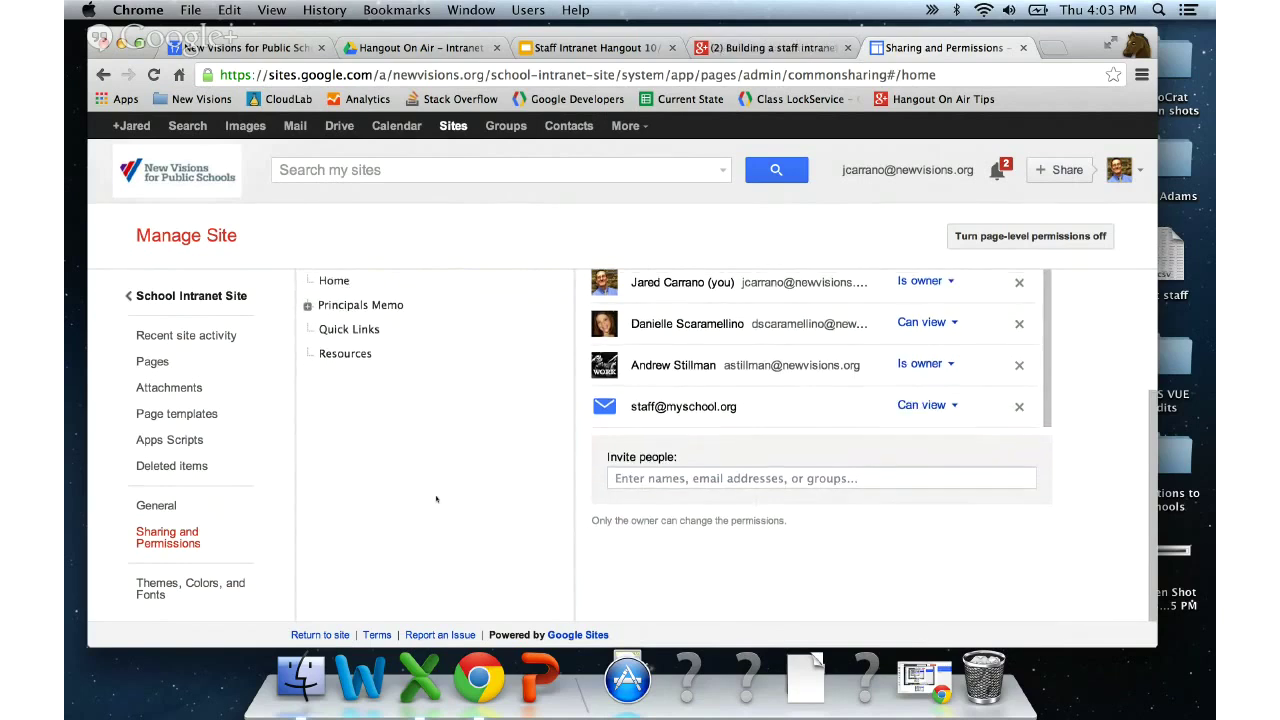
pyautogui.scroll(3, 436, 499)
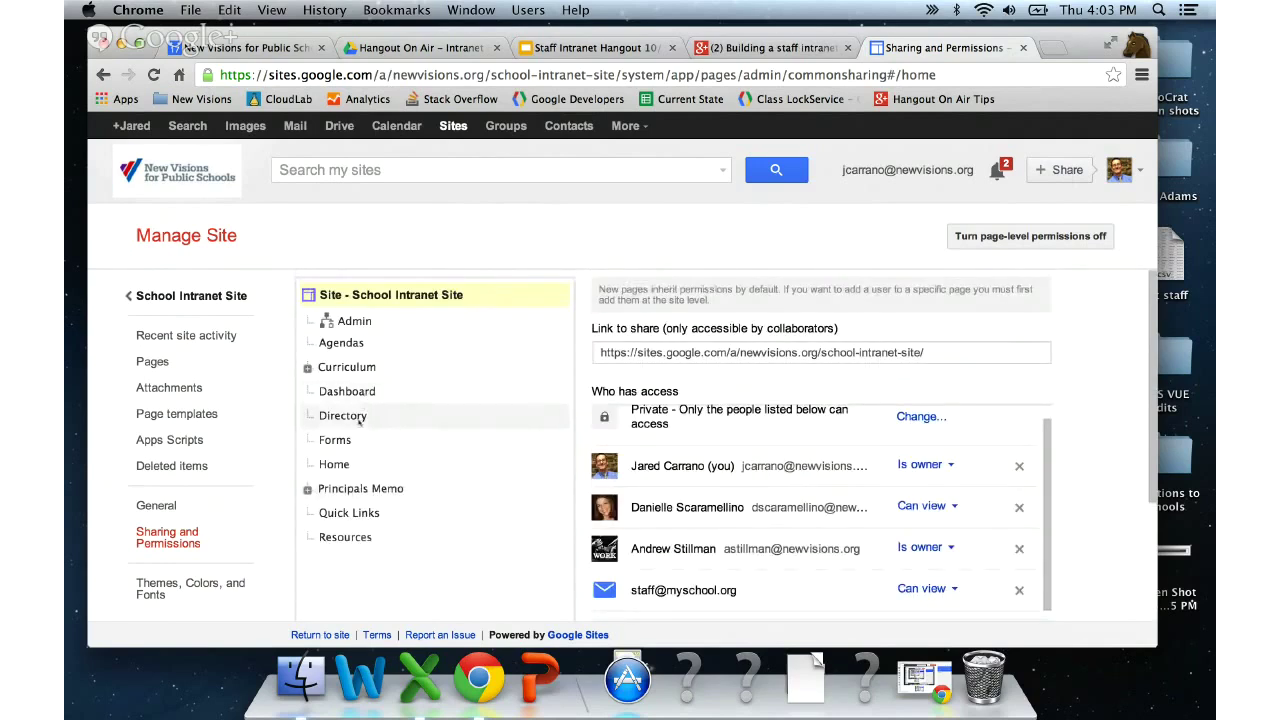
pyautogui.click(309, 368)
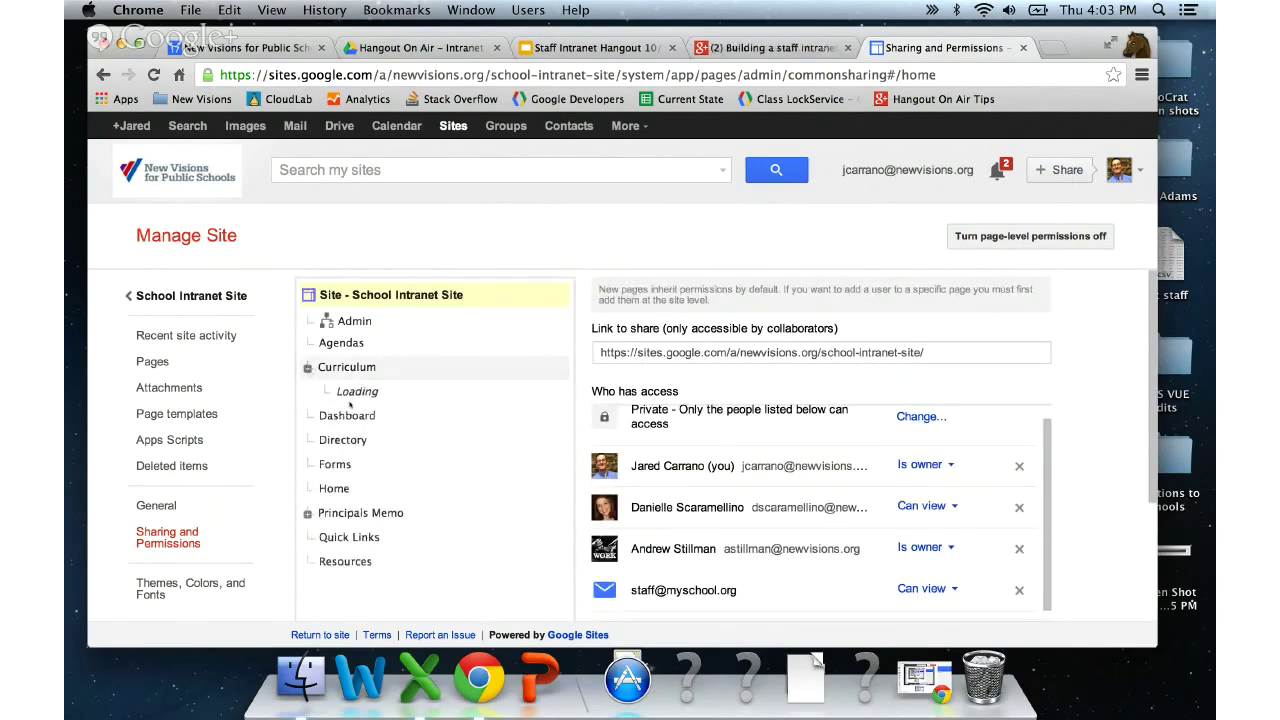
pyautogui.click(372, 419)
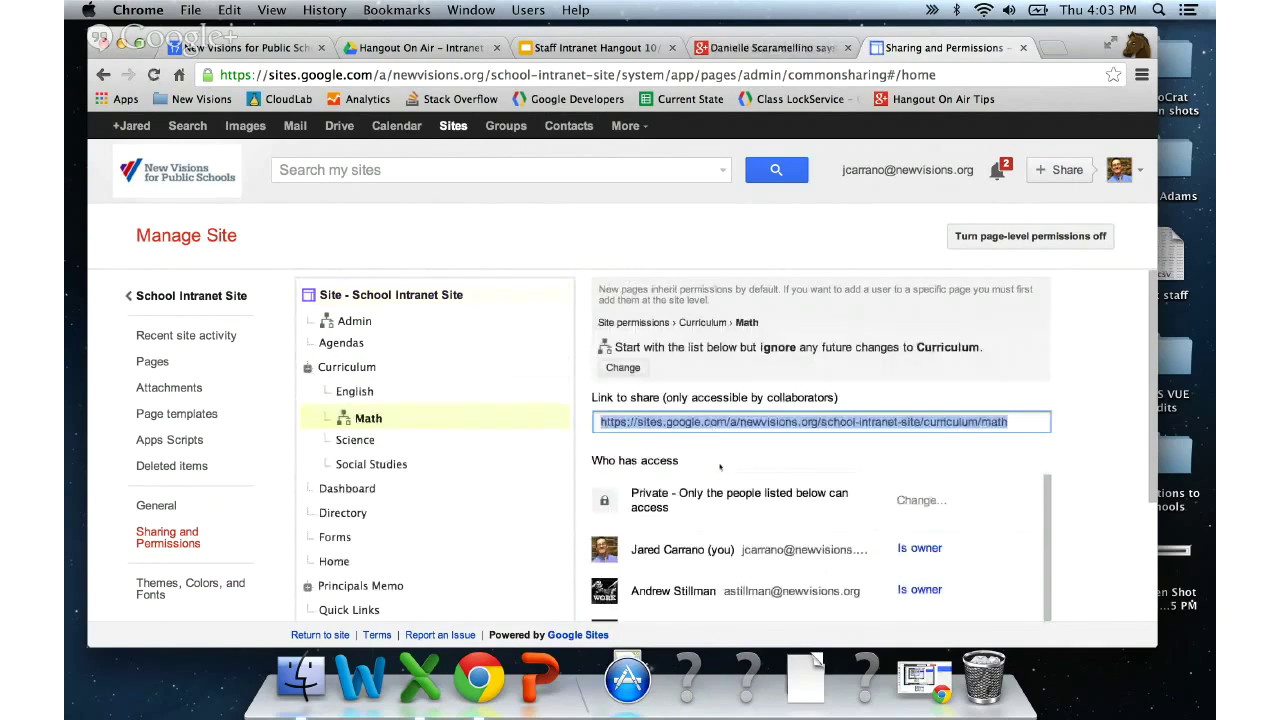
pyautogui.scroll(-2, 719, 467)
pyautogui.click(950, 503)
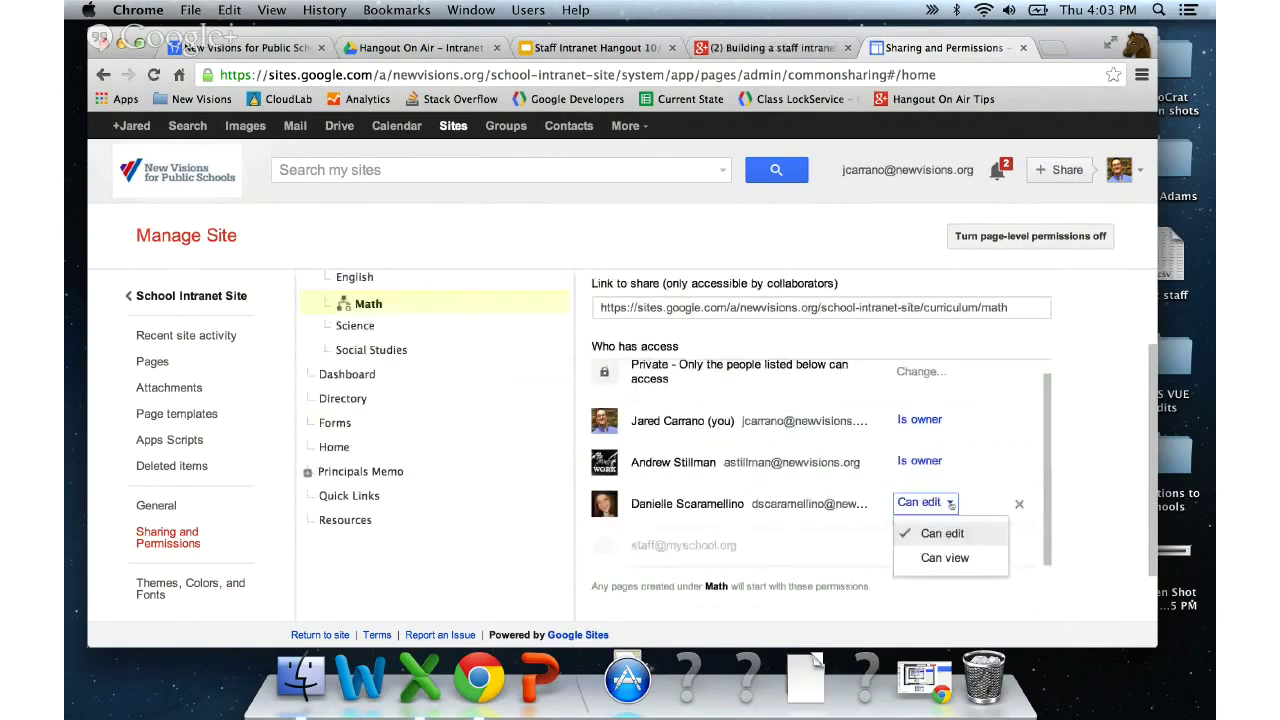
pyautogui.click(948, 504)
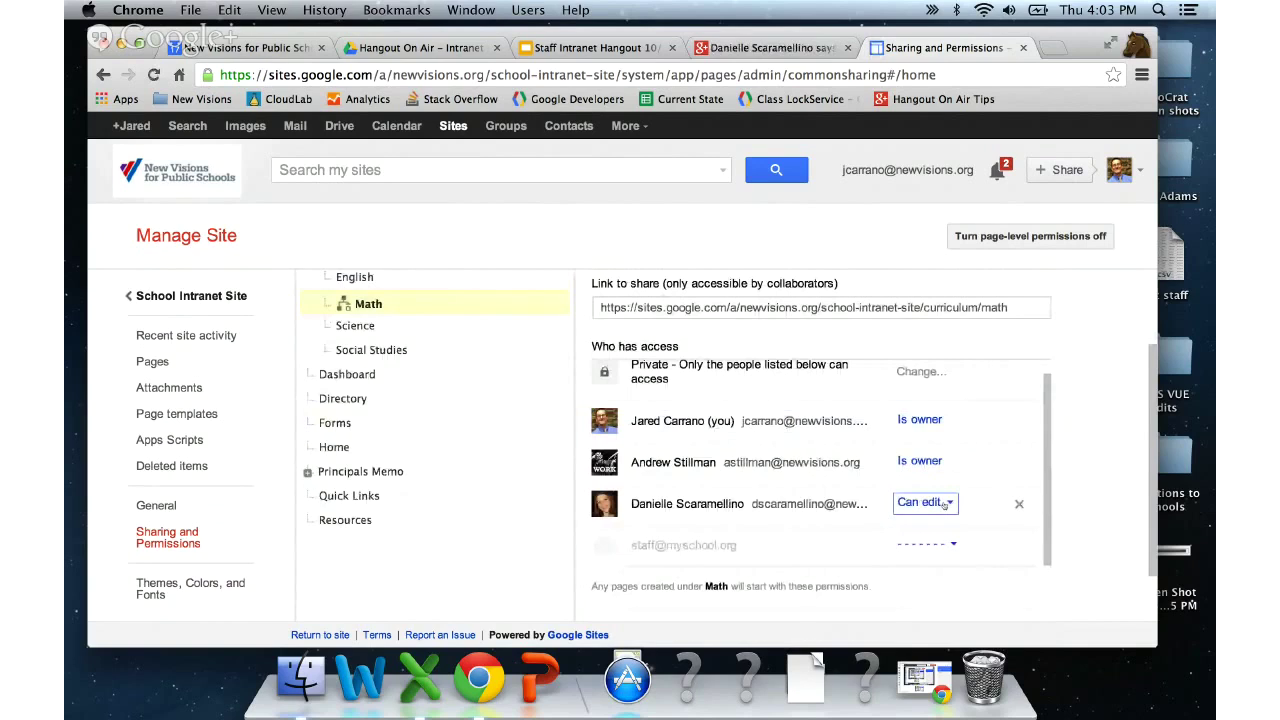
pyautogui.scroll(2, 369, 302)
pyautogui.click(369, 302)
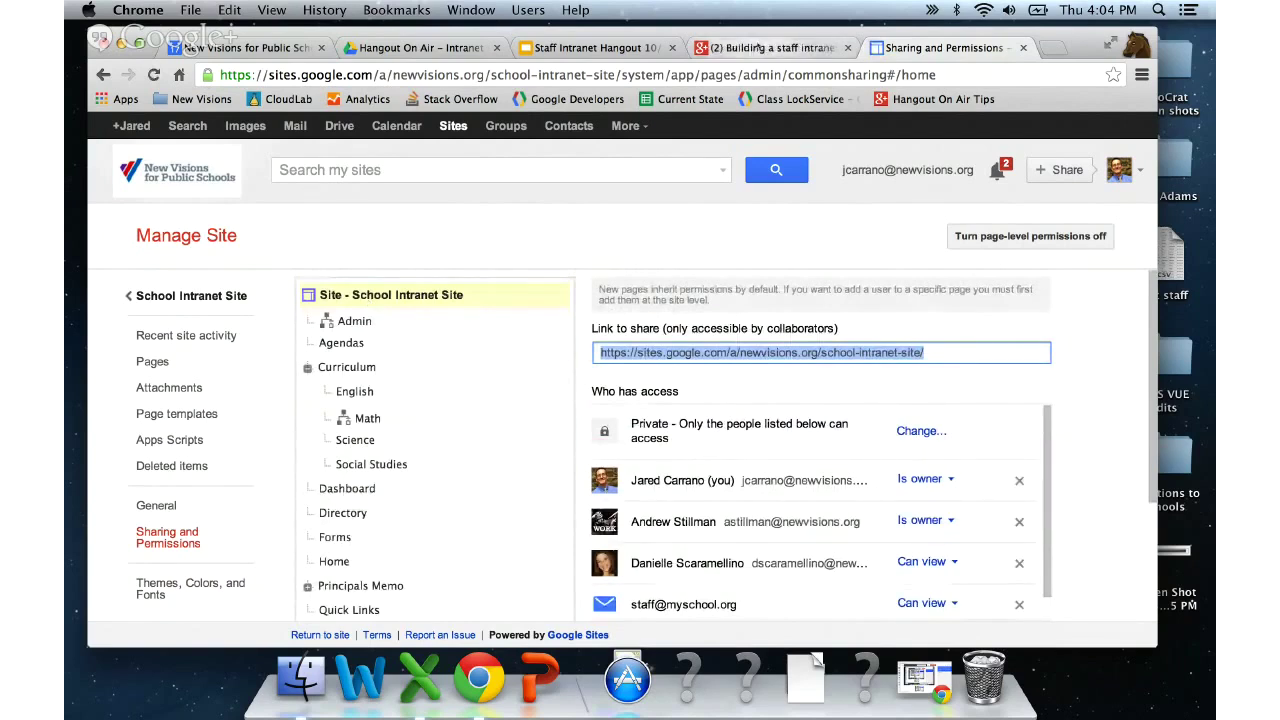
# - Switch to Google+ and bring the Hangouts On Air window to the front via App Exposé
pyautogui.hotkey('ctrl', 'shift', 'Tab')
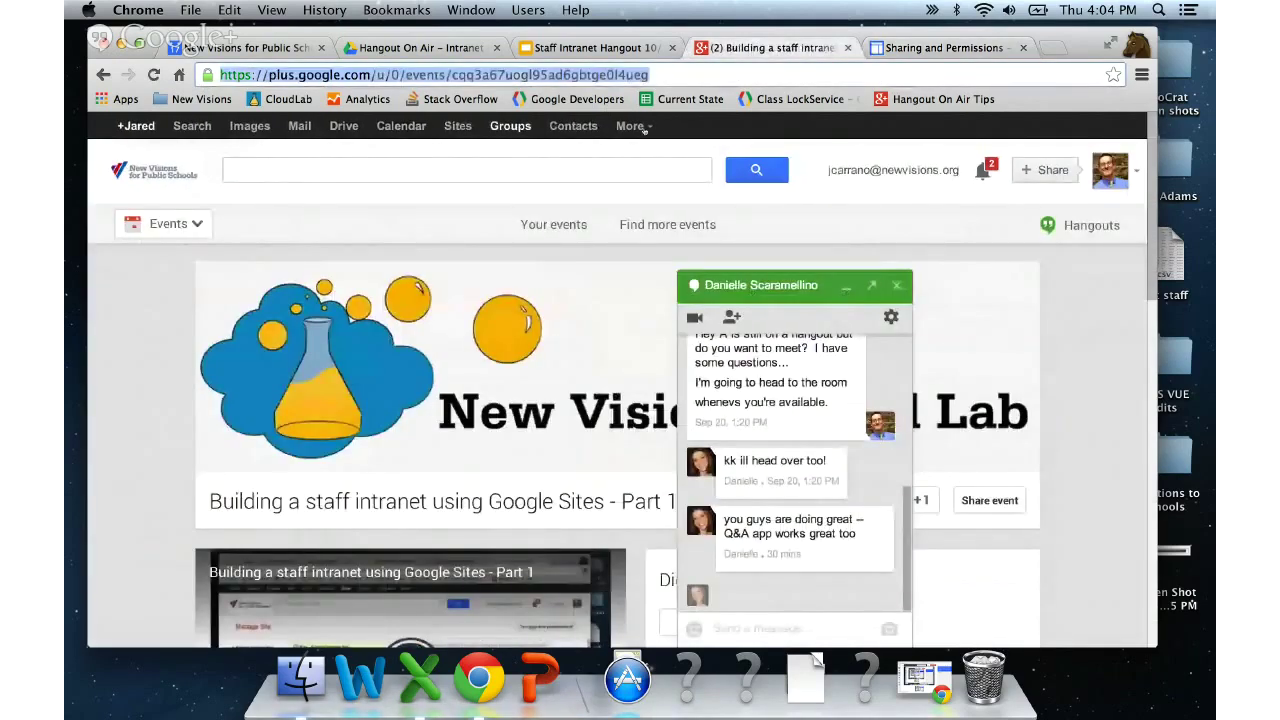
pyautogui.hotkey('ctrl', 'Down')
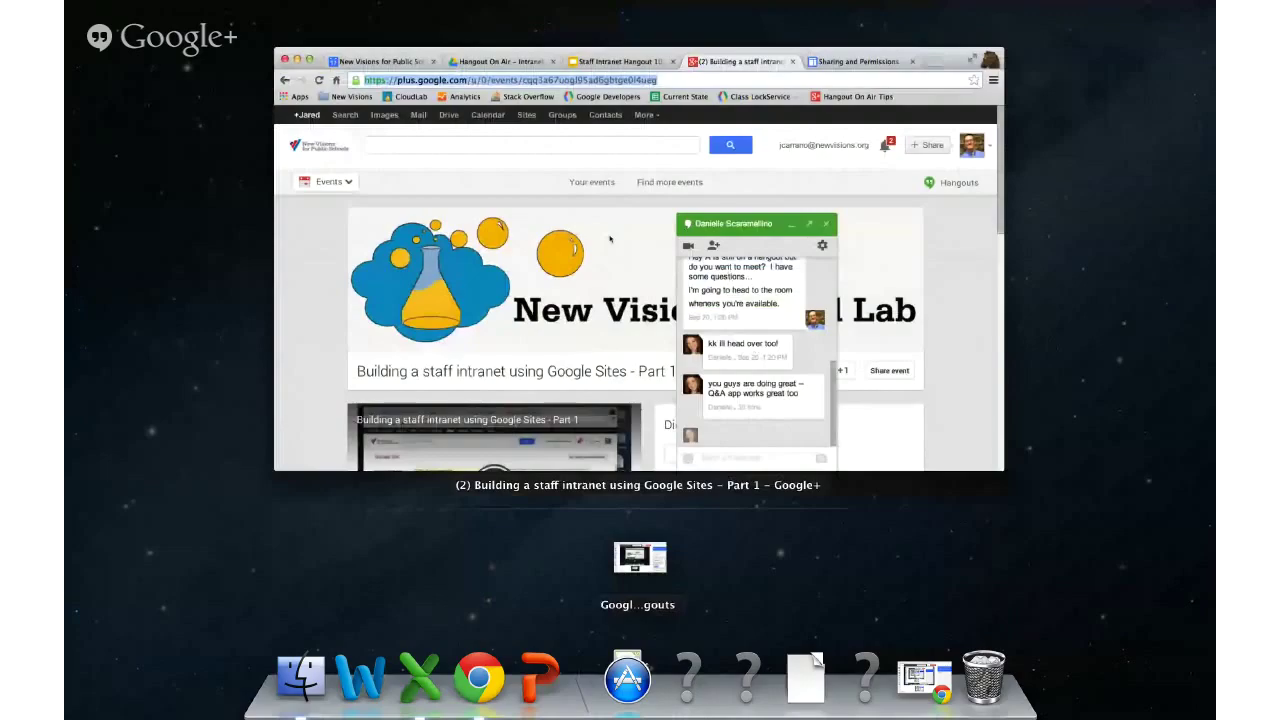
pyautogui.click(640, 557)
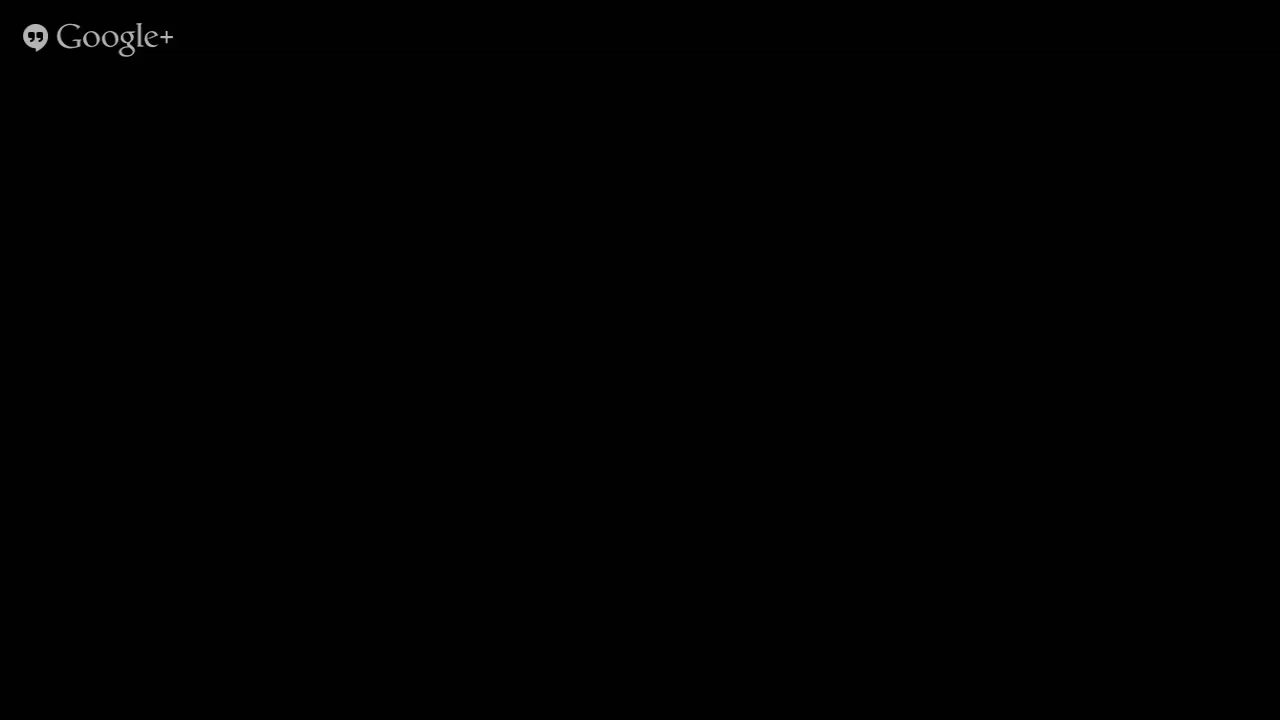